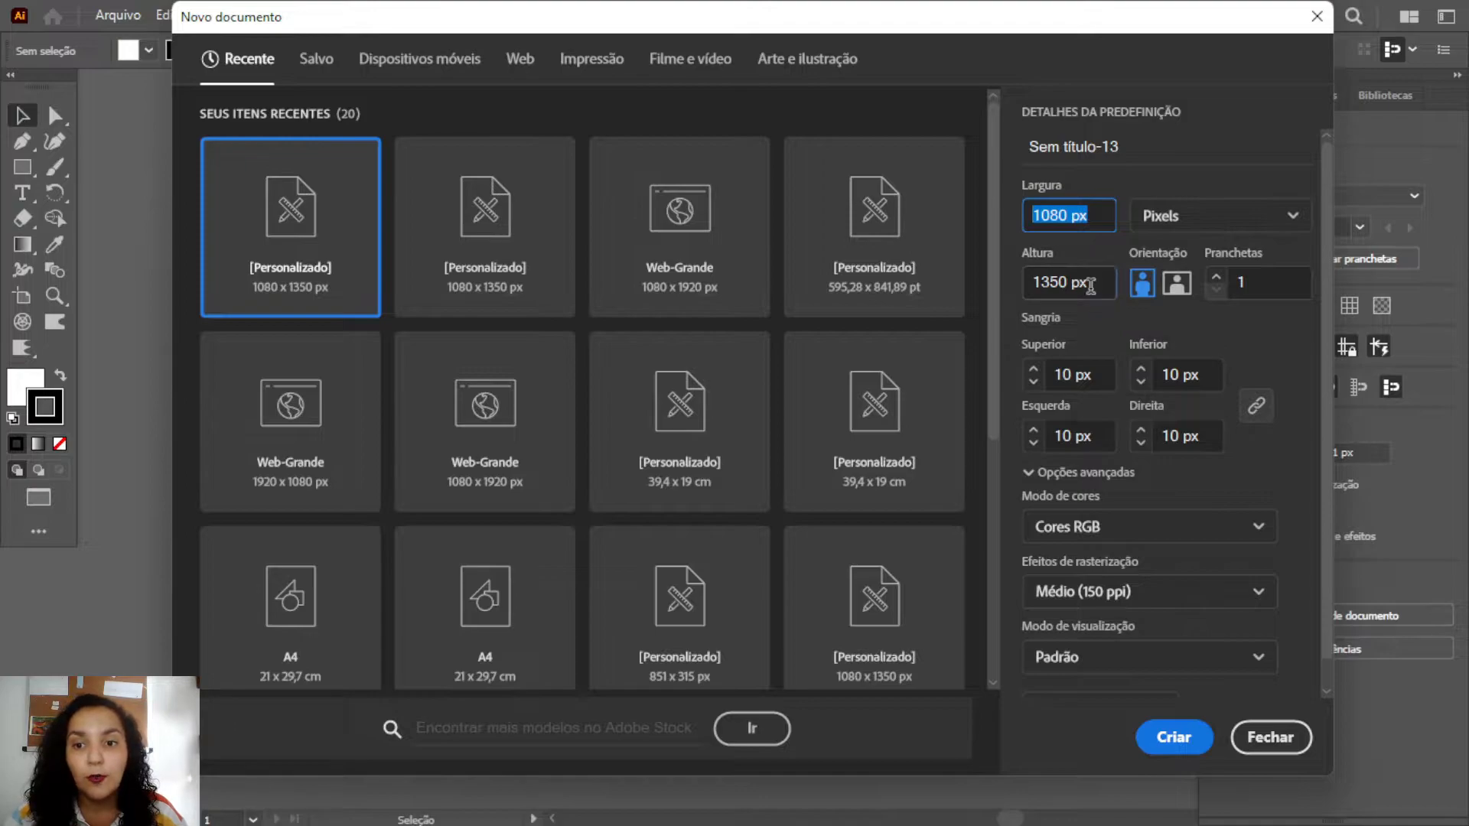
- Create a new 1080 × 1350 px portrait document with one artboard and a 25 px bleed on all sides
left_click(1091, 285)
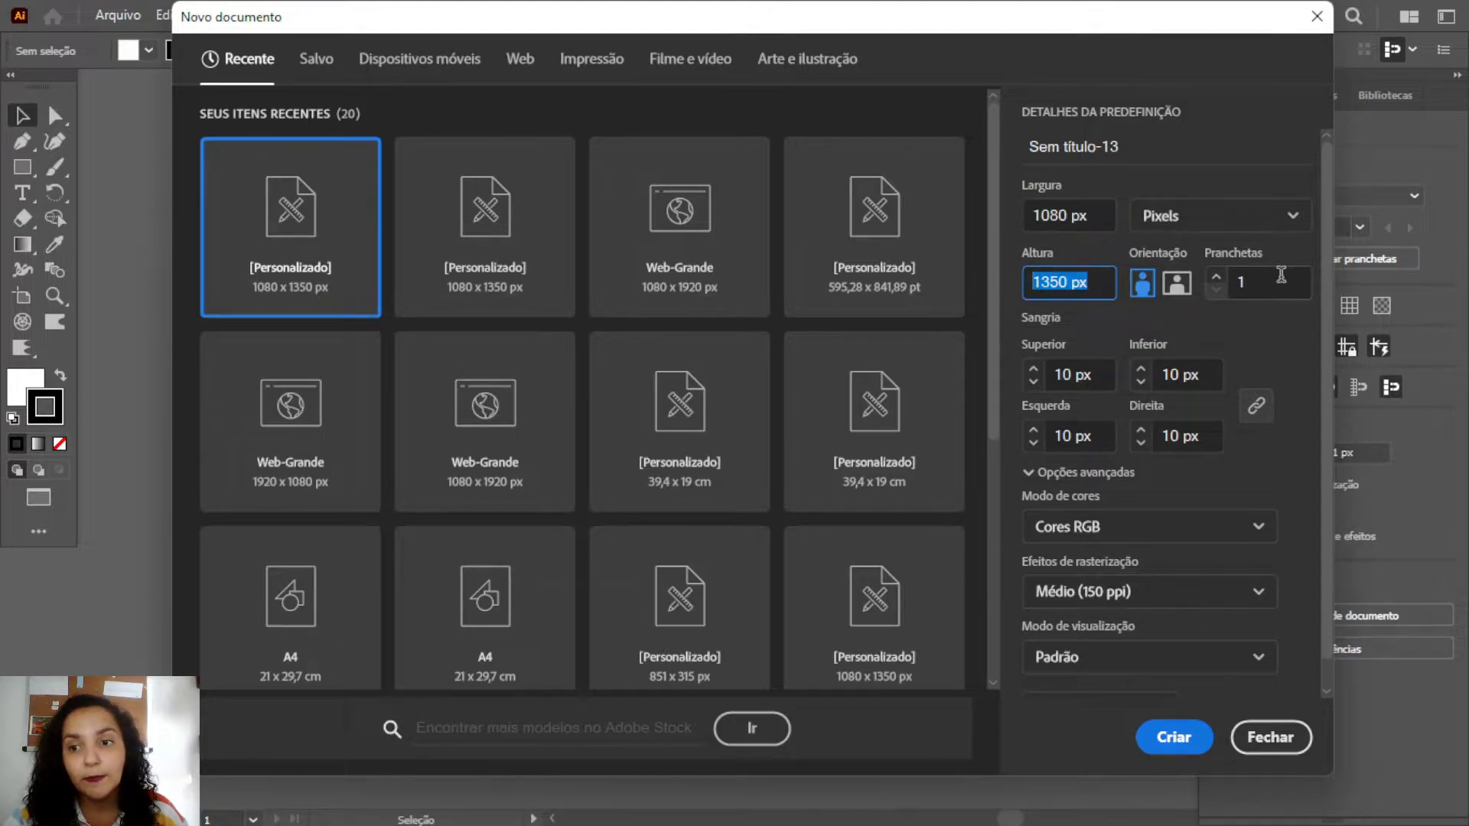
left_click(1251, 277)
double_click(1252, 277)
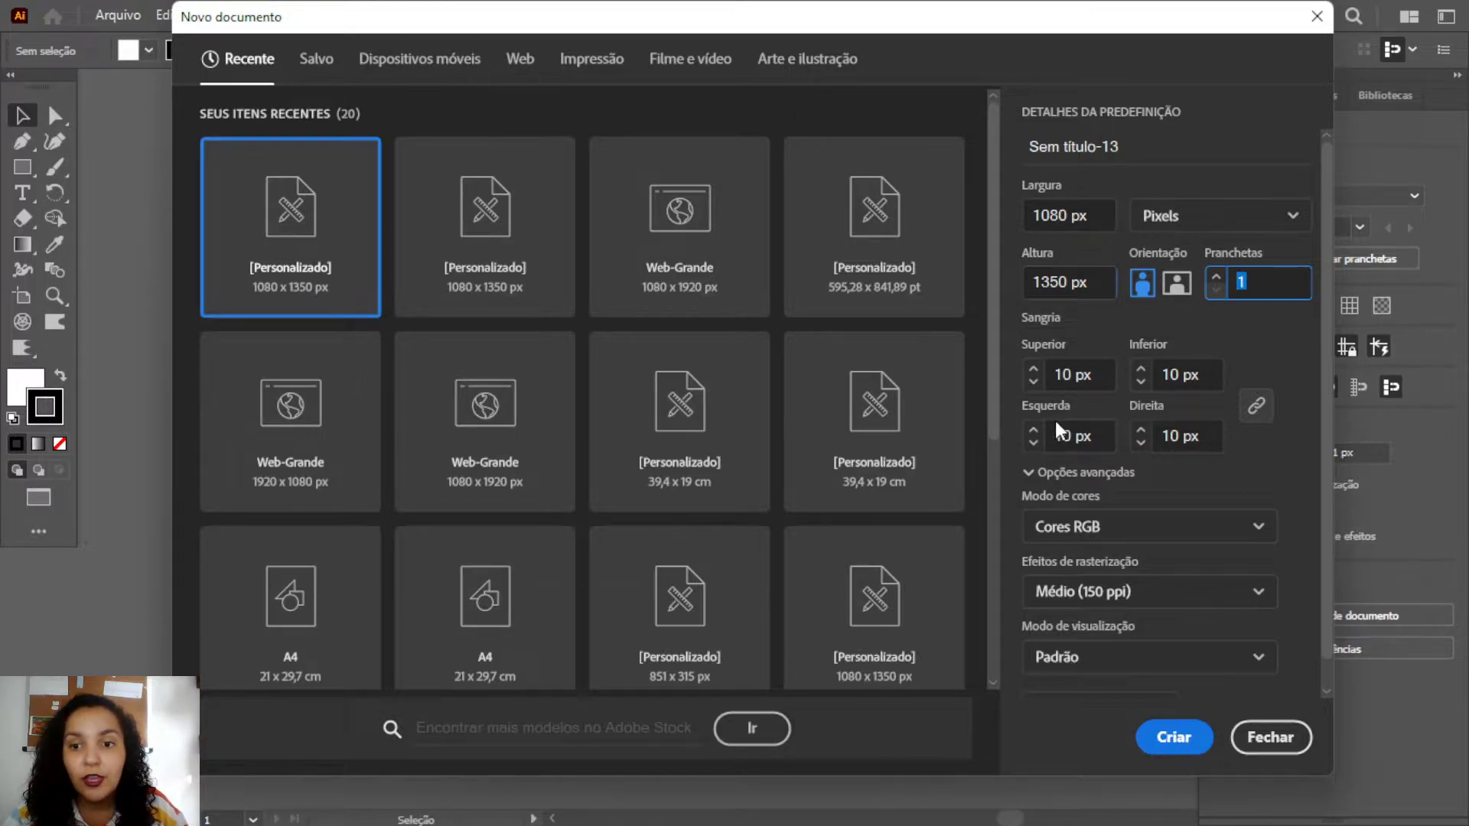
left_click(1066, 370)
double_click(1058, 372)
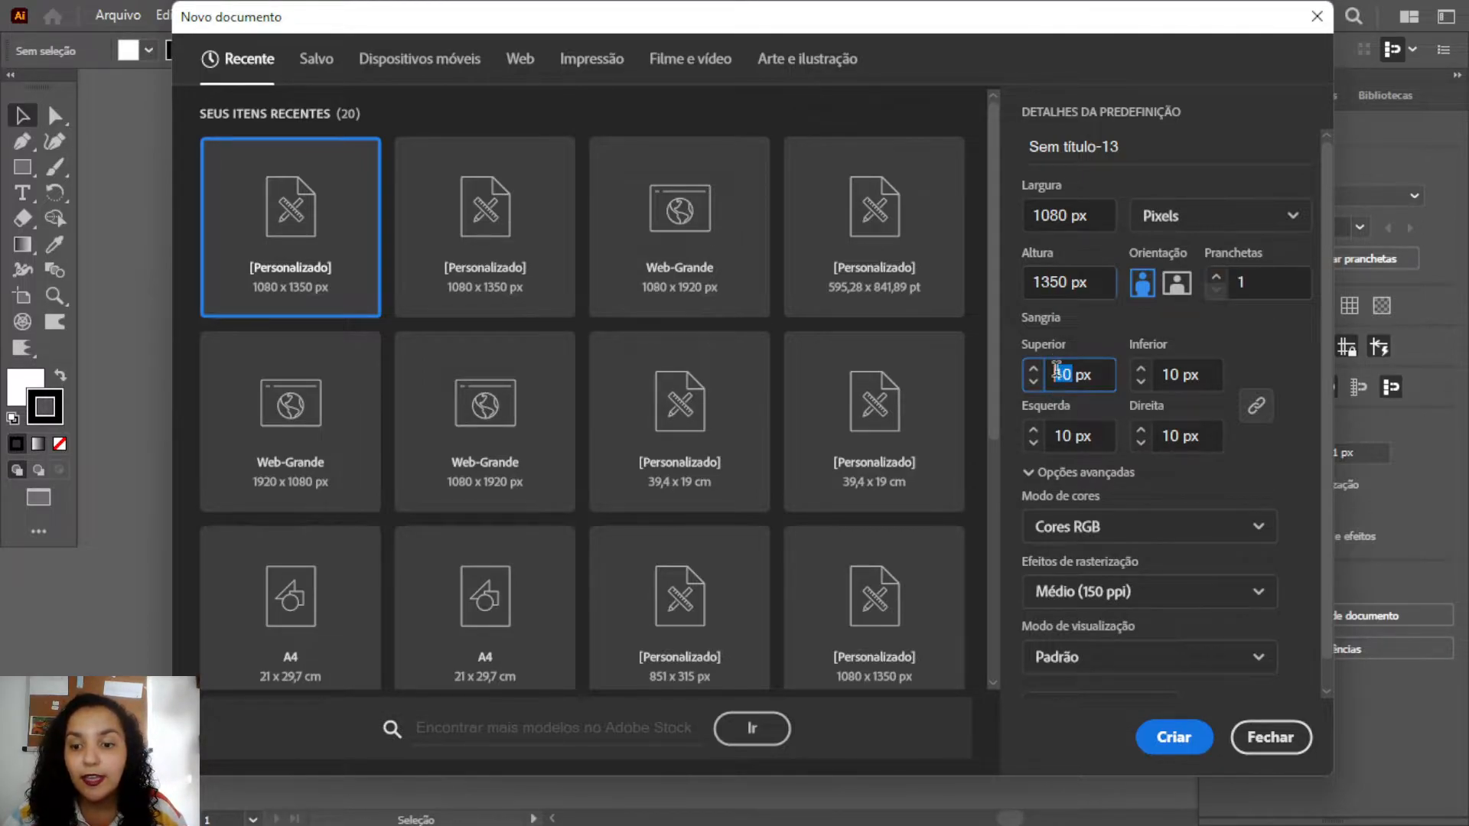
type("25")
double_click(1057, 433)
type("25")
left_click(1104, 436)
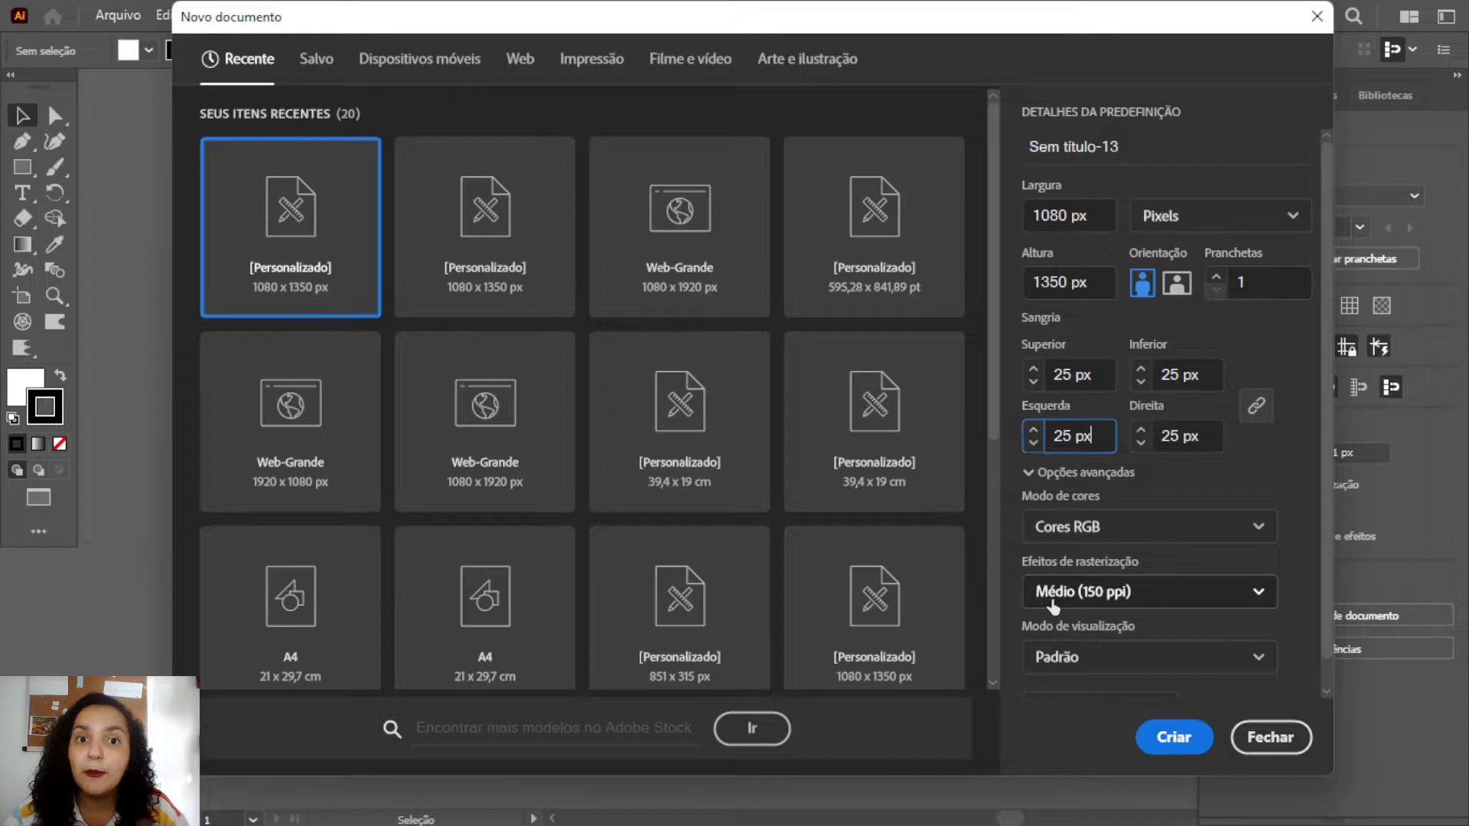
left_click(1174, 736)
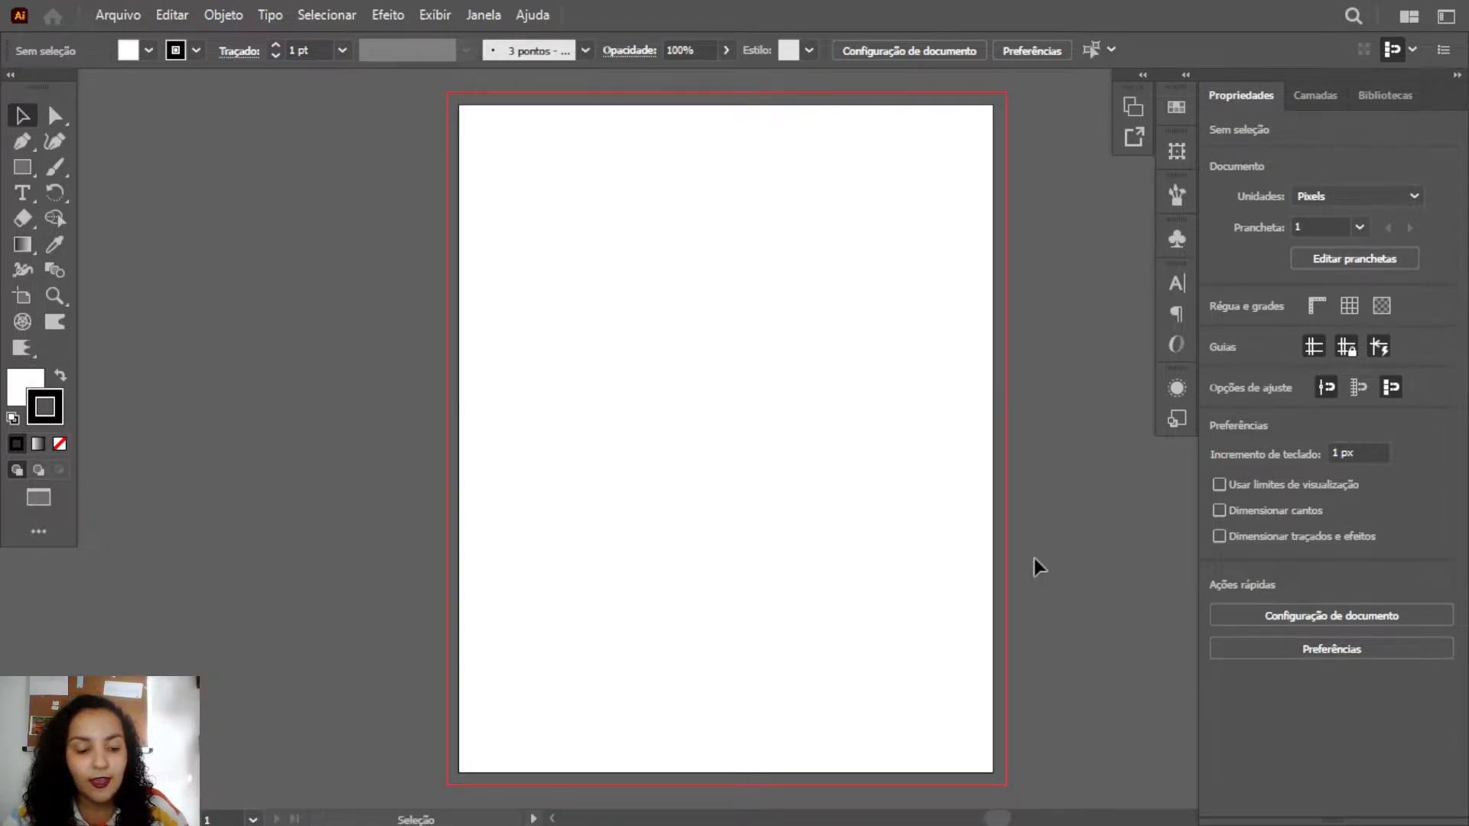
- Create a rectangle 1080 px wide and 1080 px high on the artboard
left_click(876, 507, "ctrl+alt")
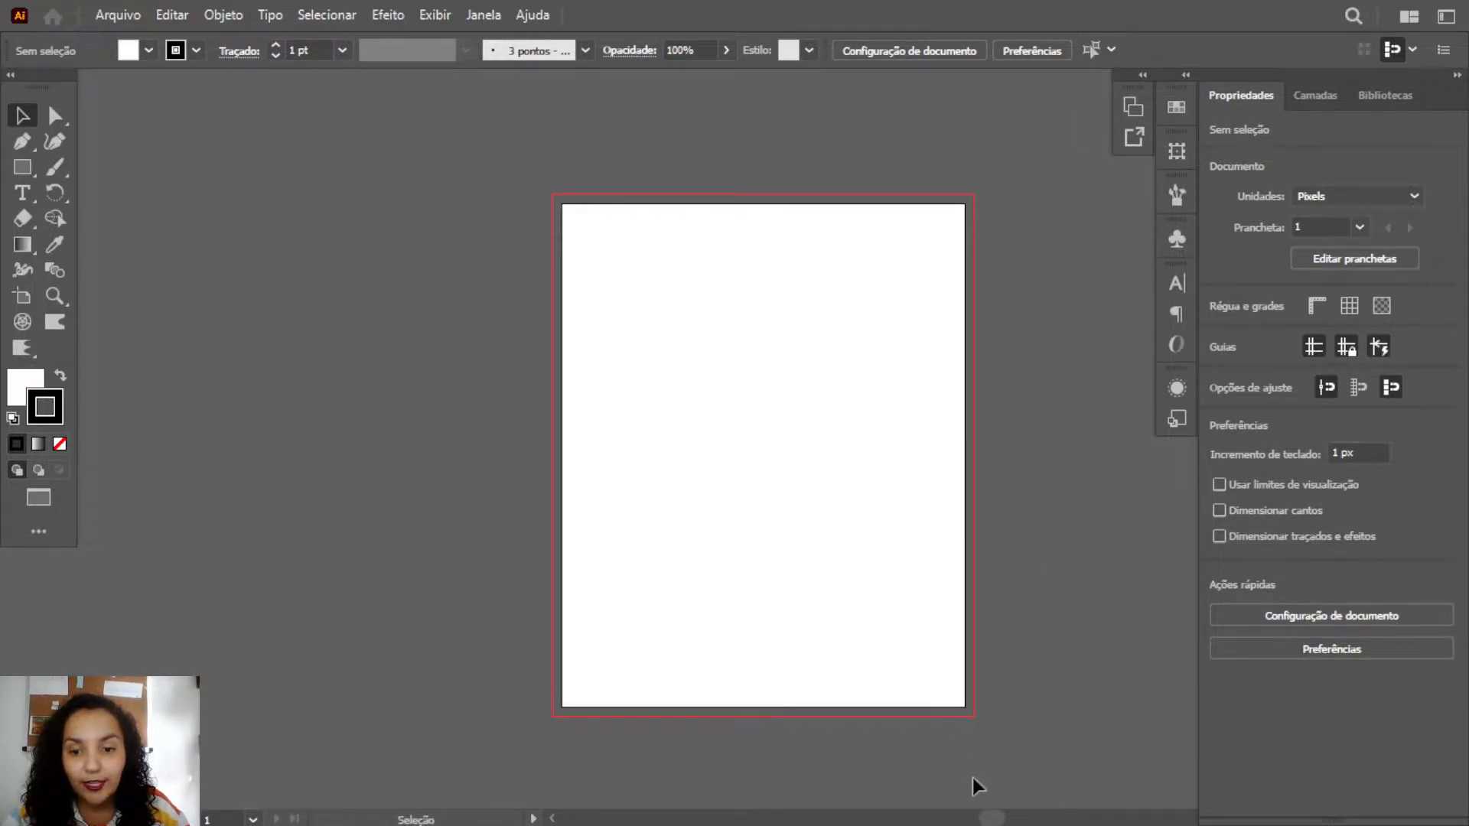
left_click_drag(992, 817, 1005, 816)
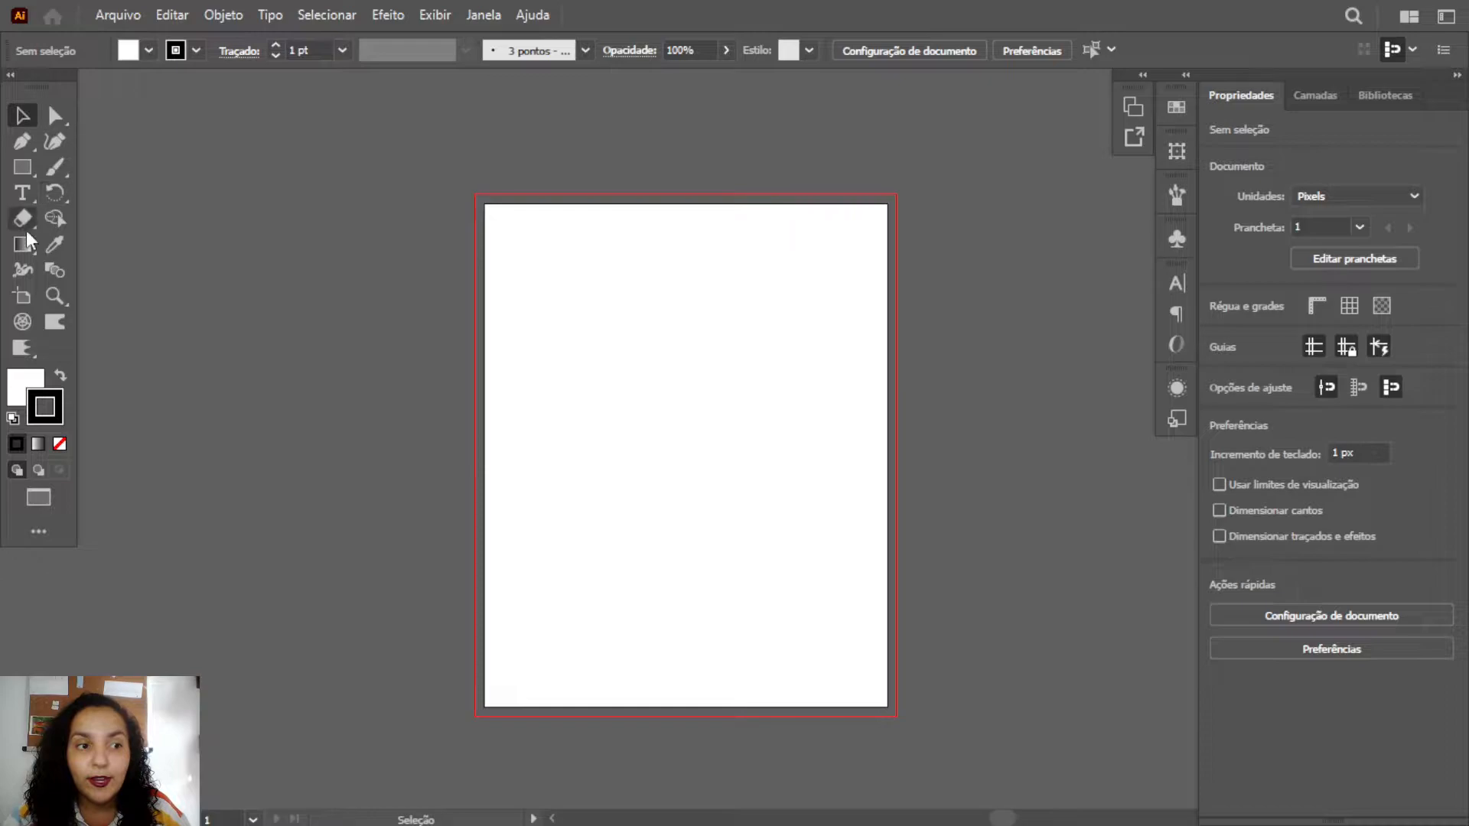
left_click(23, 166)
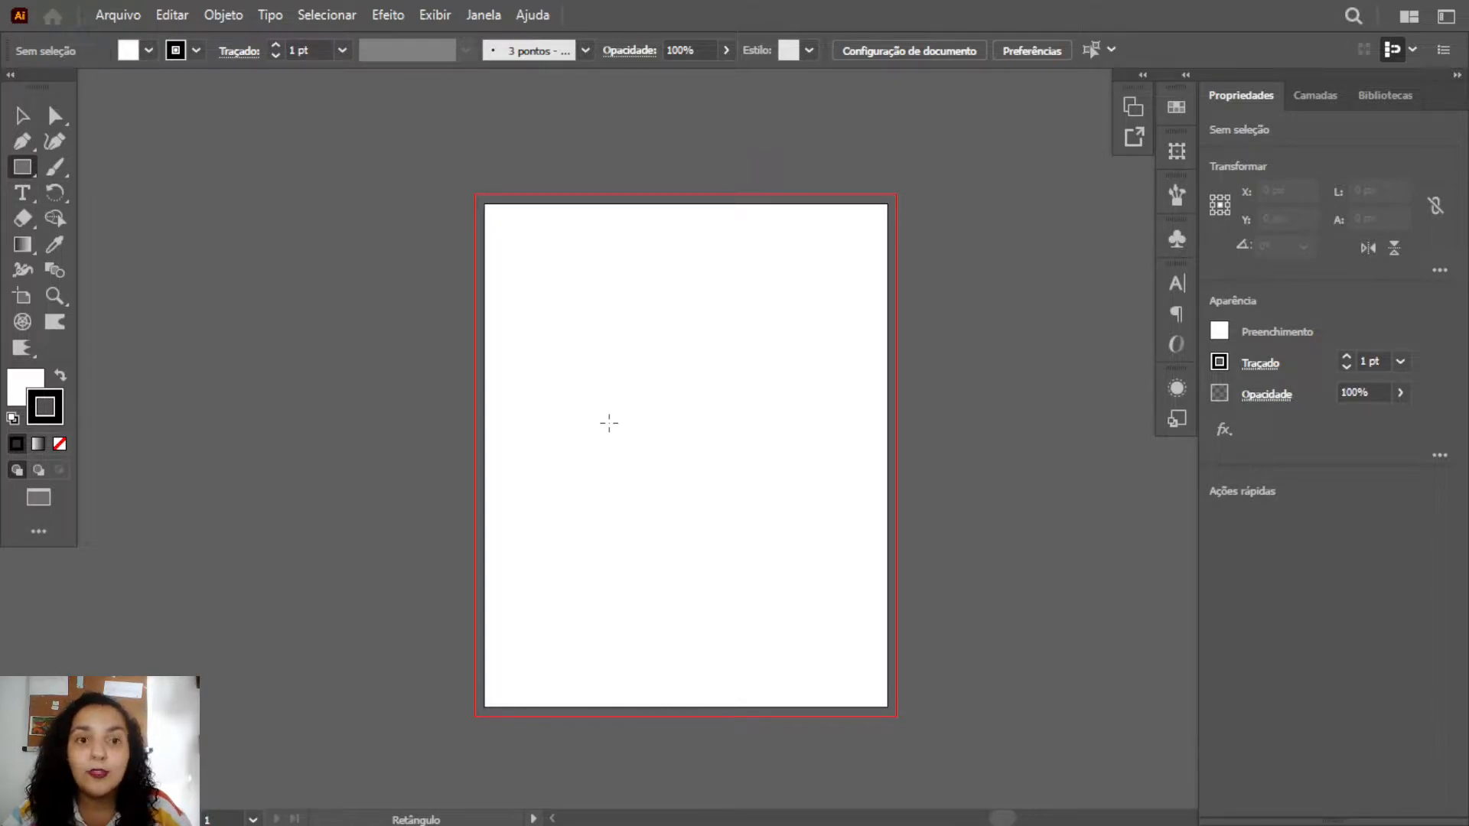
left_click(649, 363)
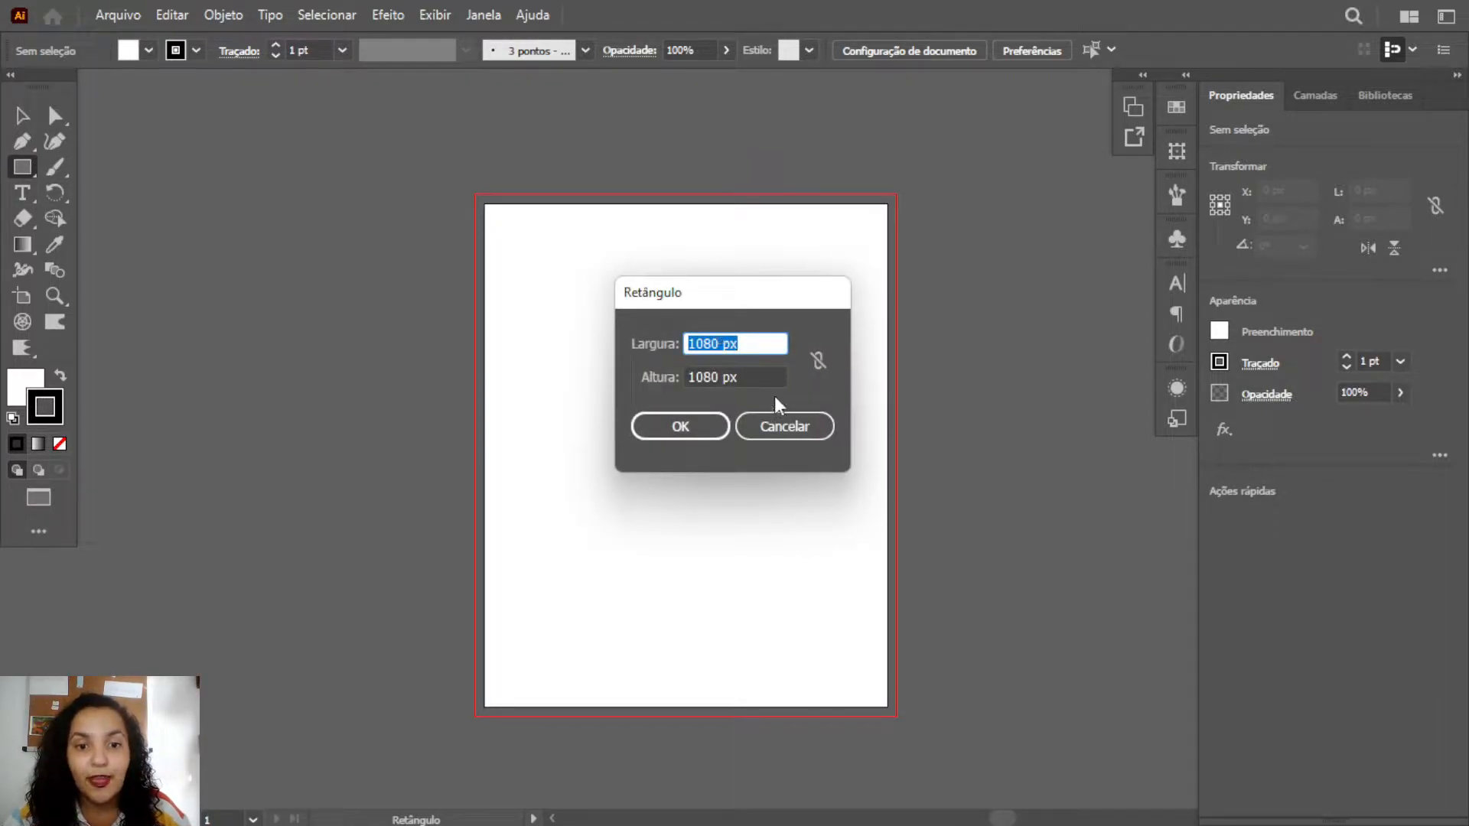
left_click(751, 374)
left_click_drag(755, 345, 694, 342)
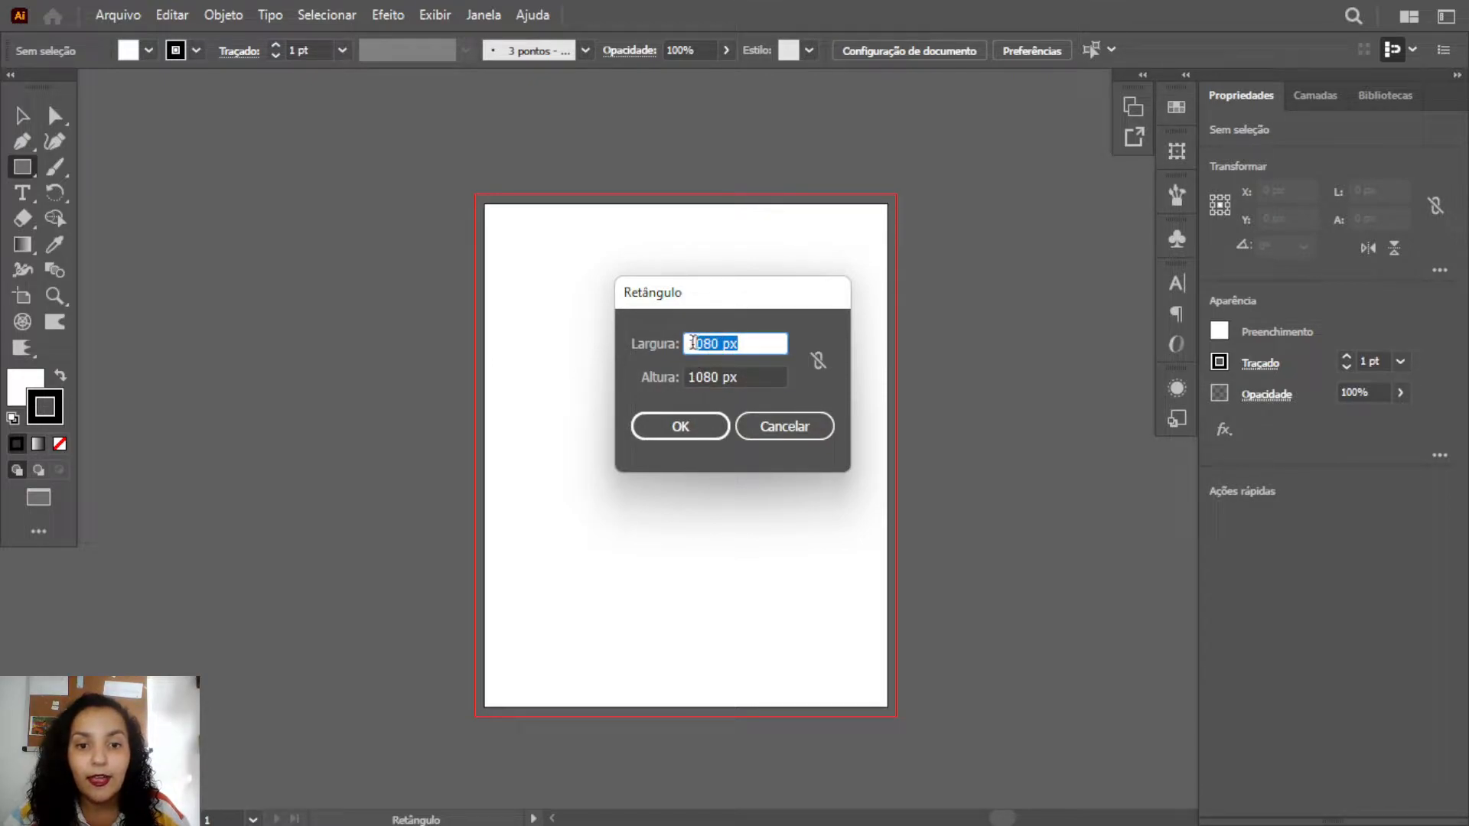
left_click(745, 342)
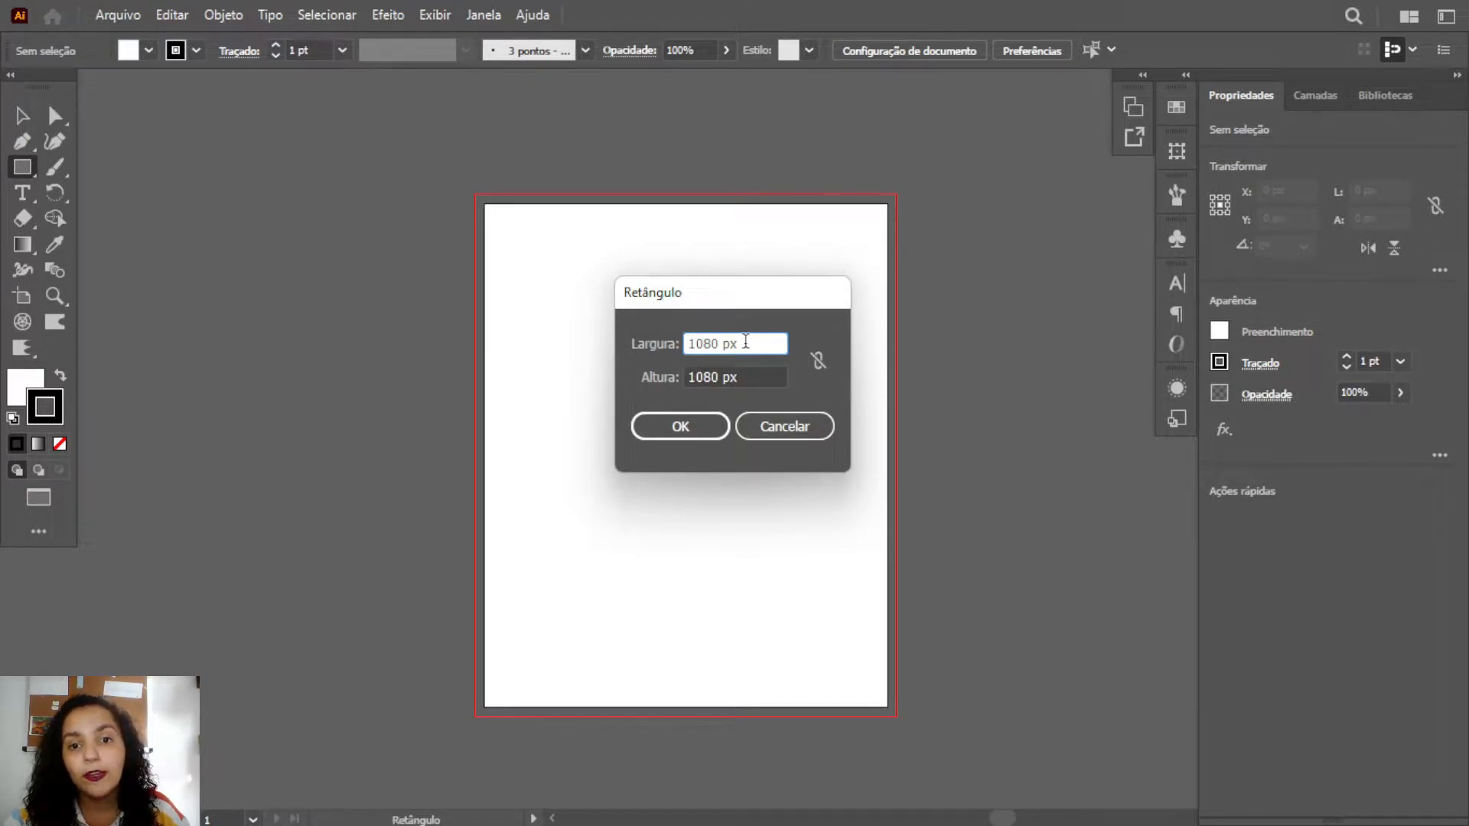
left_click_drag(745, 342, 678, 343)
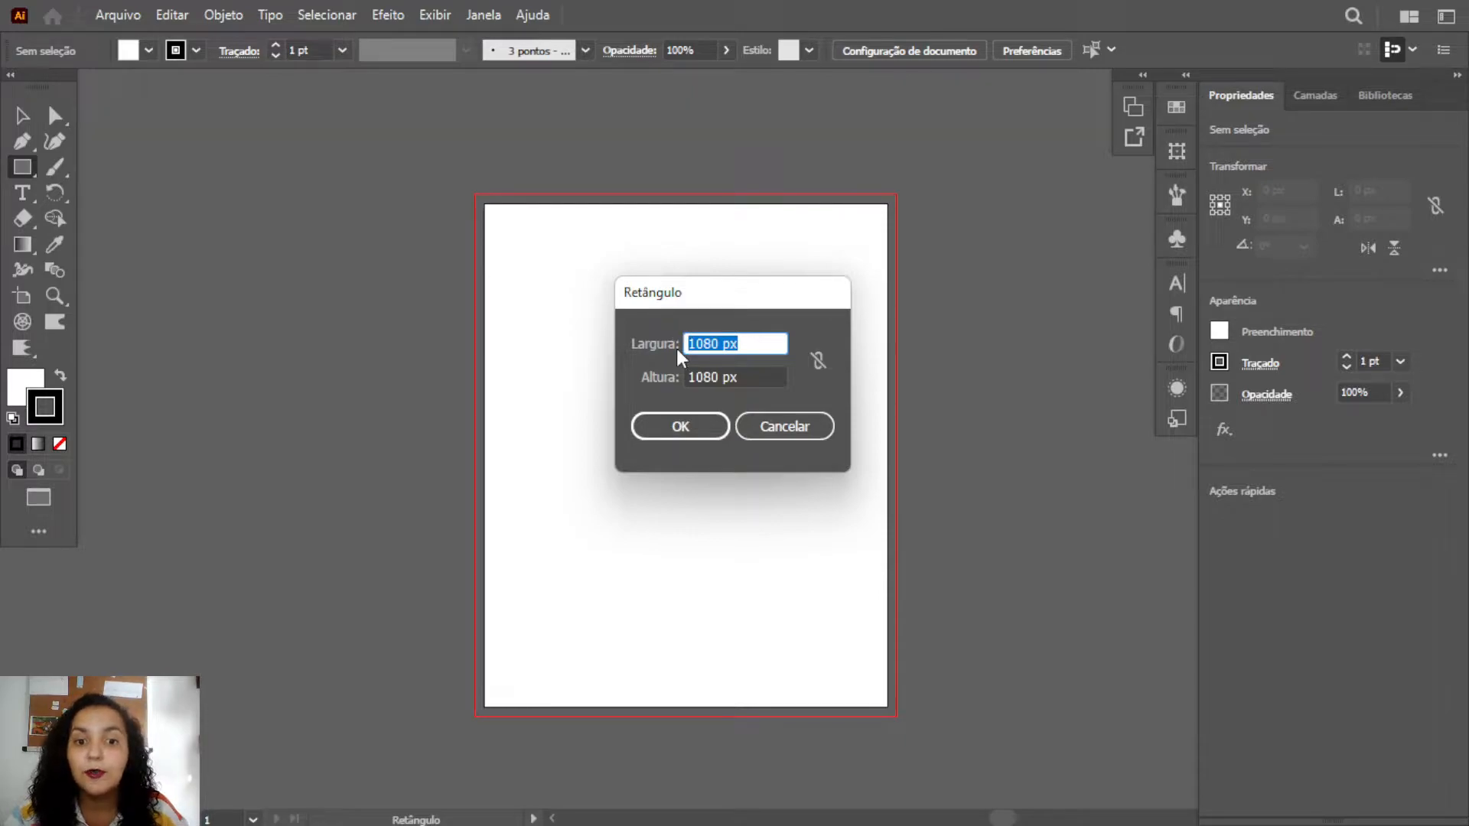
left_click(748, 375)
left_click_drag(749, 375, 685, 382)
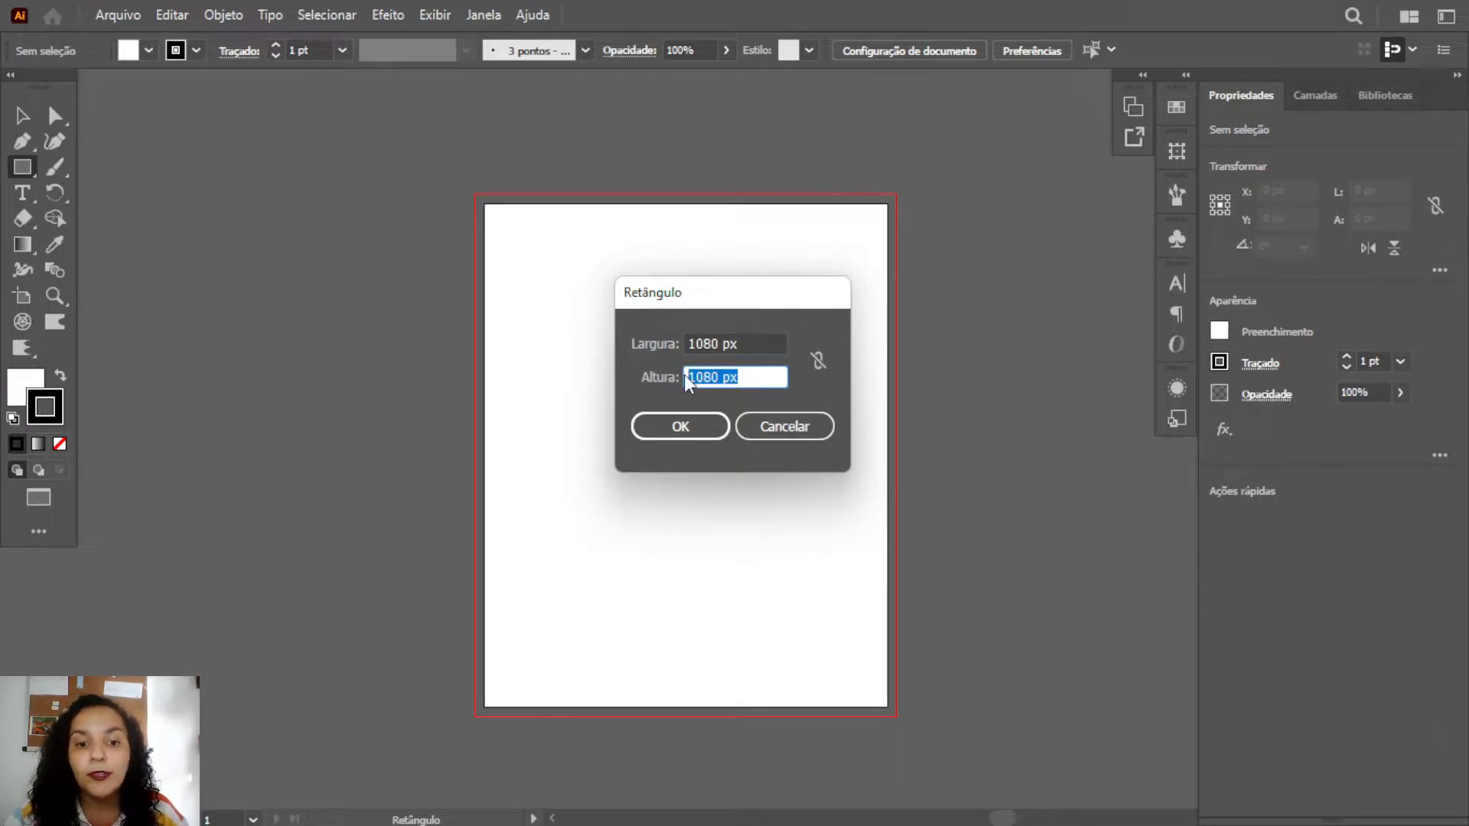
left_click(683, 427)
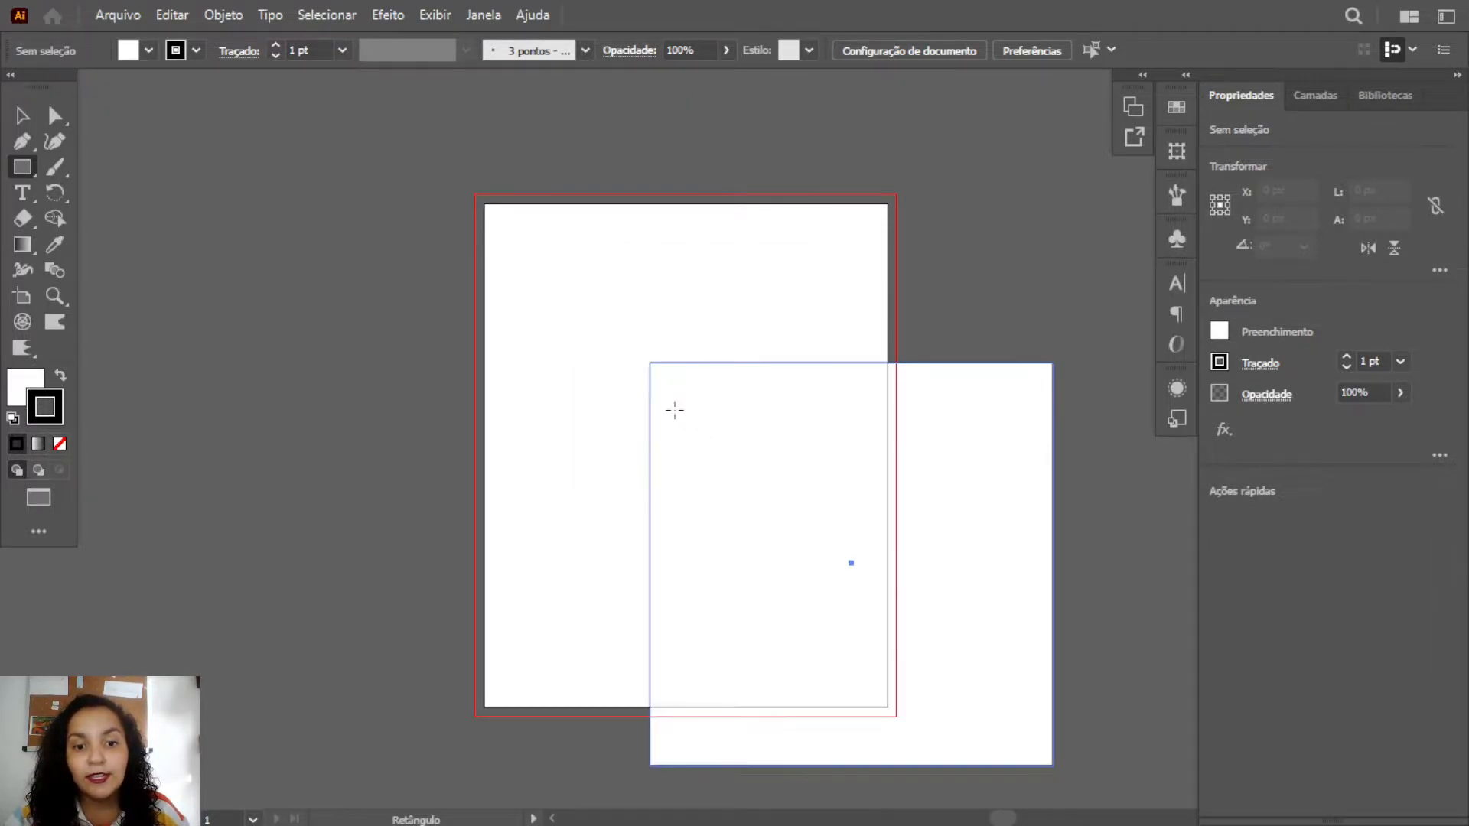
- Move the square to the centre of the artboard, at X 540 px and Y 675 px
key("v")
left_click_drag(726, 543, 574, 443)
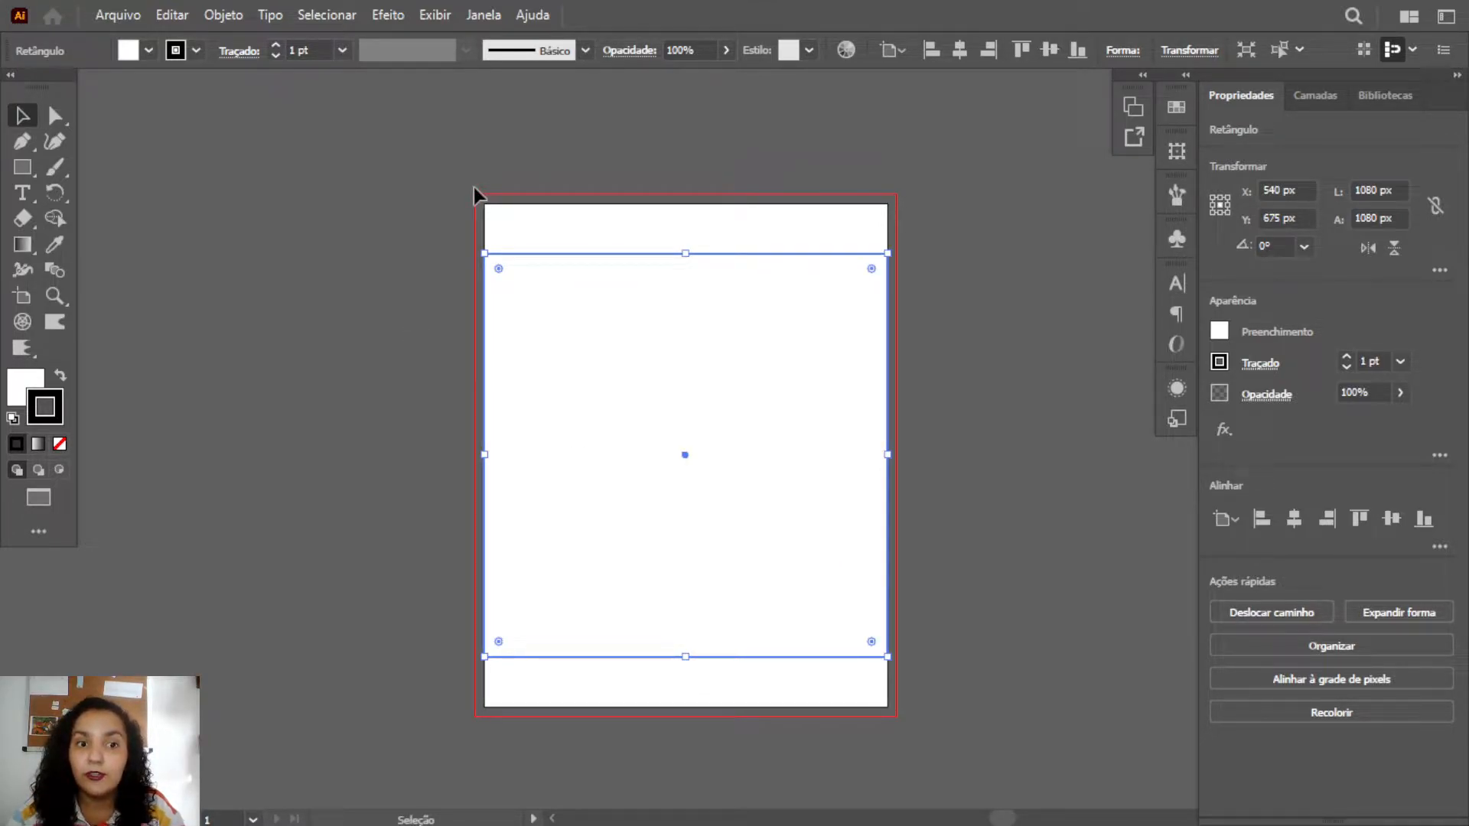
left_click(427, 232)
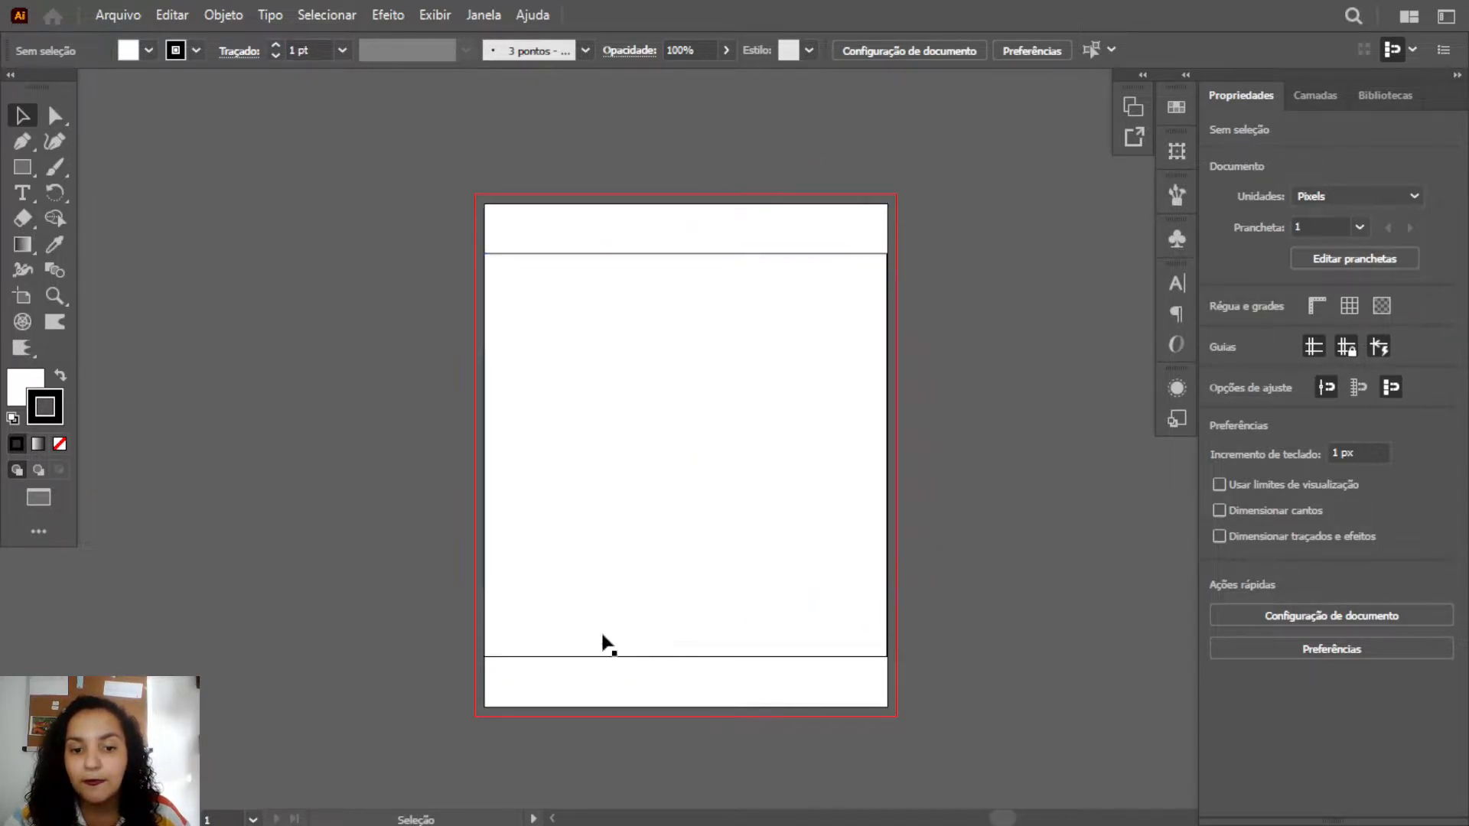
left_click(618, 414)
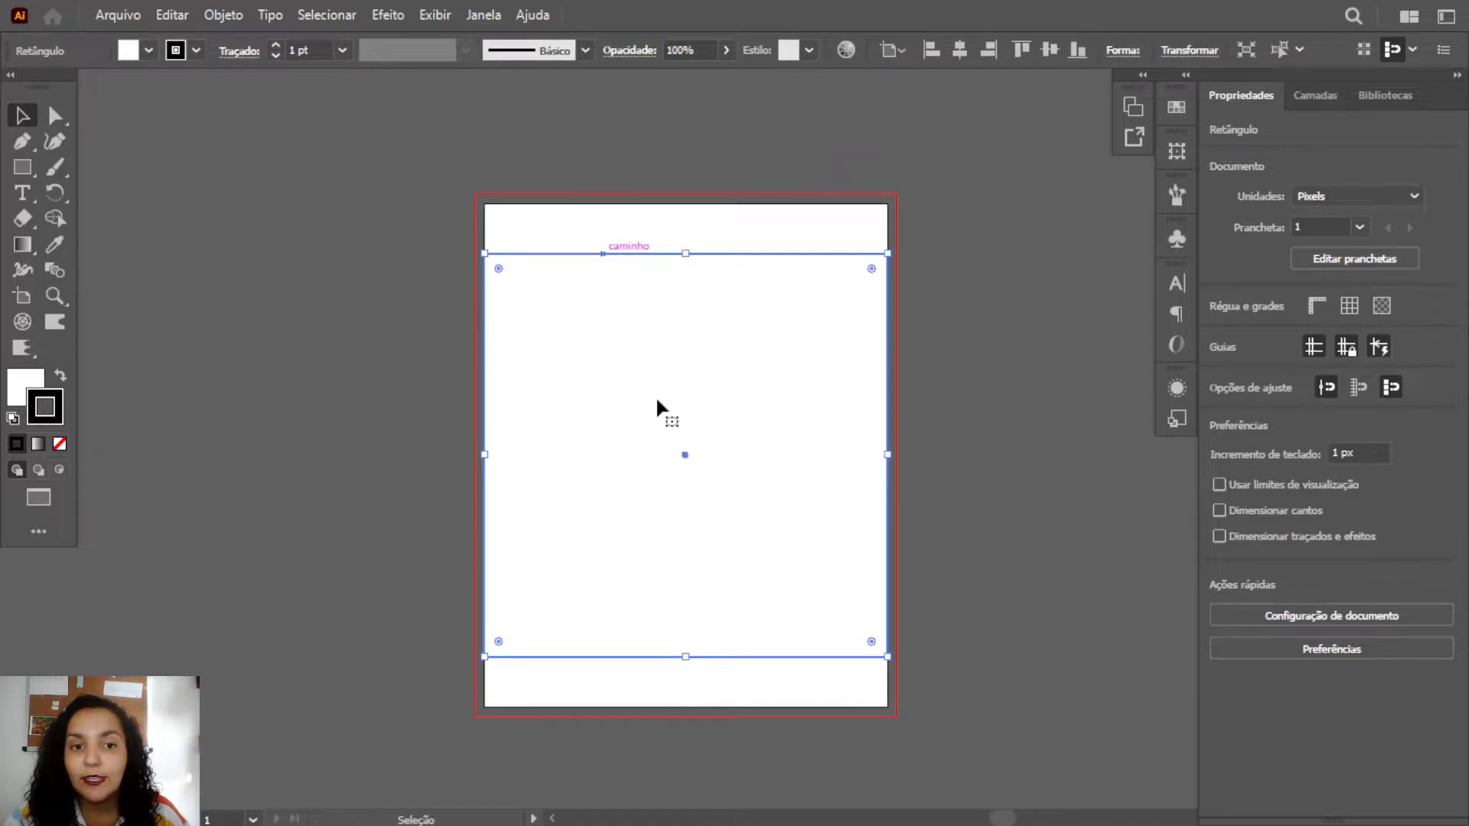
left_click_drag(663, 492, 659, 483)
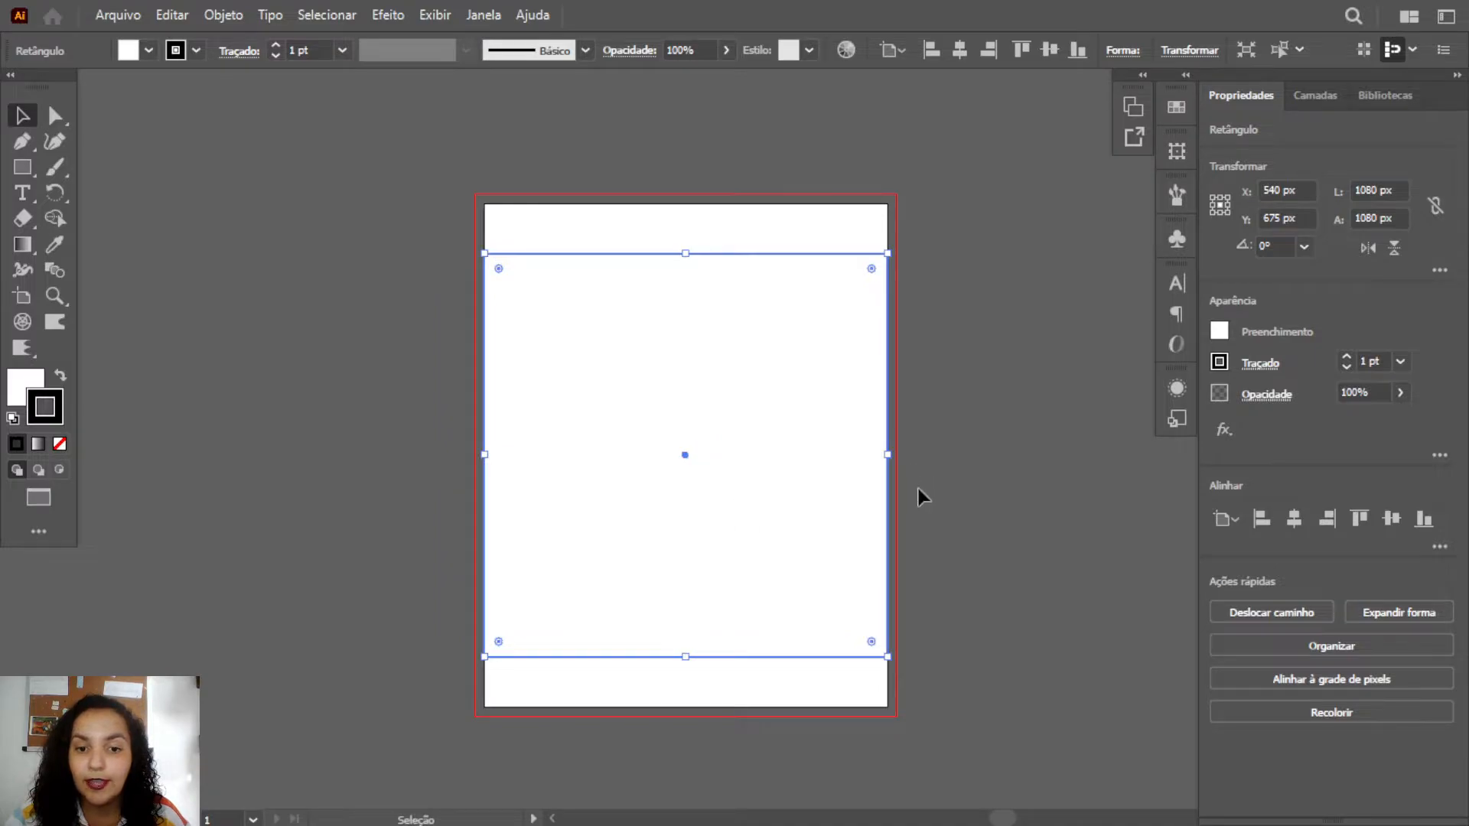
mouse_move(634, 535)
left_mouse_down()
mouse_move(634, 518)
mouse_move(635, 530)
left_mouse_up()
left_click(964, 594)
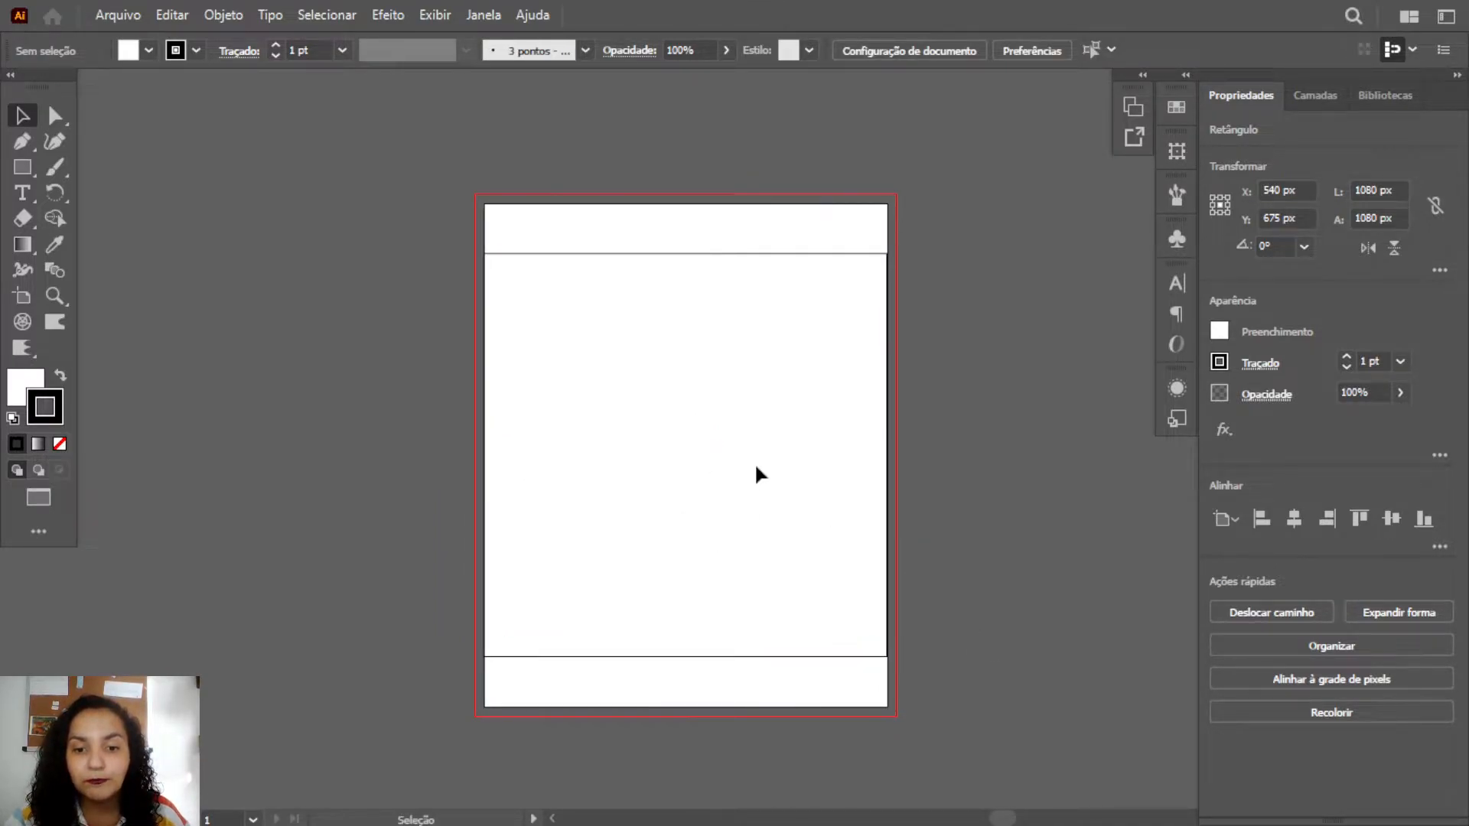
- Convert the centred 1080 px square into guides
left_click(708, 444)
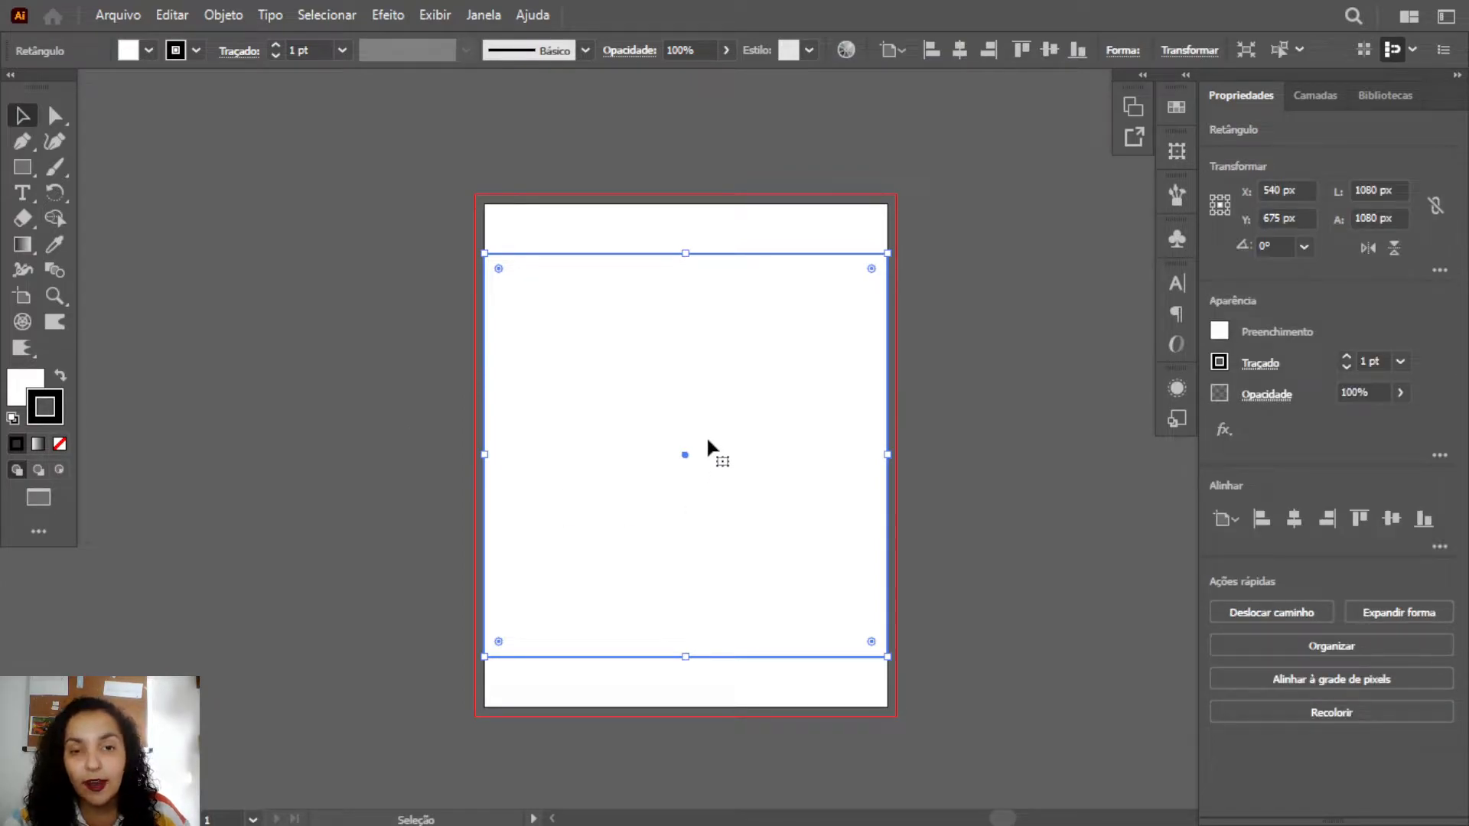
right_click(736, 336)
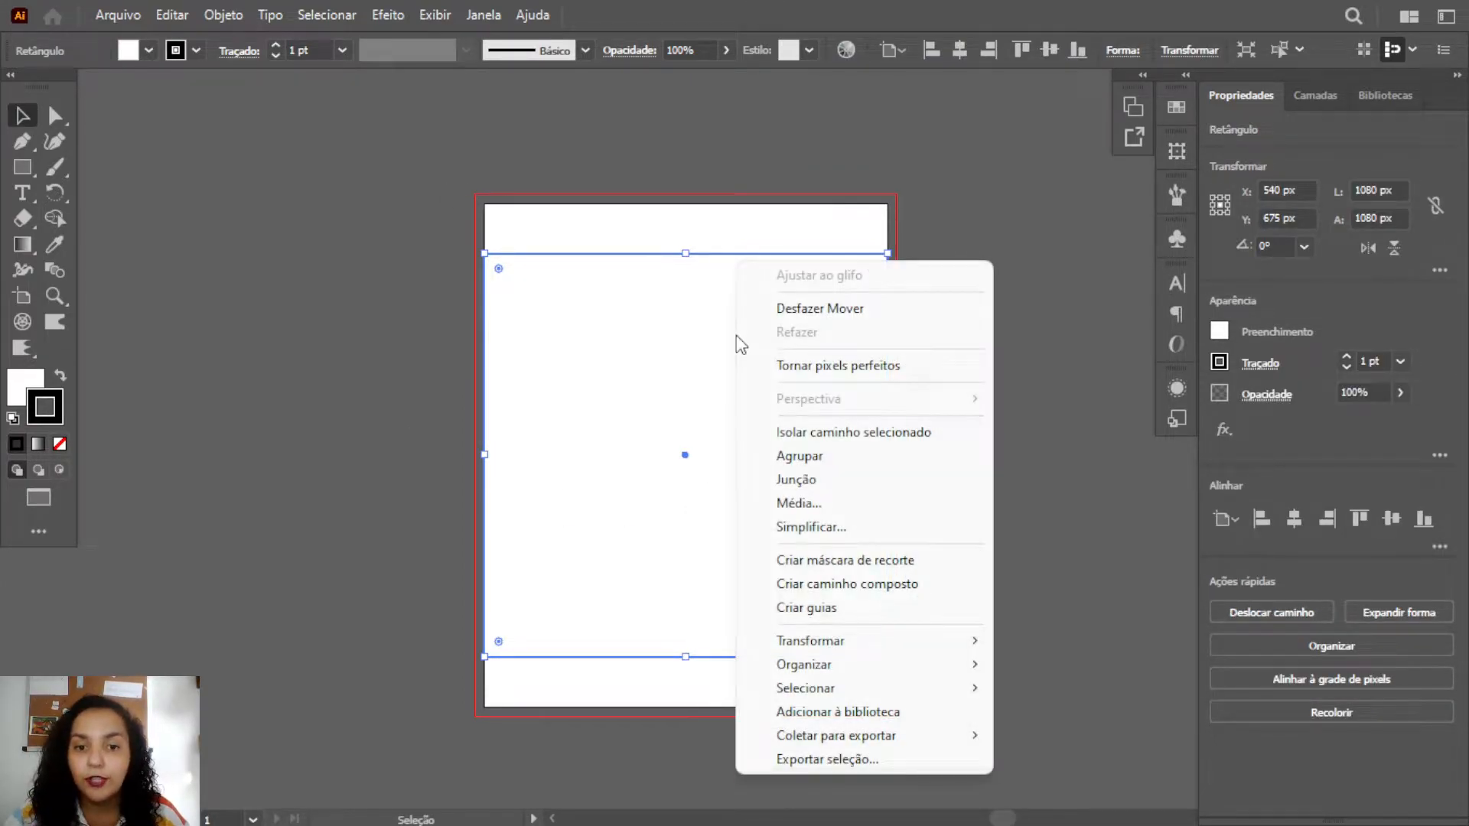
left_click(910, 613)
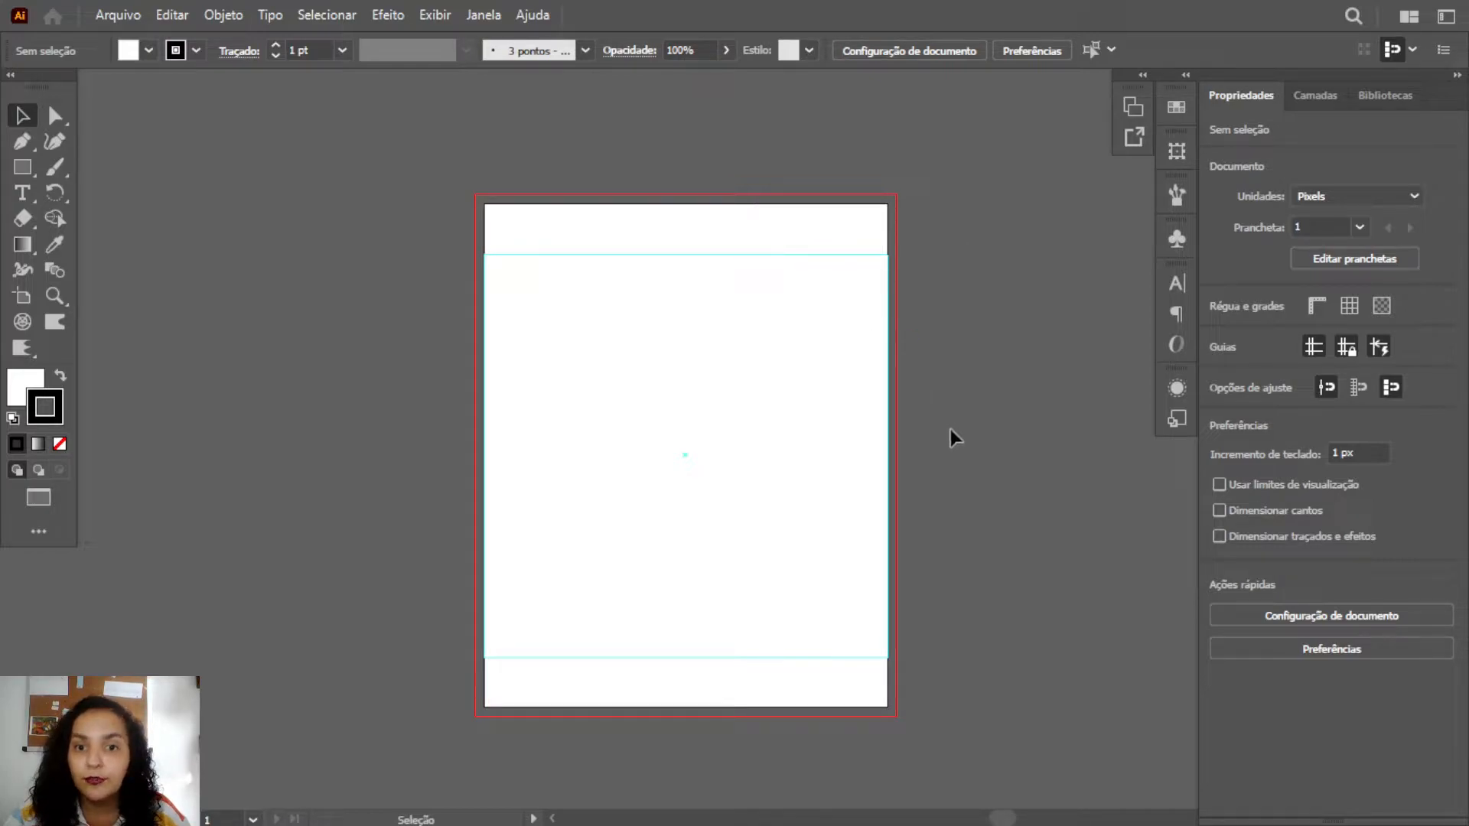
- Unlock the guides, select the square guide and lock the guides again
right_click(724, 282)
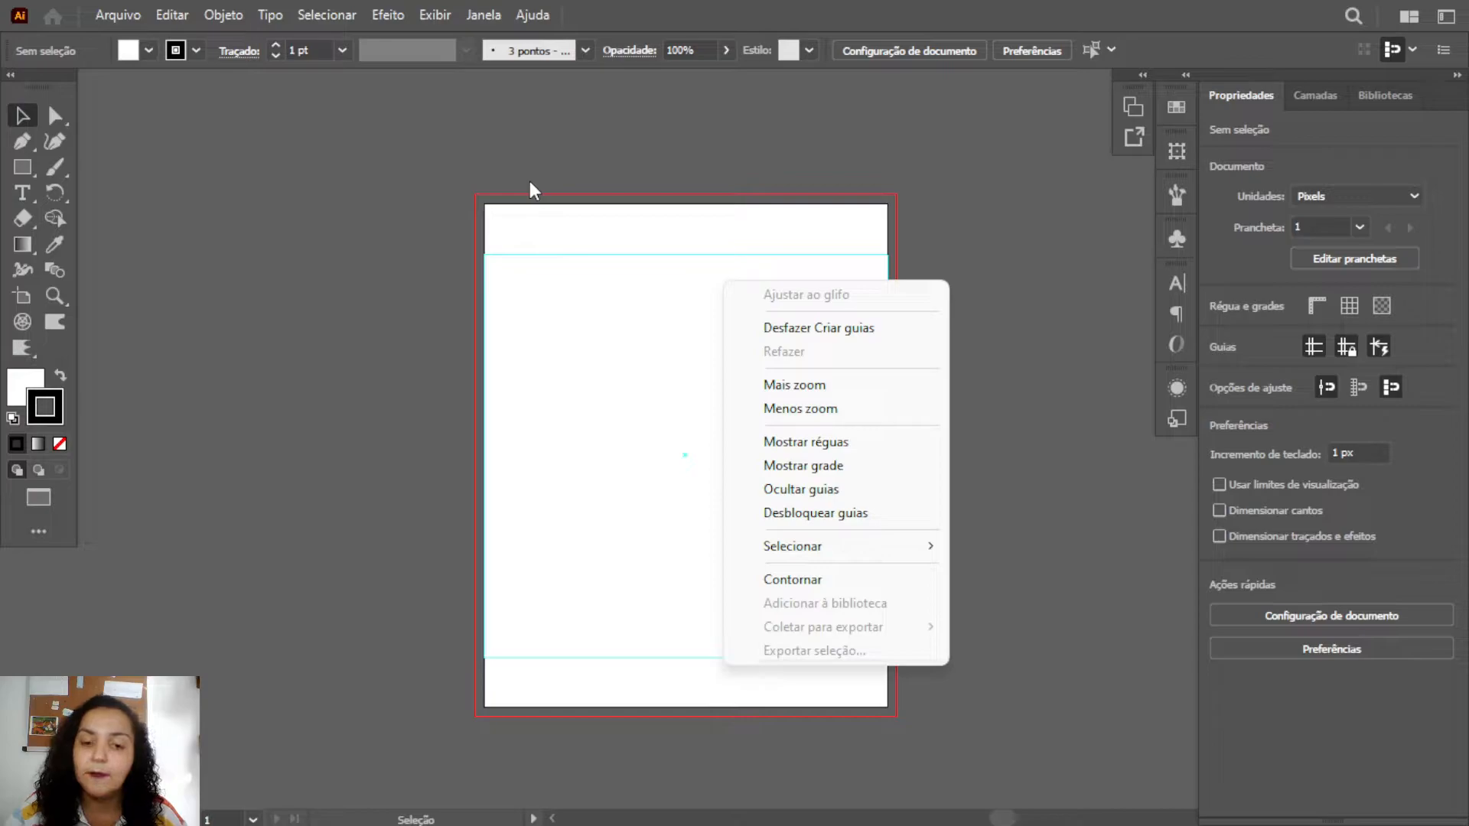
left_click(816, 513)
left_click_drag(947, 543, 739, 320)
right_click(722, 388)
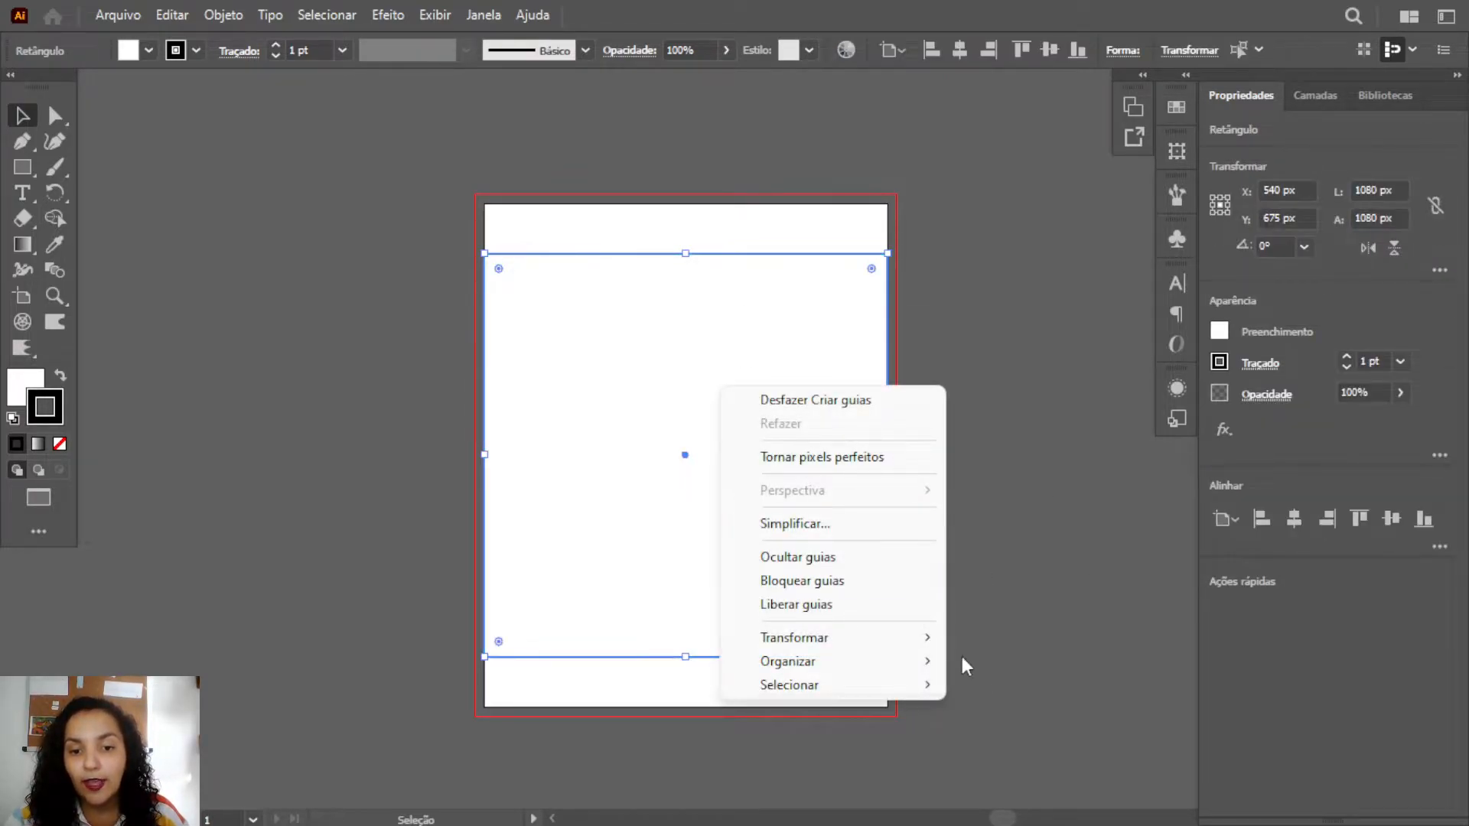
left_click(847, 582)
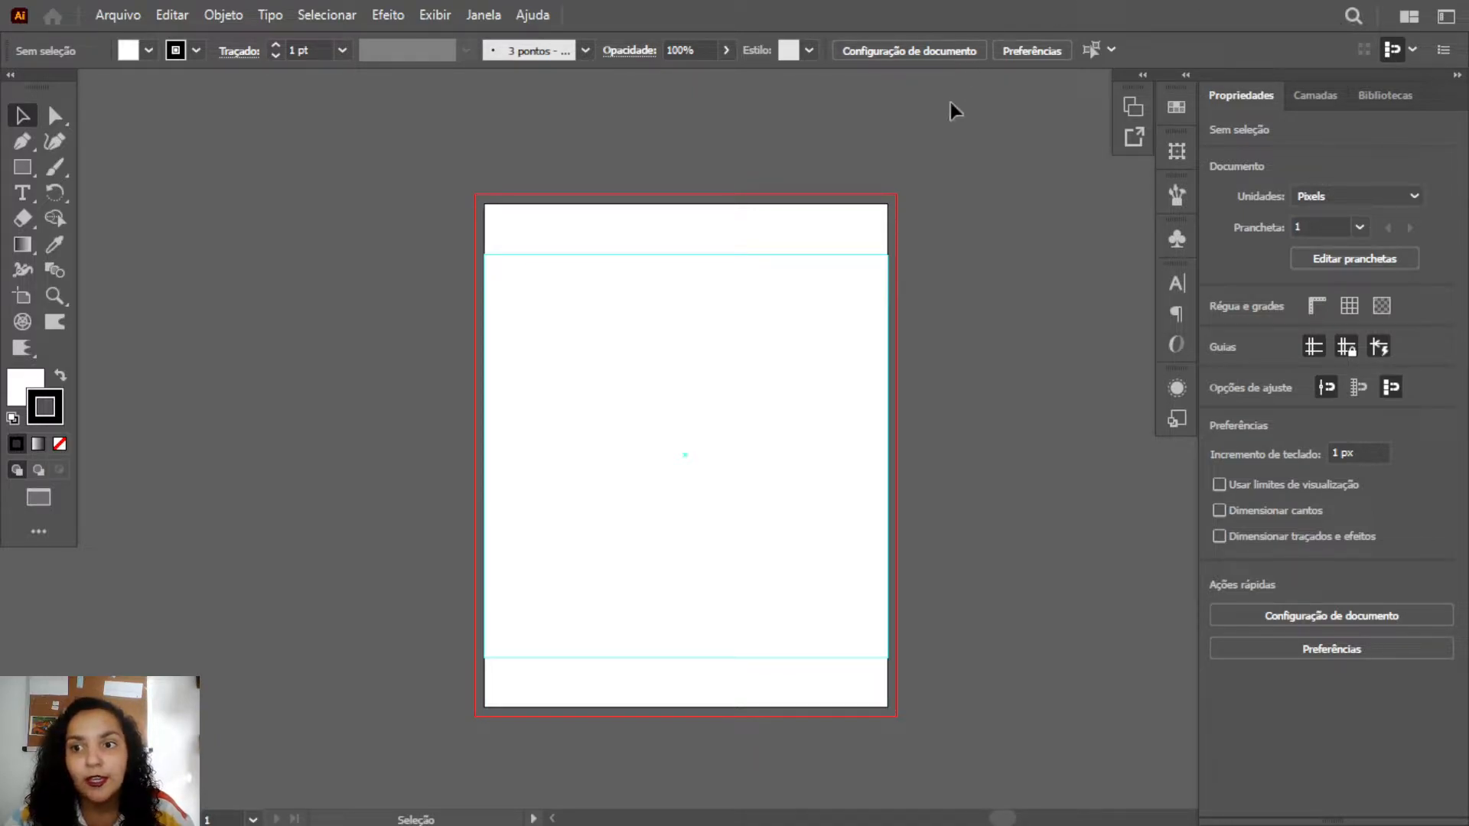
- Add a second layer above the existing one, naming the lower layer Fundo and the upper layer Arte
left_click(1326, 99)
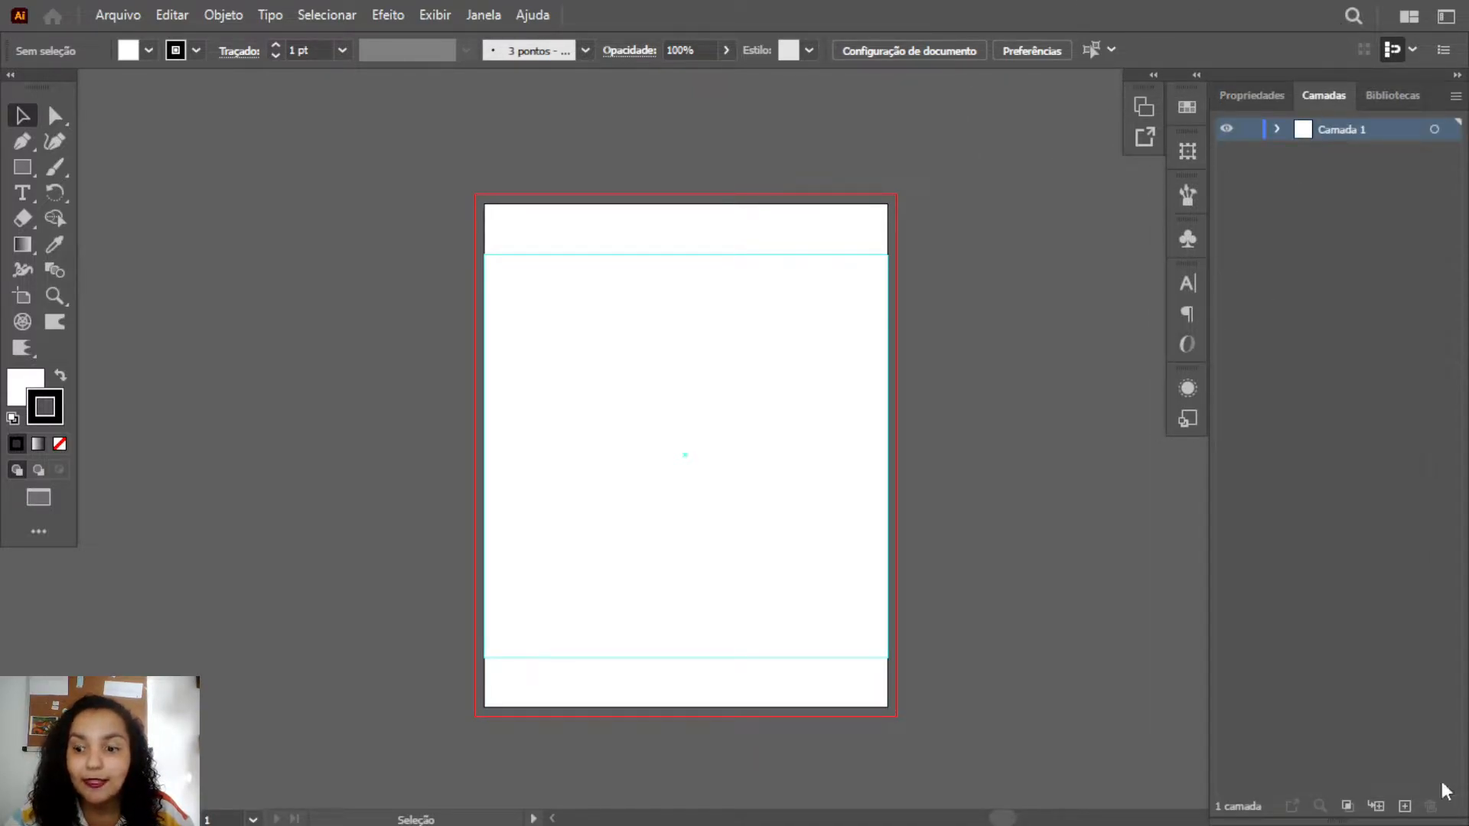
left_click(1404, 807)
double_click(1340, 153)
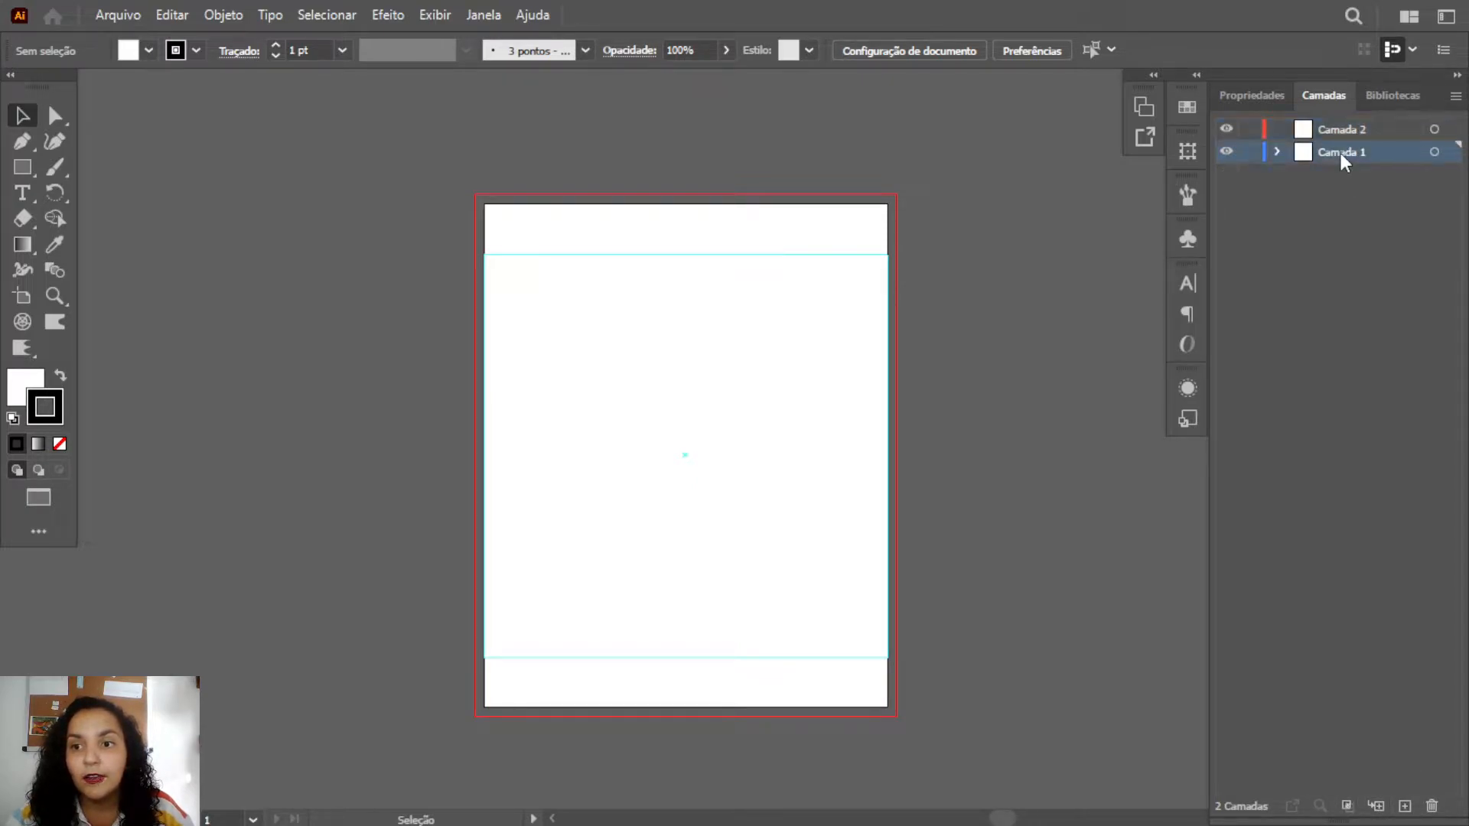
type("Fundo")
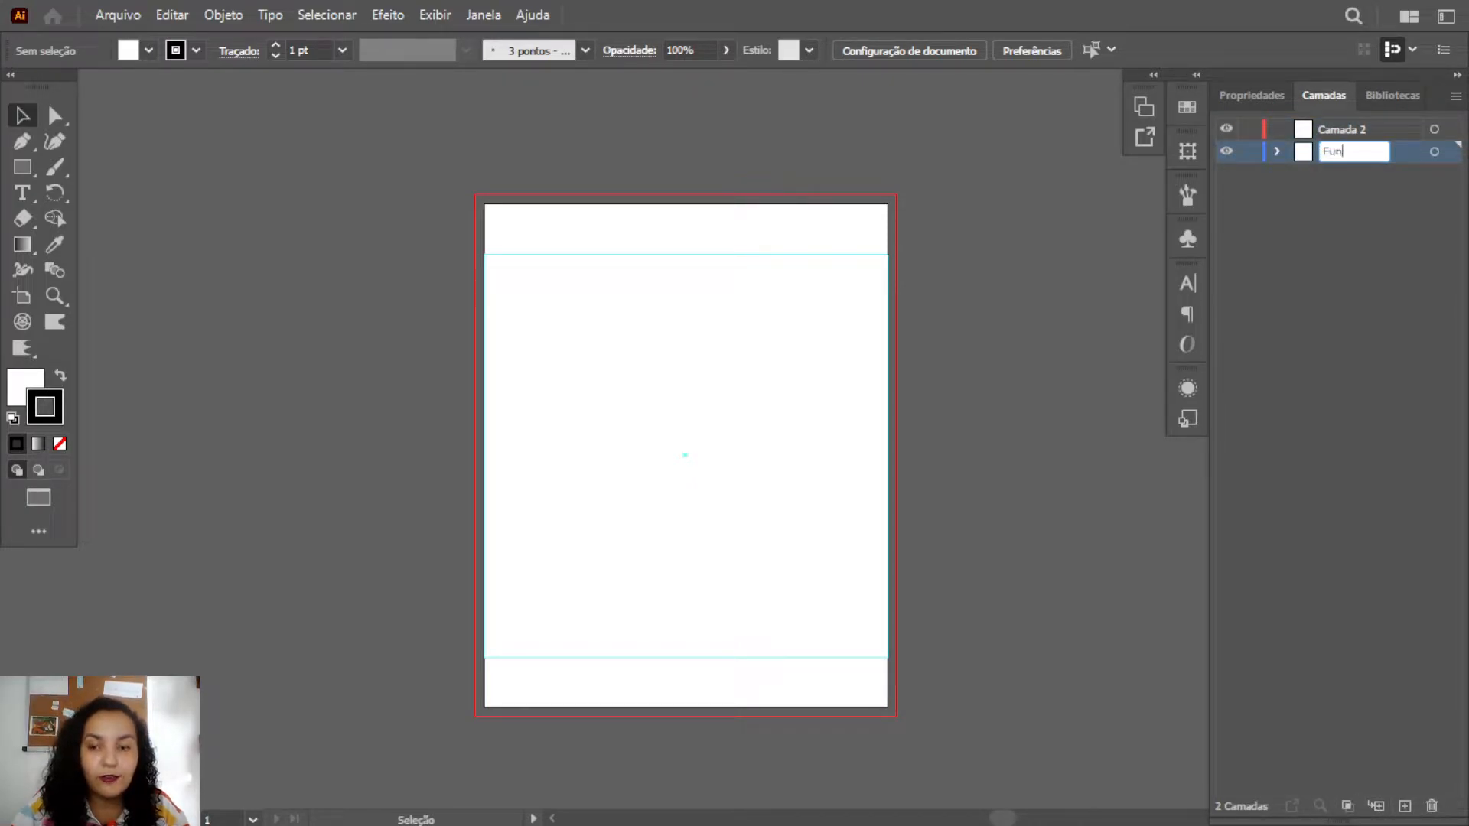
double_click(1362, 129)
type("Arte")
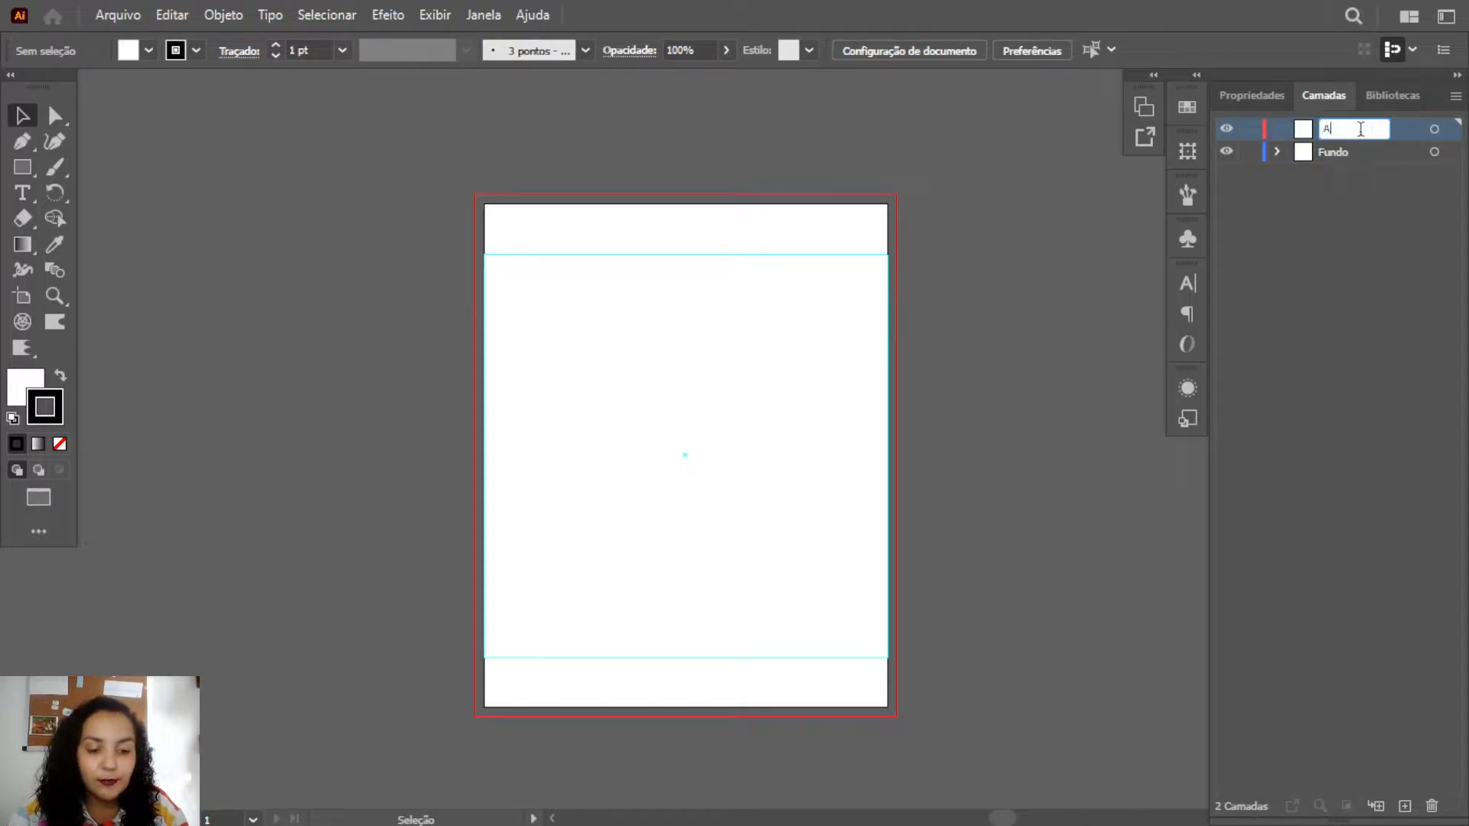
key("Return")
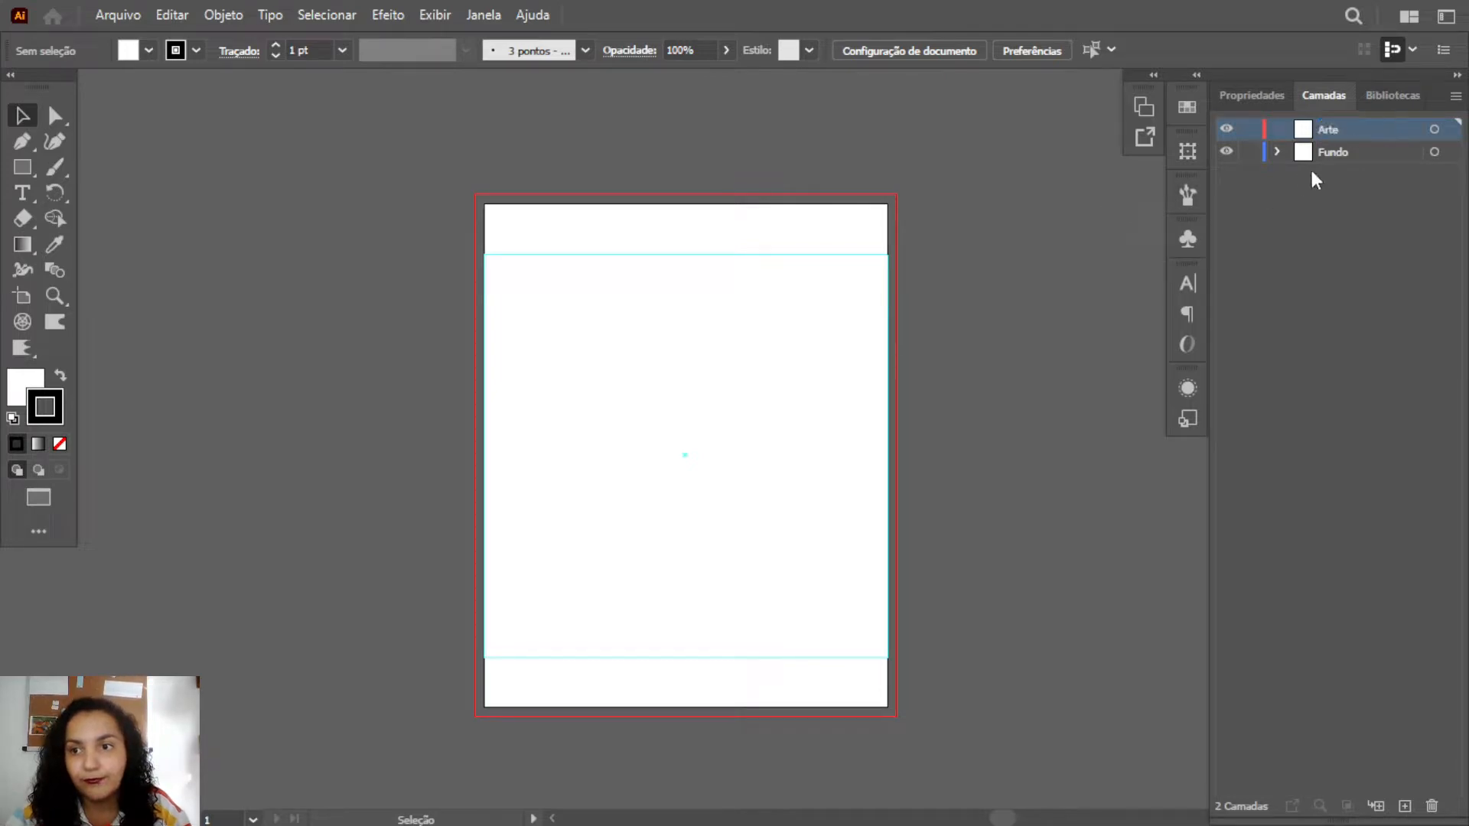
- On the Fundo layer, draw a rectangle covering the whole artboard out to the bleed edges
left_click(1332, 153)
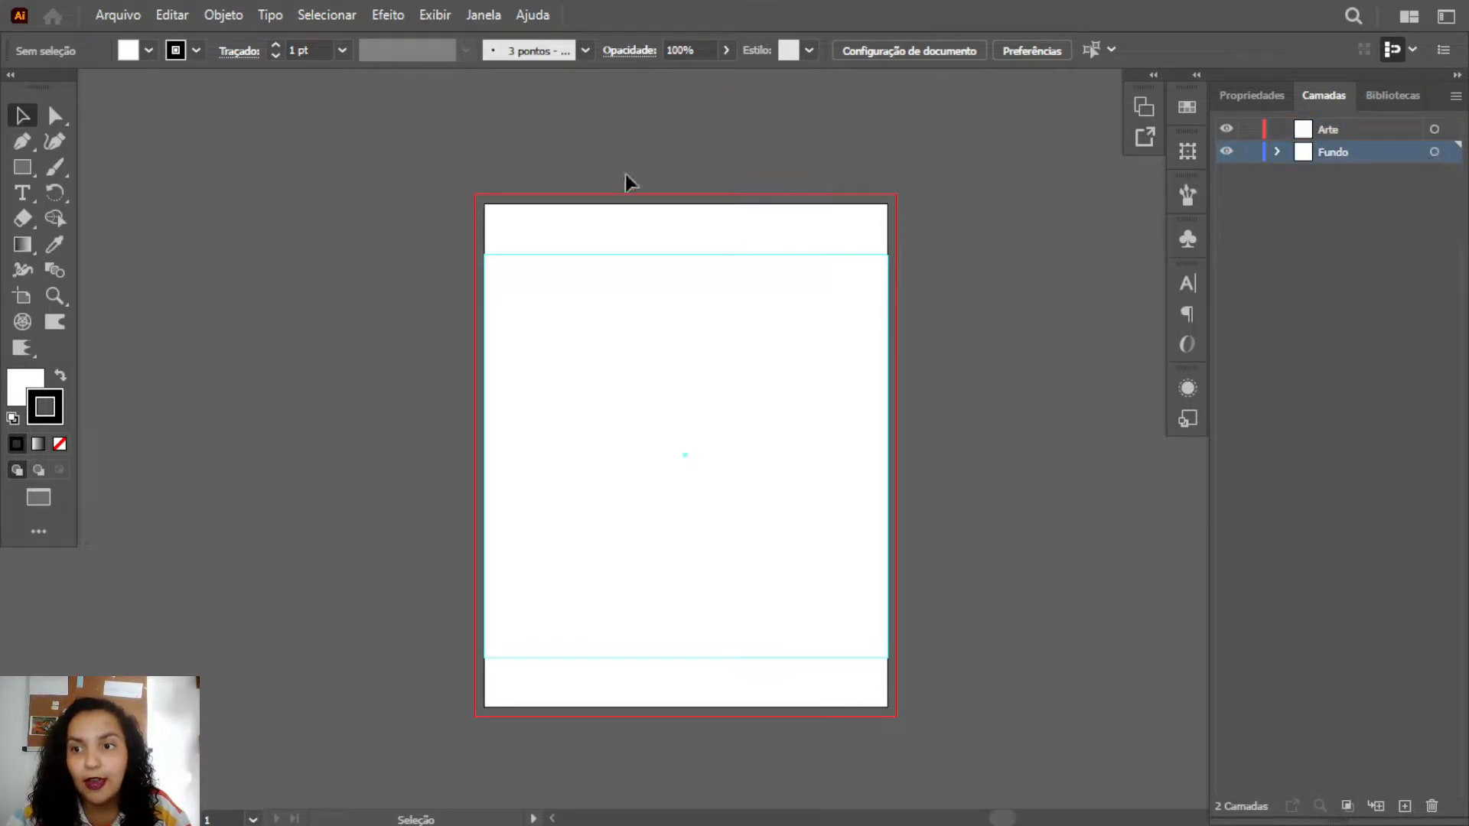
left_click(23, 167)
left_click_drag(475, 196, 894, 717)
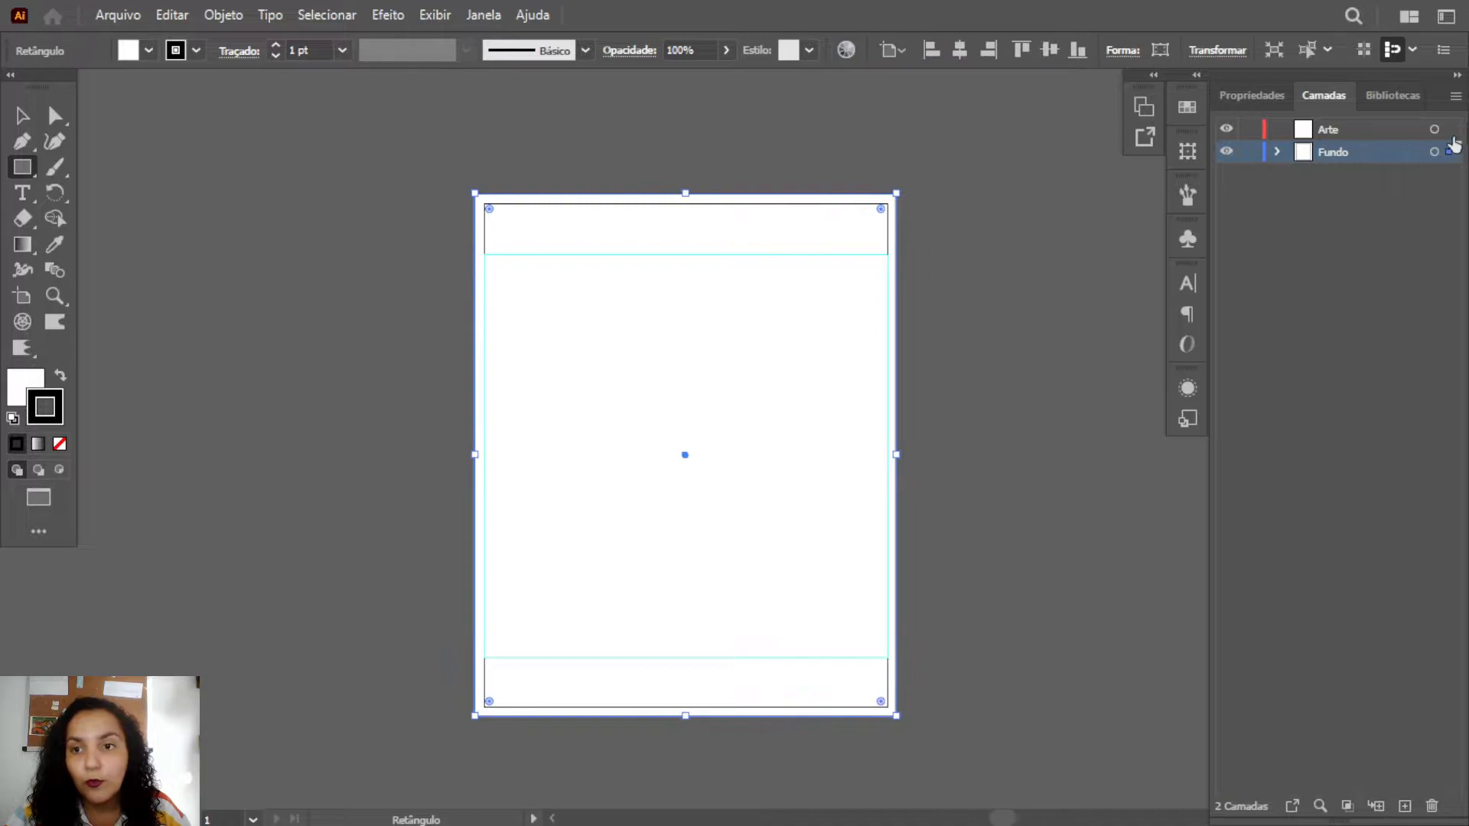
- Give the background rectangle the light blue swatch as its fill and remove its stroke
left_click(1188, 107)
scroll(1002, 230, "down", 1)
left_click(936, 230)
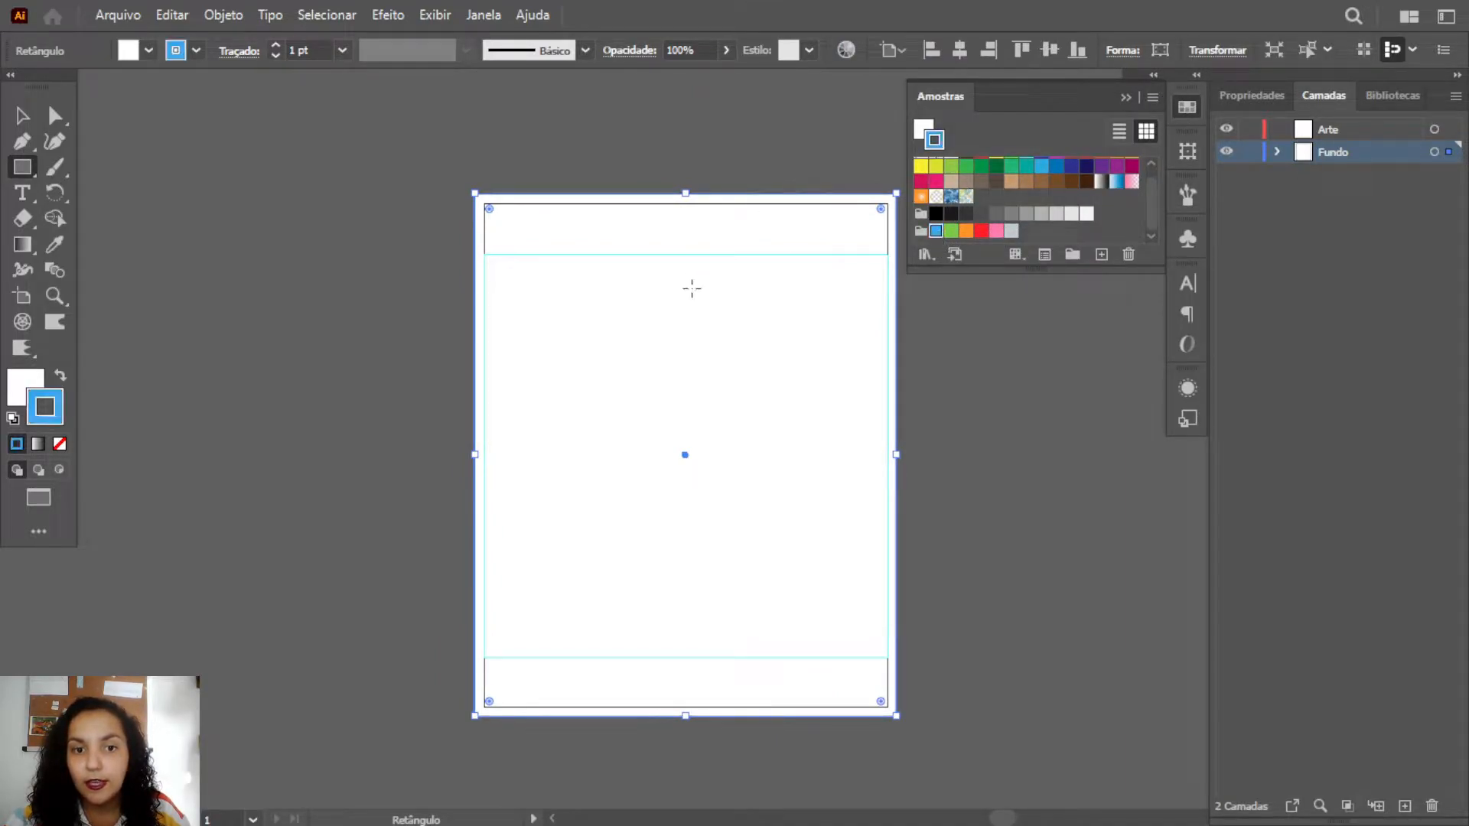
left_click(60, 376)
left_click(59, 444)
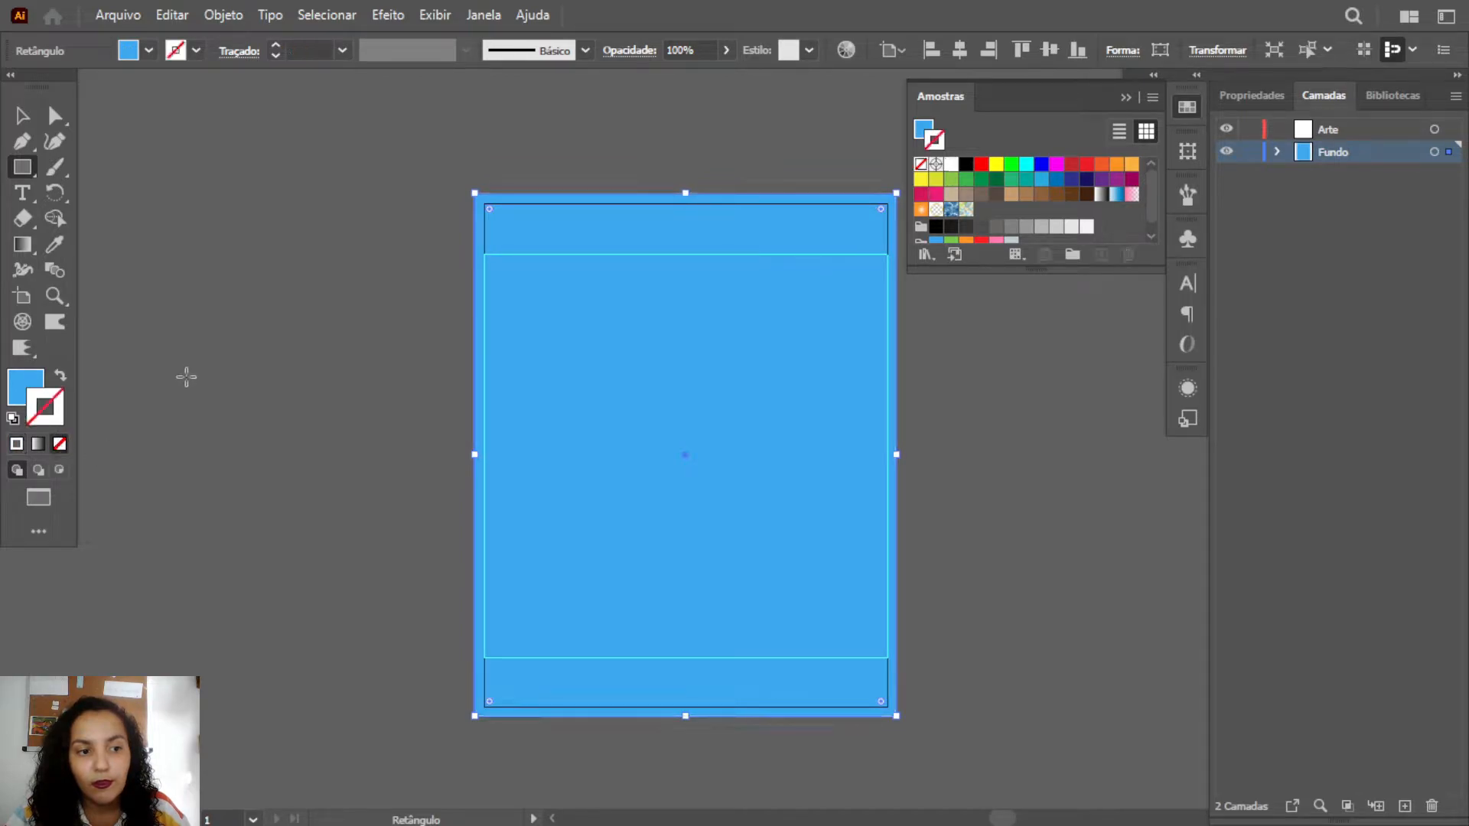
left_click(214, 342)
left_click(788, 425)
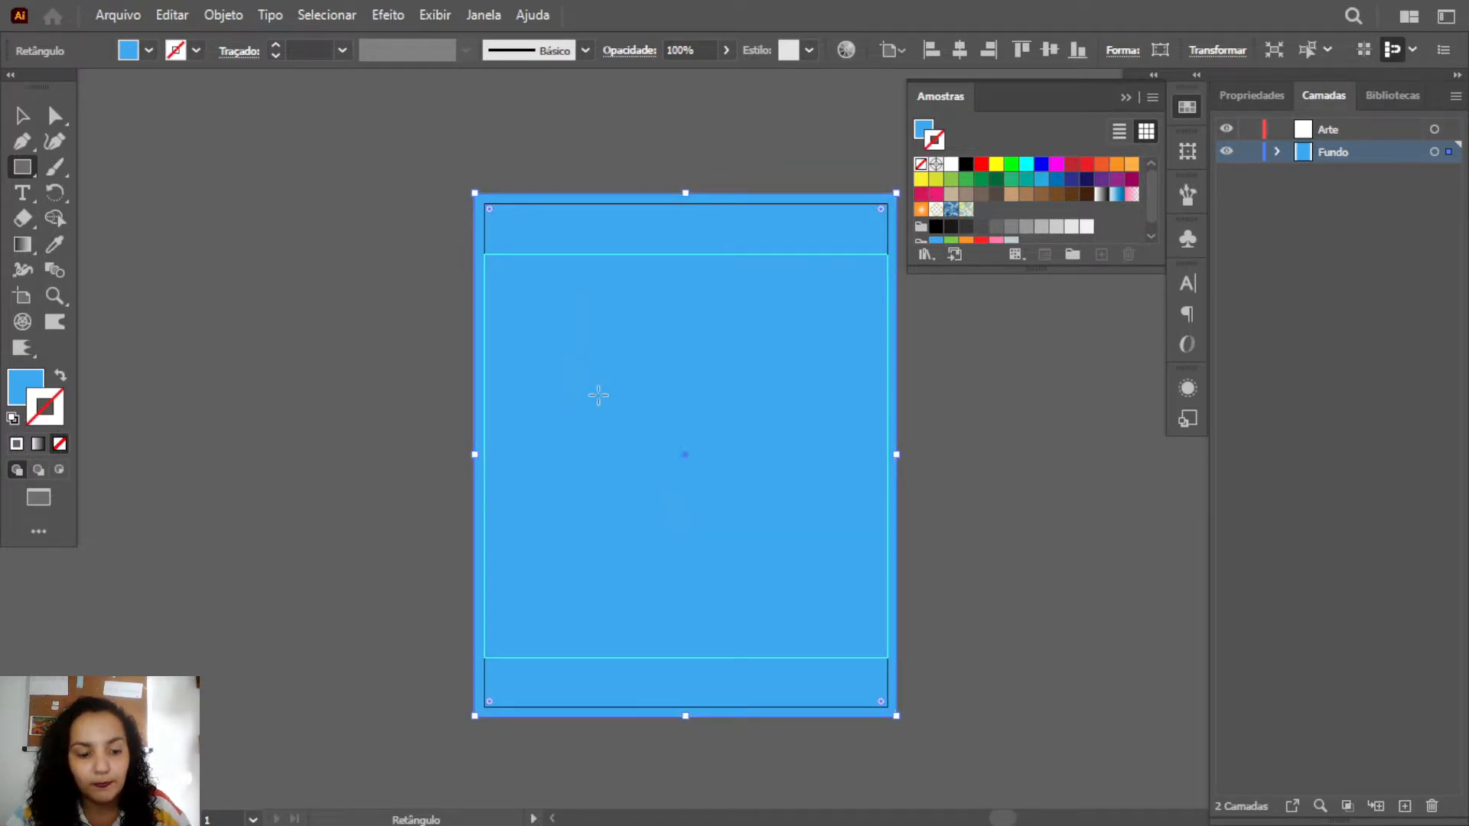
- Deselect the background rectangle, lock the Fundo layer and put the swatches away
left_click(22, 115)
left_click(947, 277)
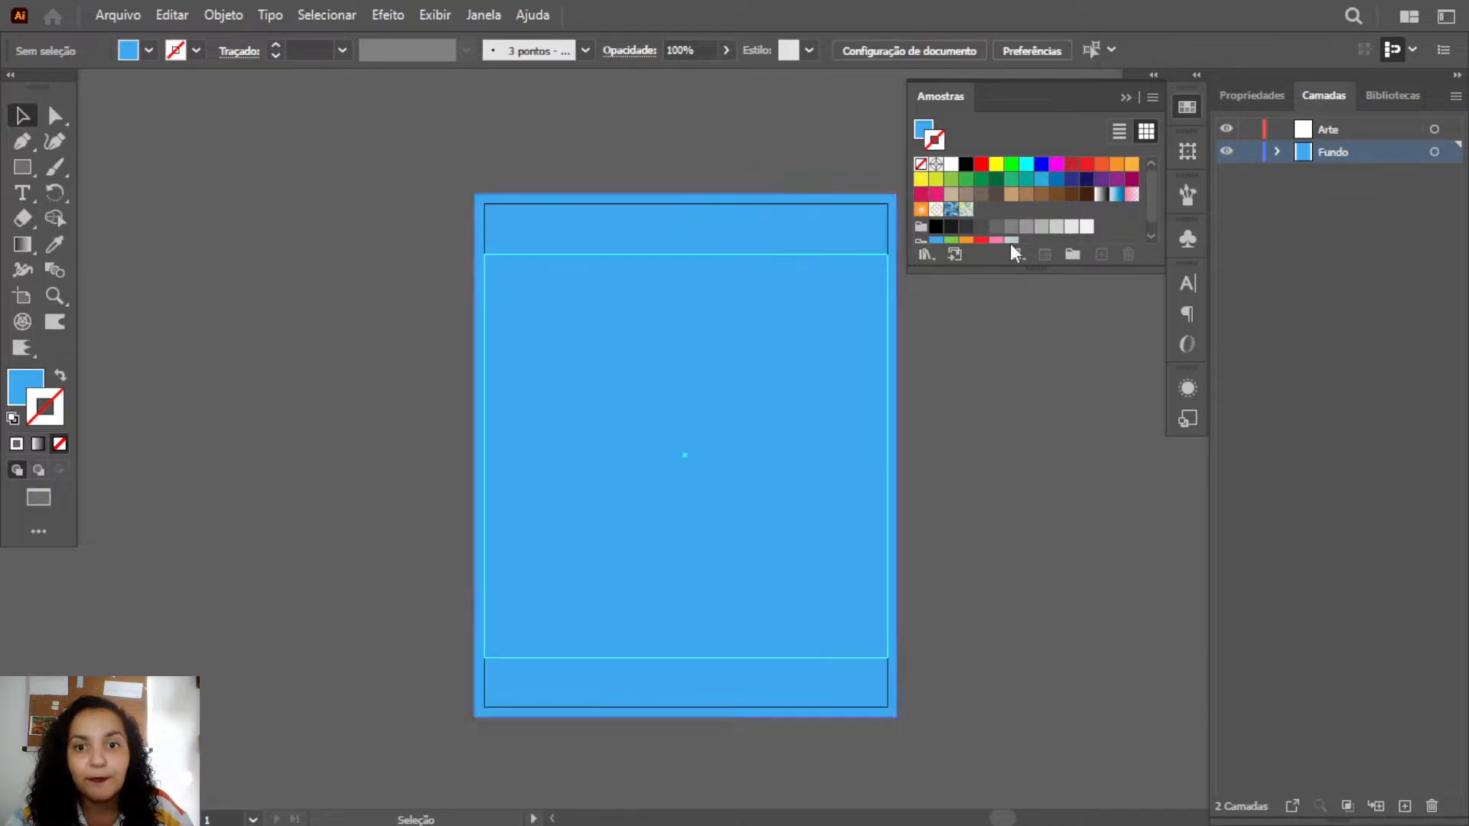
left_click(1249, 152)
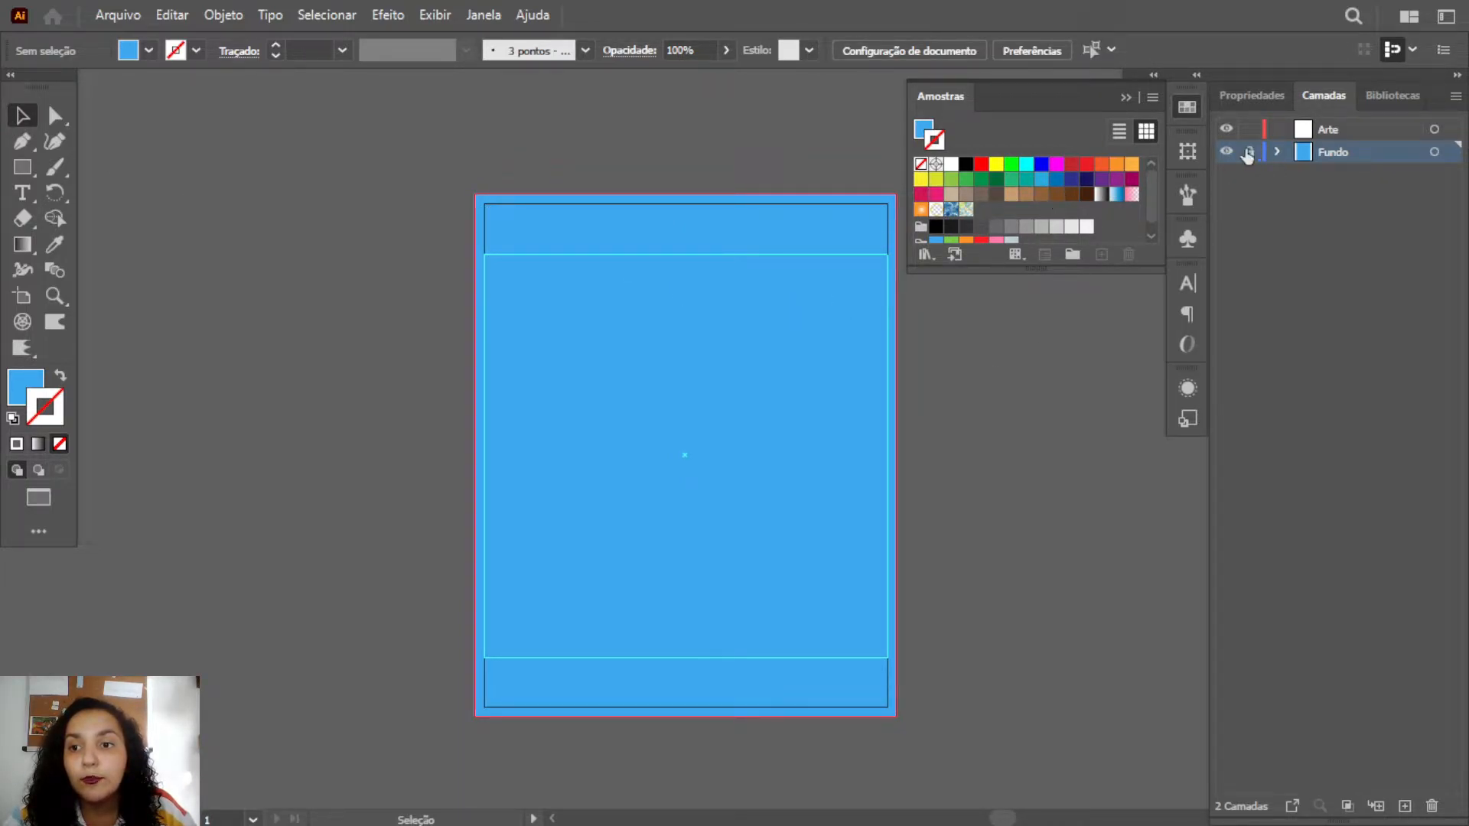
left_click(1126, 97)
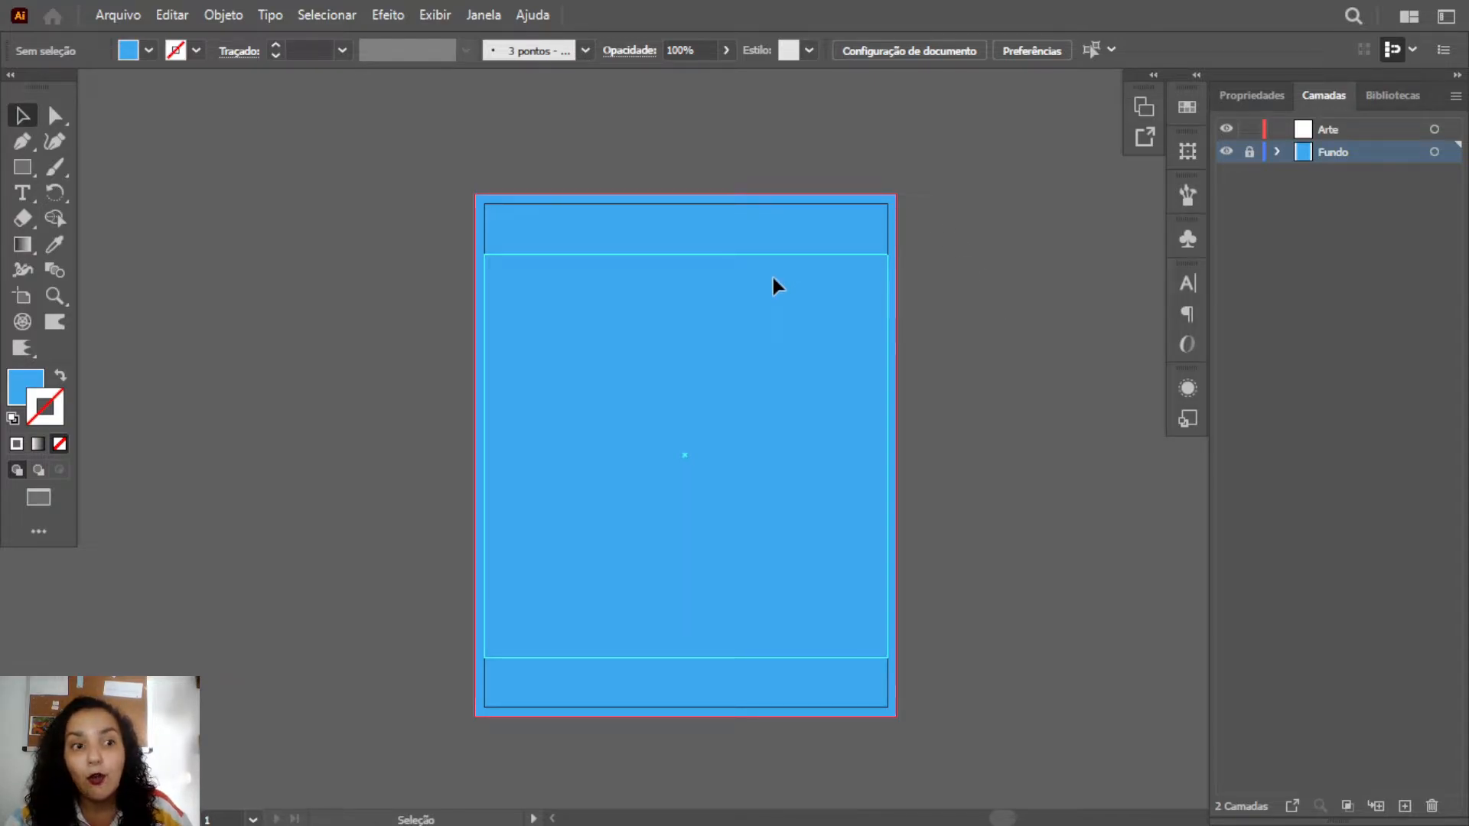
- On the Arte layer, create an area text frame about 881 × 331 px inside the square guide and replace its placeholder text with Como
left_click(22, 193)
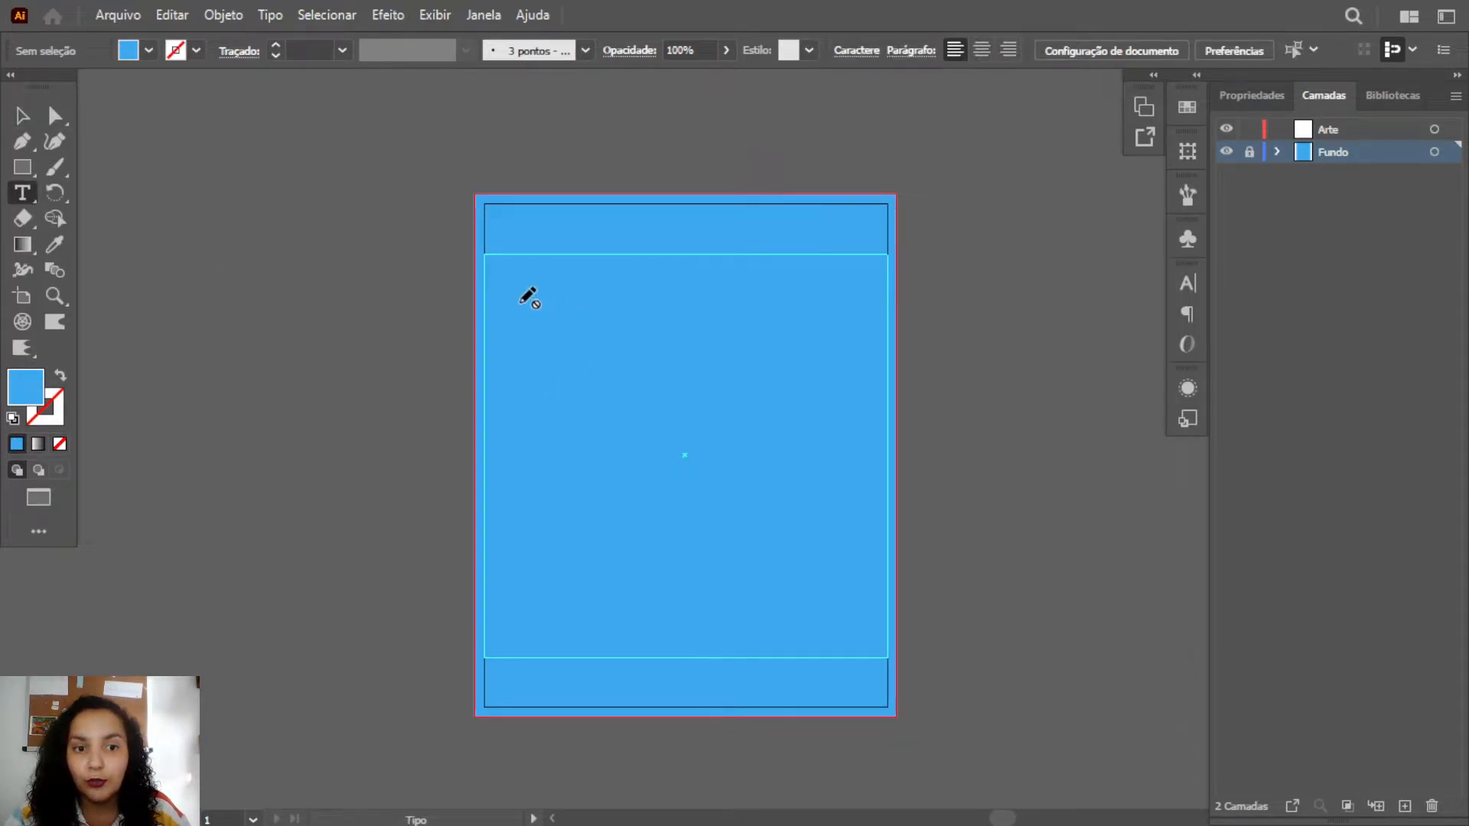
left_click(1332, 129)
left_click_drag(518, 297, 846, 418)
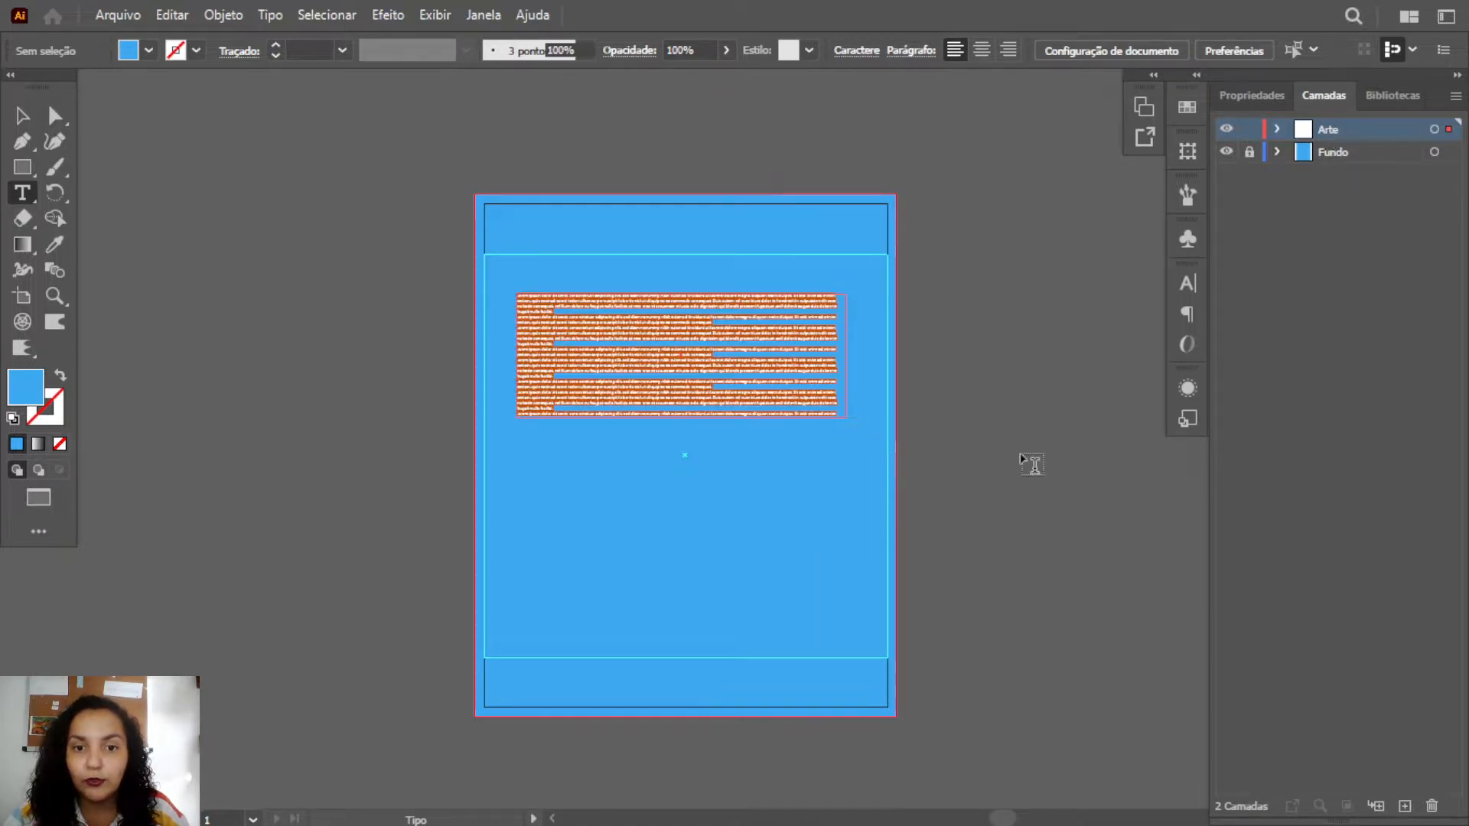
left_click(1249, 93)
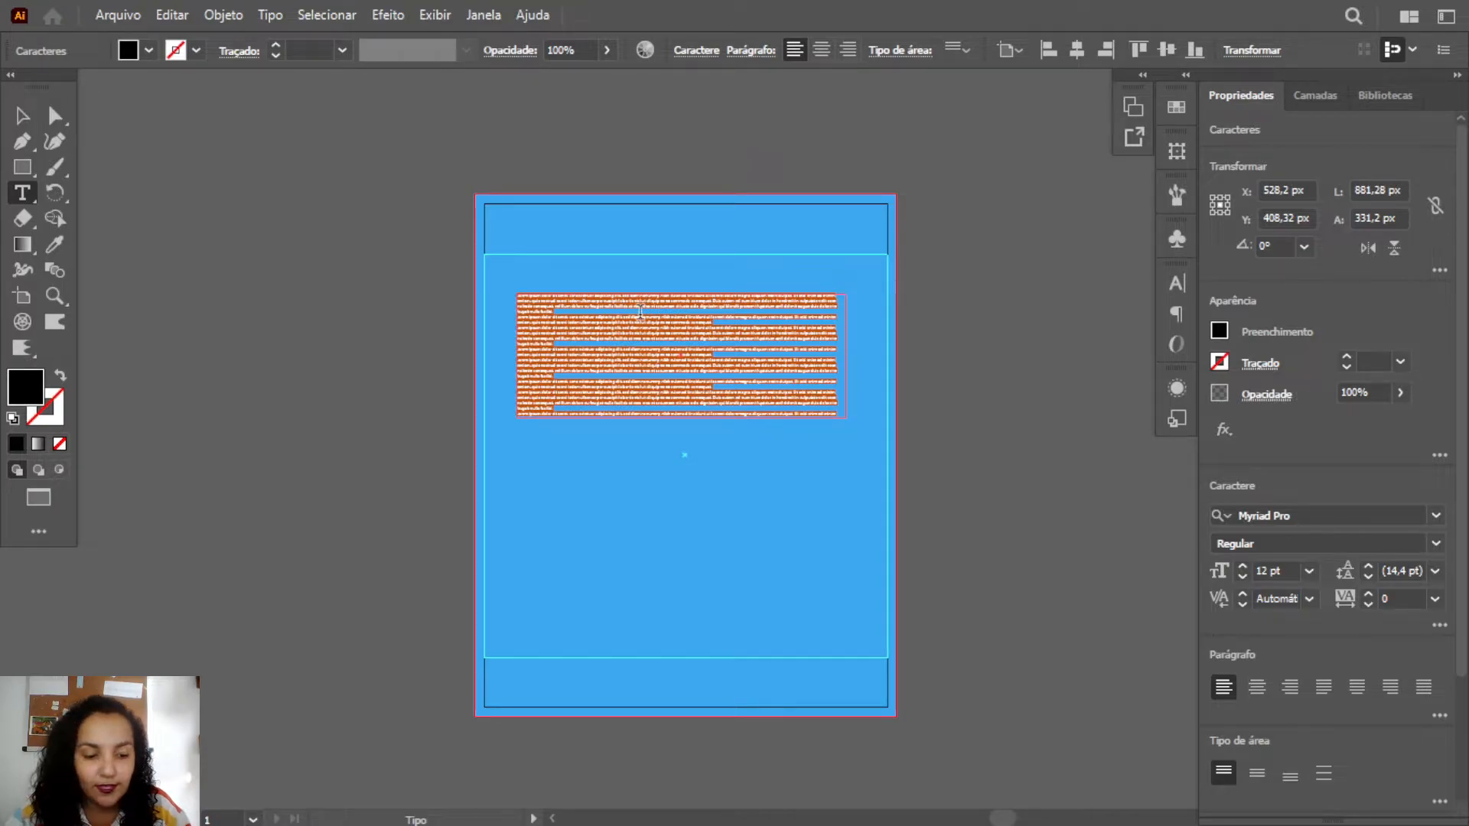
key("Delete")
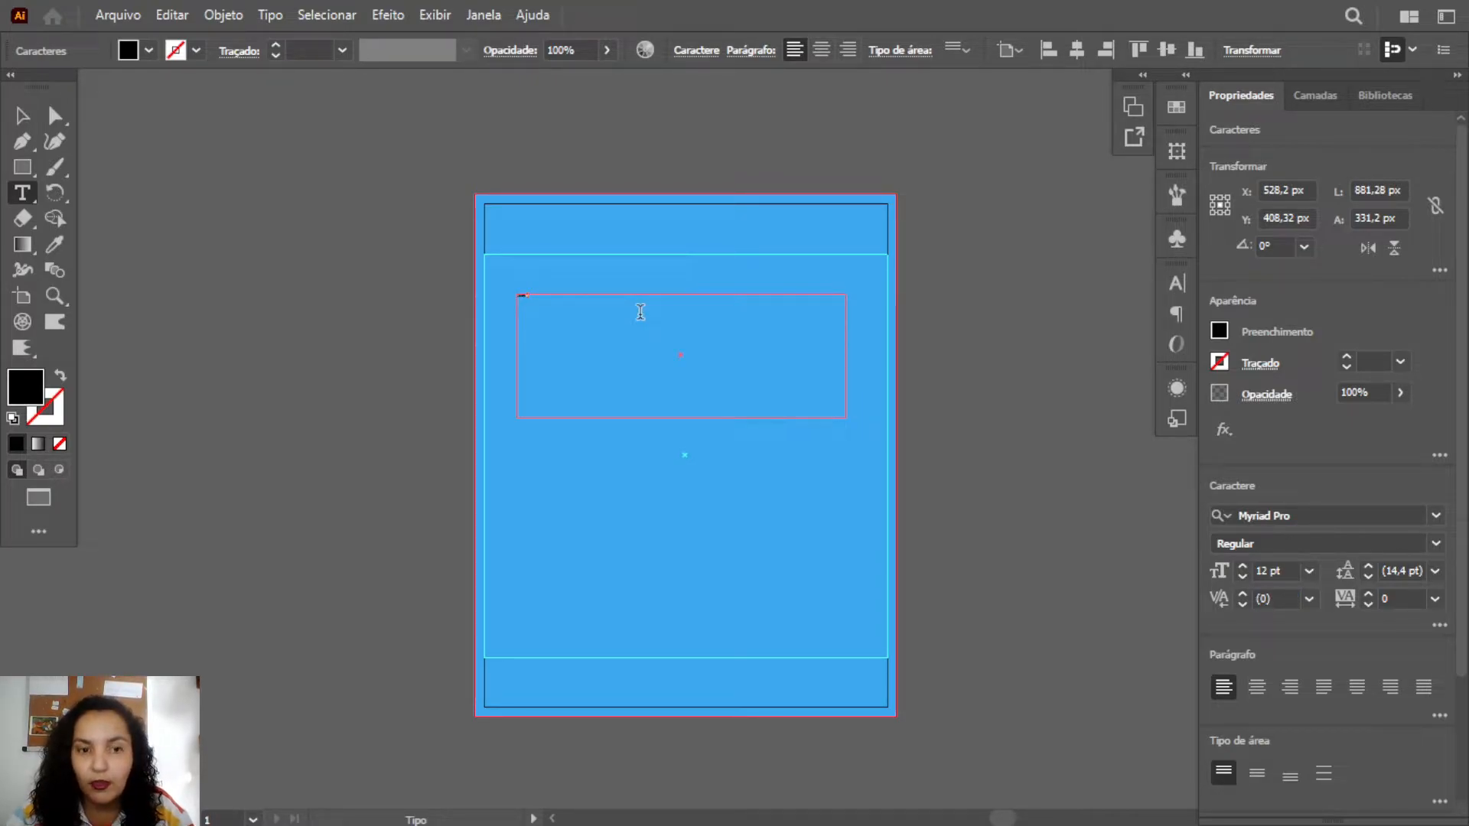
- Set the heading text's size to 100 pt and its font to Gerbil Regular
left_click(1288, 570)
type("100")
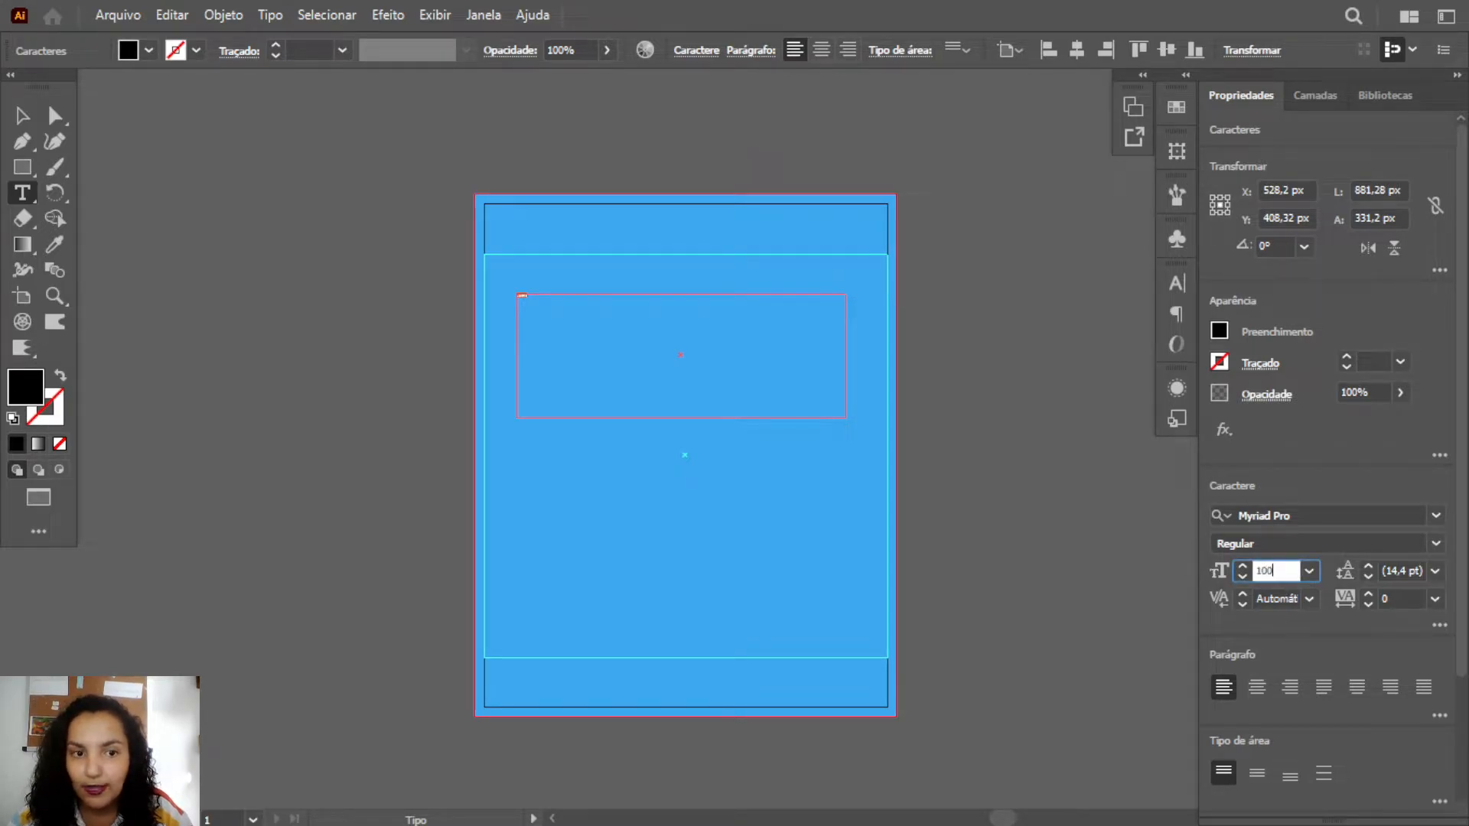
key("Return")
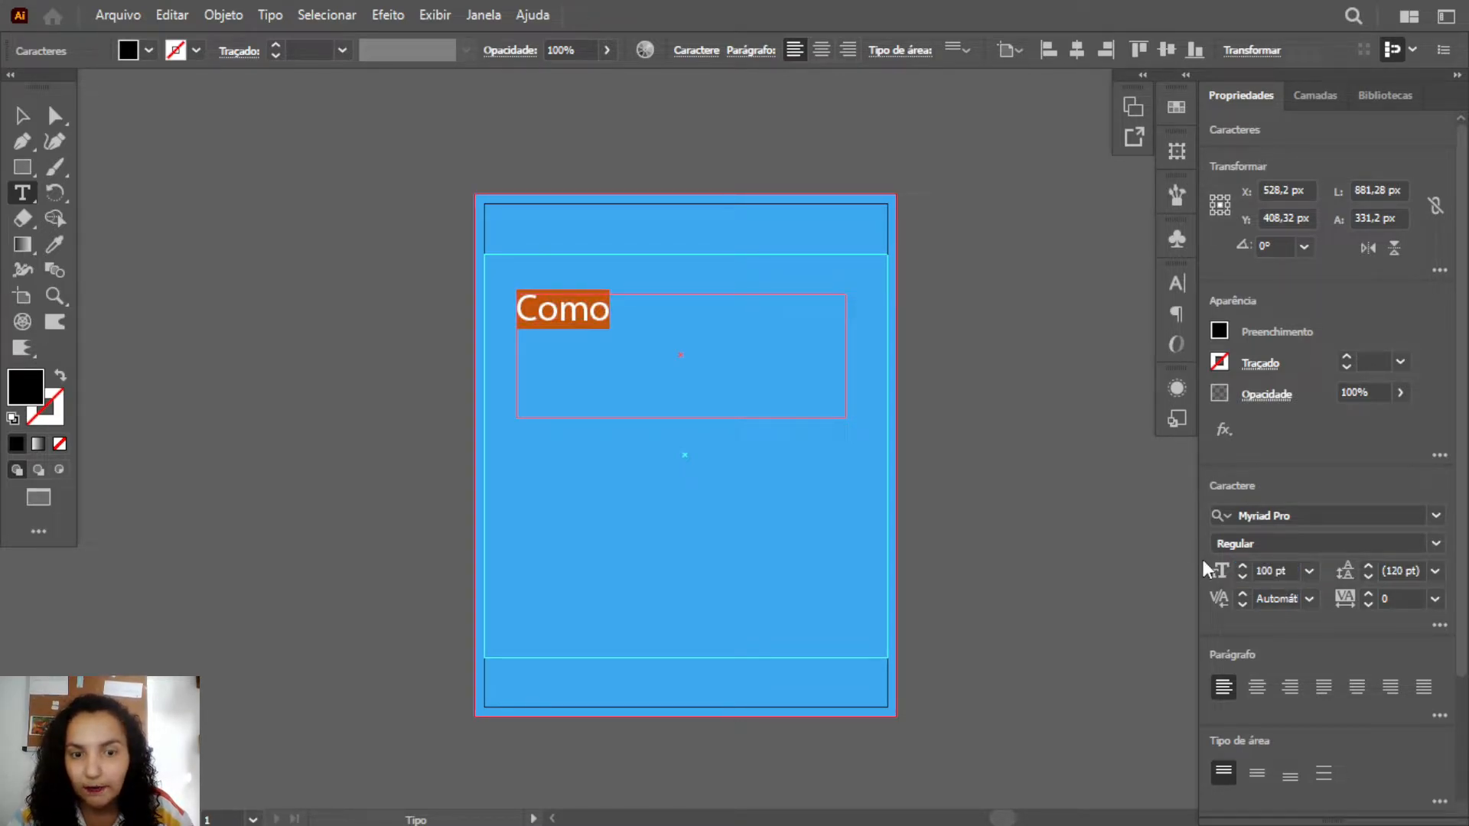
left_click(1316, 508)
type("ger")
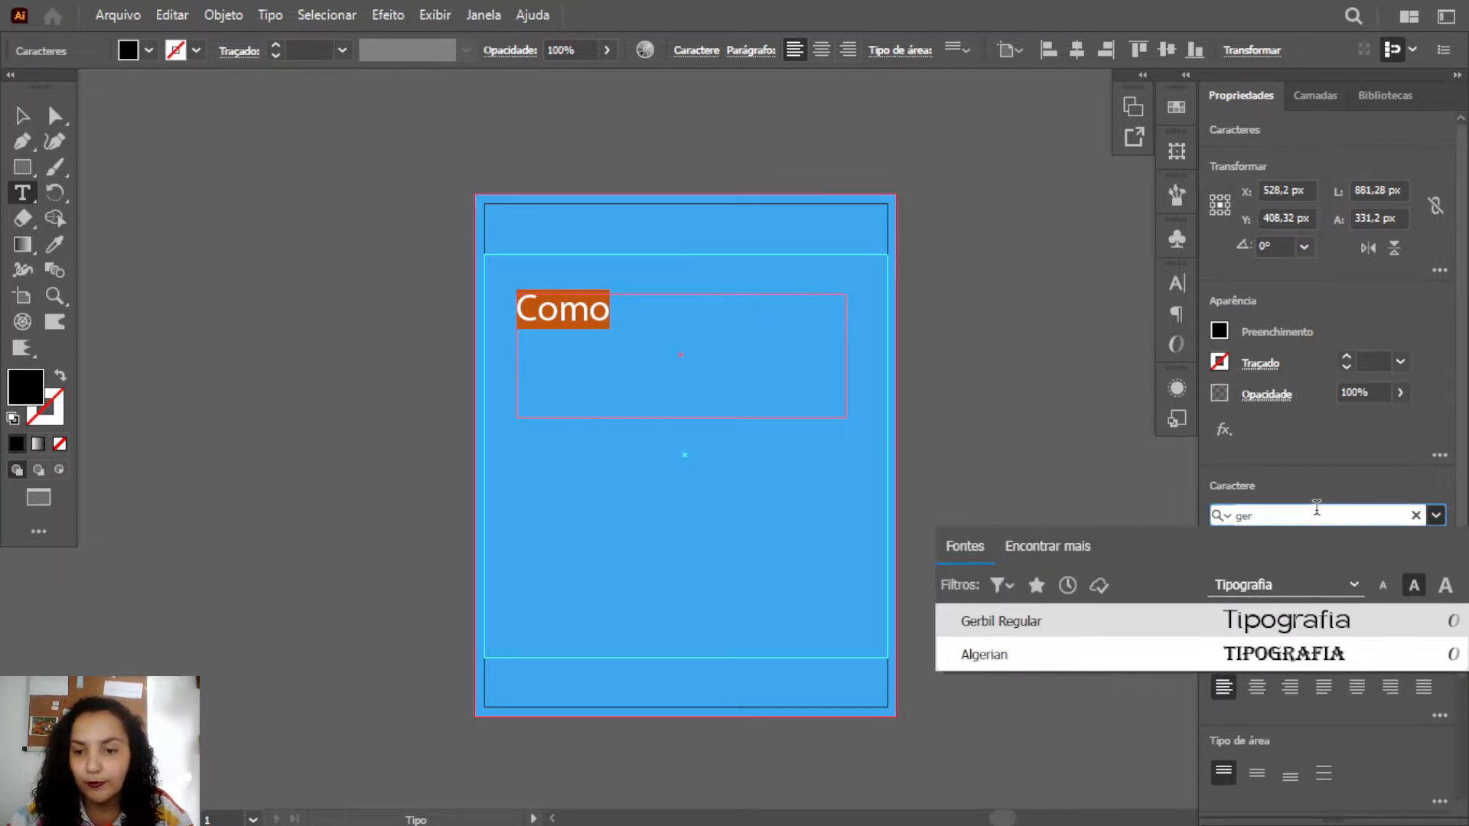
left_click(1160, 617)
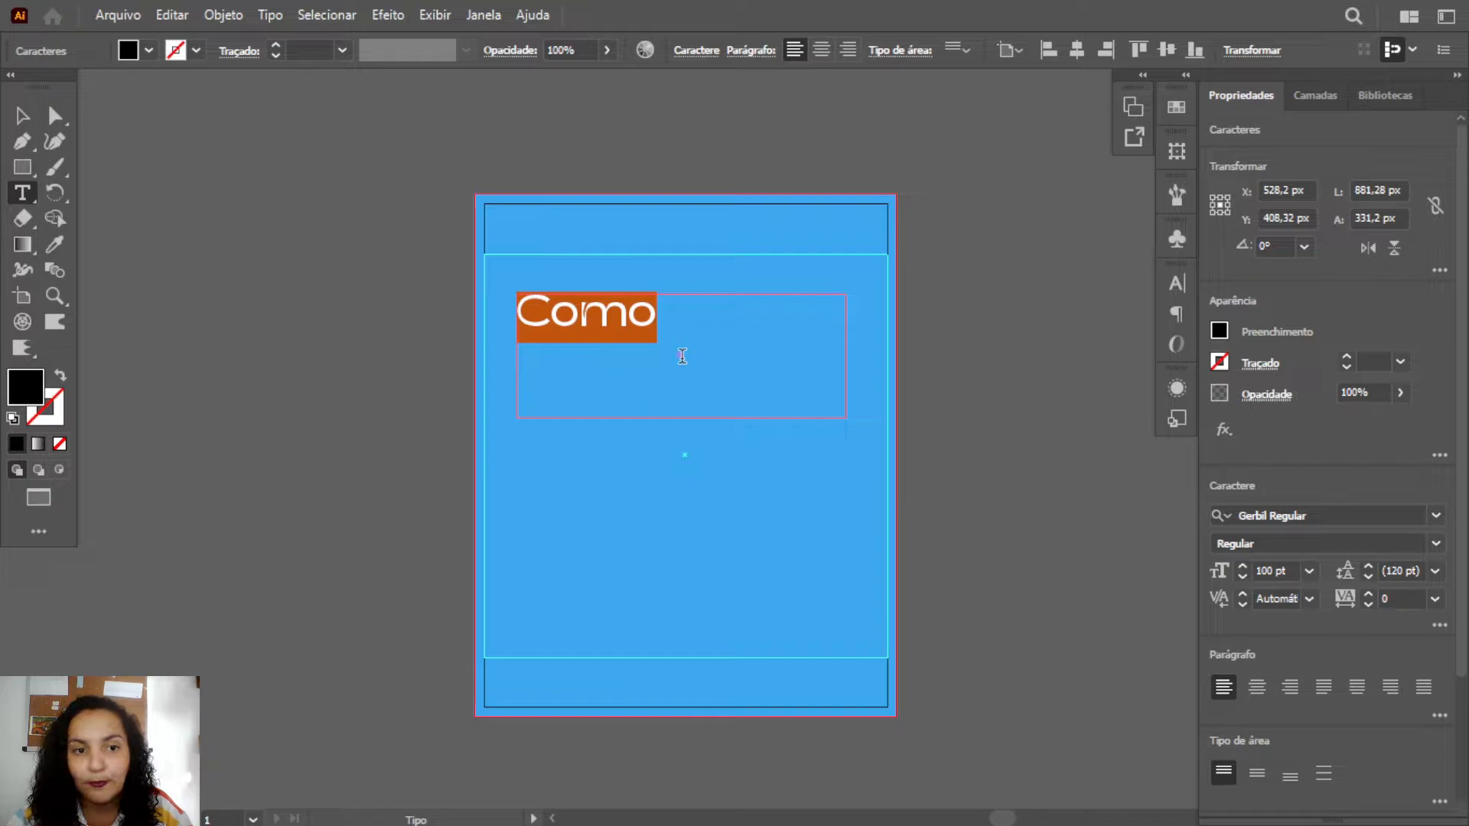
- Complete the heading as "Como diminuir a ansiedade" and widen its text frame to about 927 px
left_click(685, 314)
type("diminuir")
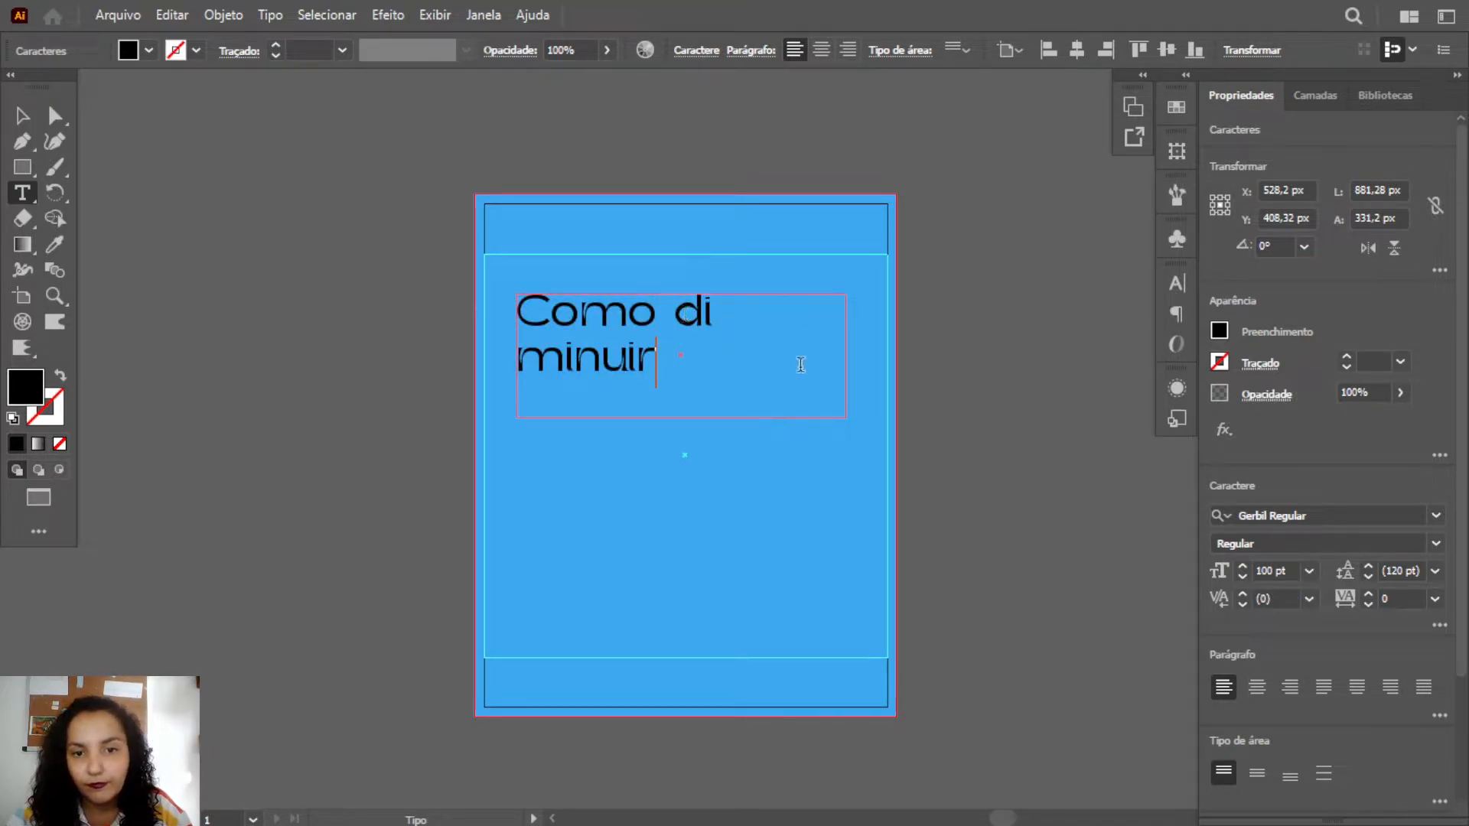
left_click(21, 115)
left_click_drag(845, 355, 863, 355)
double_click(849, 310)
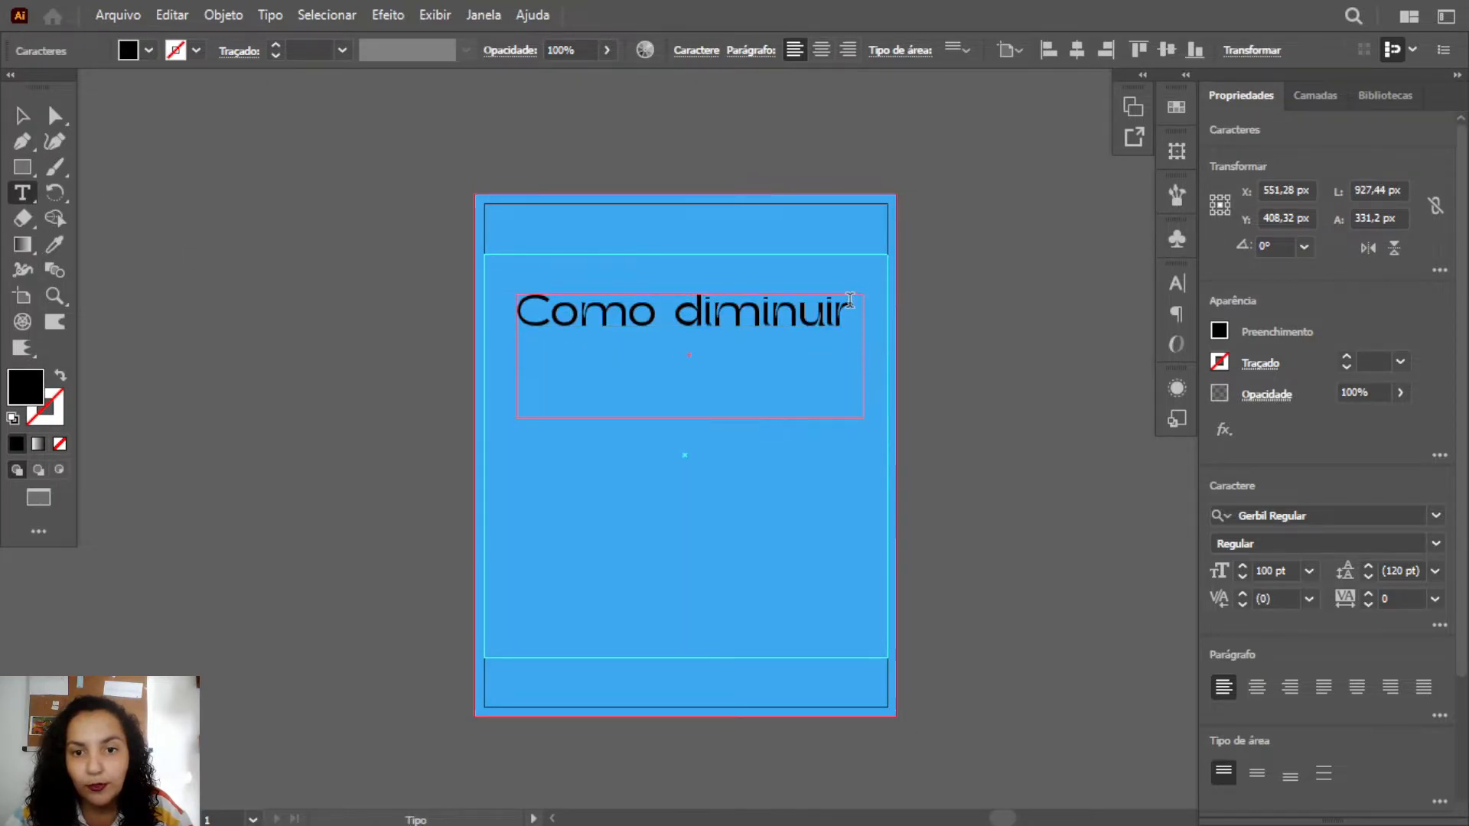
type("a an")
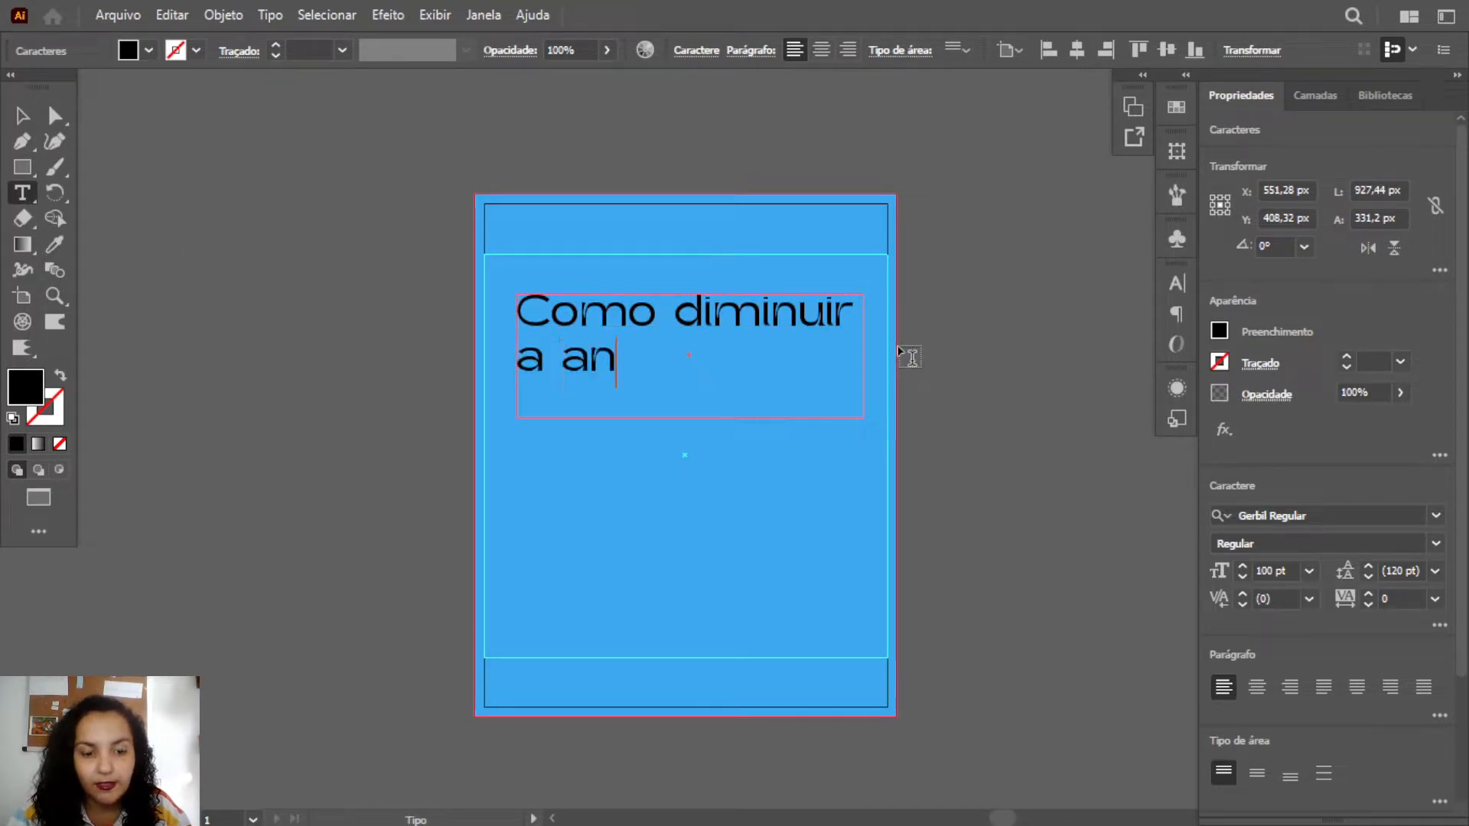
type("siedade")
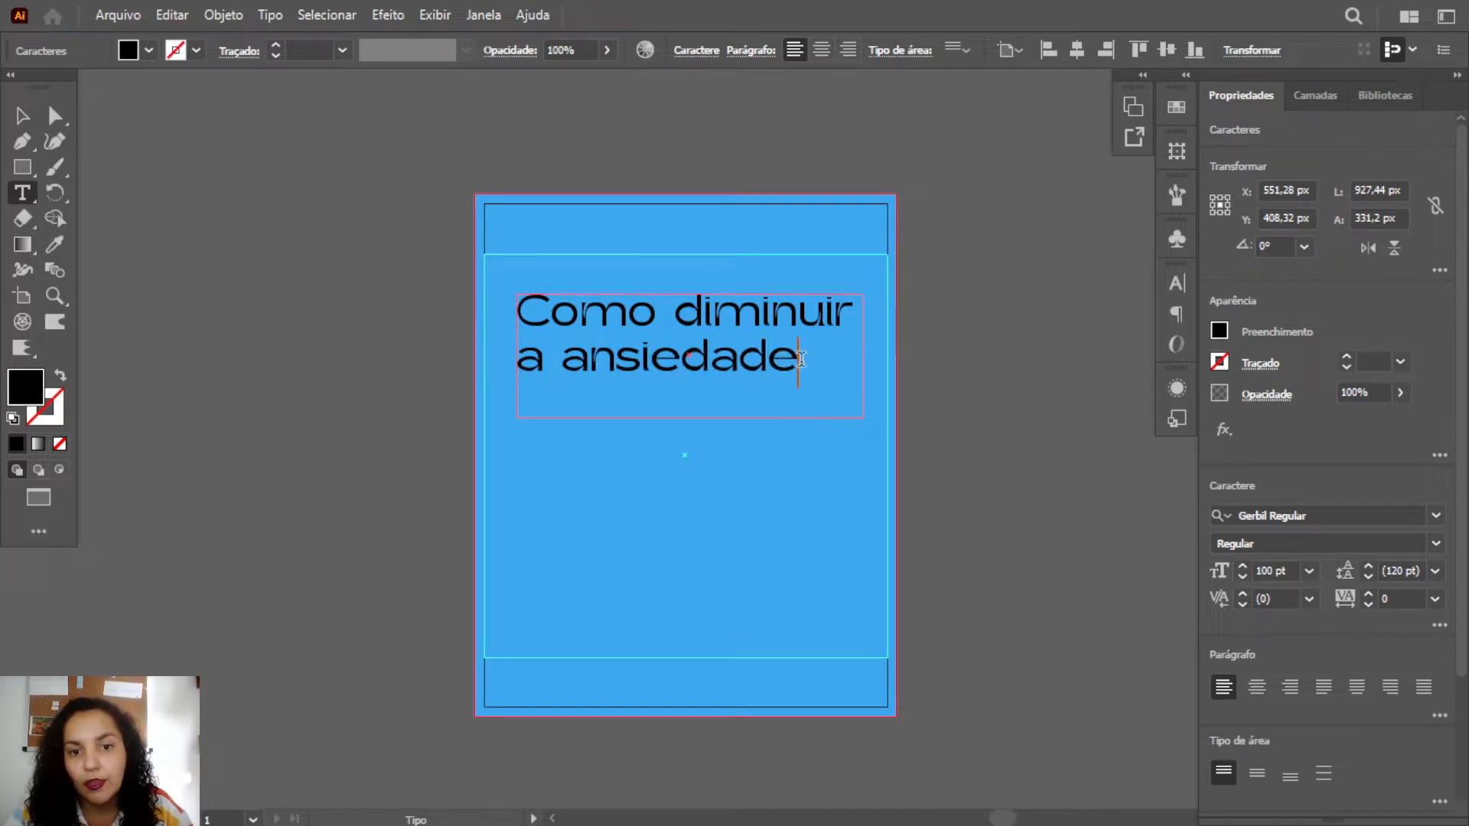
- Centre-align the heading's text and shorten its frame to about 245 px high, just below the second line
key("ctrl+a")
left_click(1255, 688)
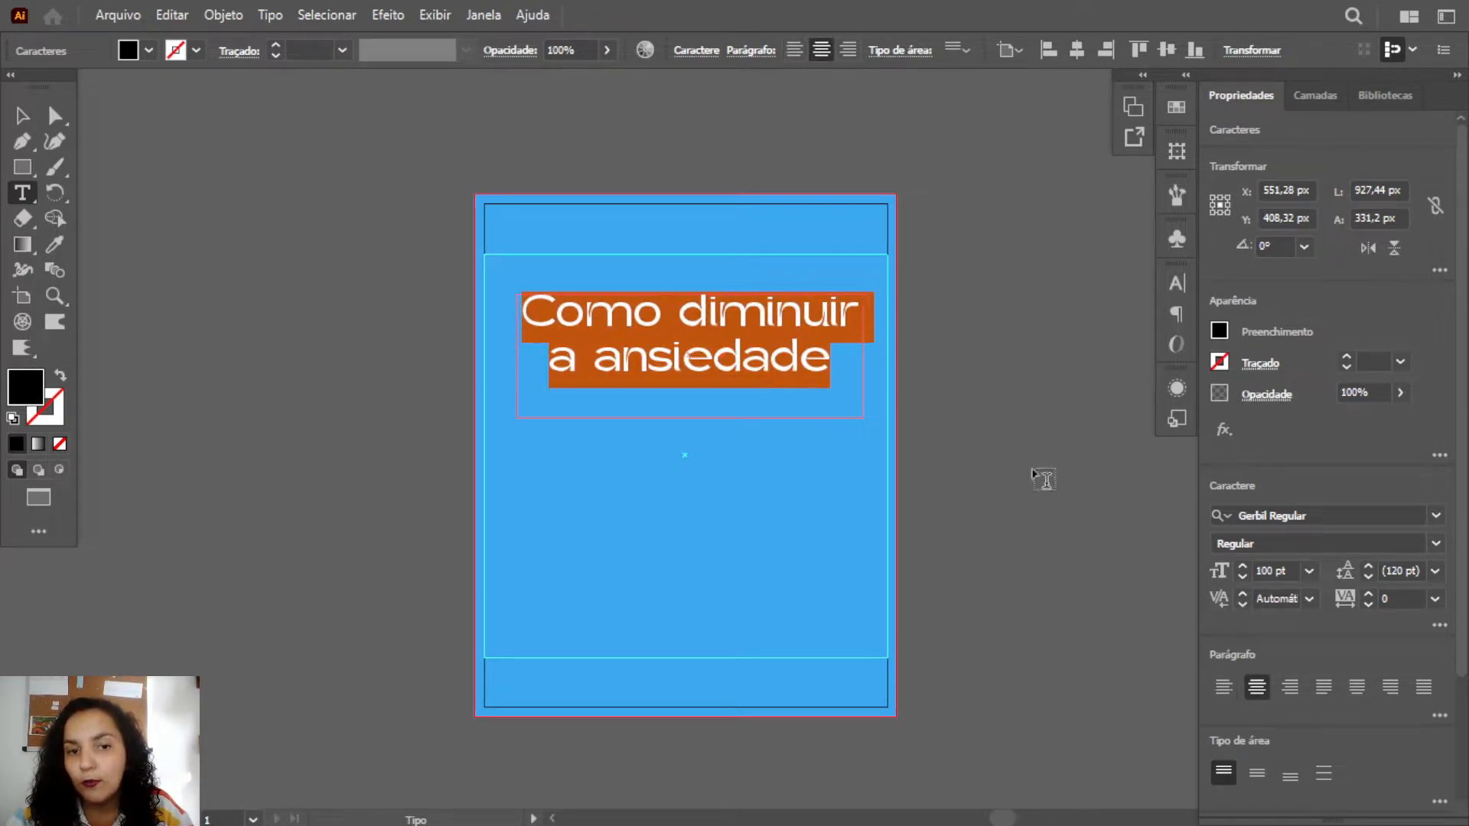
left_click(22, 115)
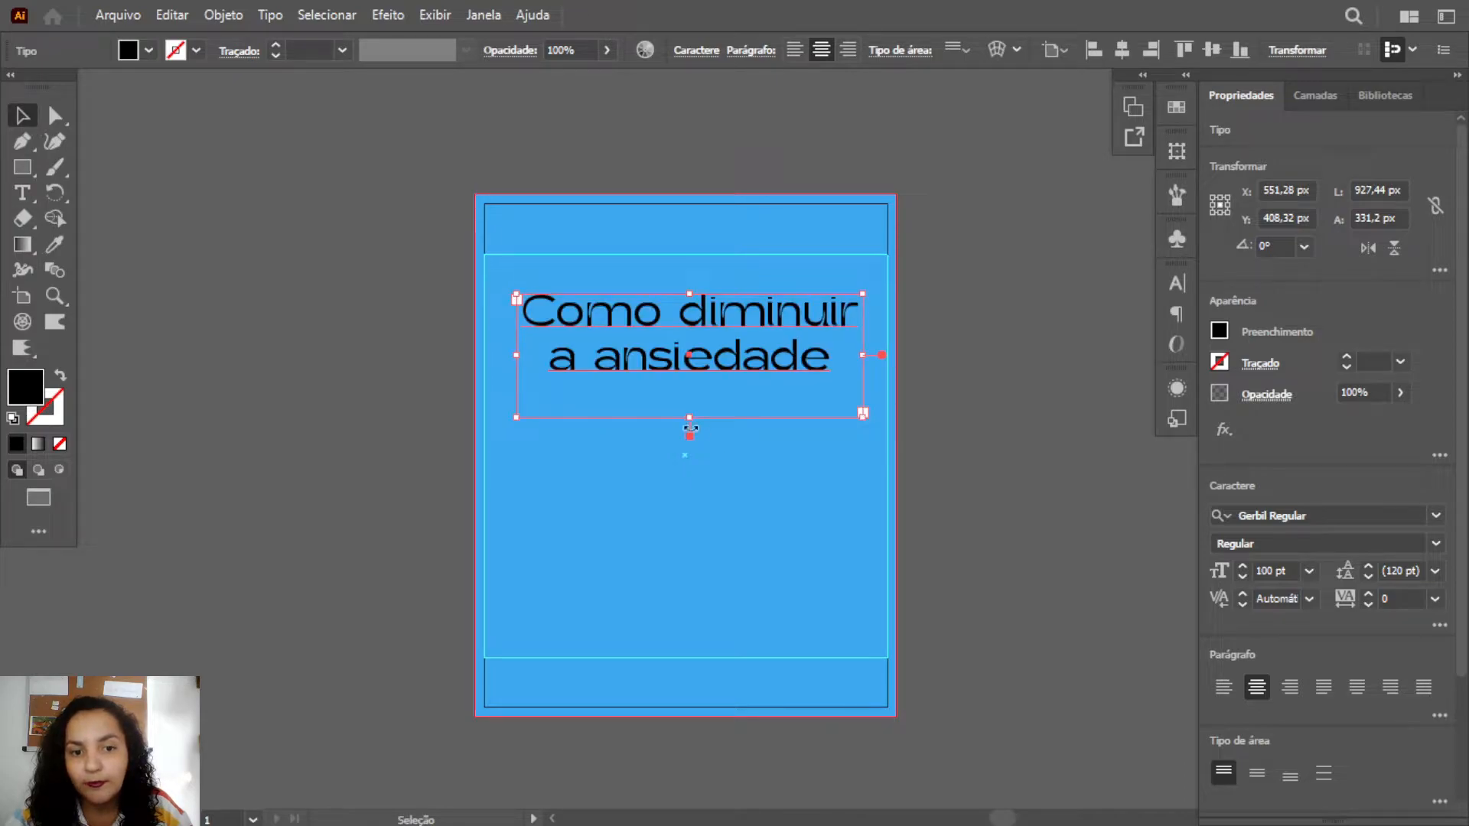
left_click_drag(690, 422, 688, 390)
left_click(513, 345)
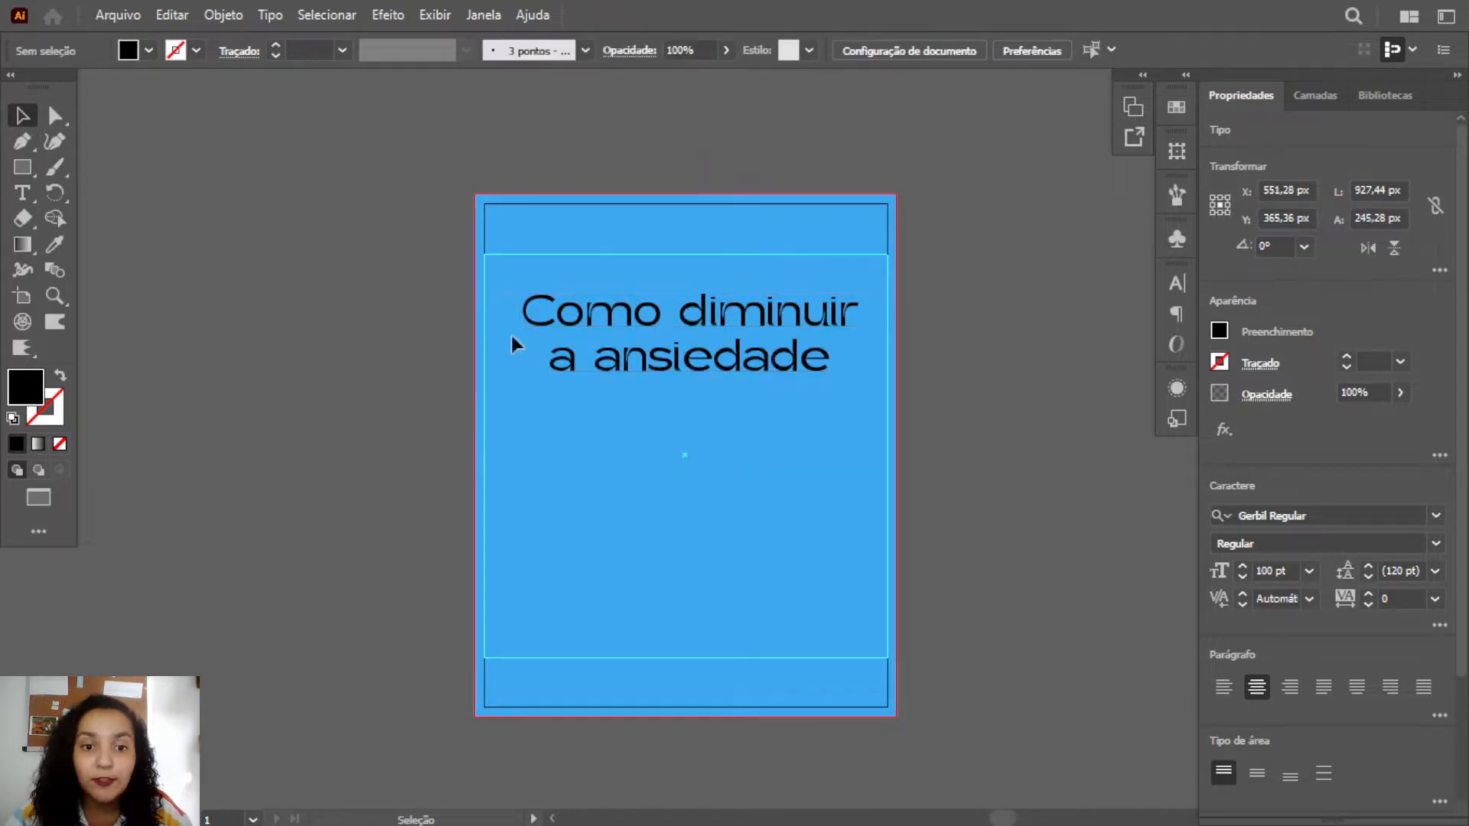
- Shift the heading 11 px to the left so it is centred horizontally on the artboard
left_click_drag(675, 326, 672, 326)
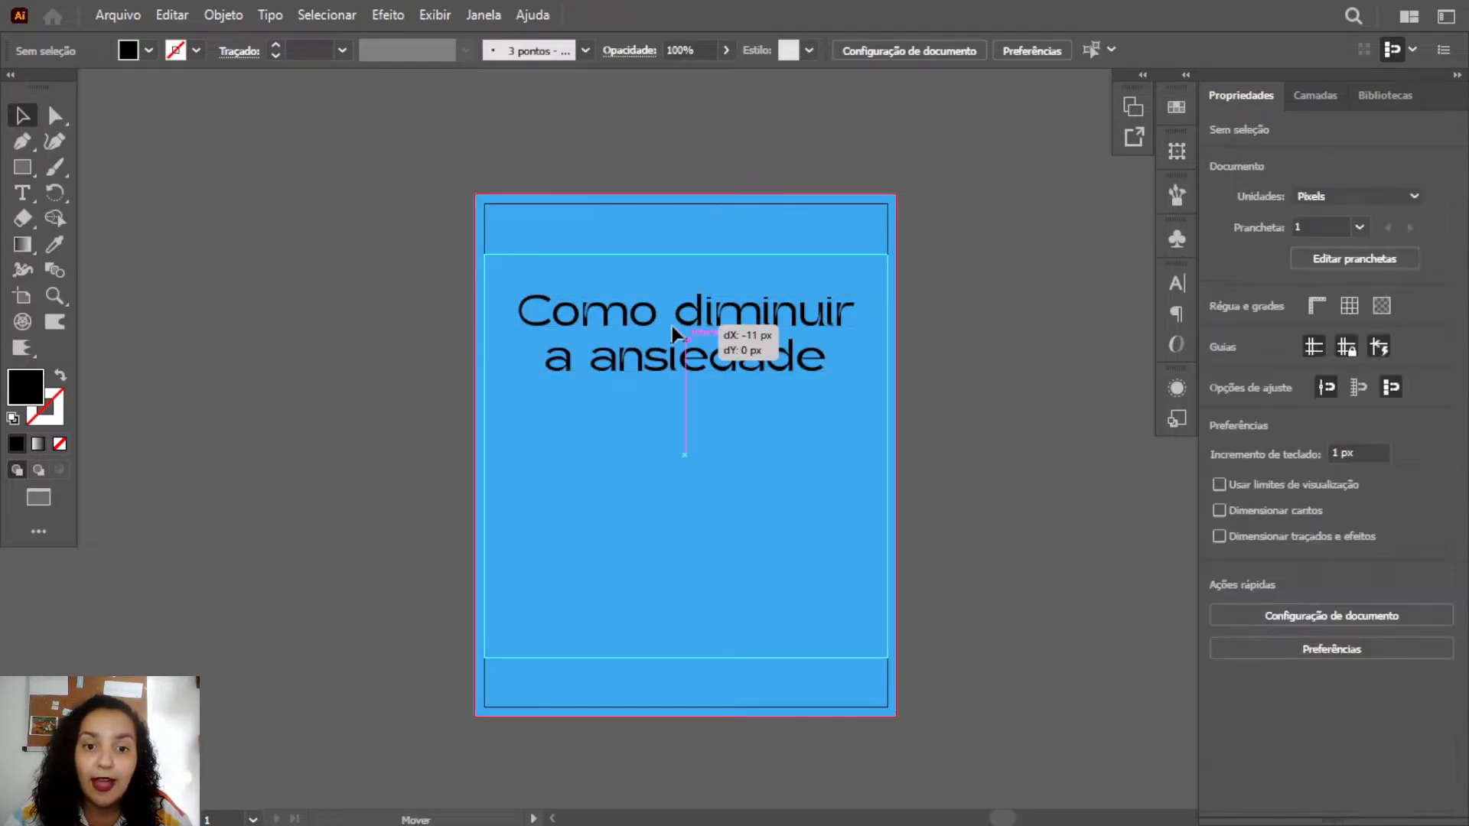
left_click(1047, 441)
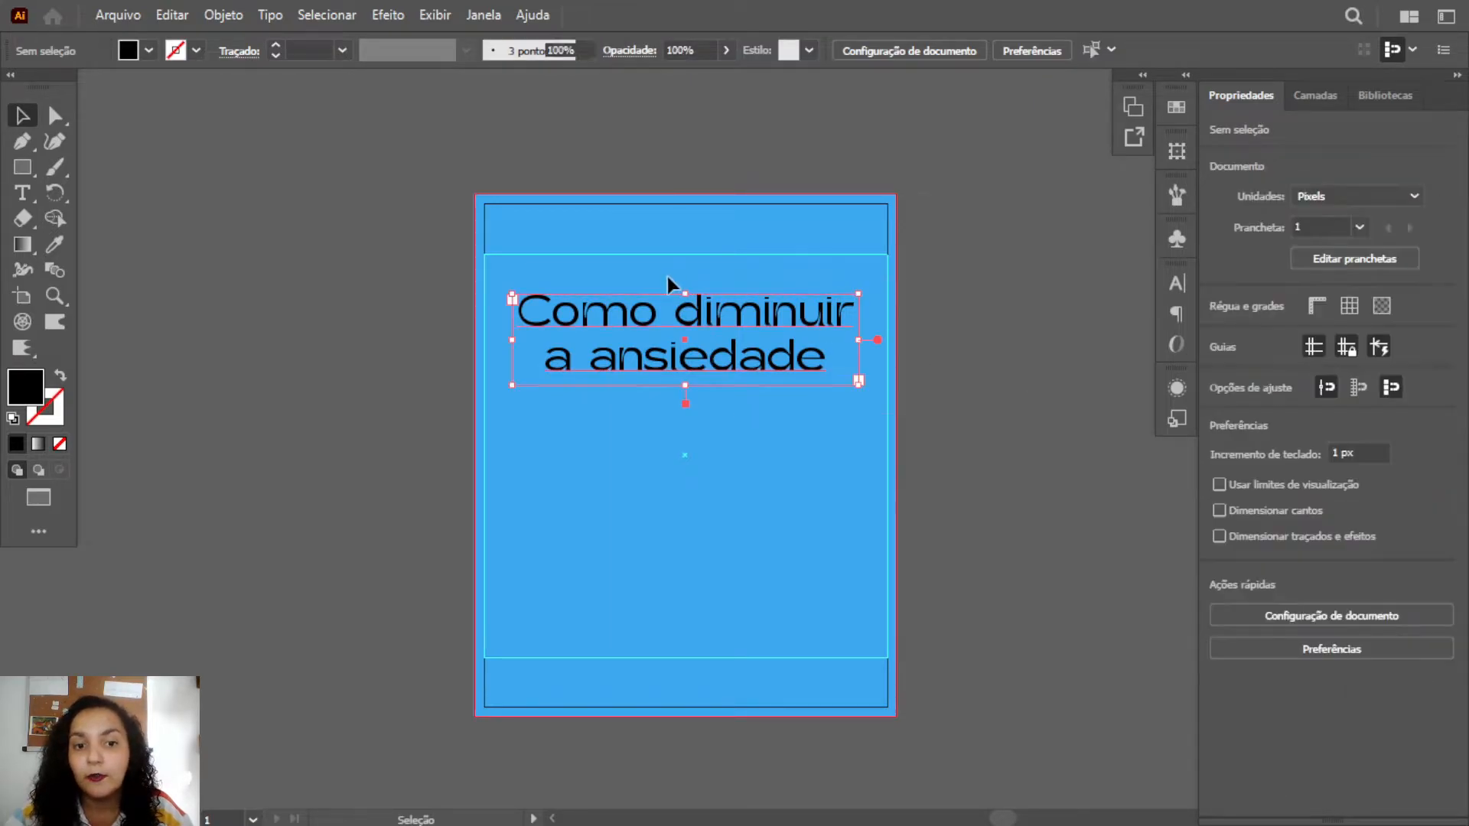
left_click(685, 310)
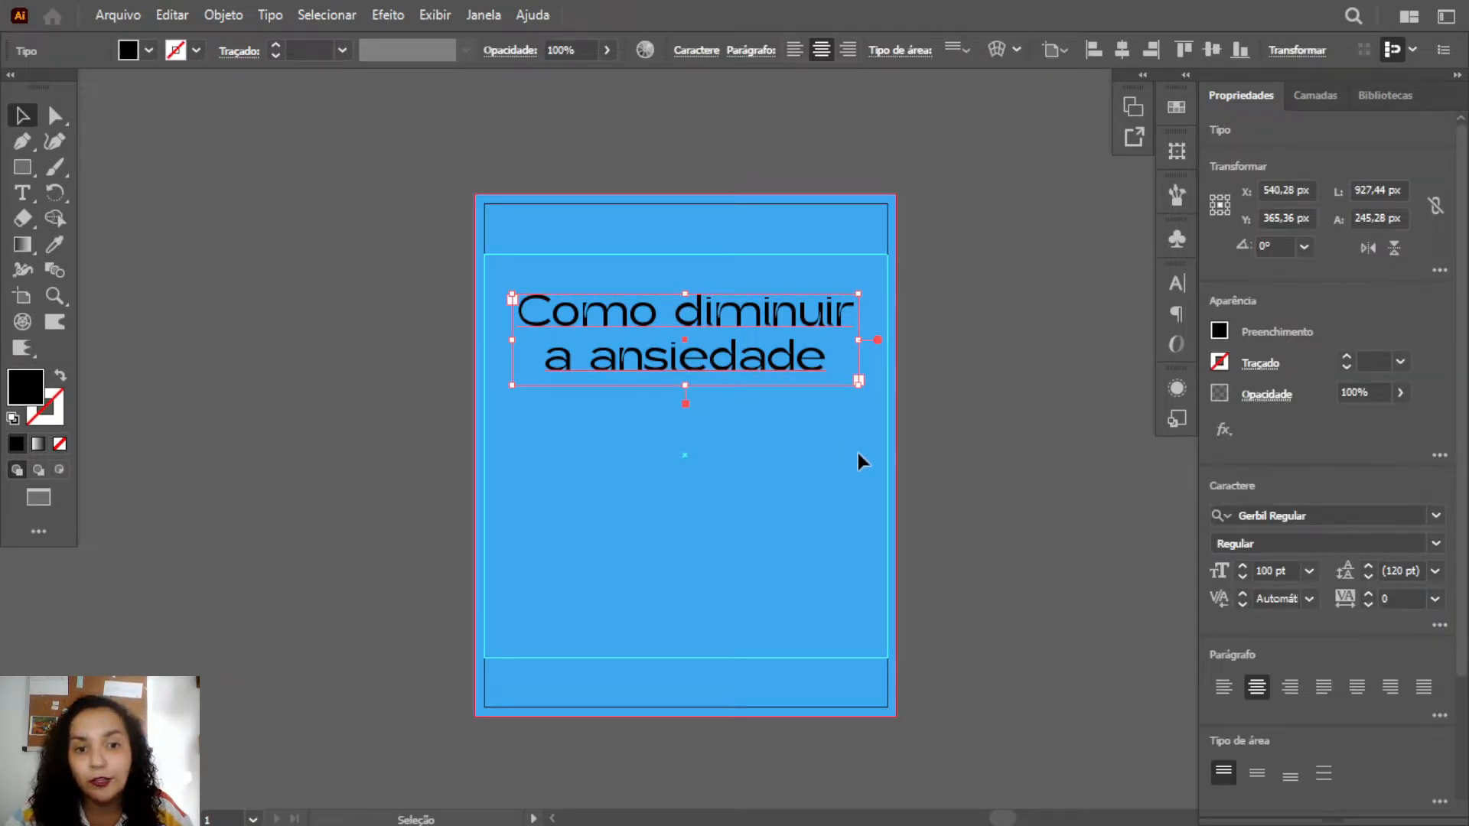
left_click(986, 469)
left_click(620, 310)
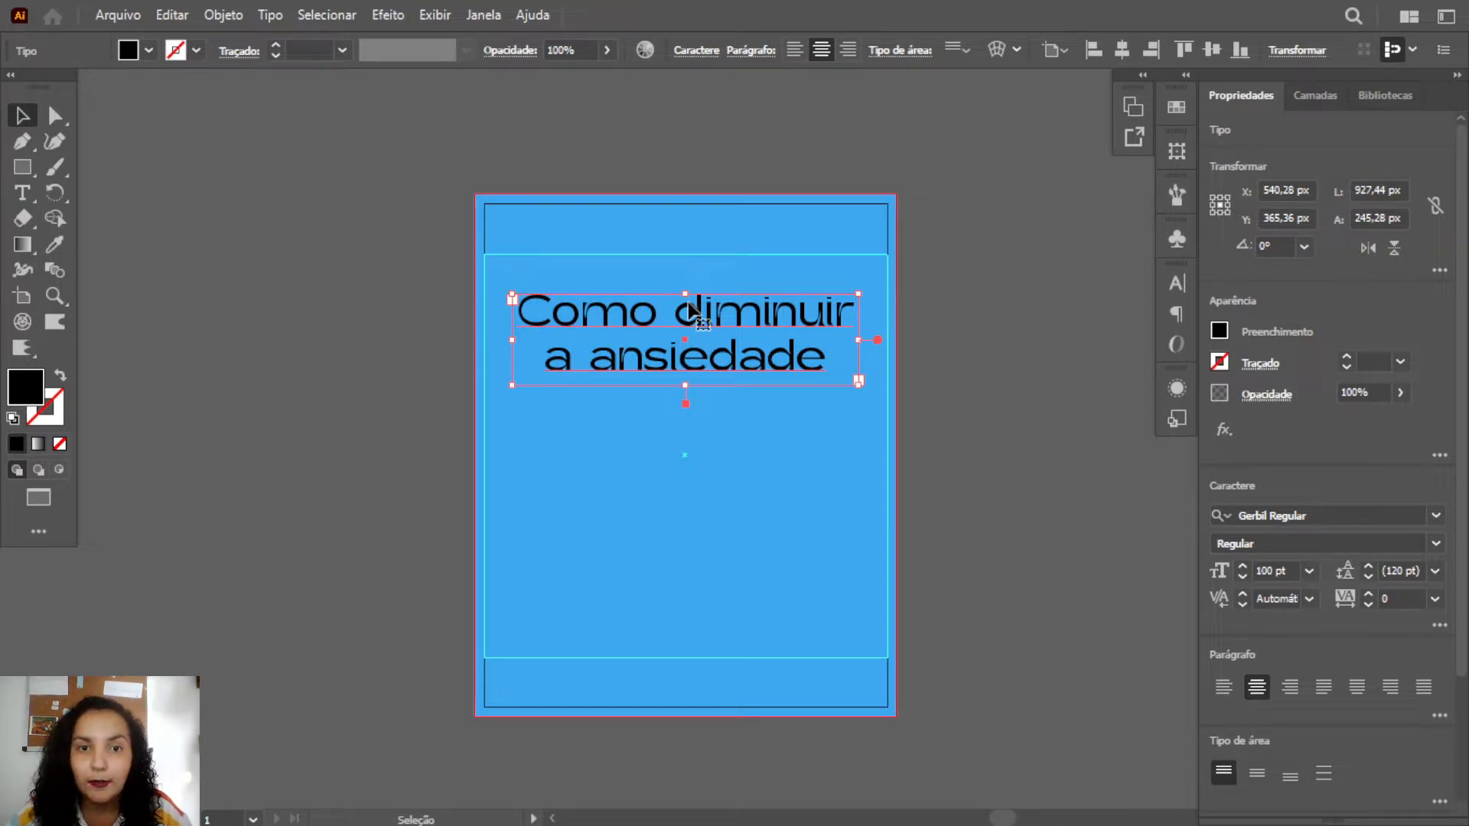
mouse_move(706, 326)
left_mouse_down()
mouse_move(686, 325)
mouse_move(712, 328)
left_mouse_up()
left_click(1007, 444)
- Draw a rectangle about 841 × 614 px below the heading, inside the square guide, and fill it with white
left_click(23, 176)
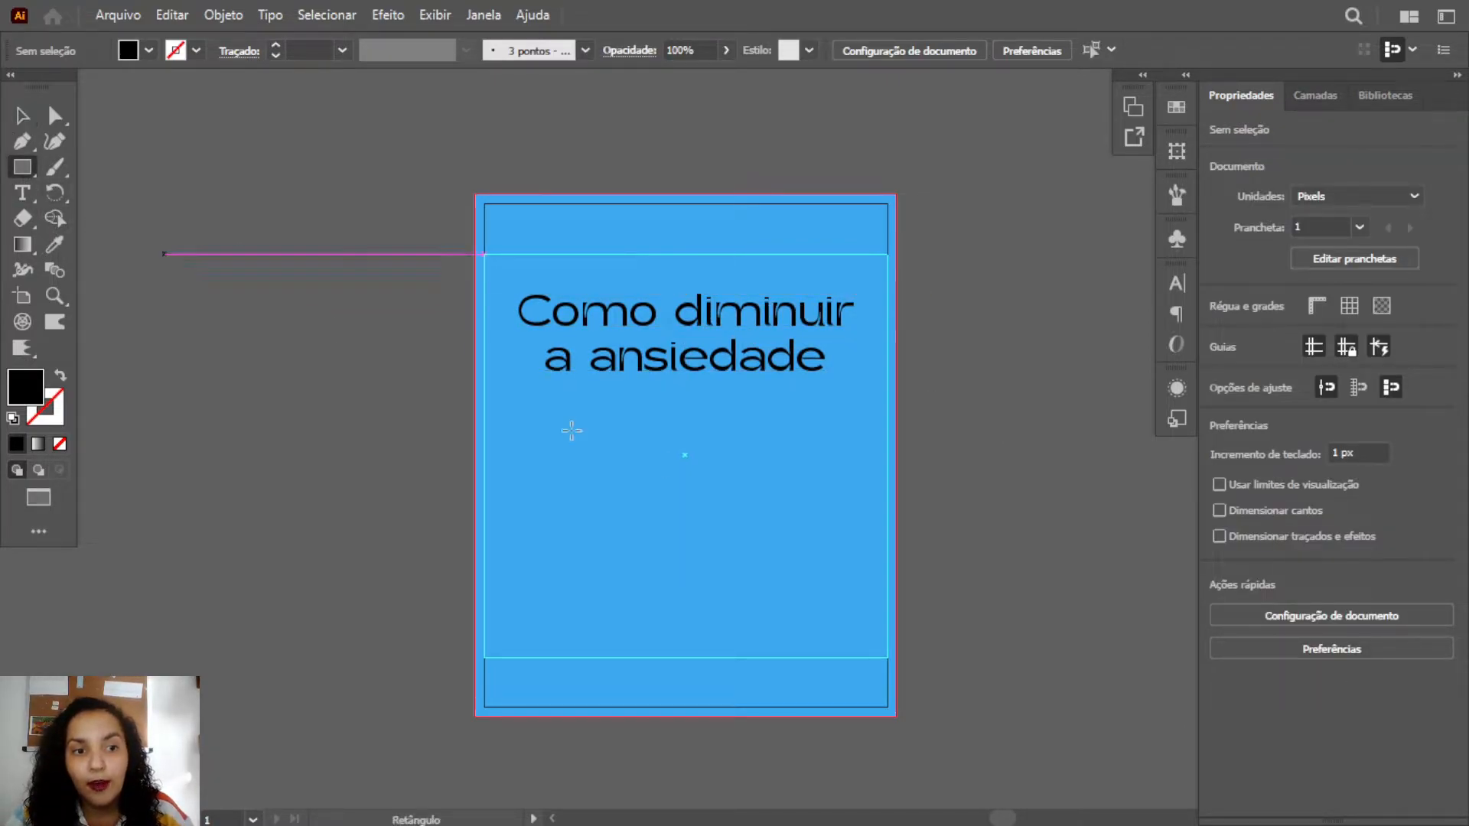
left_click_drag(531, 403, 846, 632)
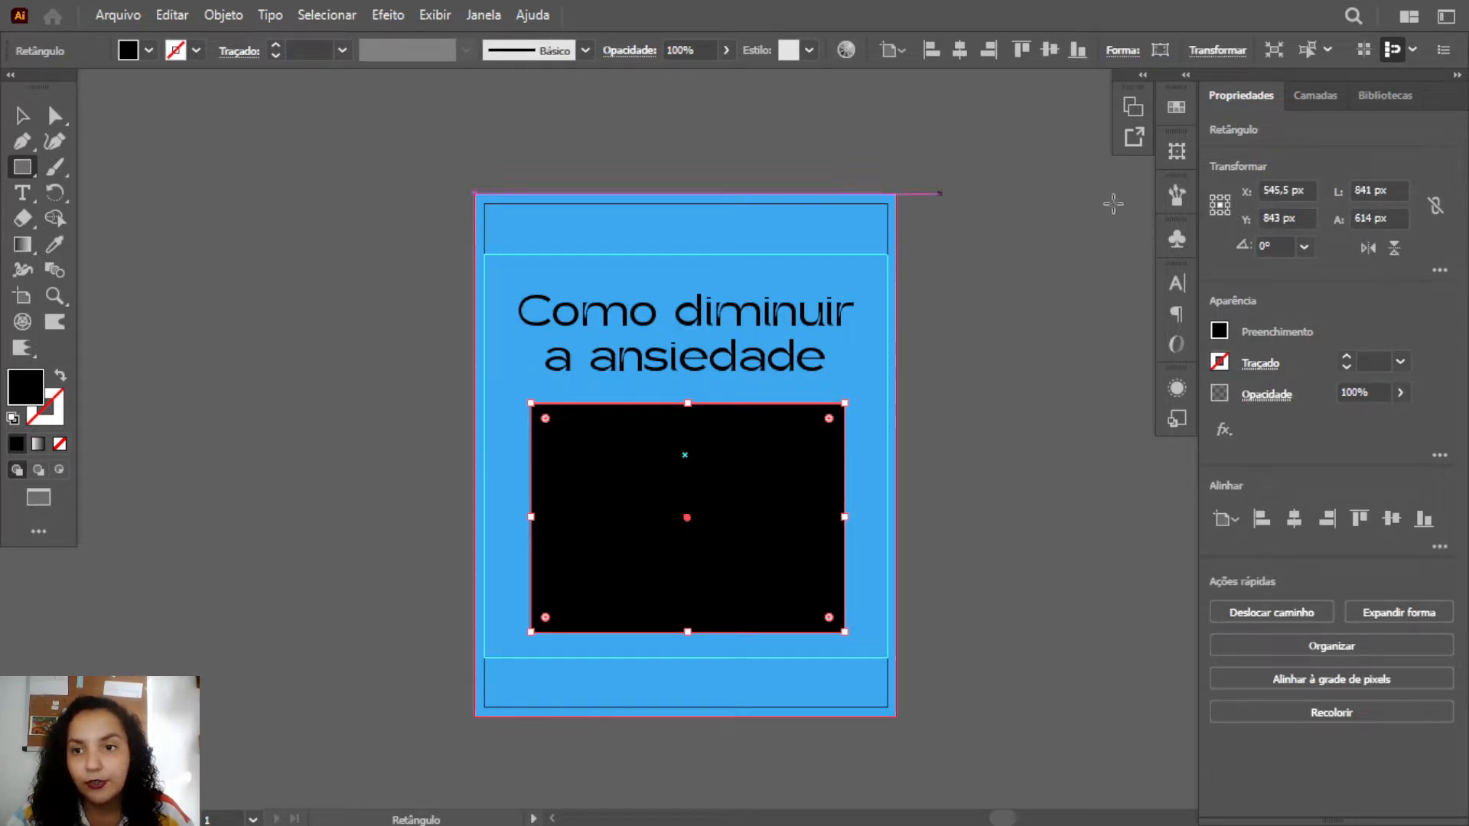
left_click(1177, 109)
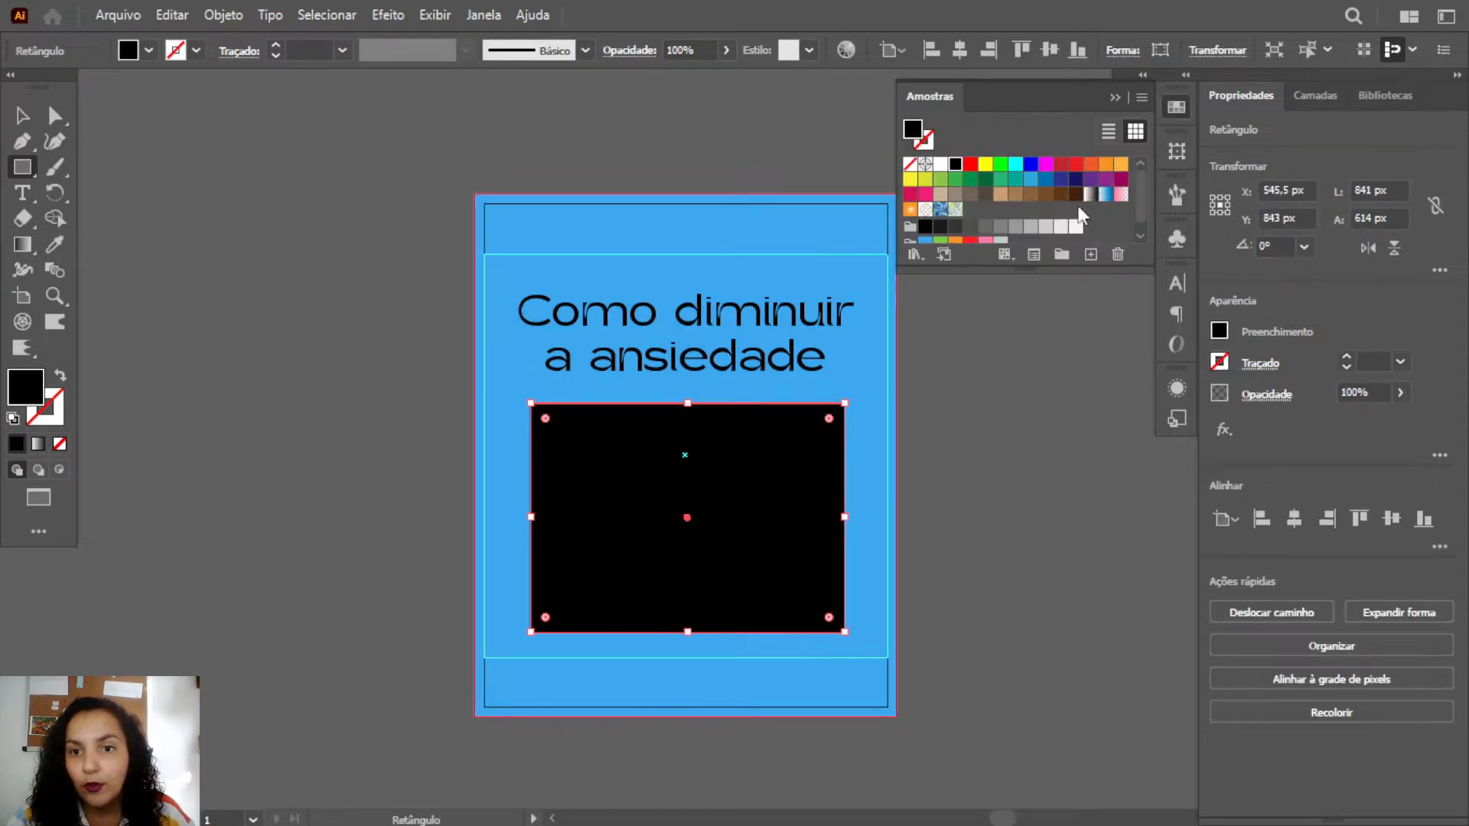
left_click(940, 165)
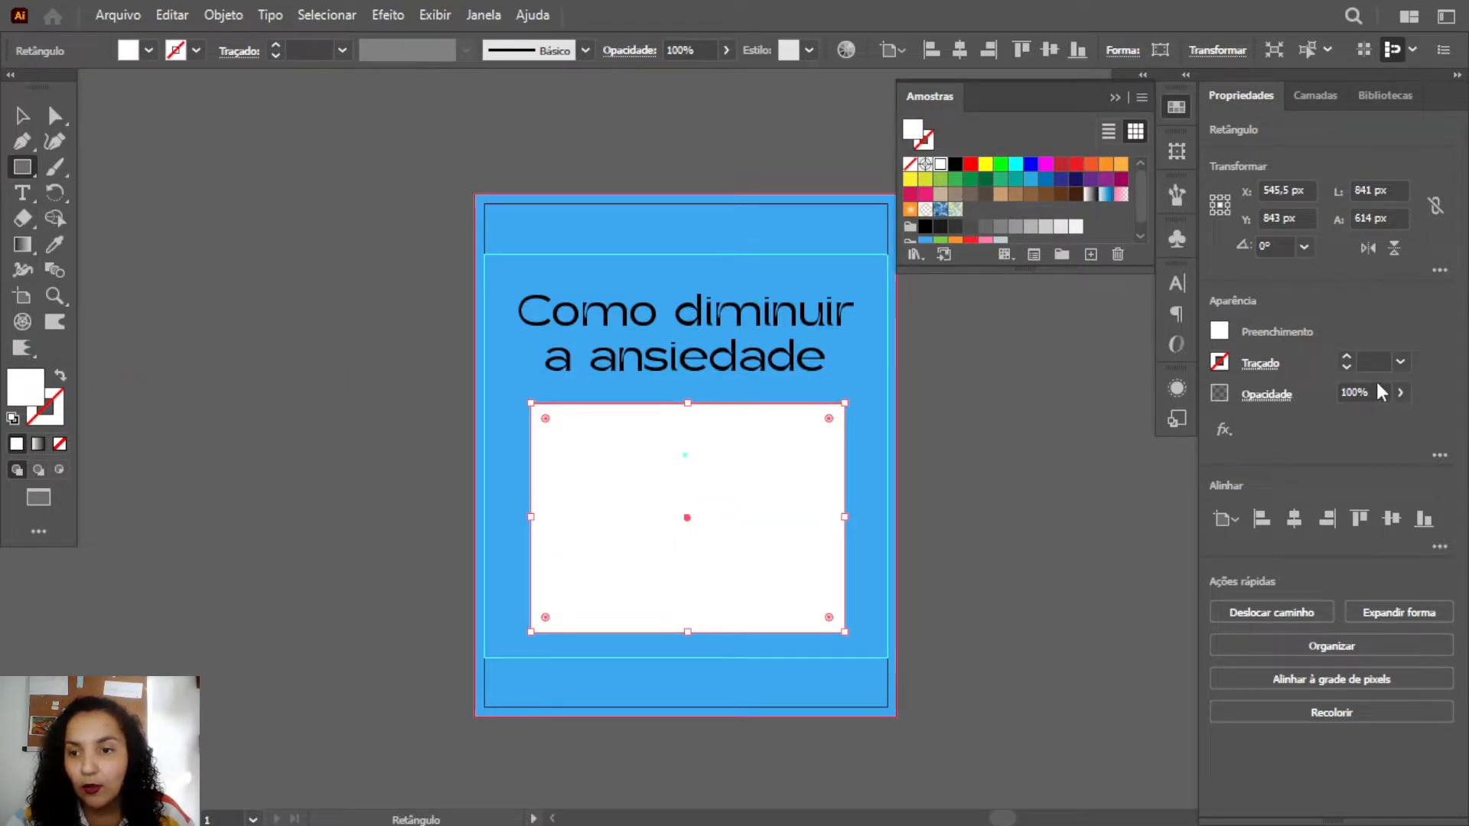
- Give the white rectangle a black 2 pt stroke
left_click(1347, 355)
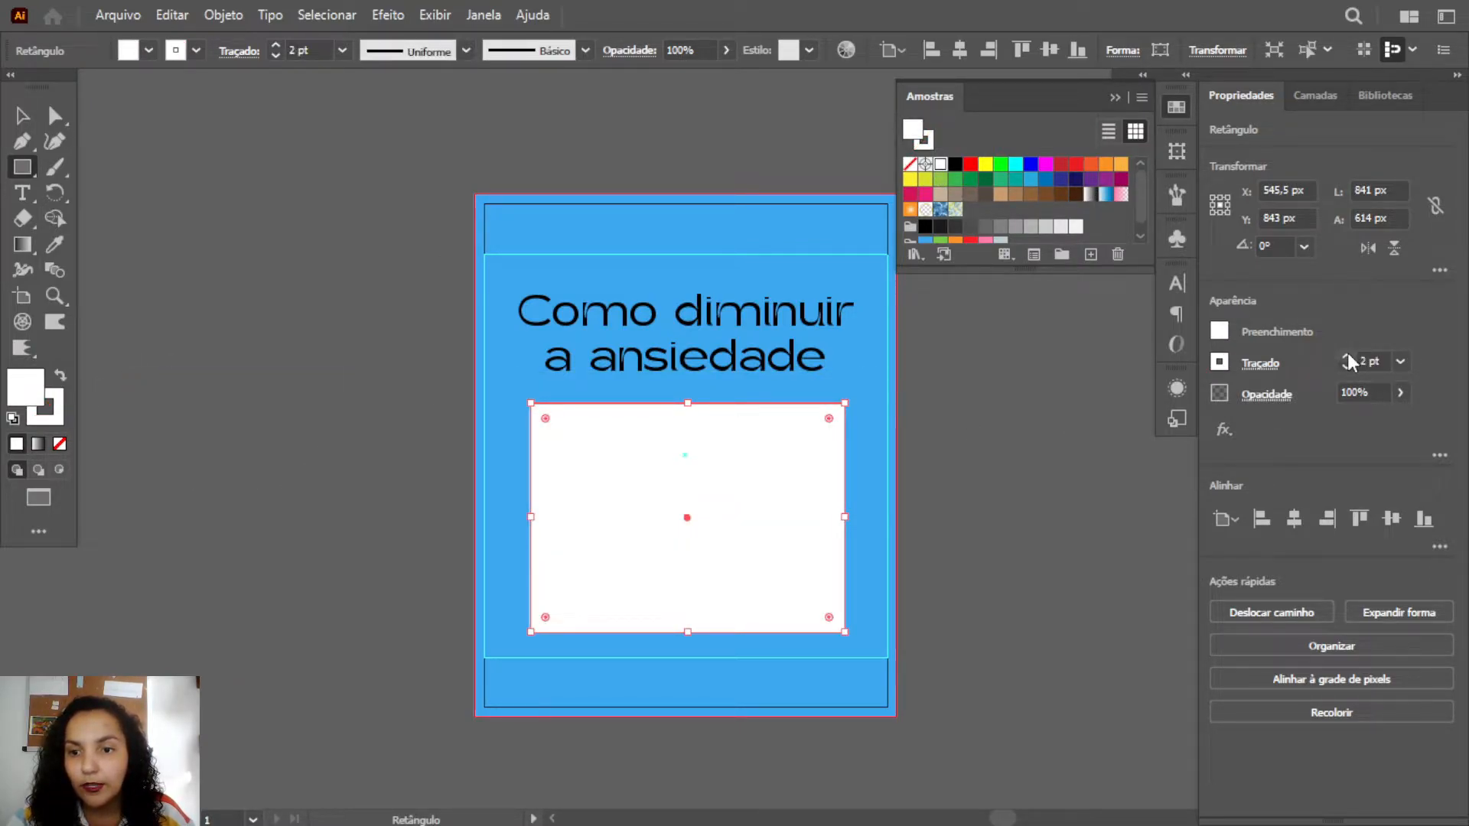
left_click(59, 427)
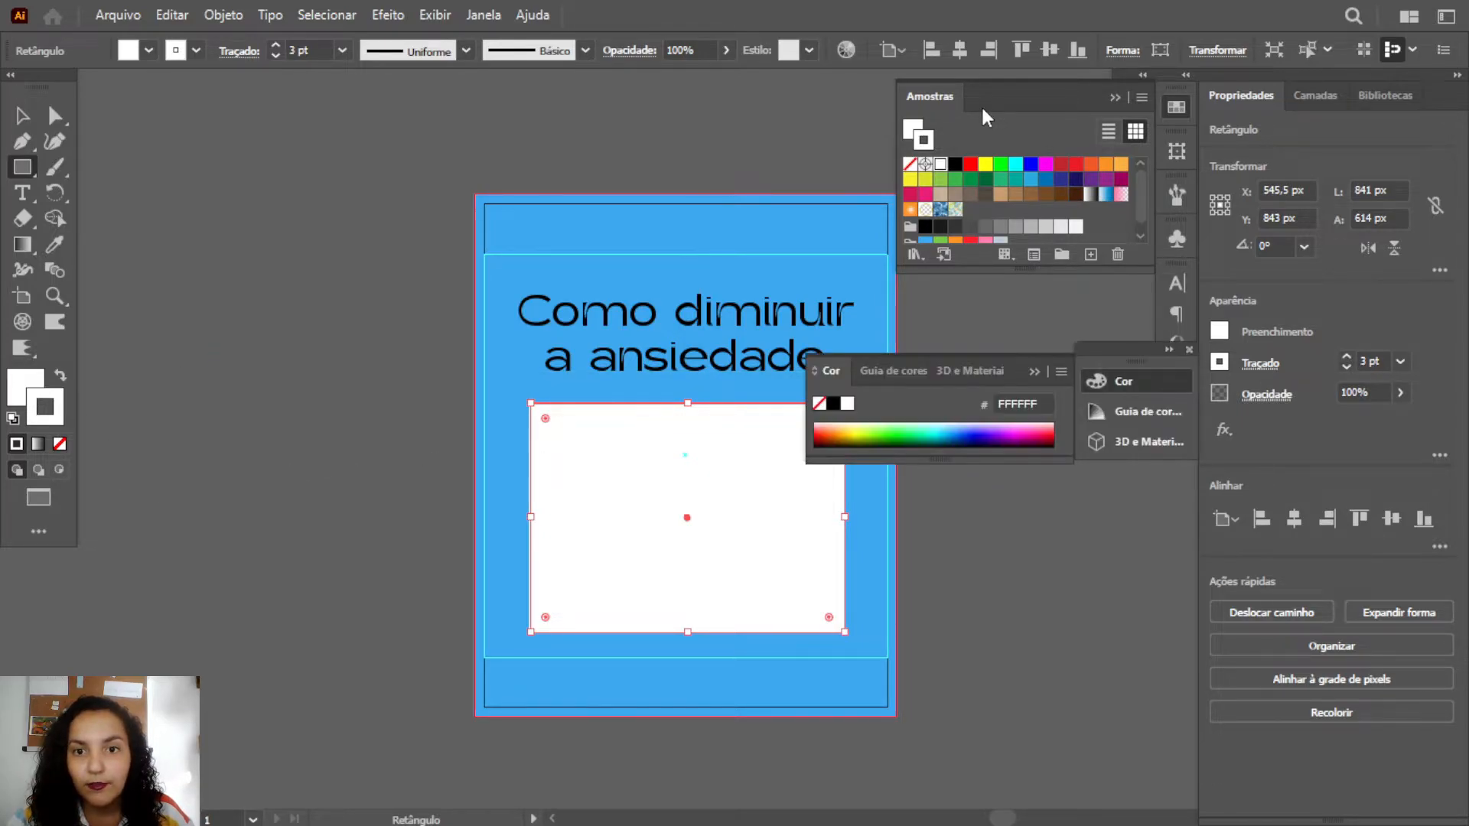
left_click(957, 164)
left_click(1035, 372)
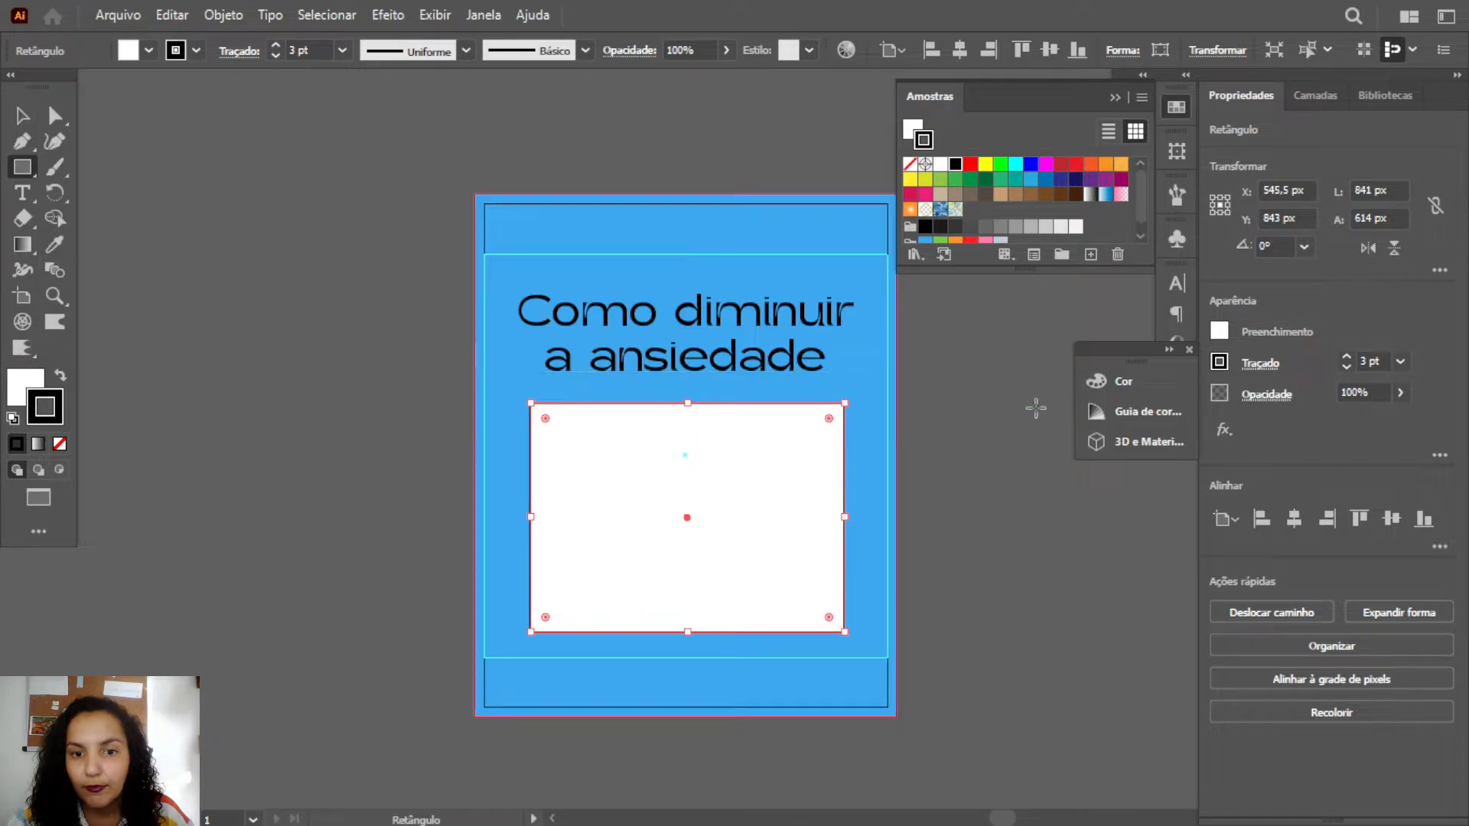
left_click(1347, 368)
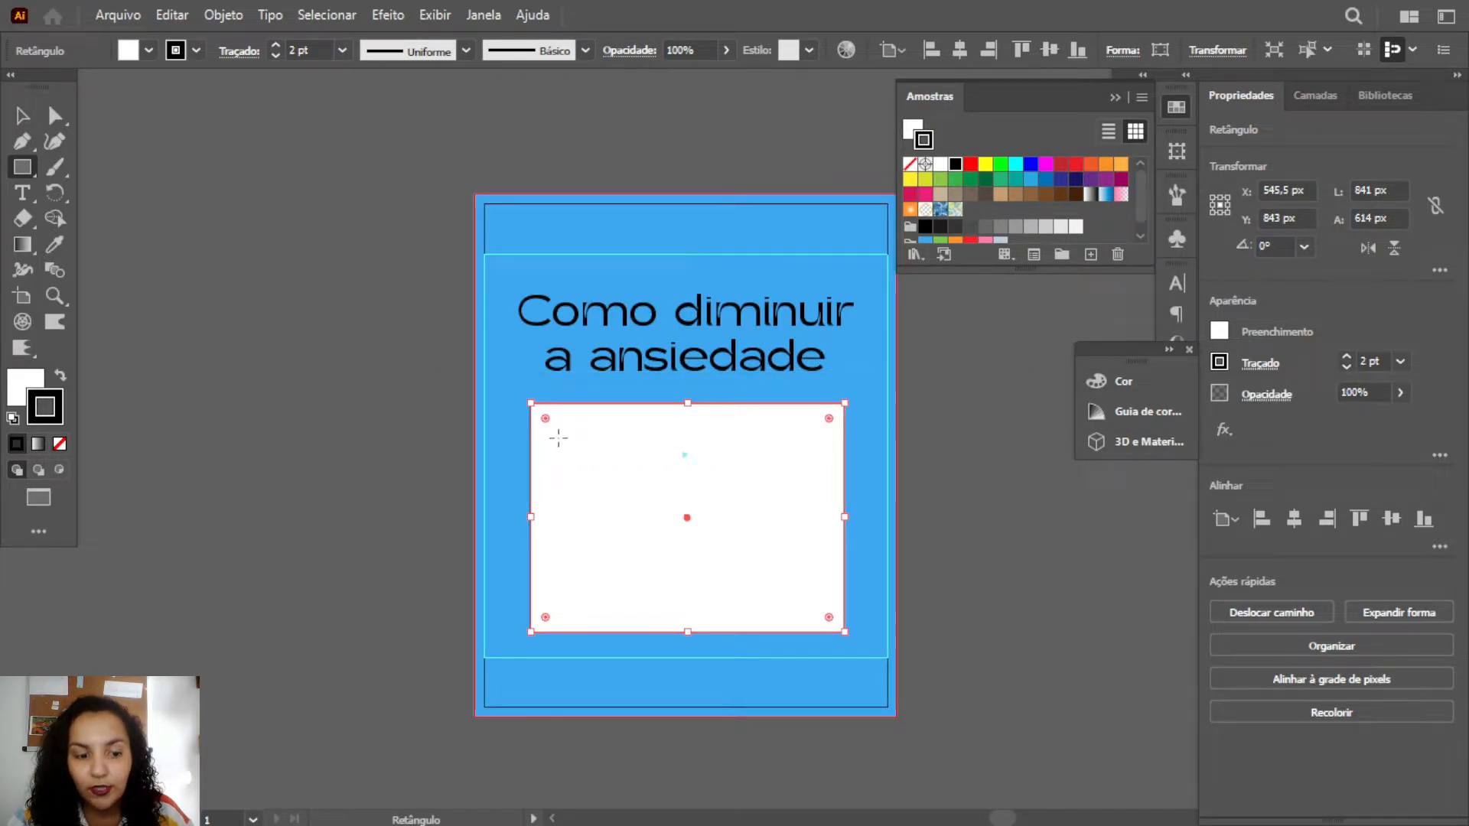
- Round all four corners of the white rectangle and deselect it
left_click(683, 486, "ctrl")
left_click_drag(493, 391, 526, 400)
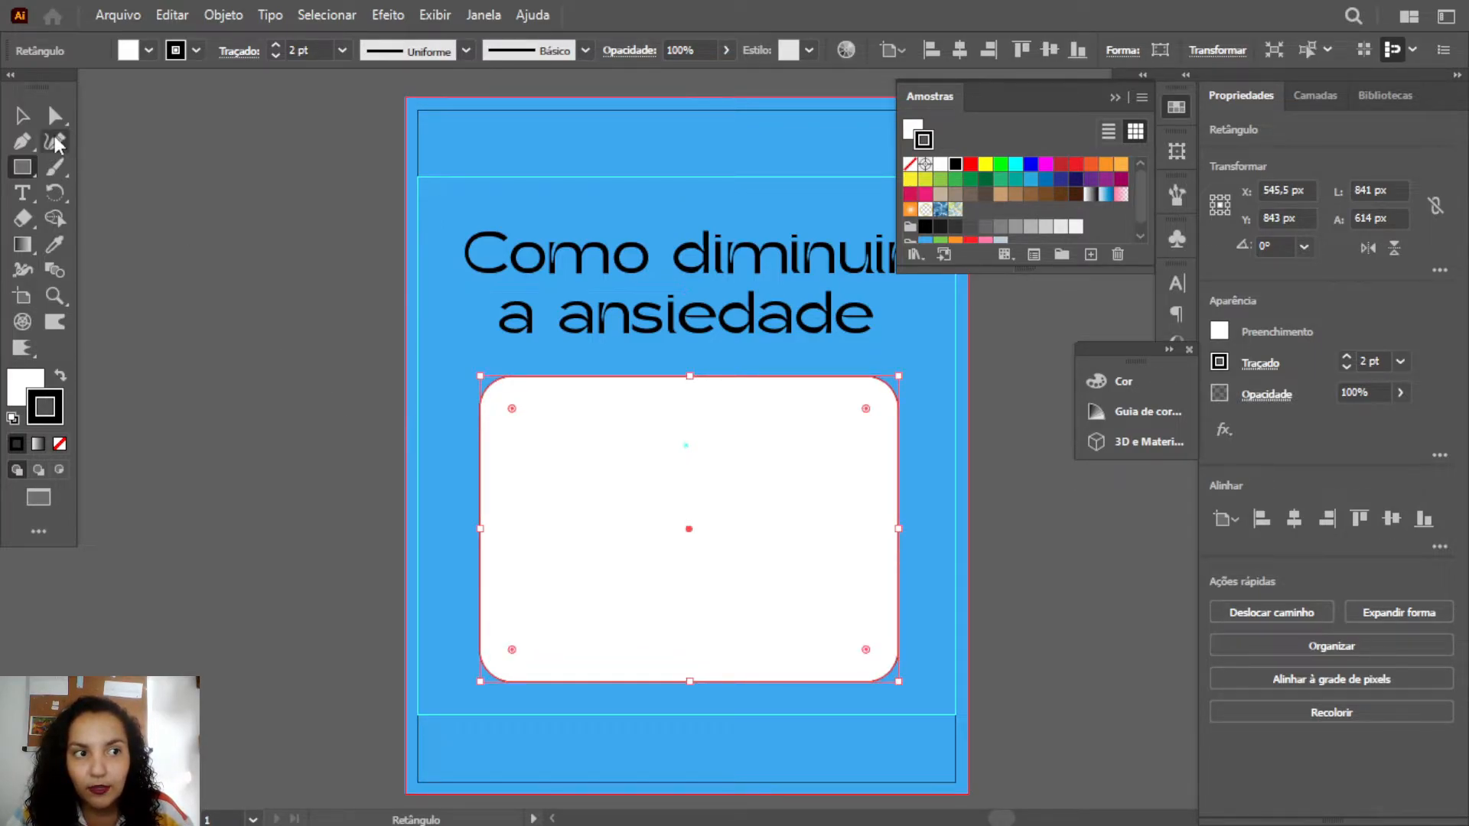
left_click(22, 115)
left_click(188, 224)
- Nudge the rounded white rectangle so it is centred horizontally on the artboard beneath the heading
key("z")
left_click(980, 533, "alt")
left_click_drag(990, 817, 1011, 820)
left_click_drag(588, 538, 582, 536)
left_click(995, 541)
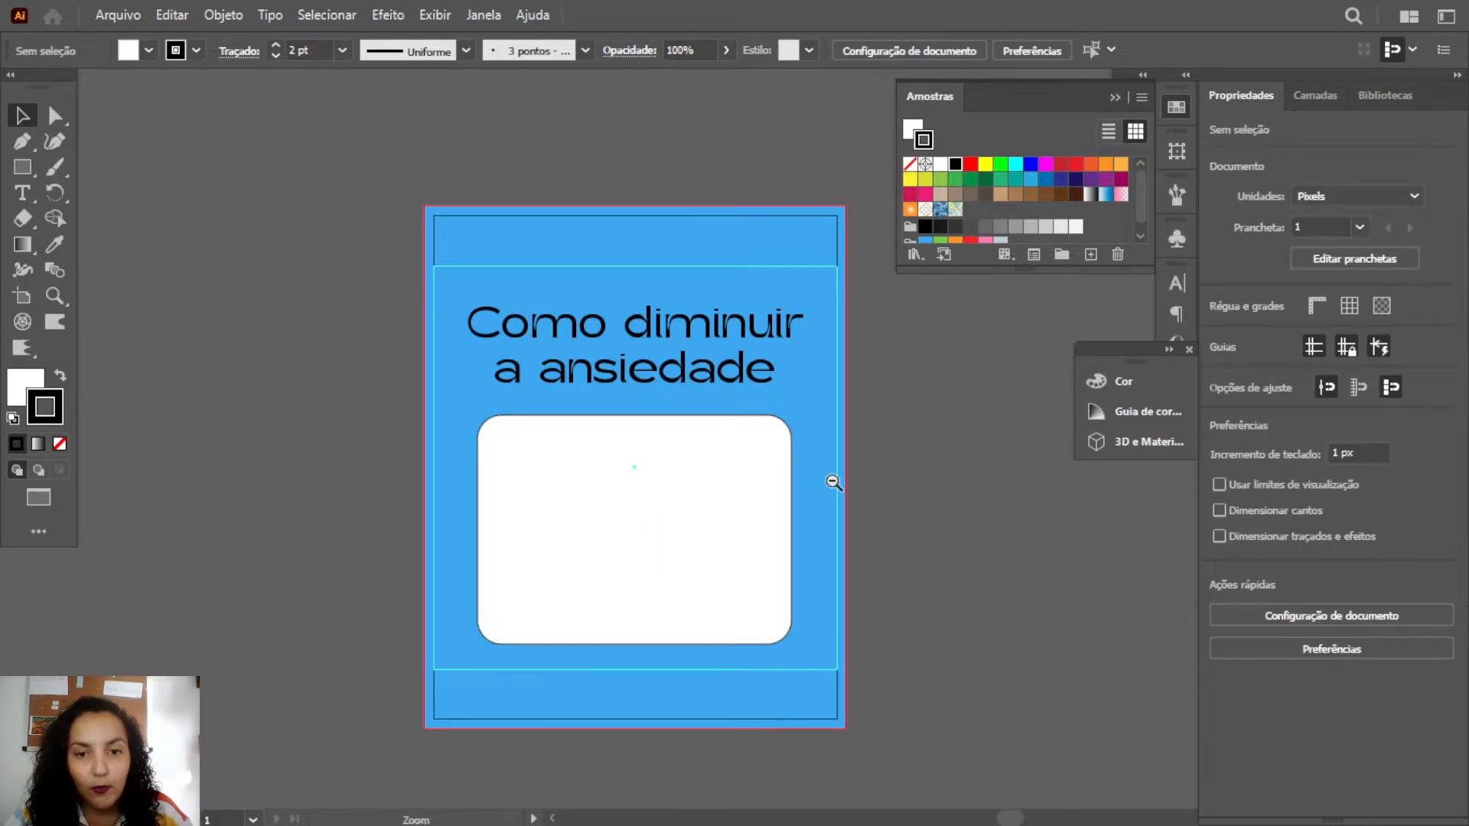
- Draw a square about 56 × 56 px near the upper-left corner inside the rounded white rectangle
scroll(829, 482, "up", 1)
left_click_drag(1016, 822, 1015, 823)
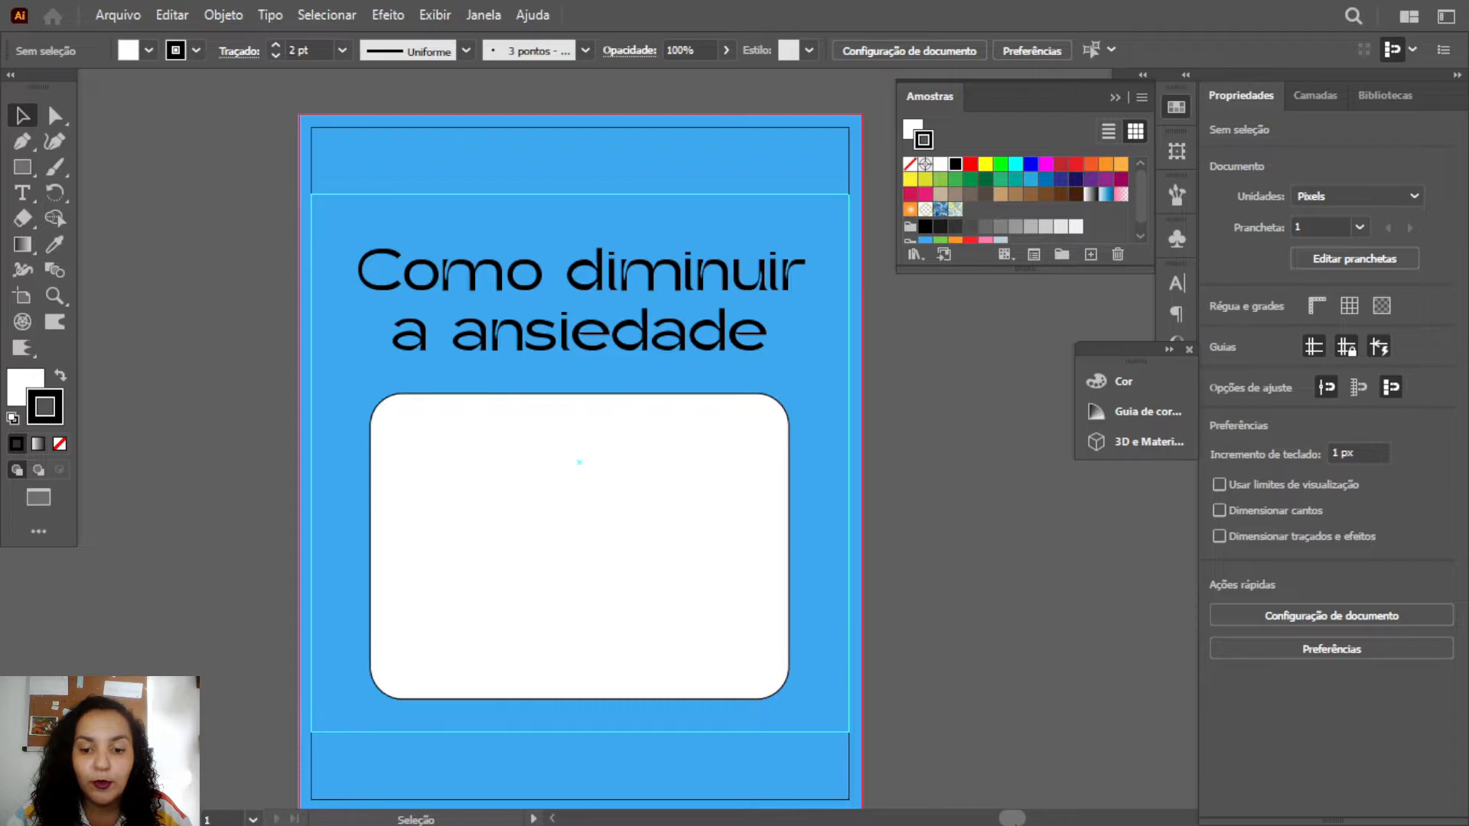
scroll(928, 646, "down", 1)
left_click(22, 166)
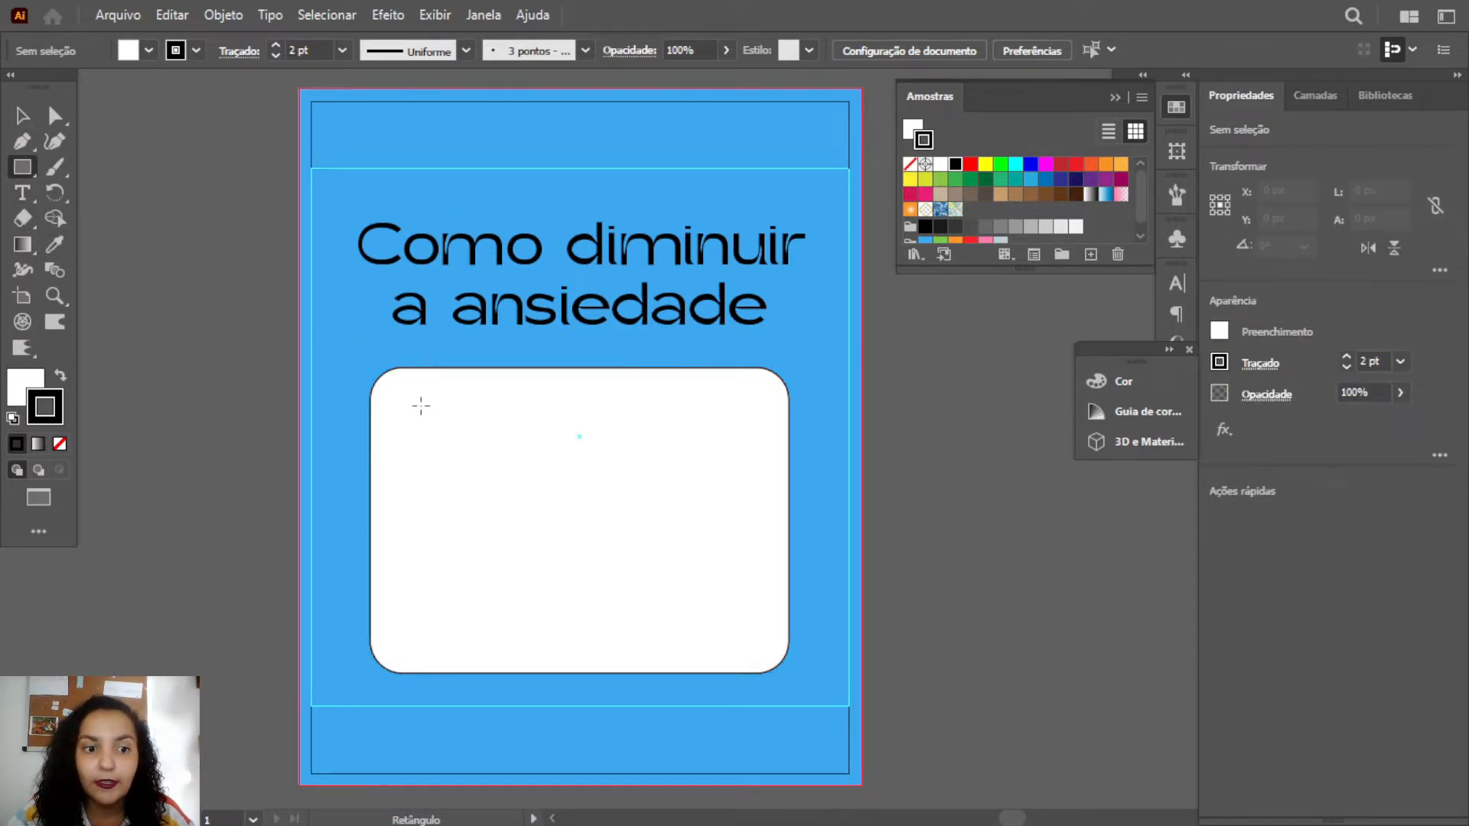
left_click_drag(412, 406, 443, 436)
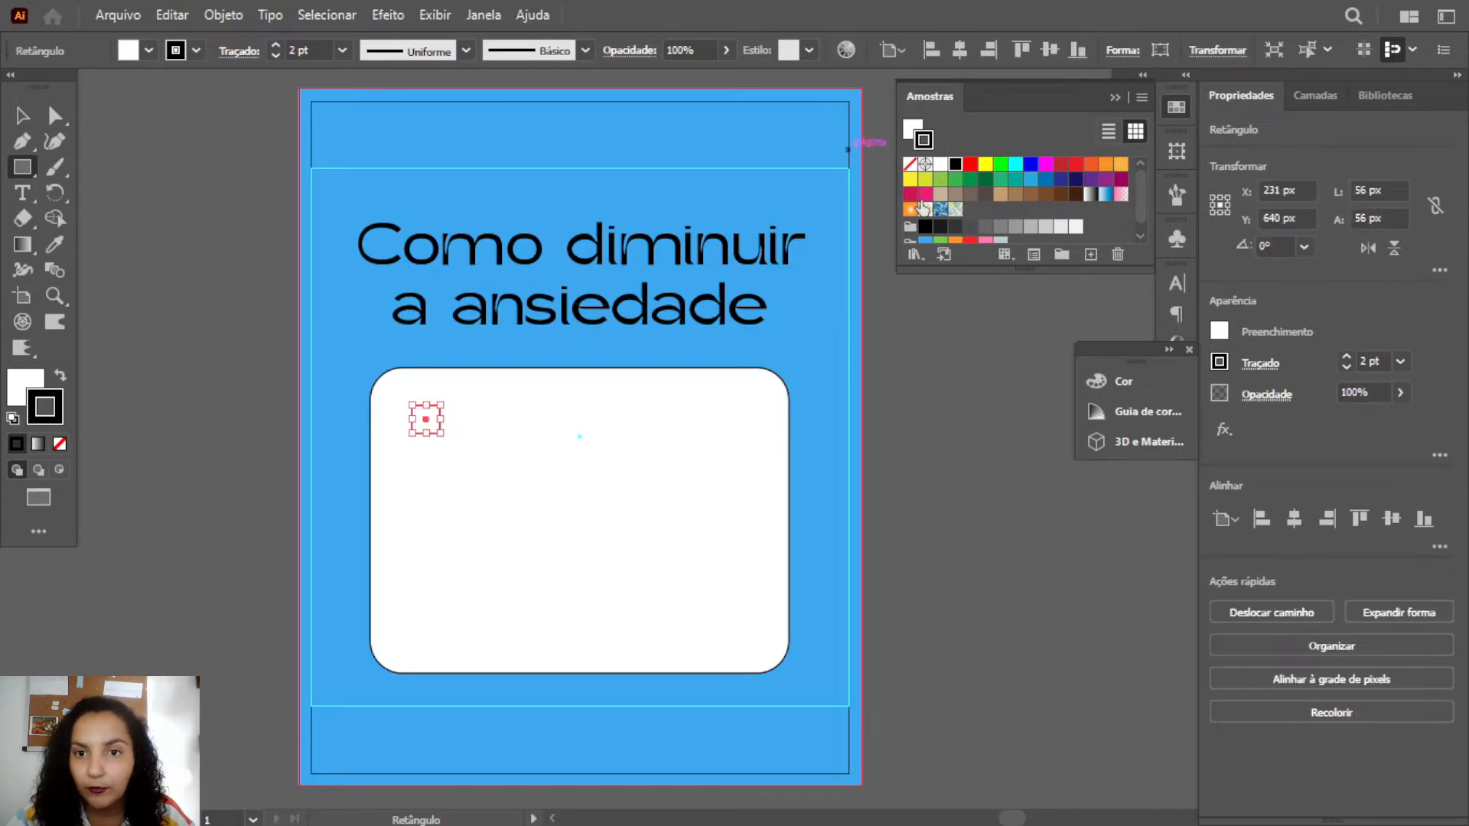
- Fill the small square inside the white box with pink (#FF7BAC)
left_click(15, 394)
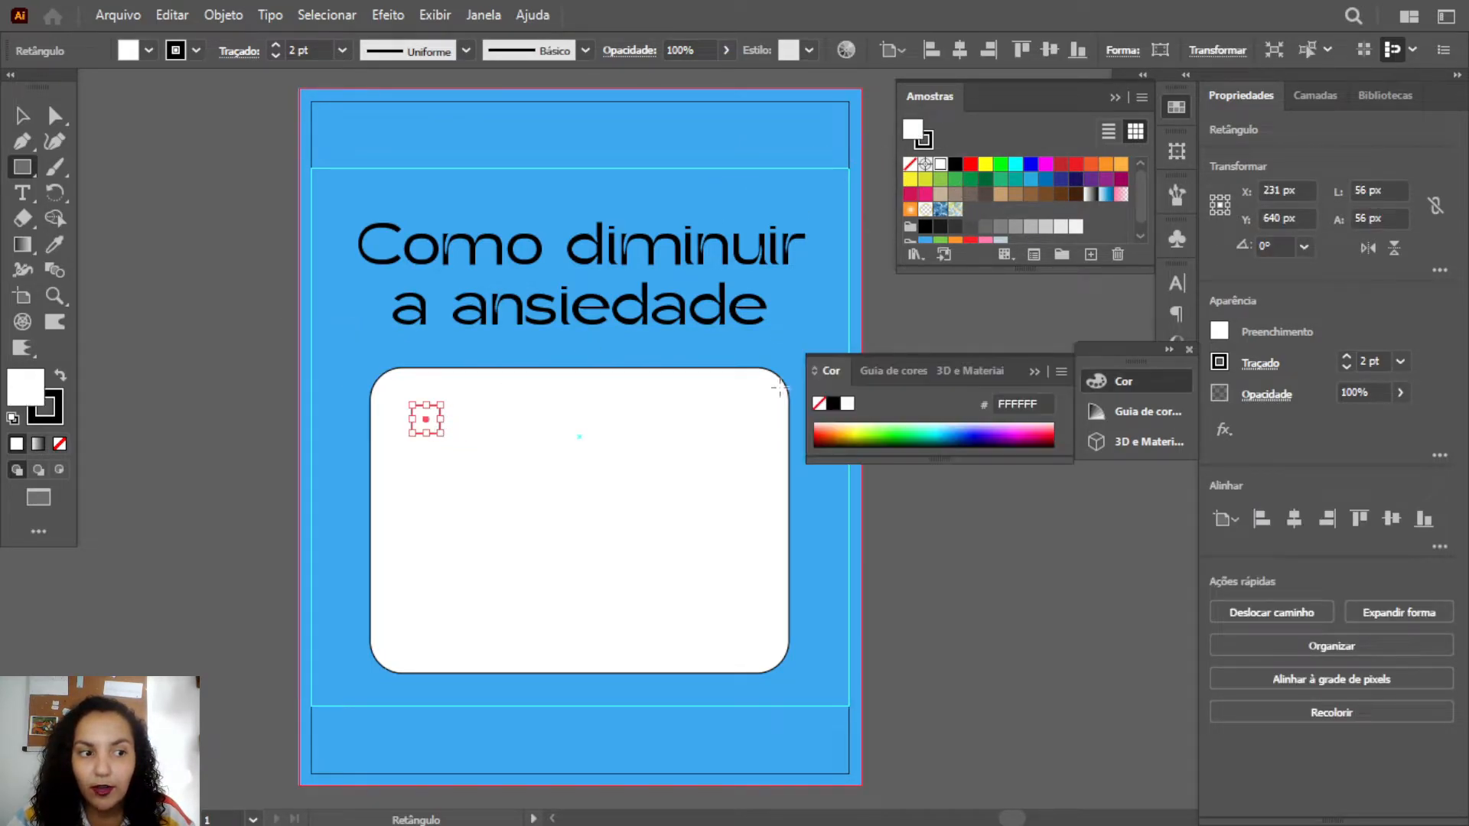
scroll(994, 228, "down", 1)
left_click(985, 232)
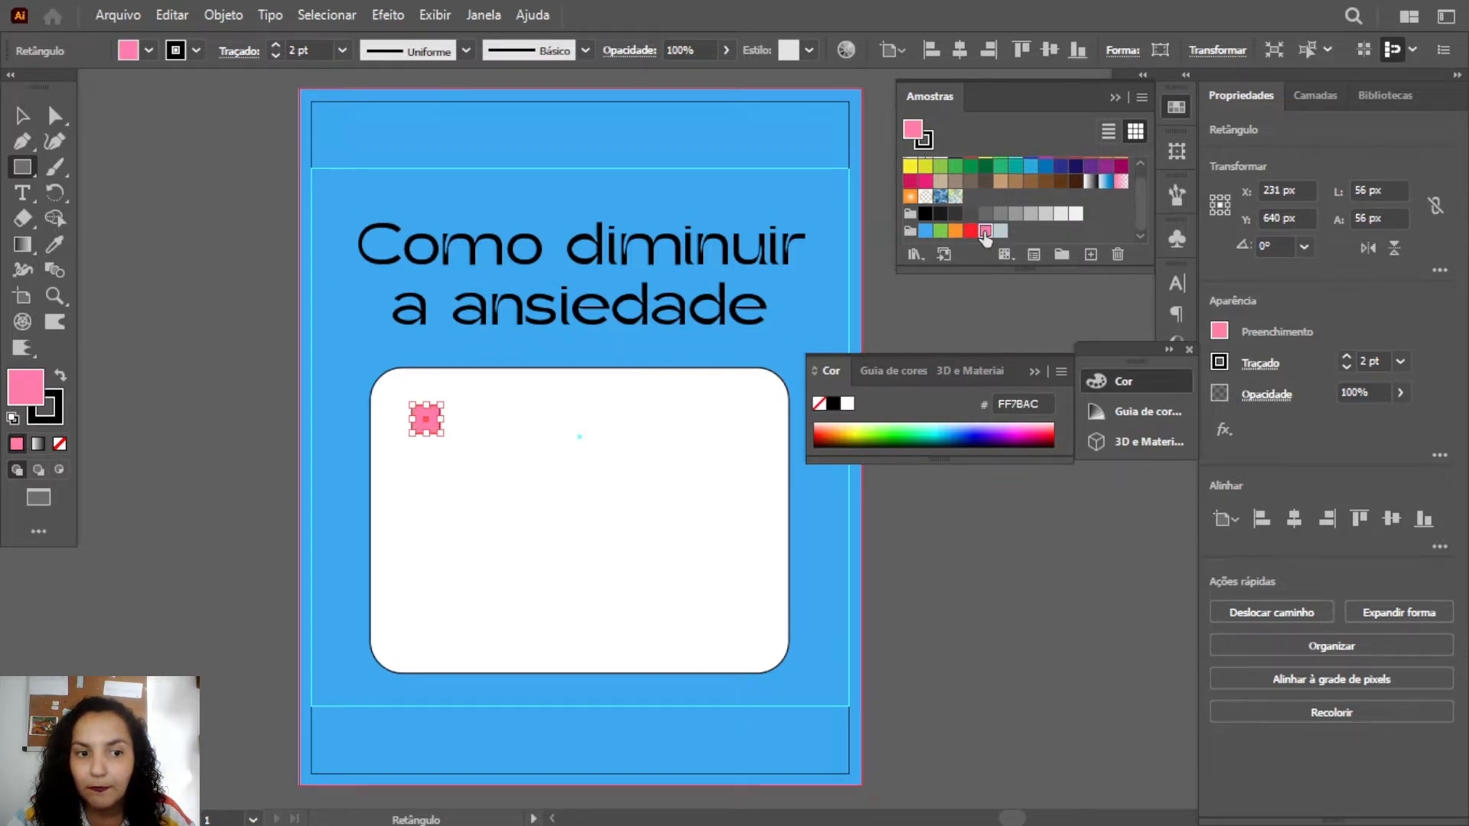
- Round all four corners of the small pink square and deselect it
left_click(23, 116)
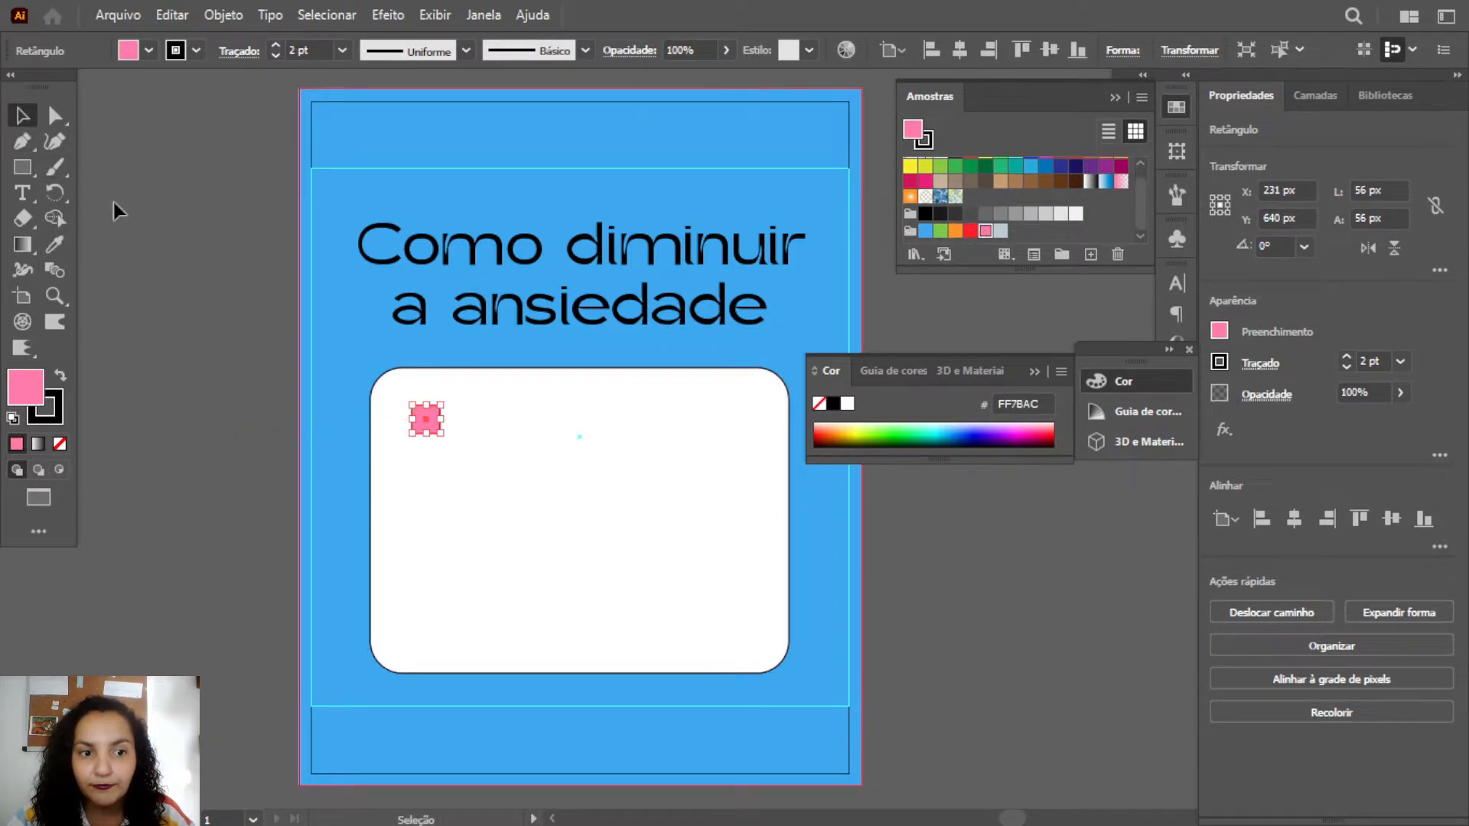
left_click(396, 420)
left_click(426, 425)
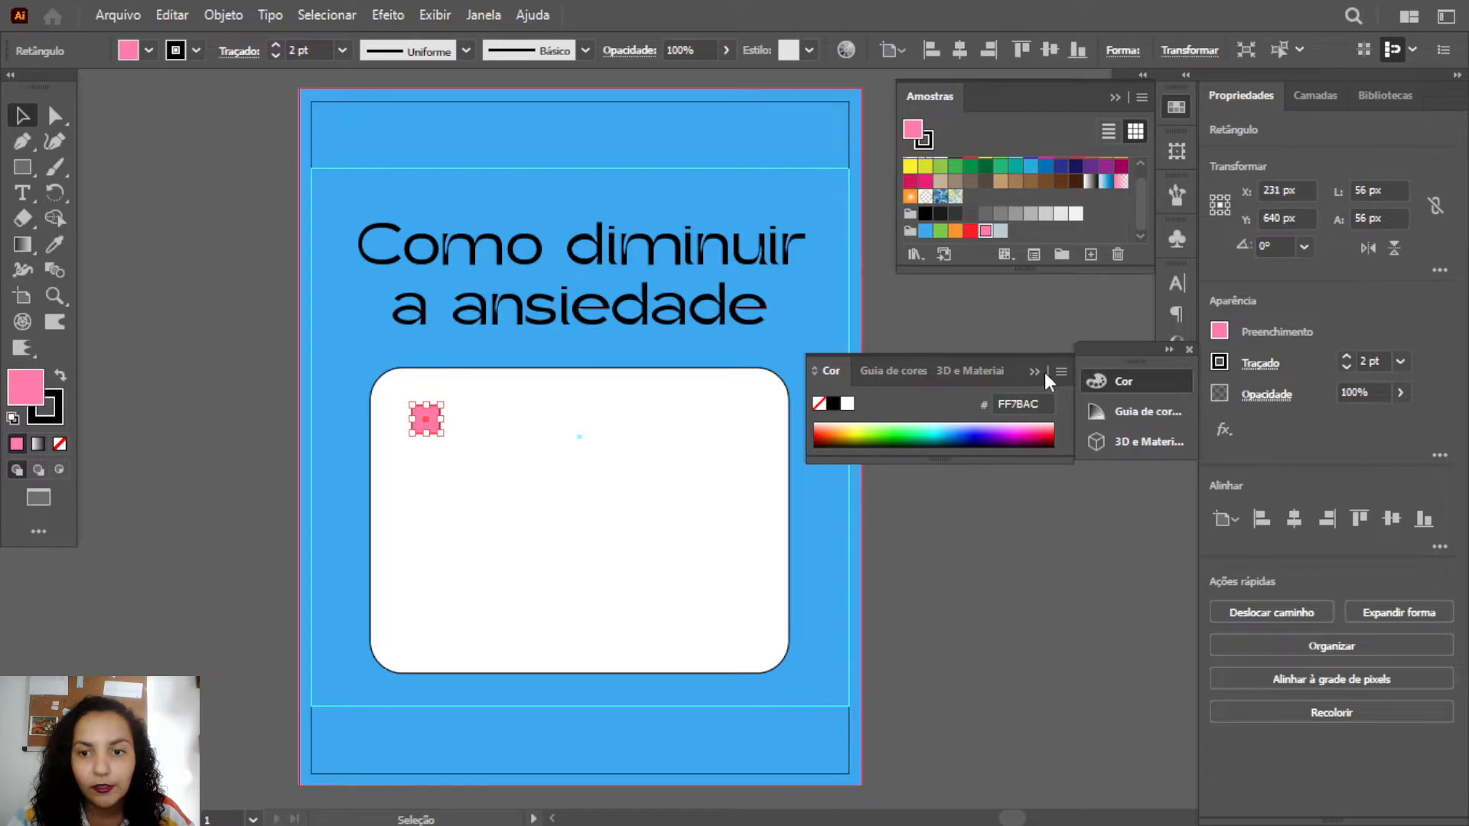
left_click(1044, 374)
left_click(386, 423)
left_click(427, 428)
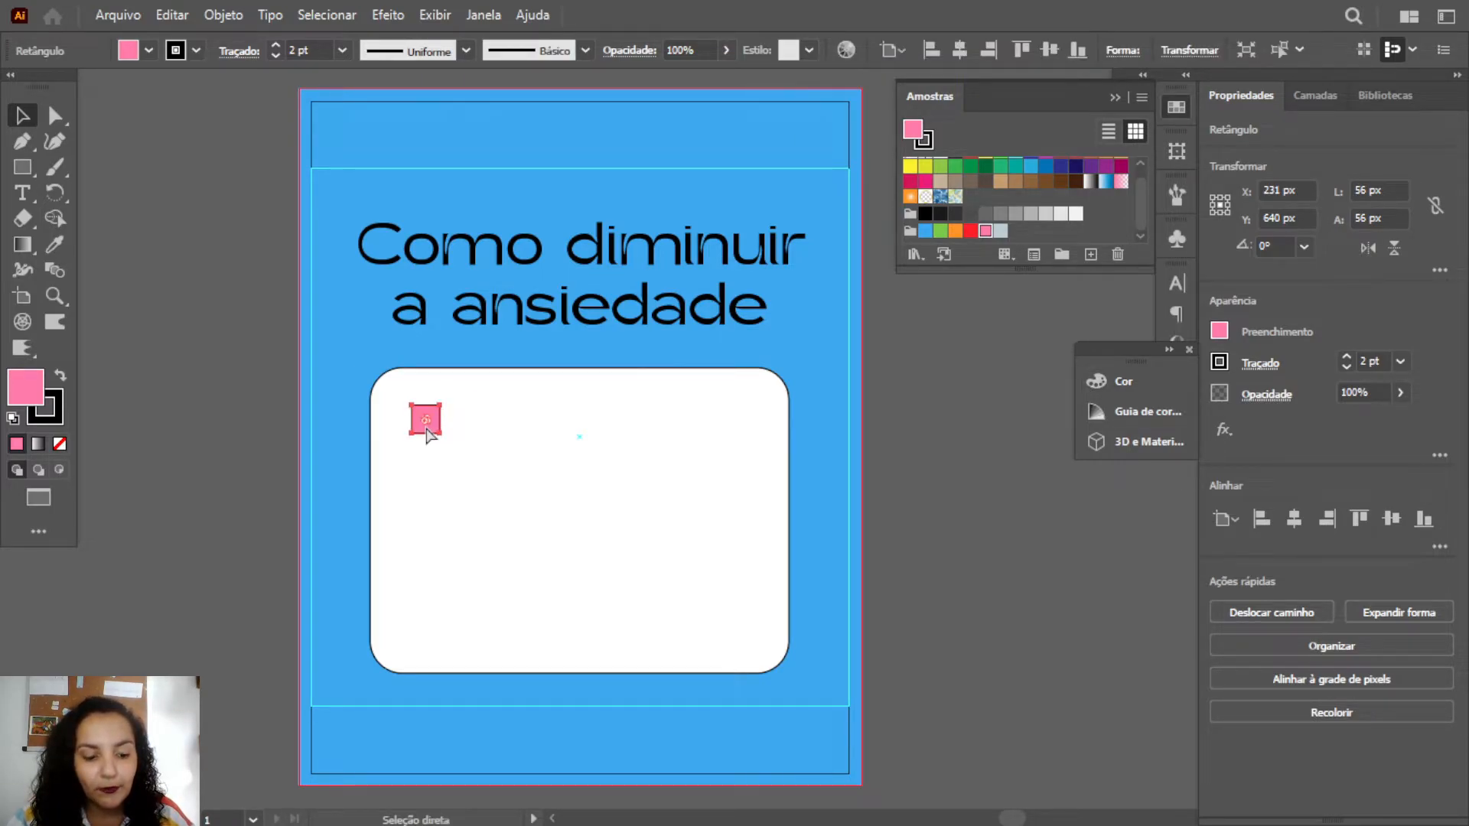
scroll(426, 430, "up", 2)
mouse_move(412, 396)
left_mouse_down()
mouse_move(429, 402)
mouse_move(412, 398)
left_mouse_up()
scroll(450, 421, "down", 2)
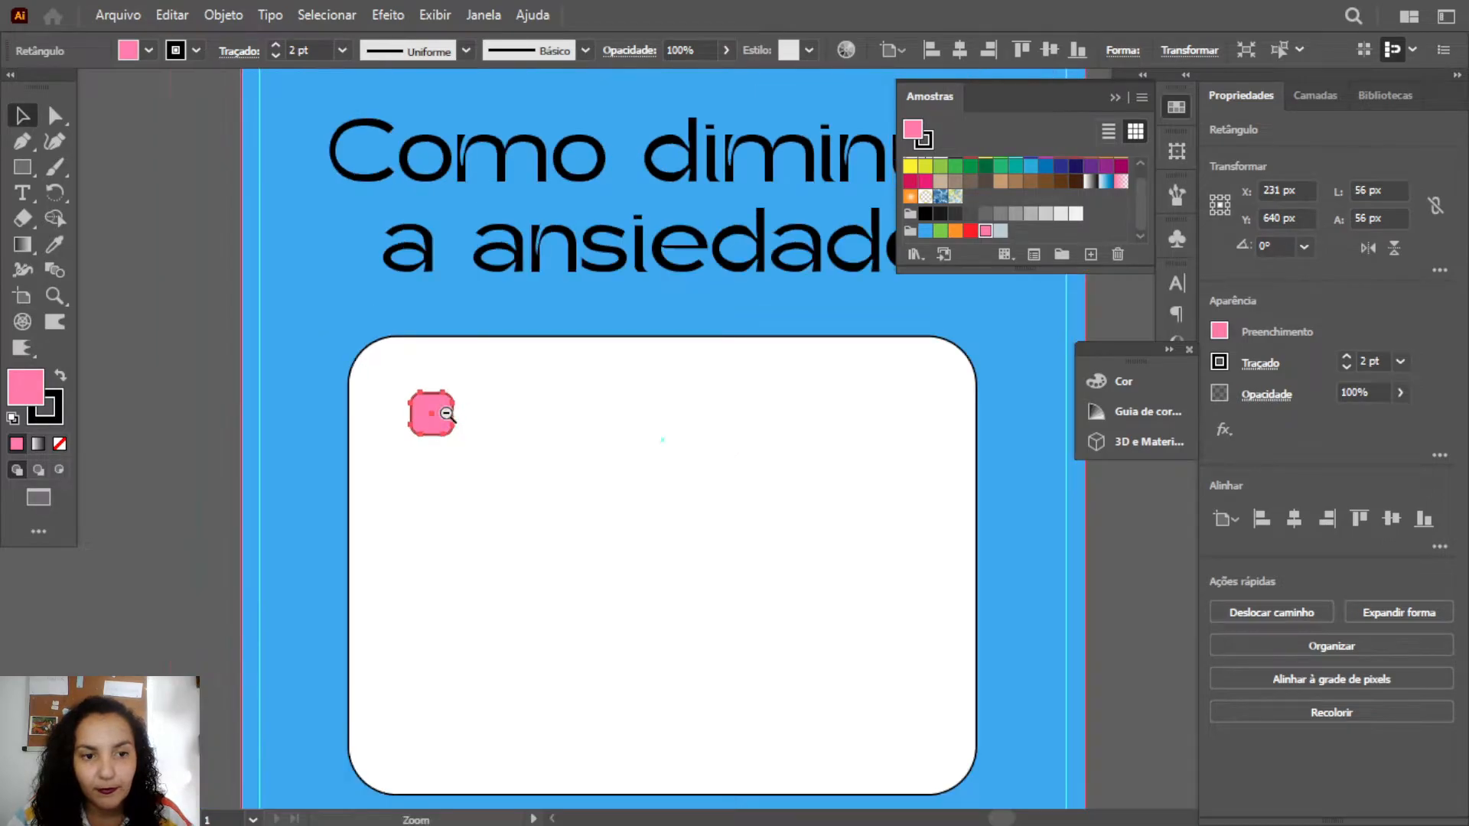
left_click(1043, 498)
- Draw an open three-point check mark about 124 × 70 px with the Pen tool beside the pink square
key("p")
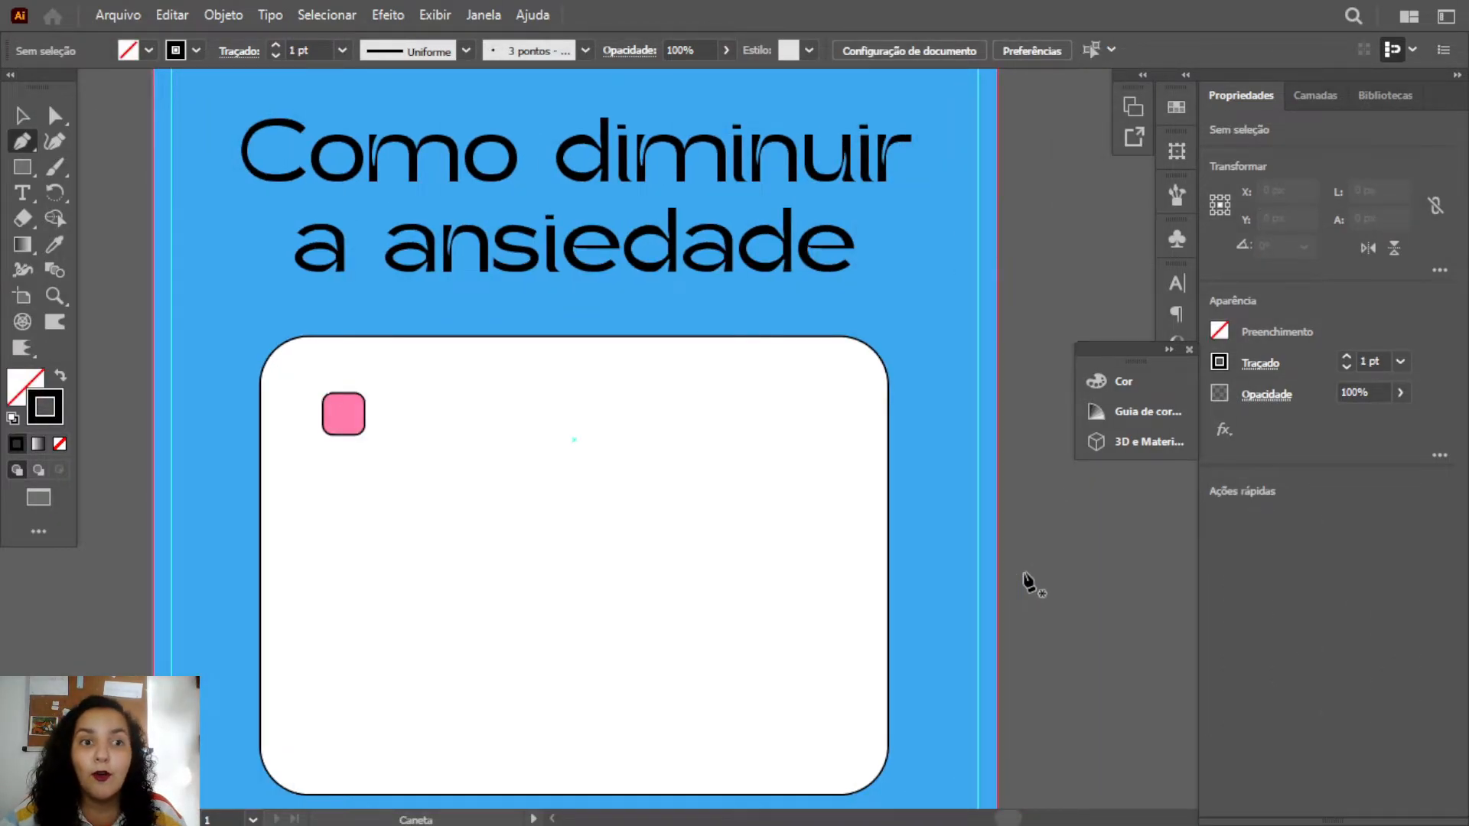
left_click(411, 440)
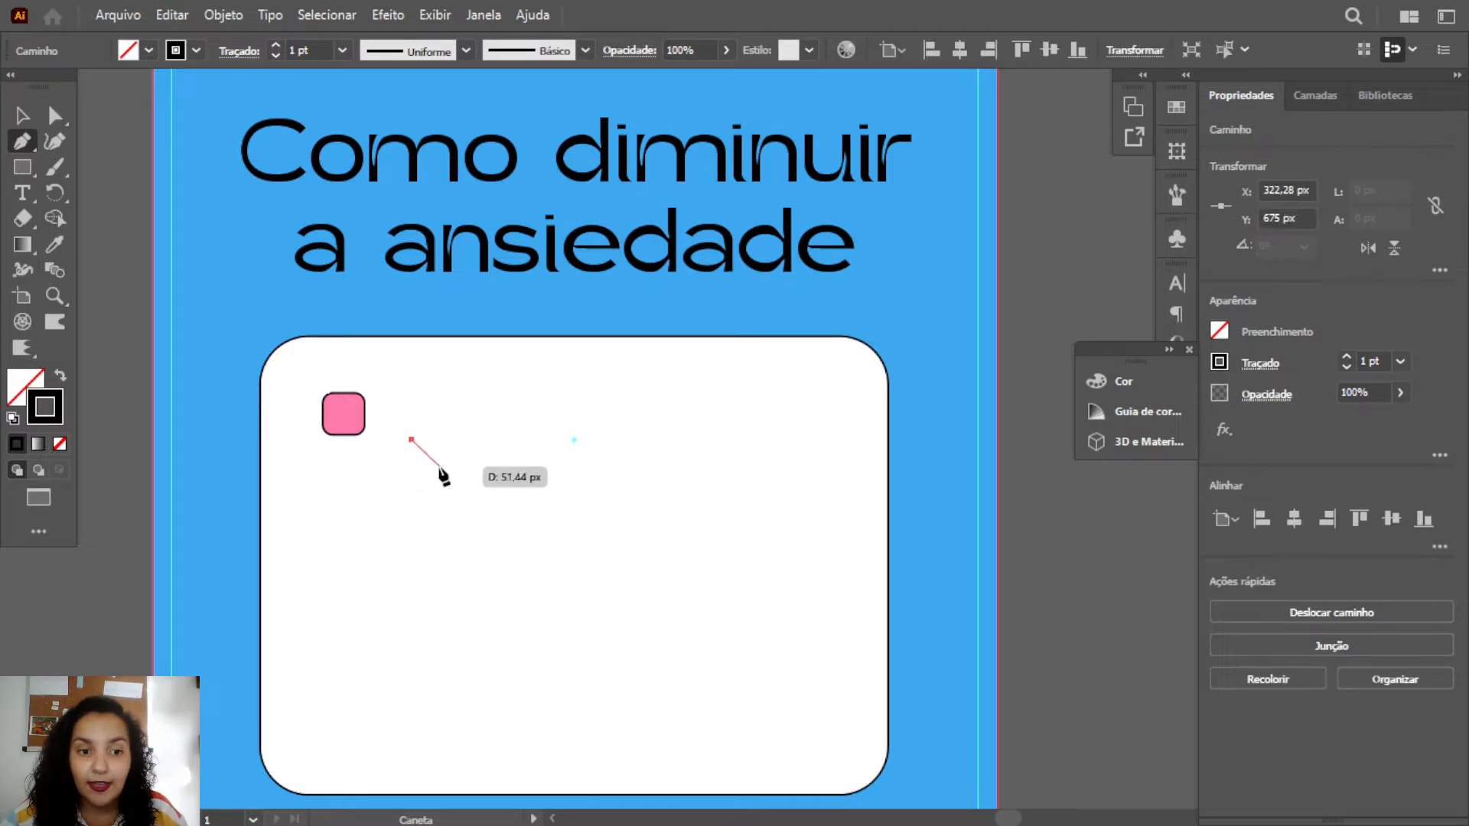
left_click(434, 466)
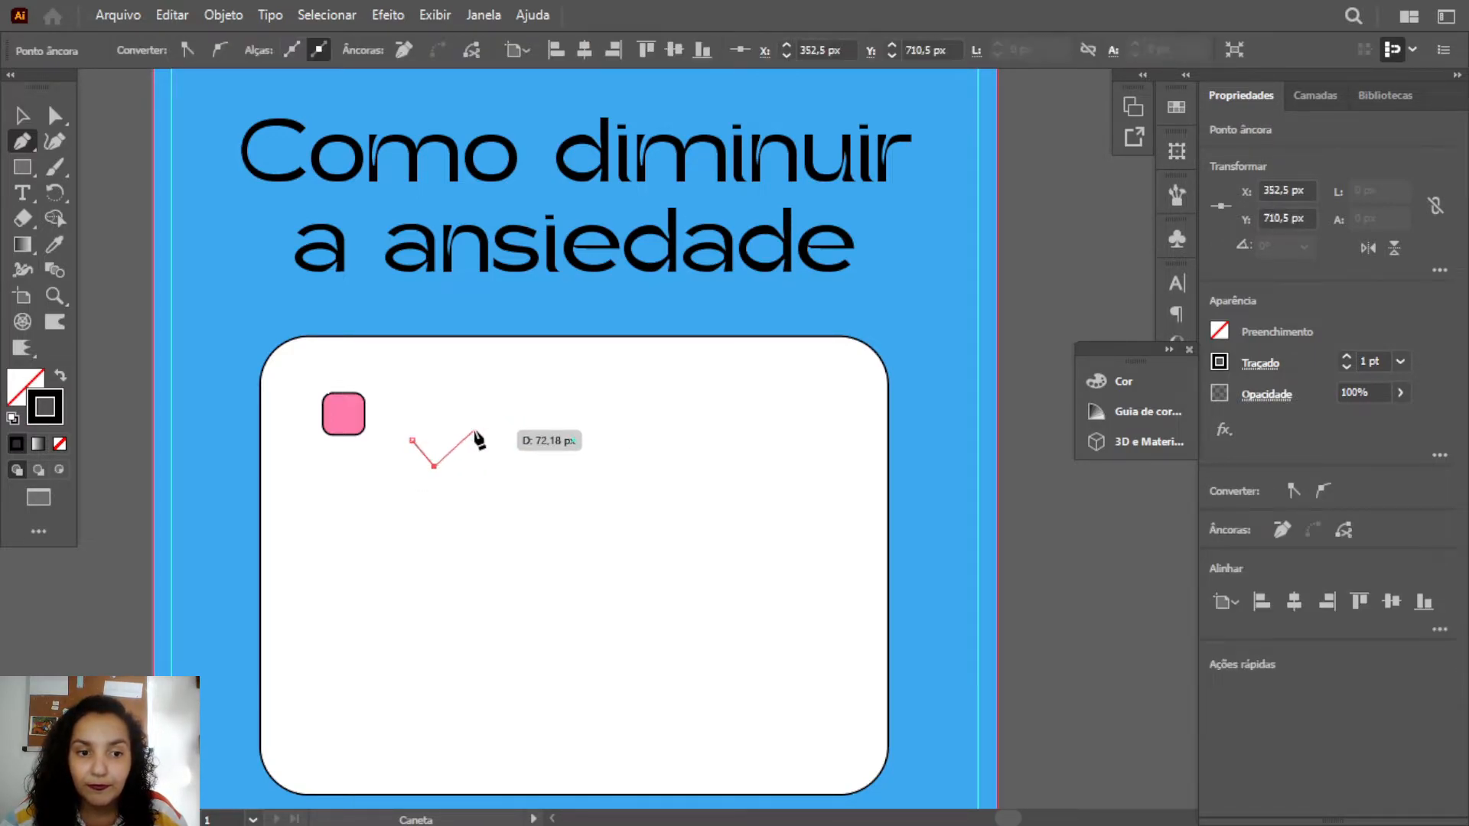
left_click(504, 414)
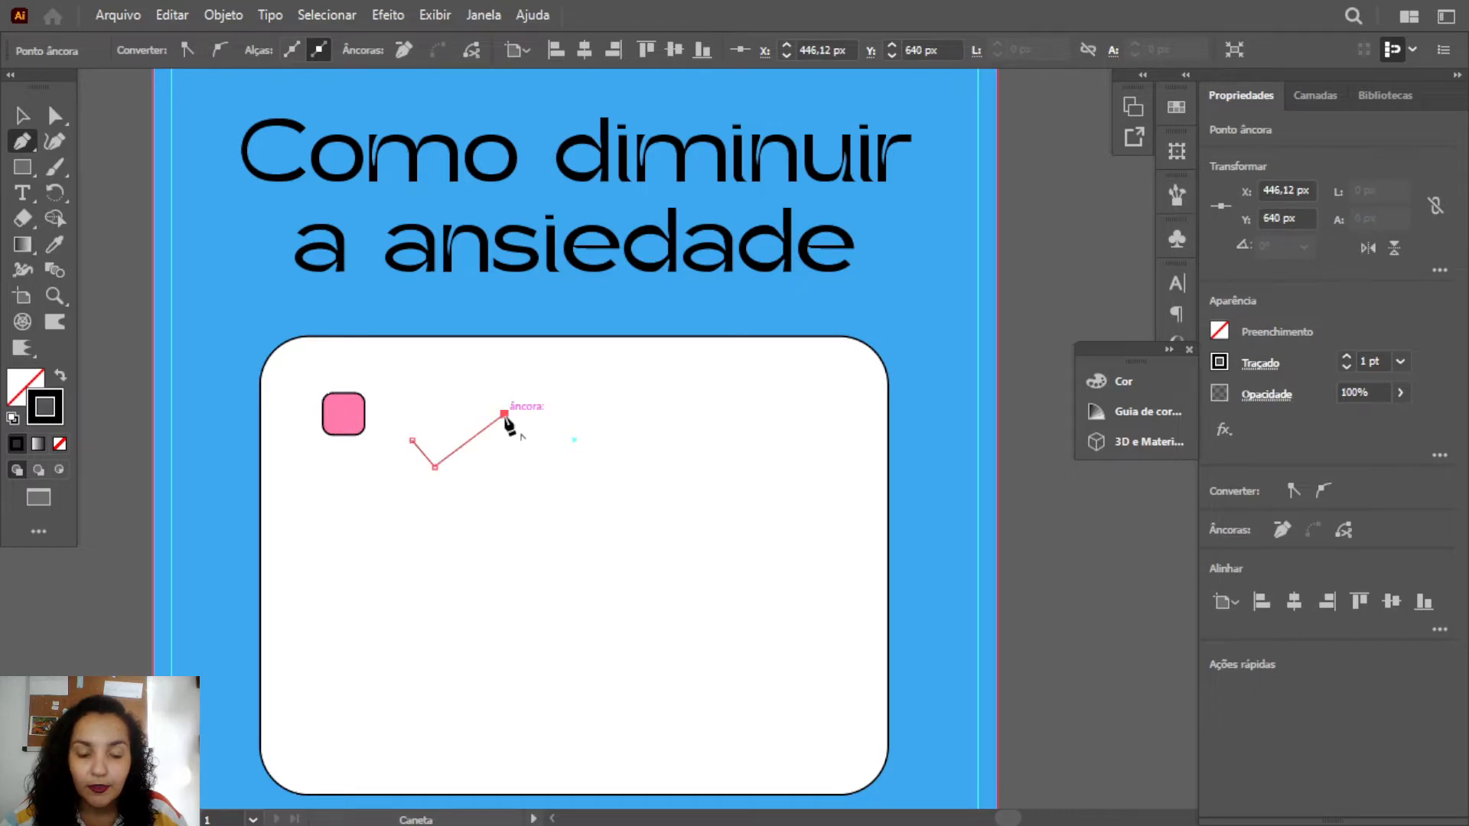
key("v")
- Set the check mark's stroke to 17 pt with round caps and round corner joins
left_click(1348, 357)
left_click(1347, 357)
left_click(1259, 364)
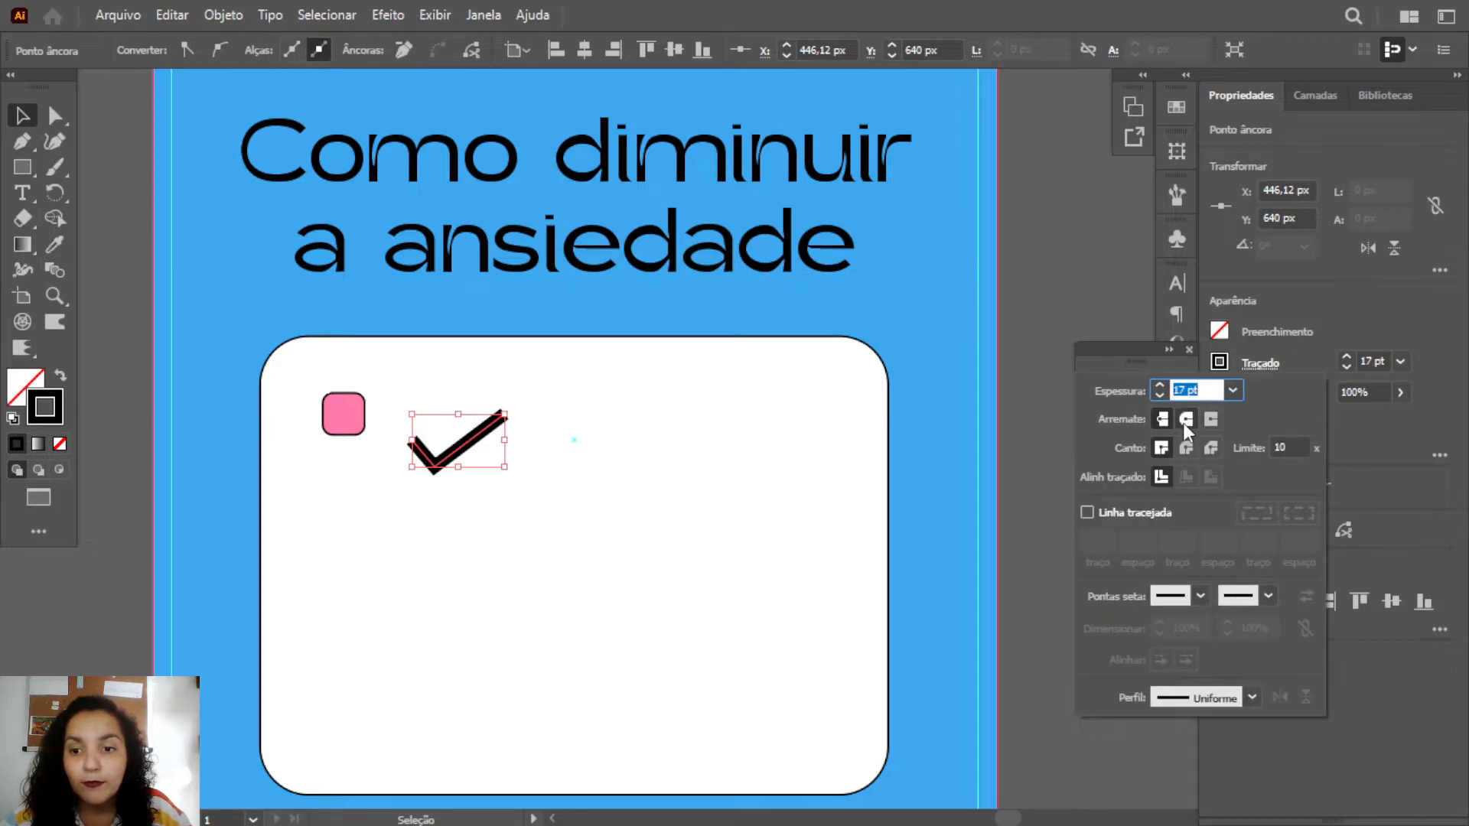
left_click(1182, 448)
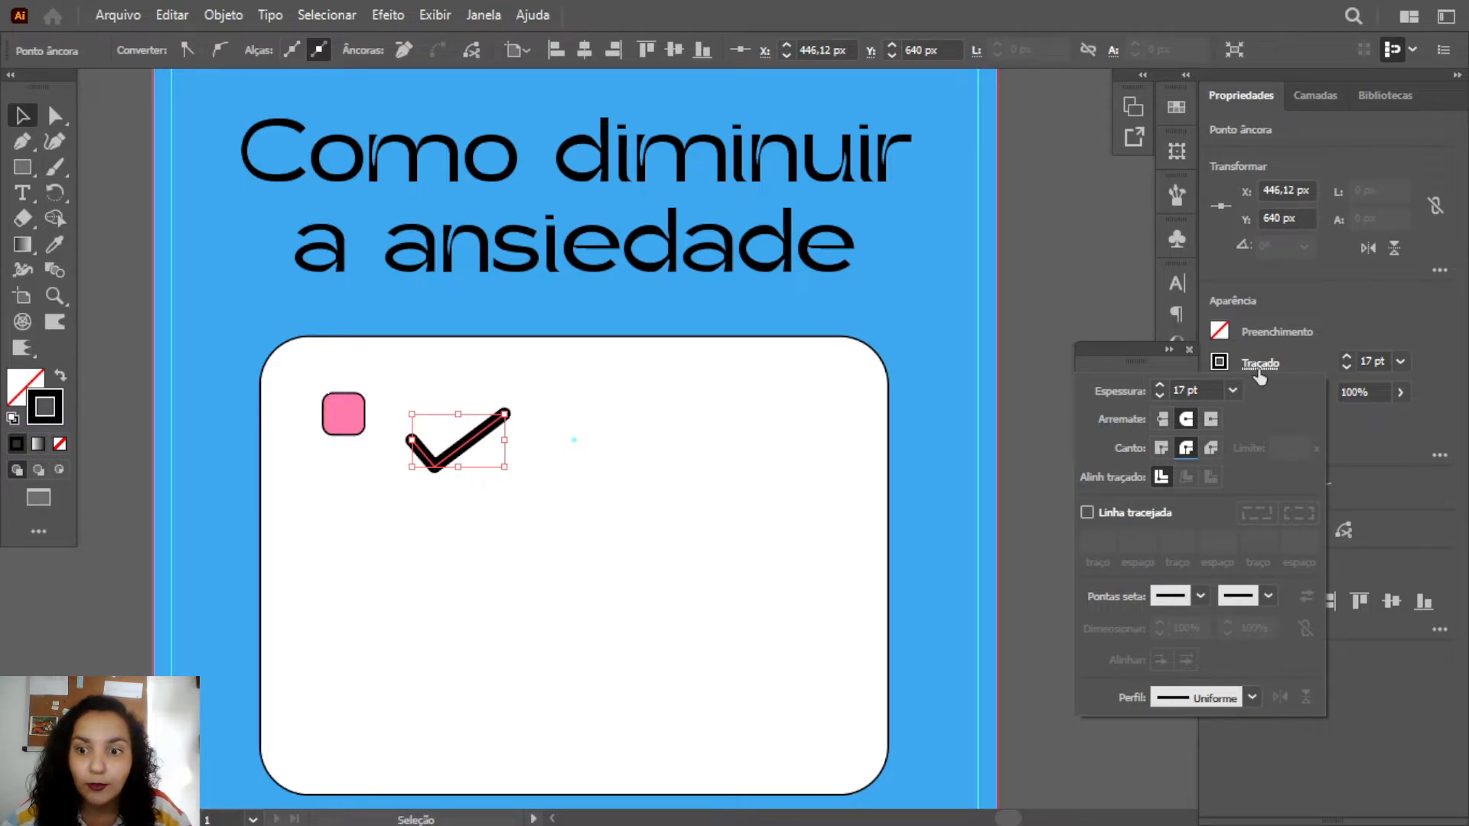
left_click(1293, 335)
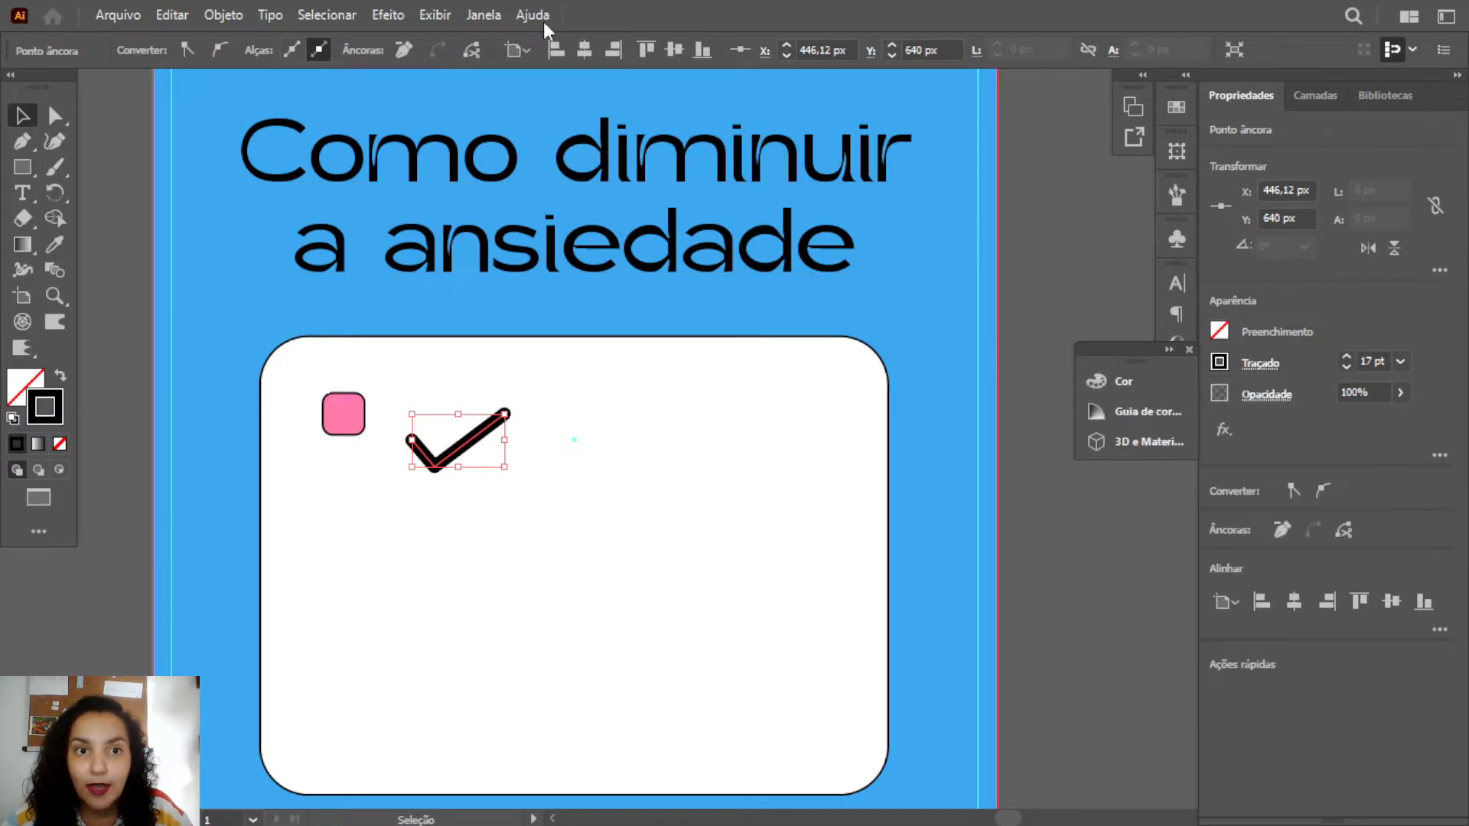
- Apply the rough, charcoal-like art brush to the check mark's stroke
left_click(483, 15)
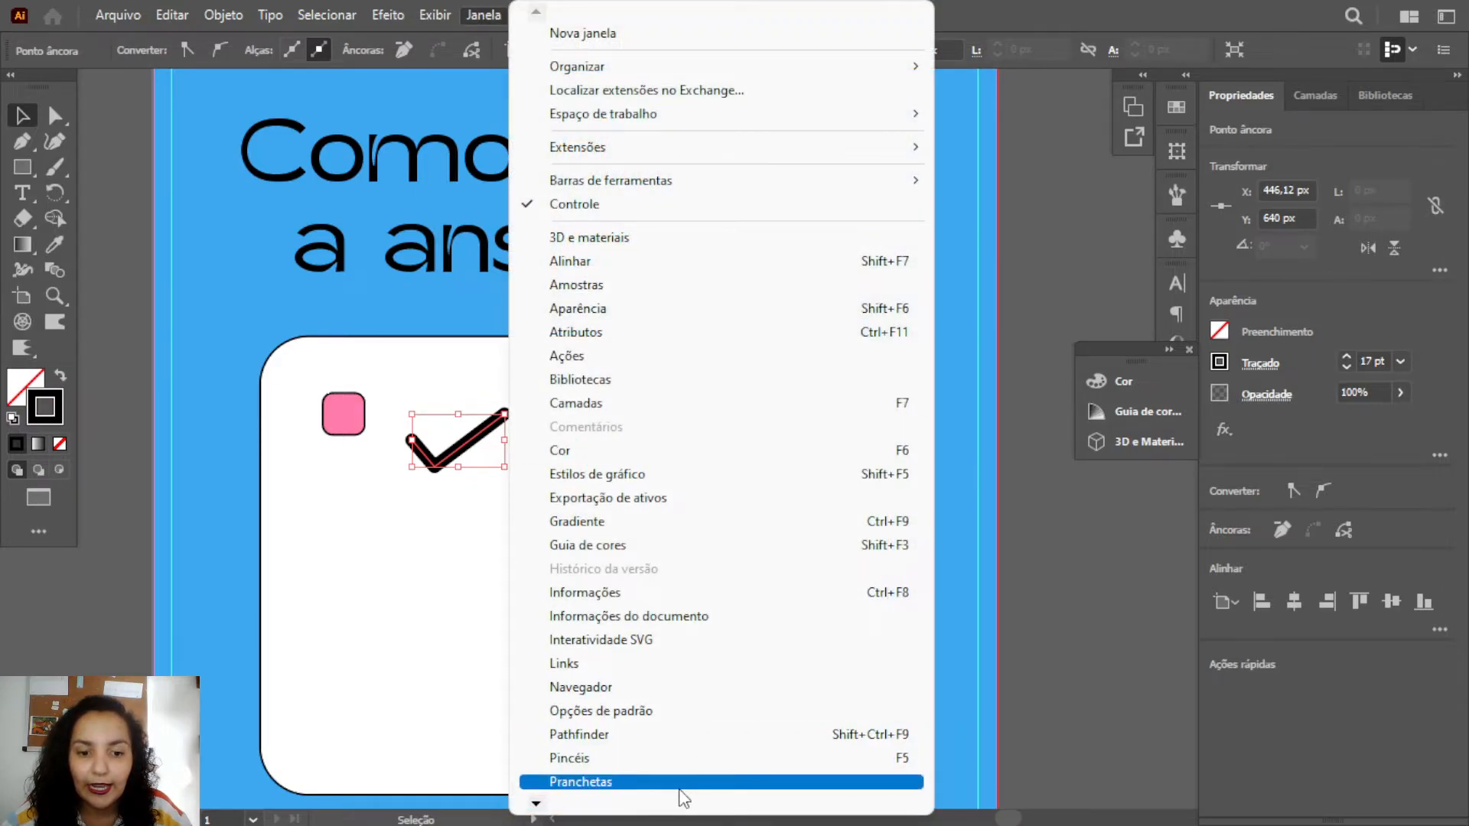
left_click(694, 761)
scroll(1047, 283, "down", 2)
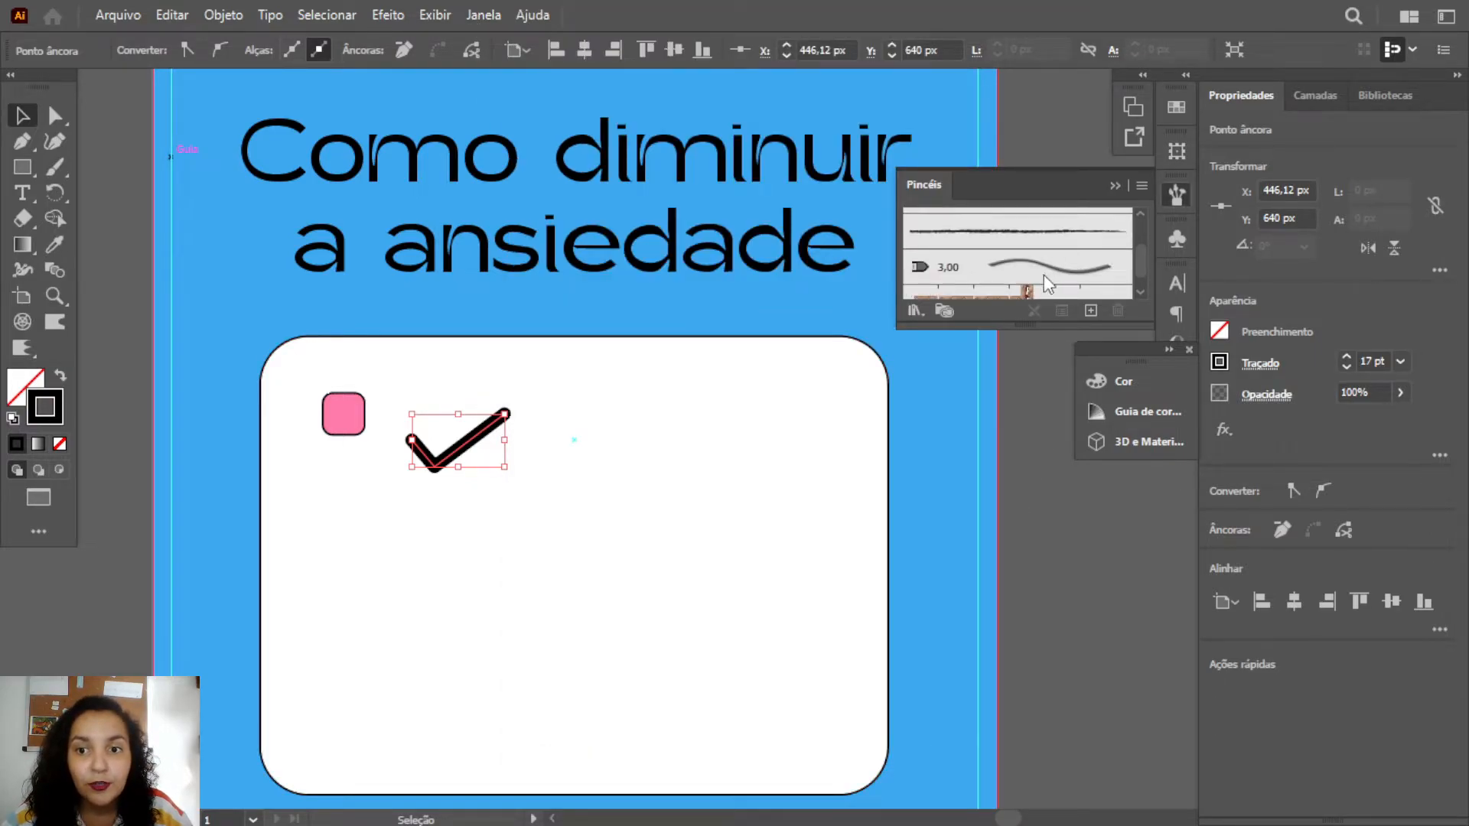
left_click(1029, 233)
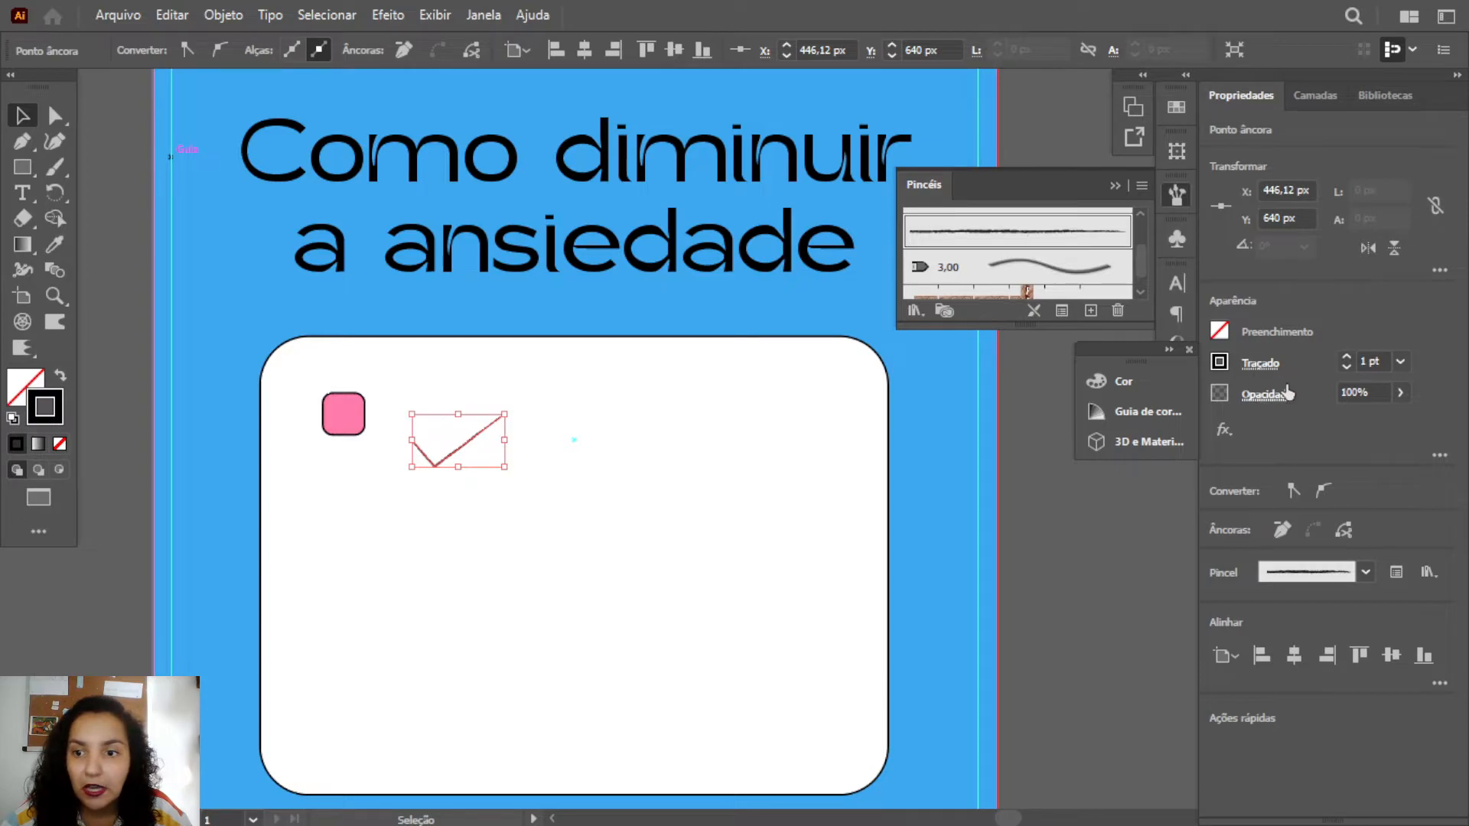
- Try stroke weights of 6 pt and 3 pt on the brushed check mark, then settle on 5 pt
left_click(1346, 357)
left_click(1346, 356)
left_click(1346, 356)
left_click(1346, 357)
left_click(1346, 356)
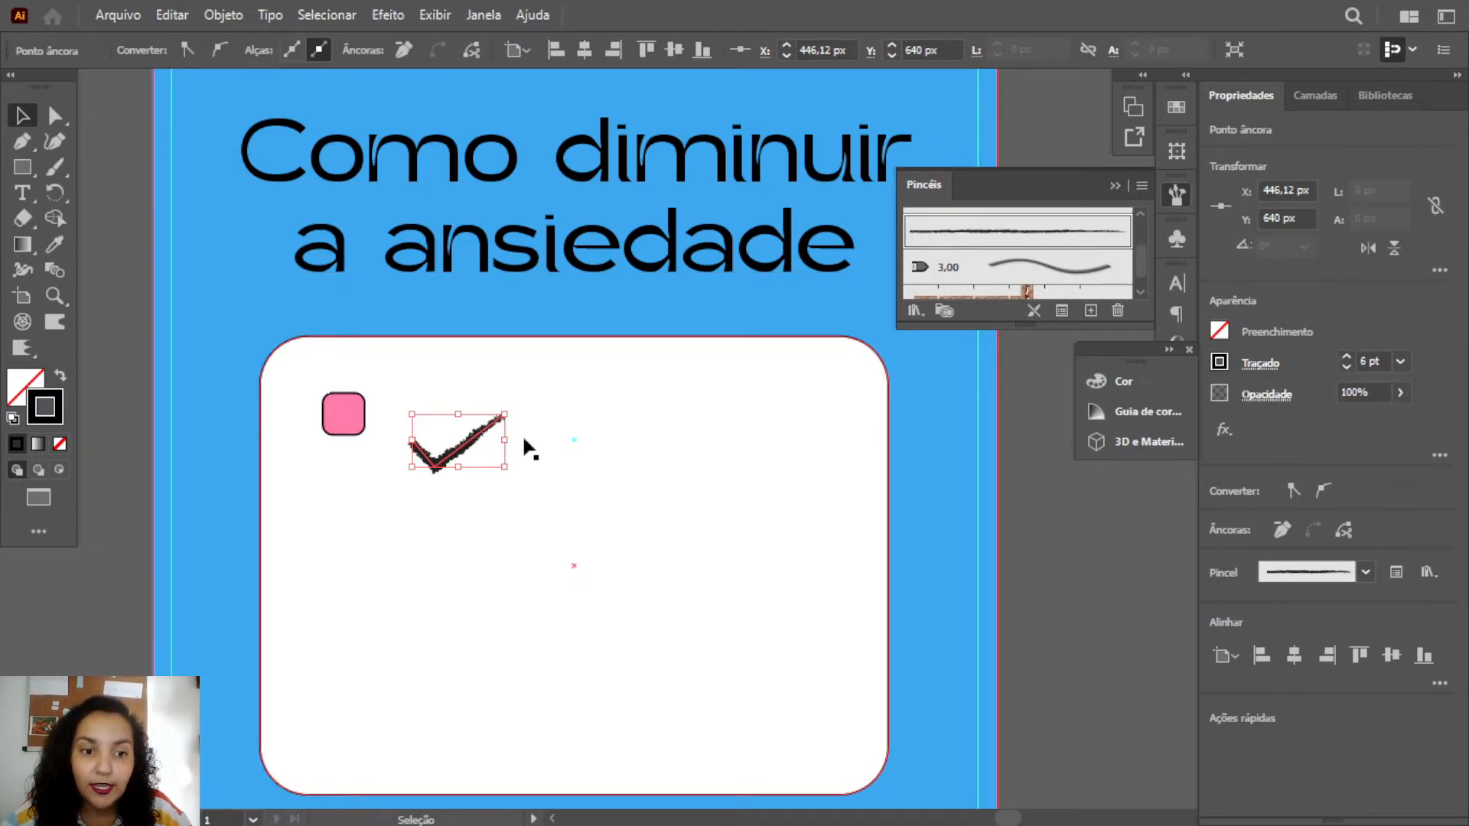
left_click(1347, 366)
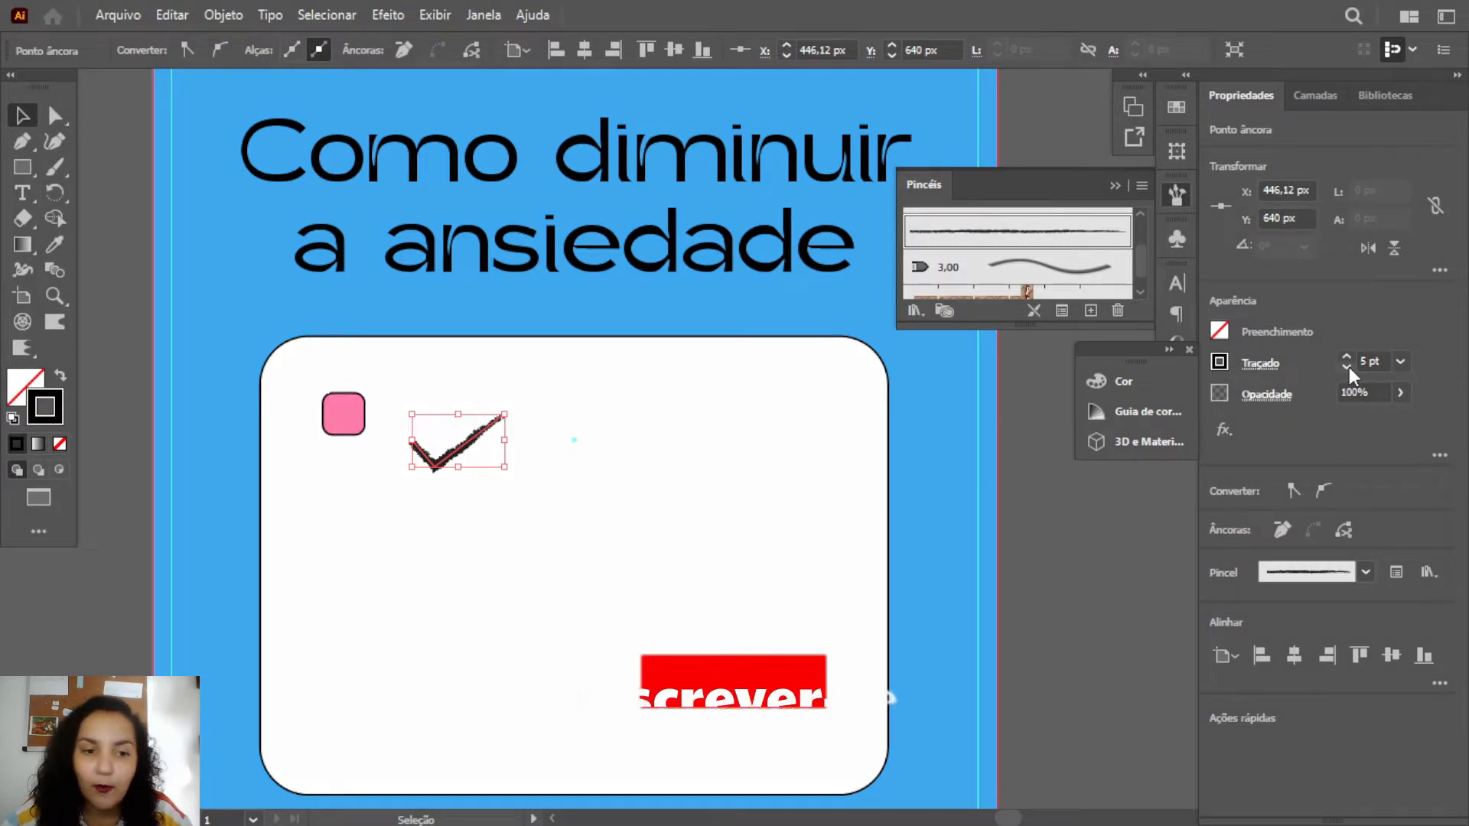
left_click(1347, 367)
left_click(1347, 367)
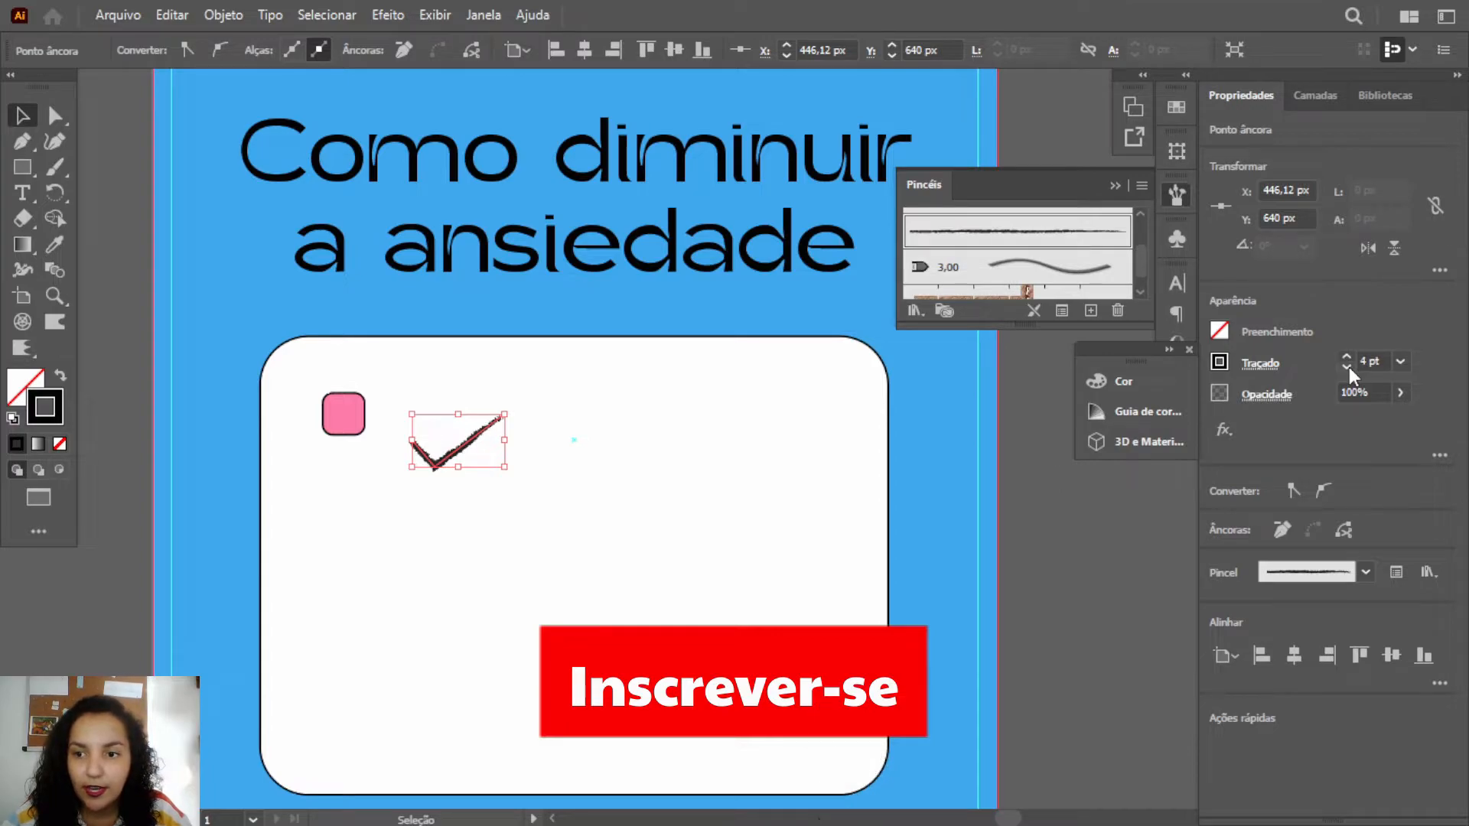
left_click(1033, 406)
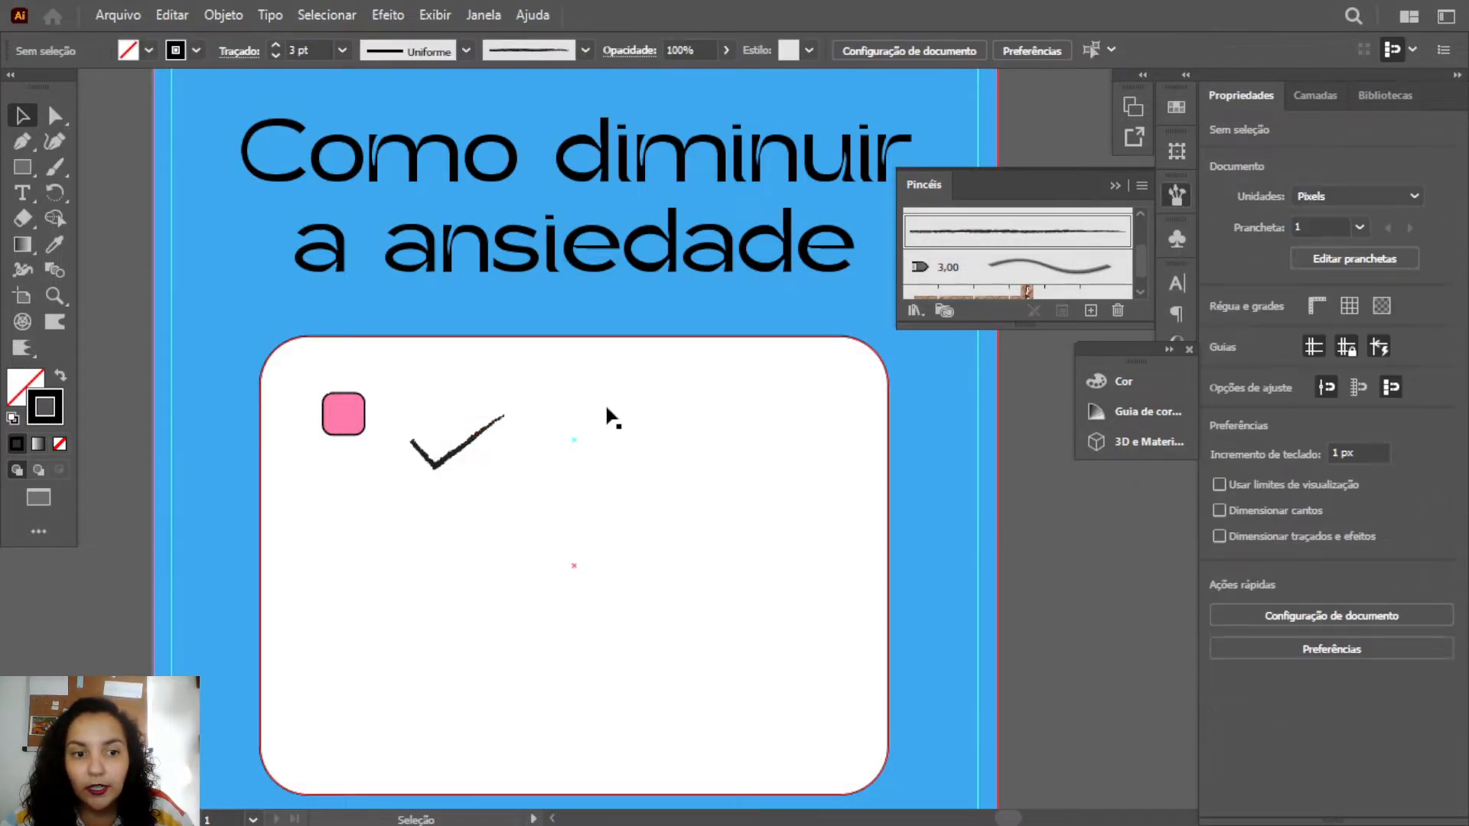
left_click(459, 457)
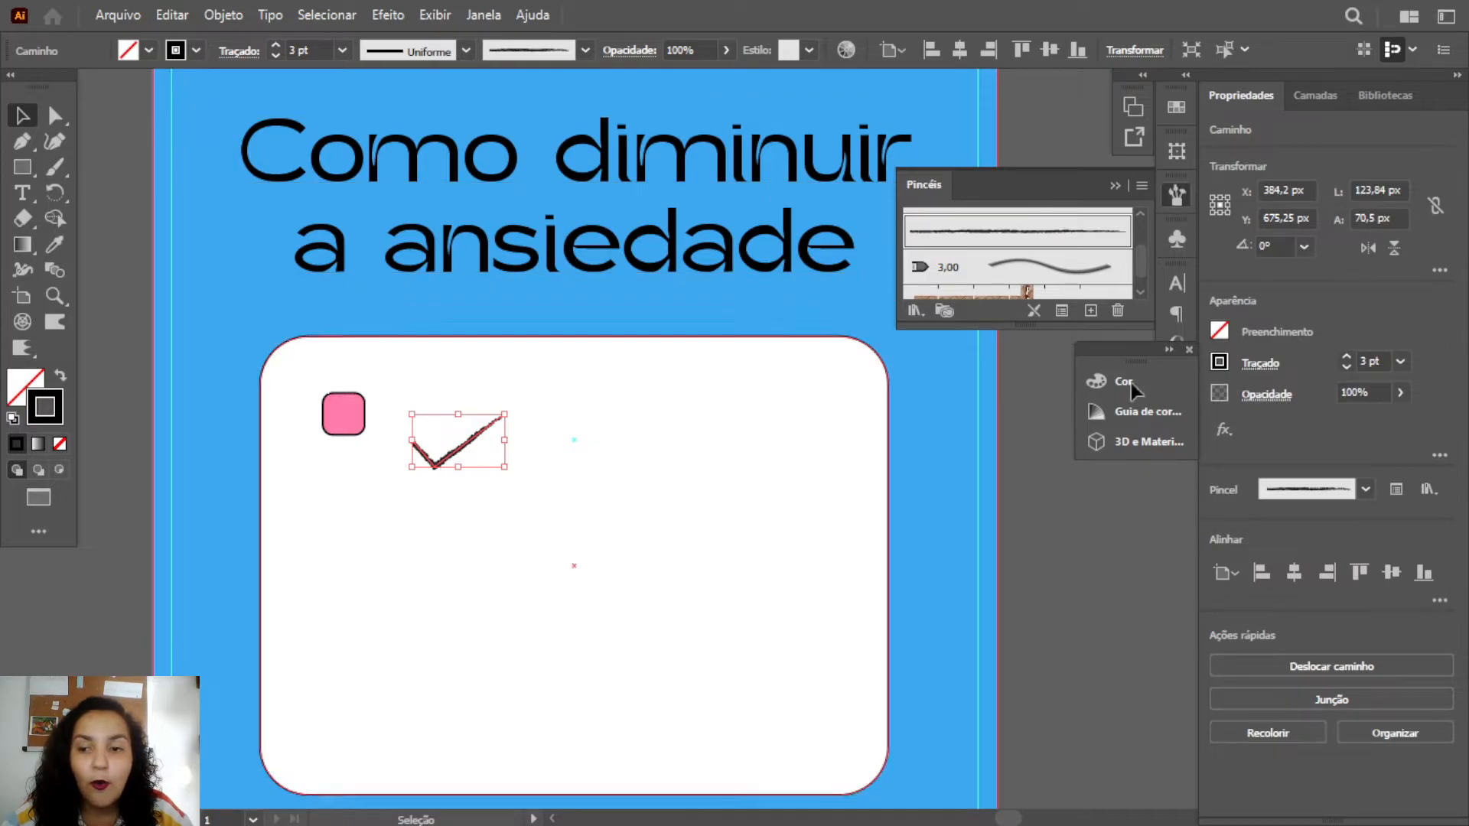
left_click(1346, 357)
left_click(1345, 356)
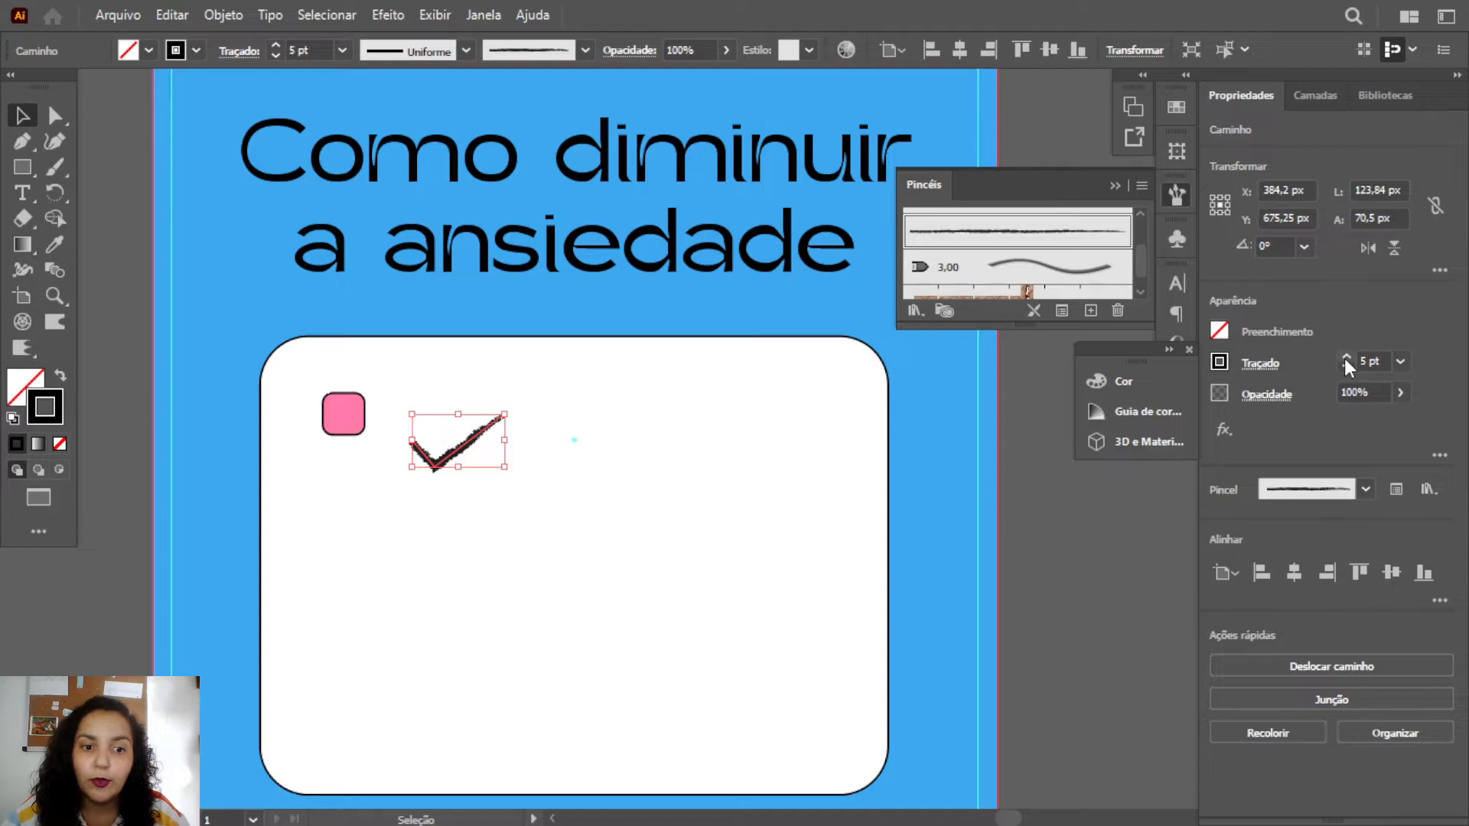
- Expand the appearance of the brushed check mark into filled shapes and deselect it
left_click(226, 12)
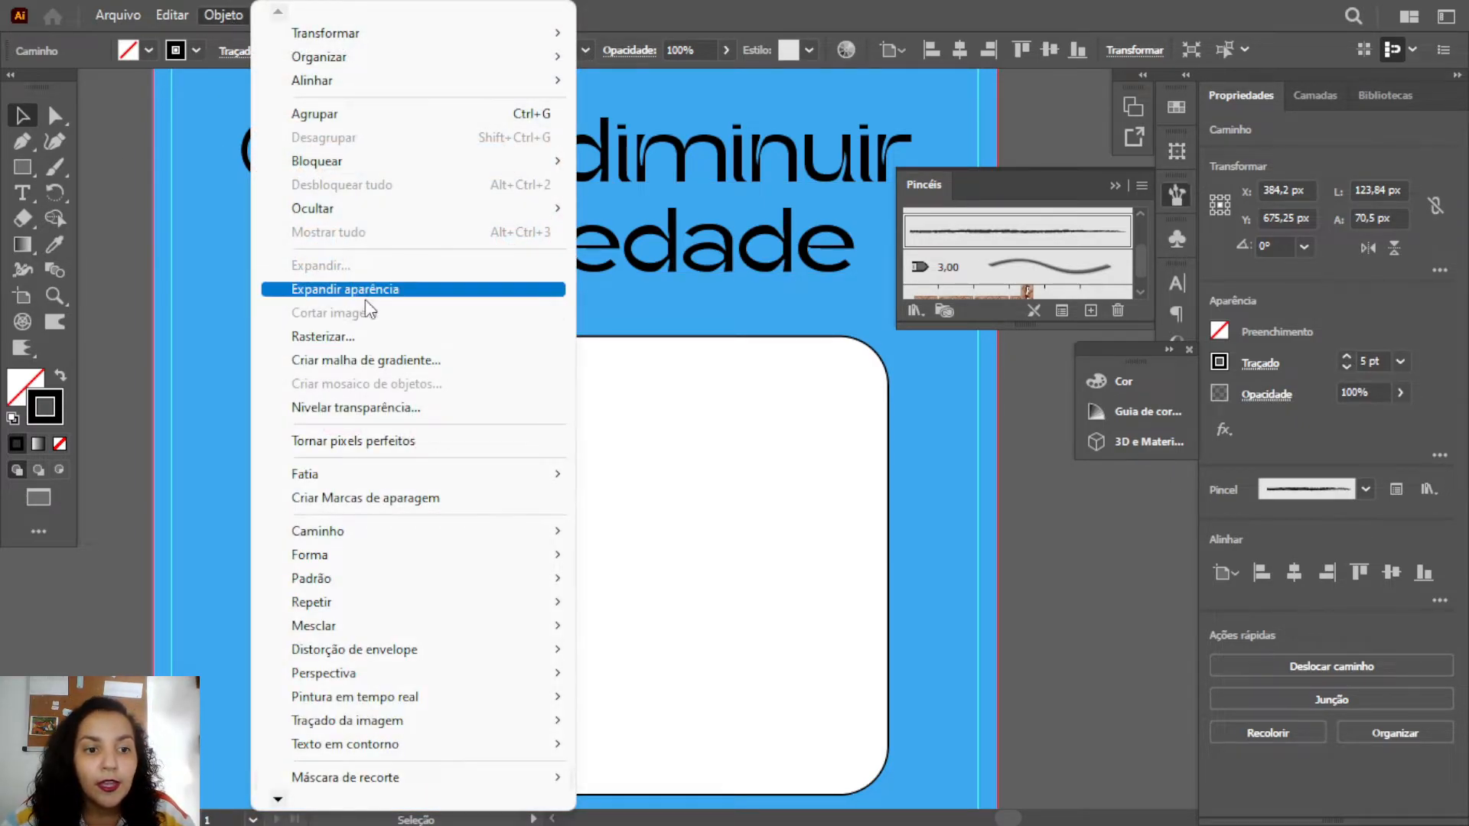
left_click(370, 295)
left_click(1015, 537)
- Change the expanded check mark's fill to green
left_click(463, 459)
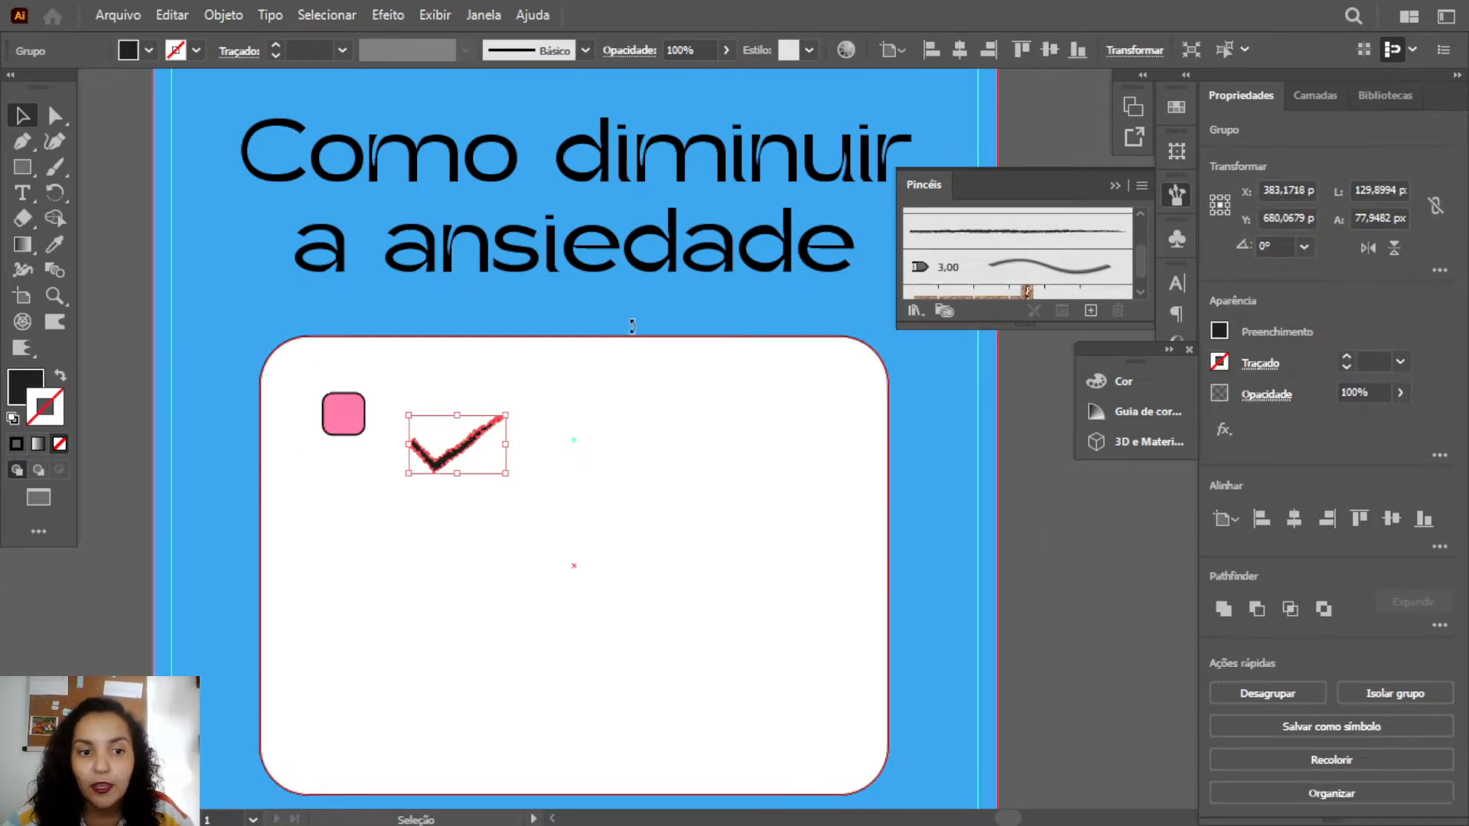
left_click(1177, 107)
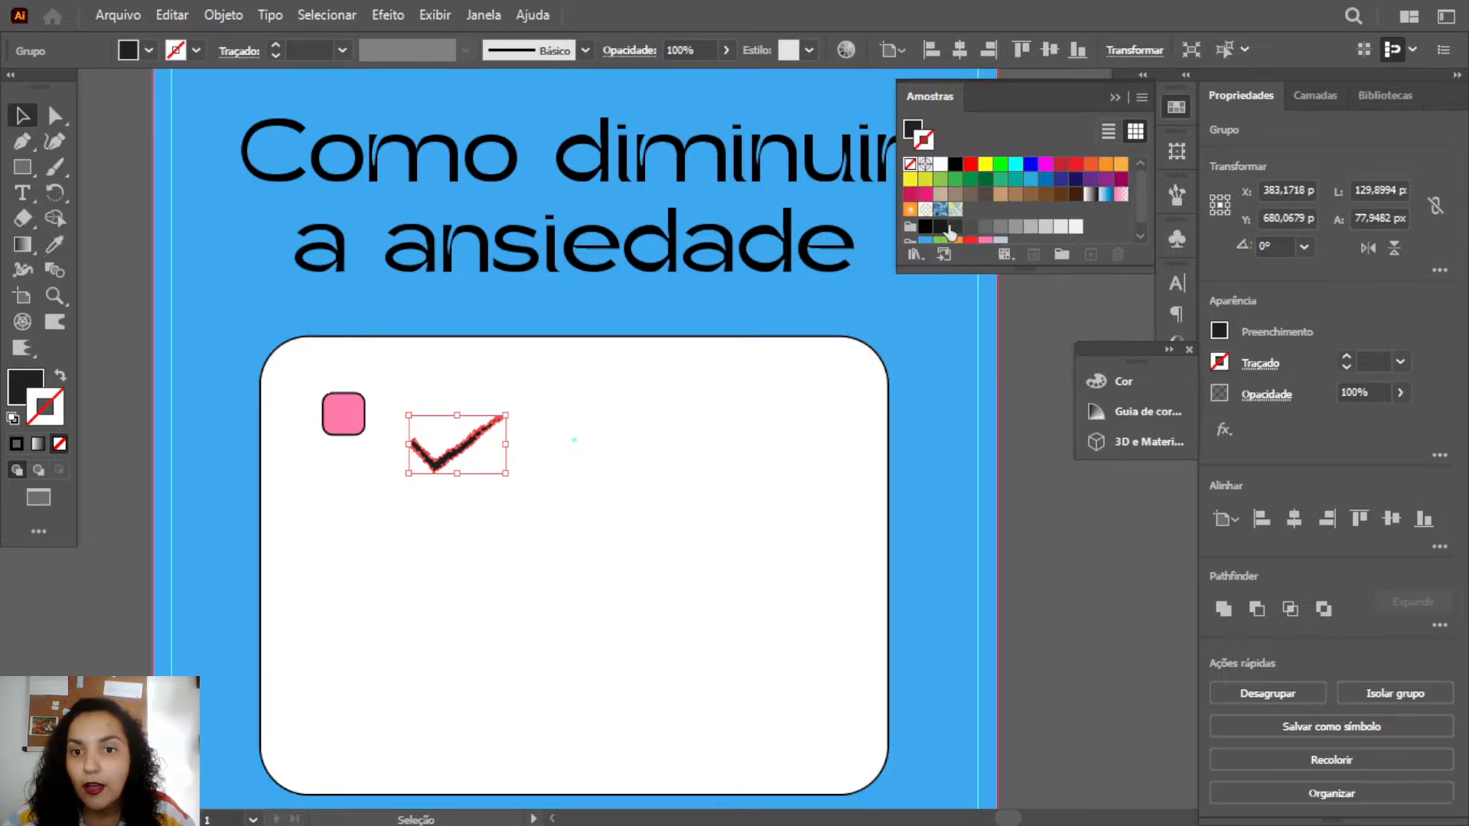
left_click(972, 181)
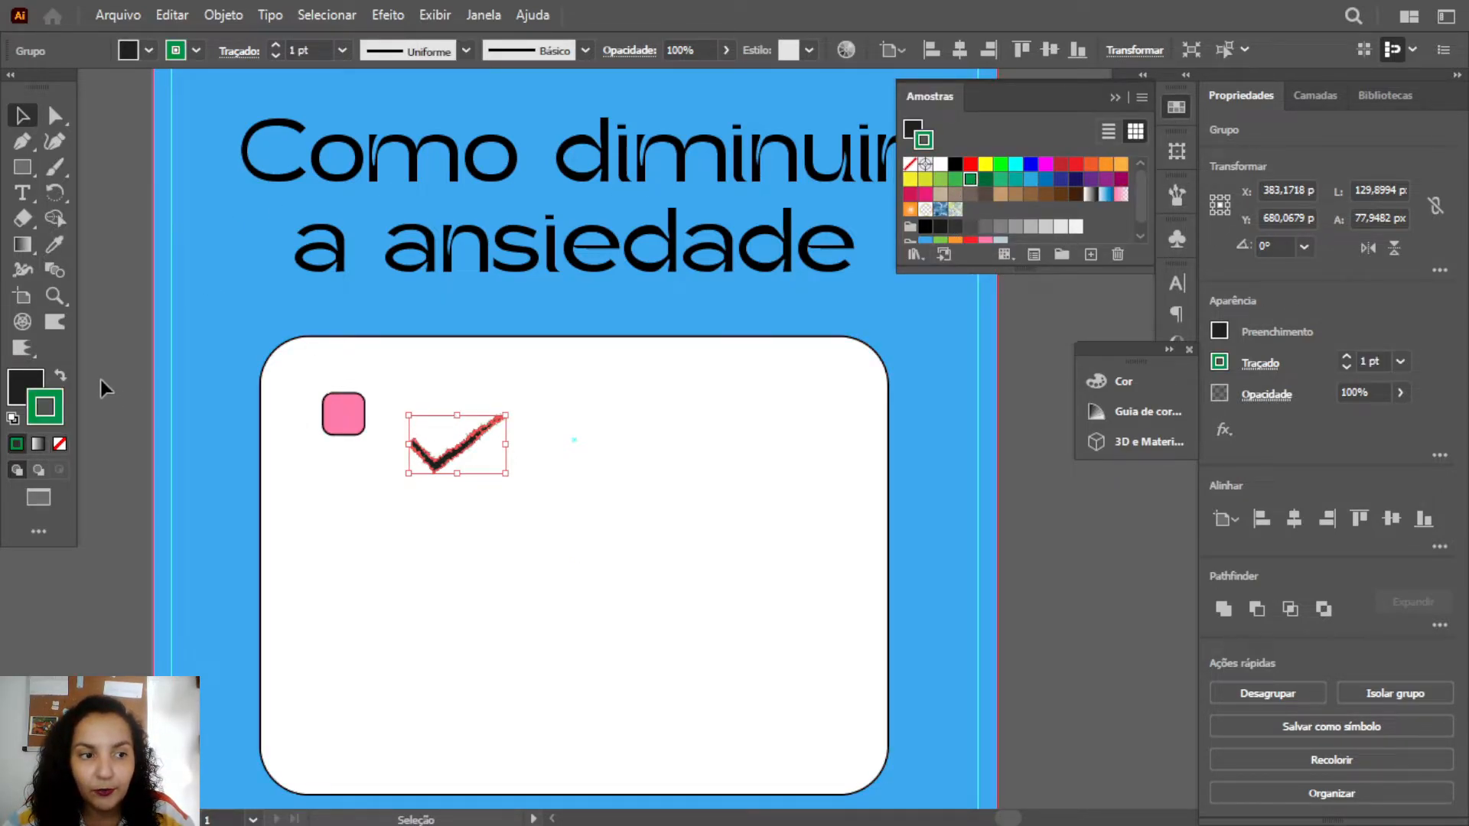
left_click(65, 374)
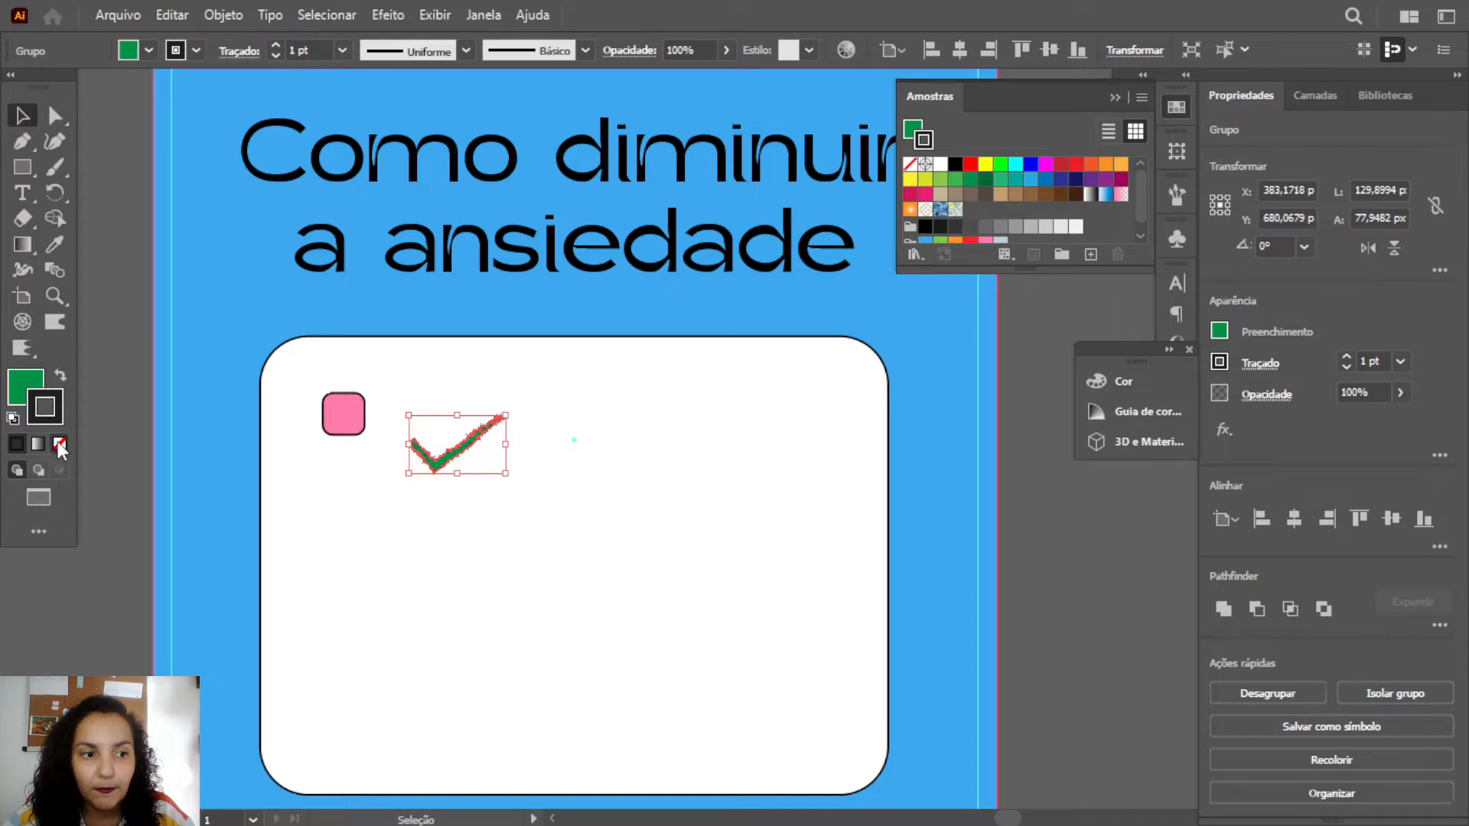
- Place the check mark over the pink square at about 84 × 50 px and fill it black without a stroke
left_click_drag(450, 467, 355, 418)
left_click(955, 165)
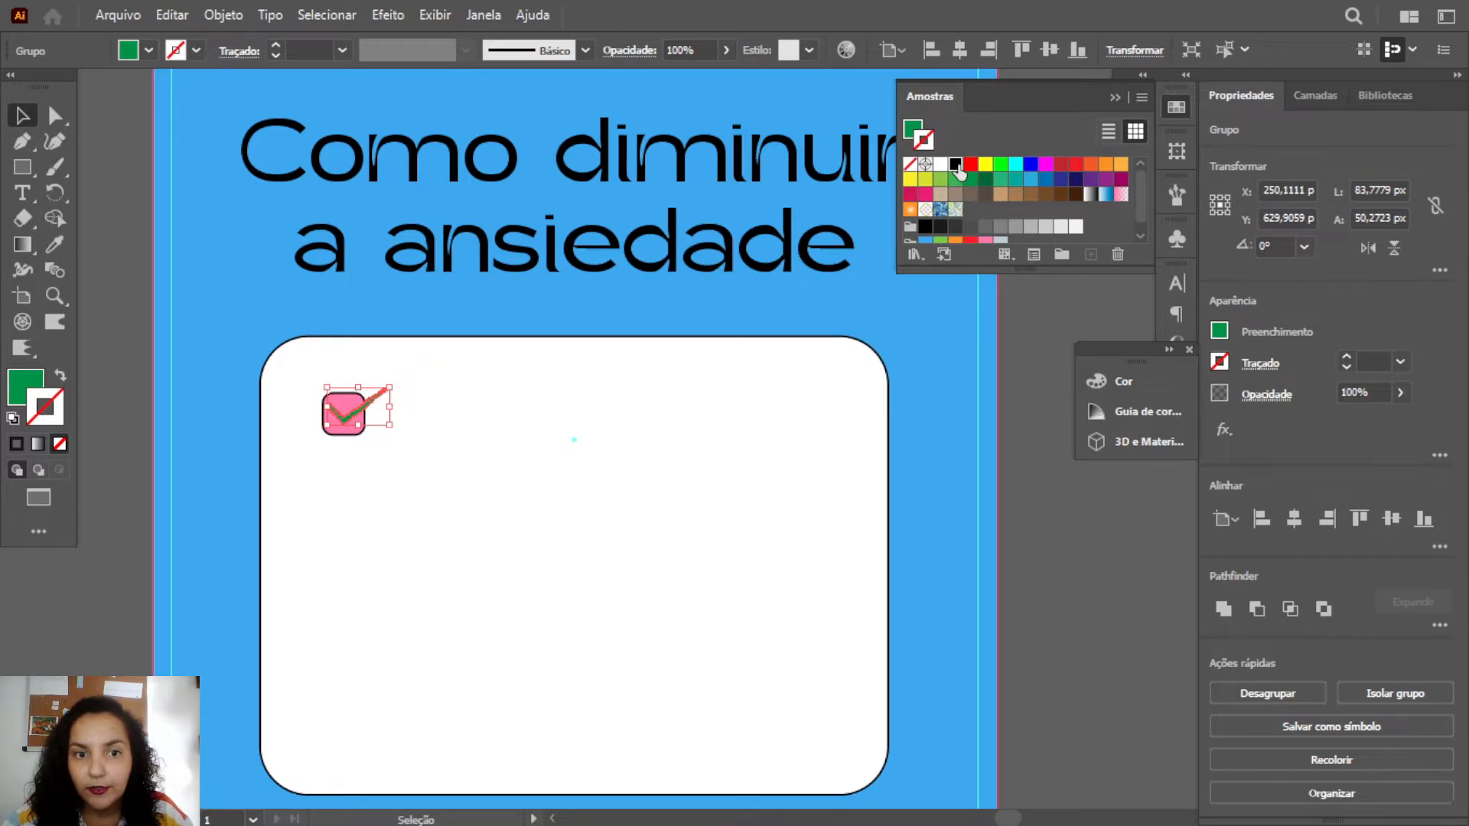
left_click(60, 377)
left_click(59, 444)
left_click(505, 410)
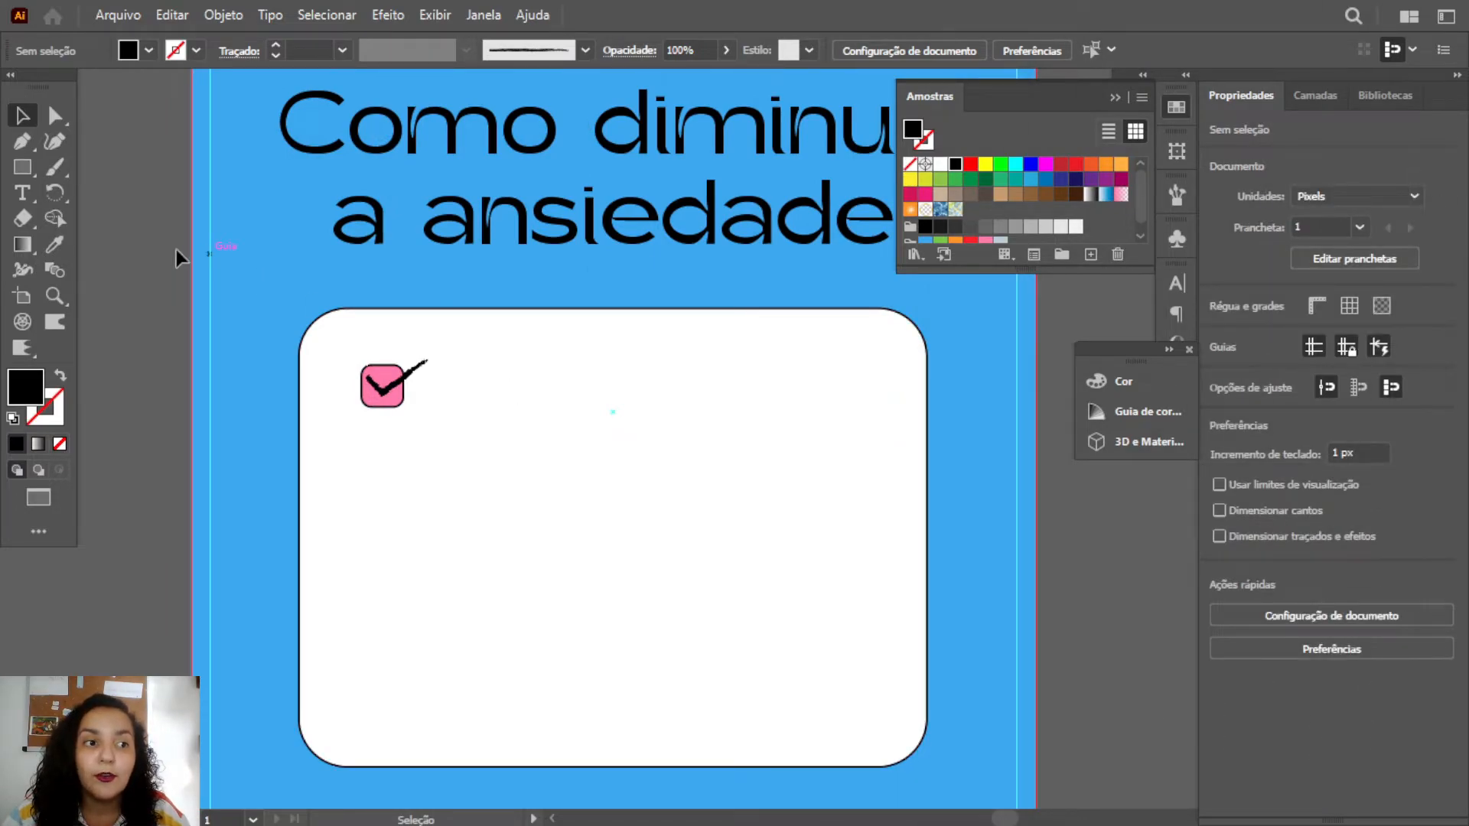
- Add an area text box about 608 × 78 px beside the pink checkbox and set its font size to 59 pt
left_click(22, 193)
left_click_drag(436, 371, 889, 428)
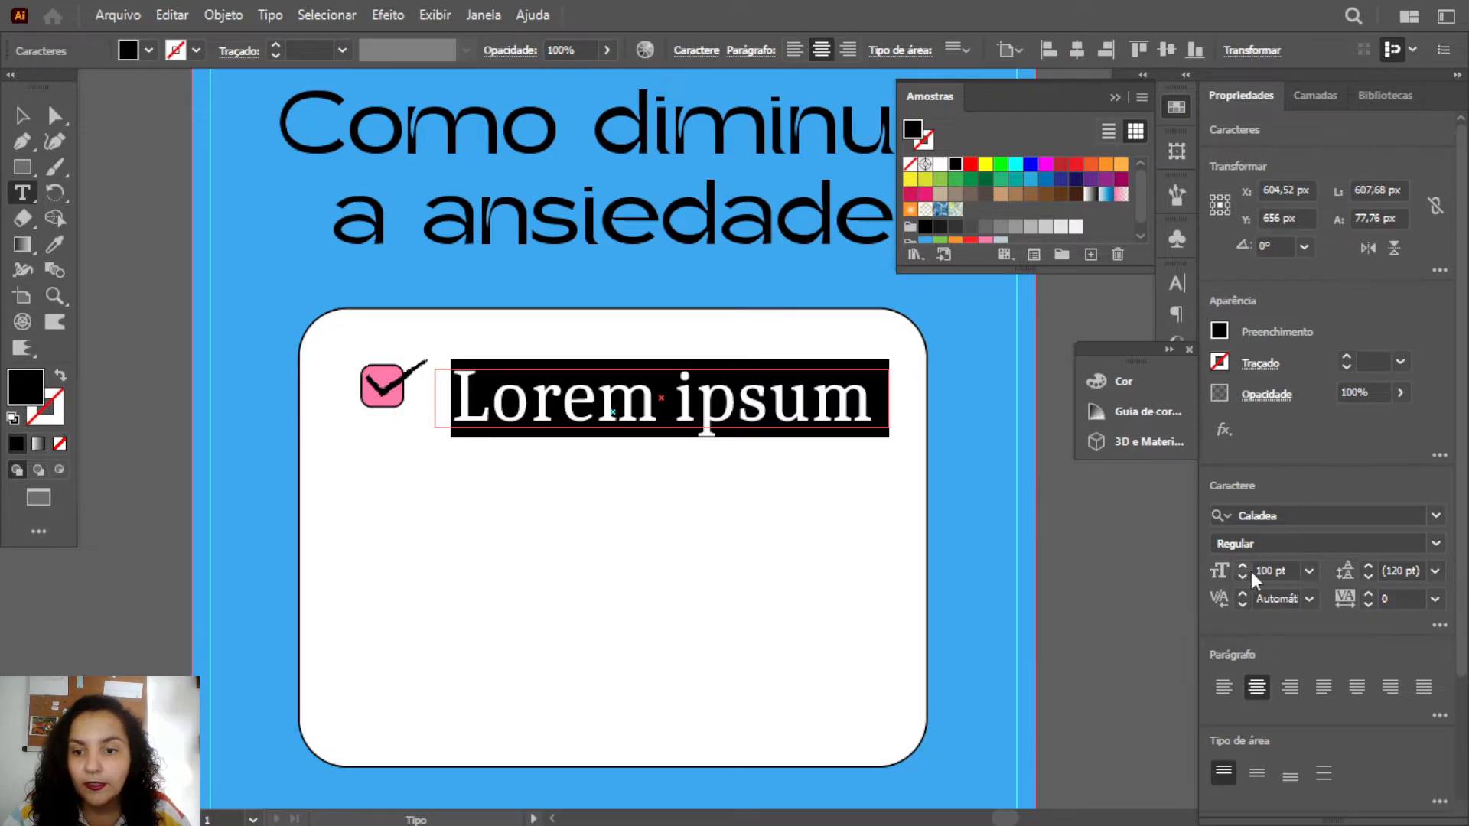
left_click(1272, 516)
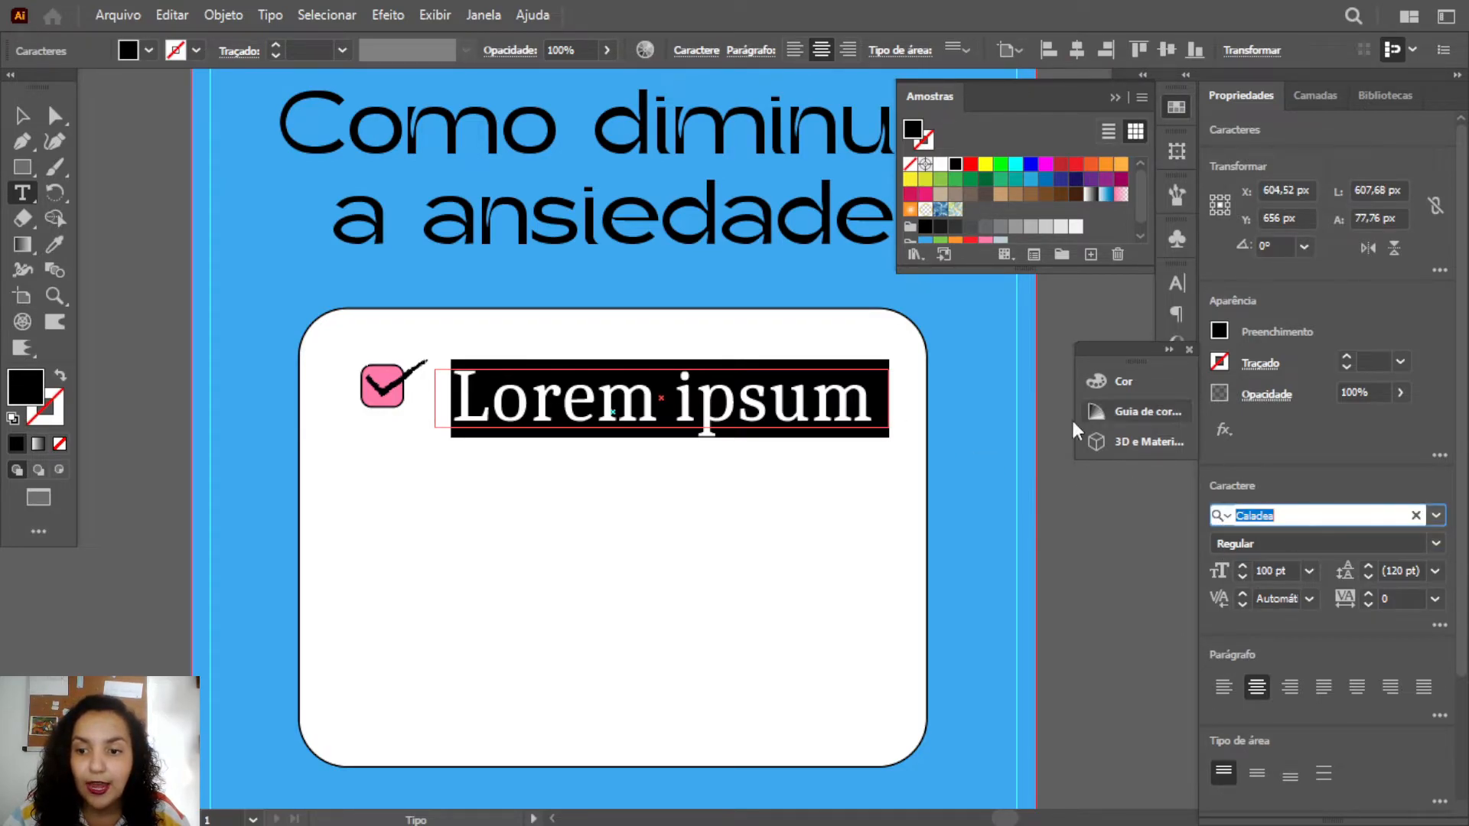
left_click(1244, 578)
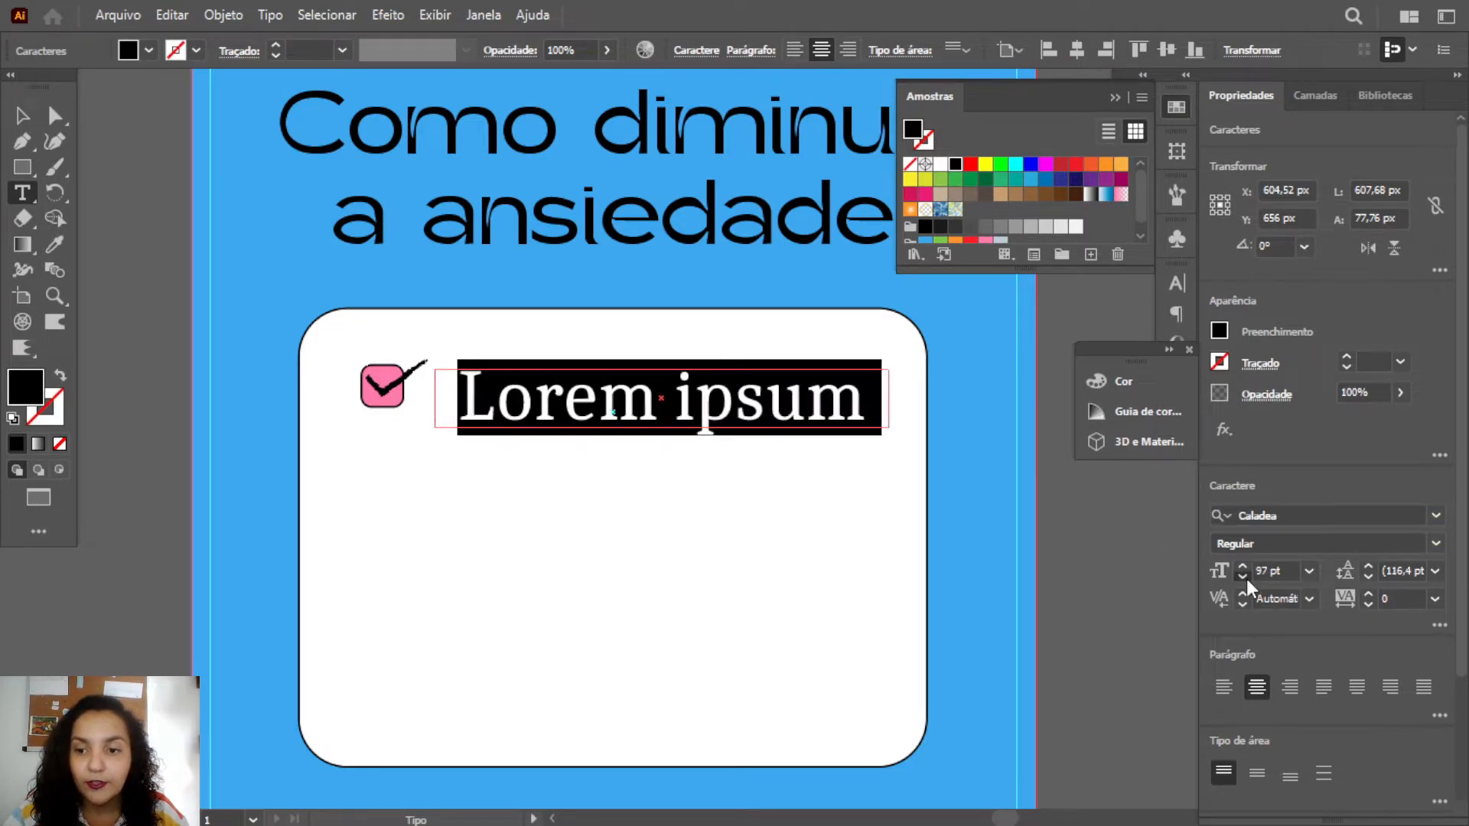
left_click_drag(1247, 579, 1246, 579)
left_click(795, 388)
scroll(711, 302, "up", 1)
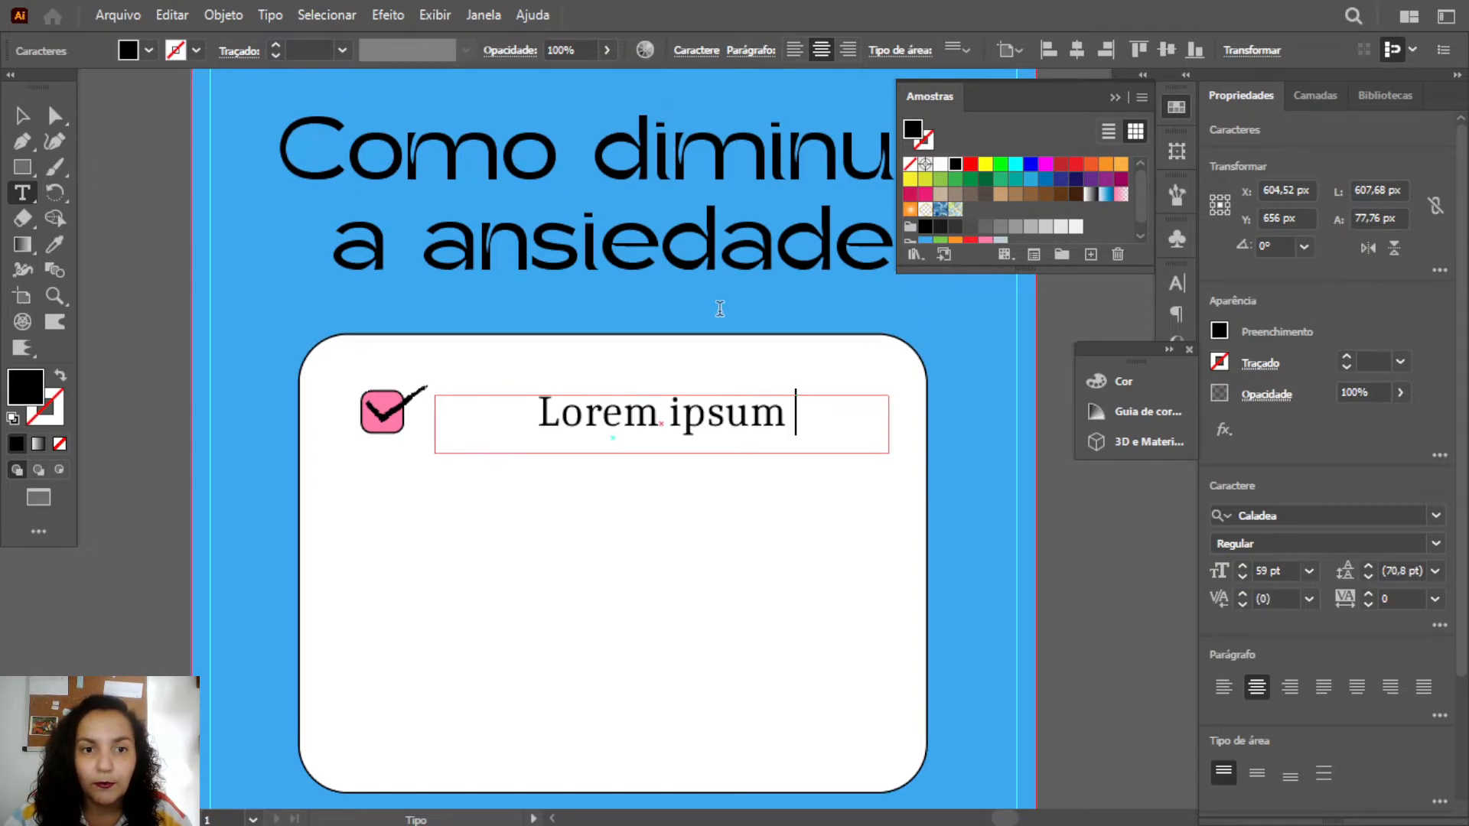
- Replace the placeholder text beside the pink checkbox with "Pratique atividade física"
left_click_drag(808, 413, 418, 375)
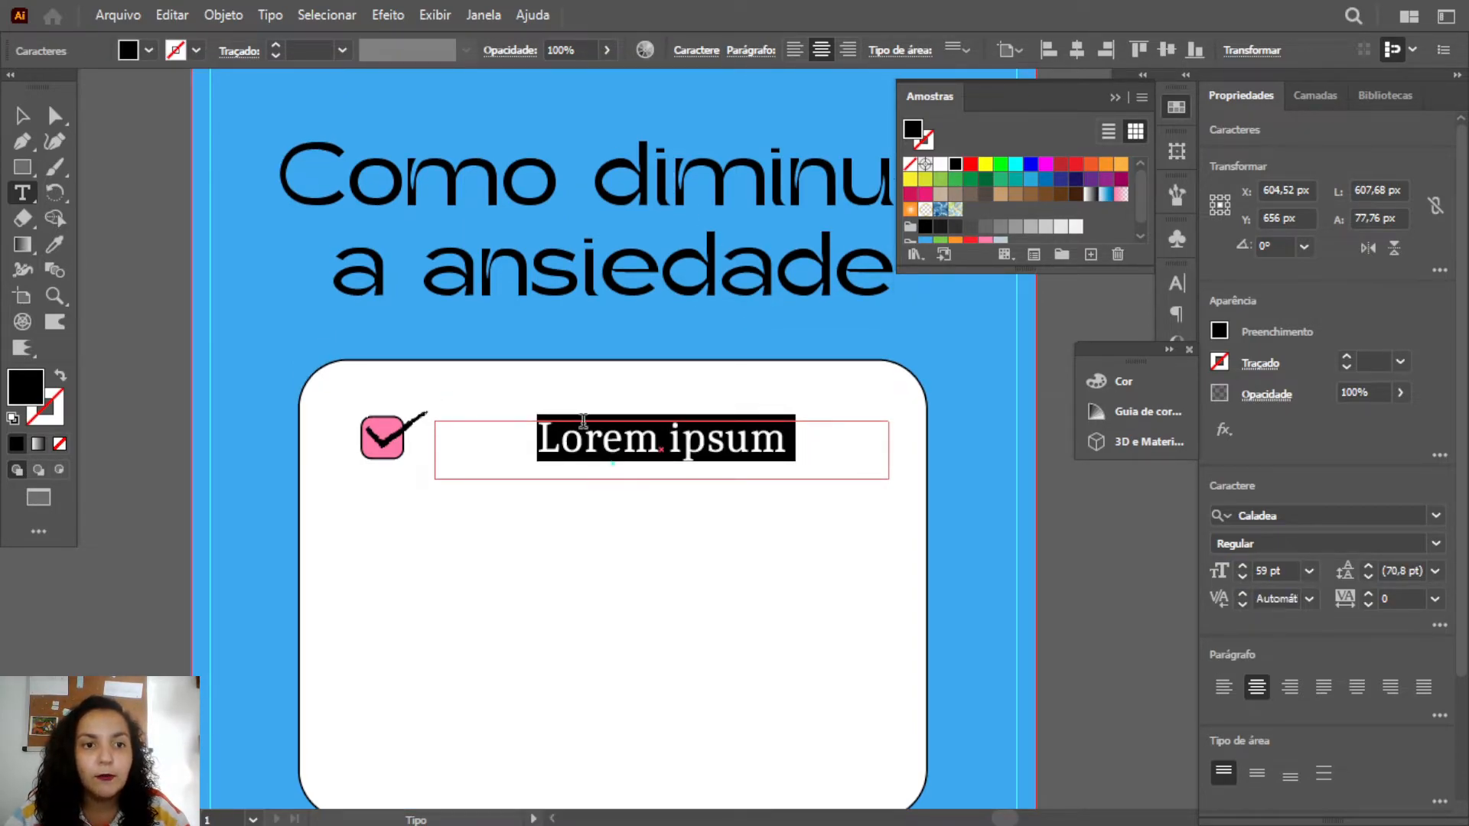
type("Pratic")
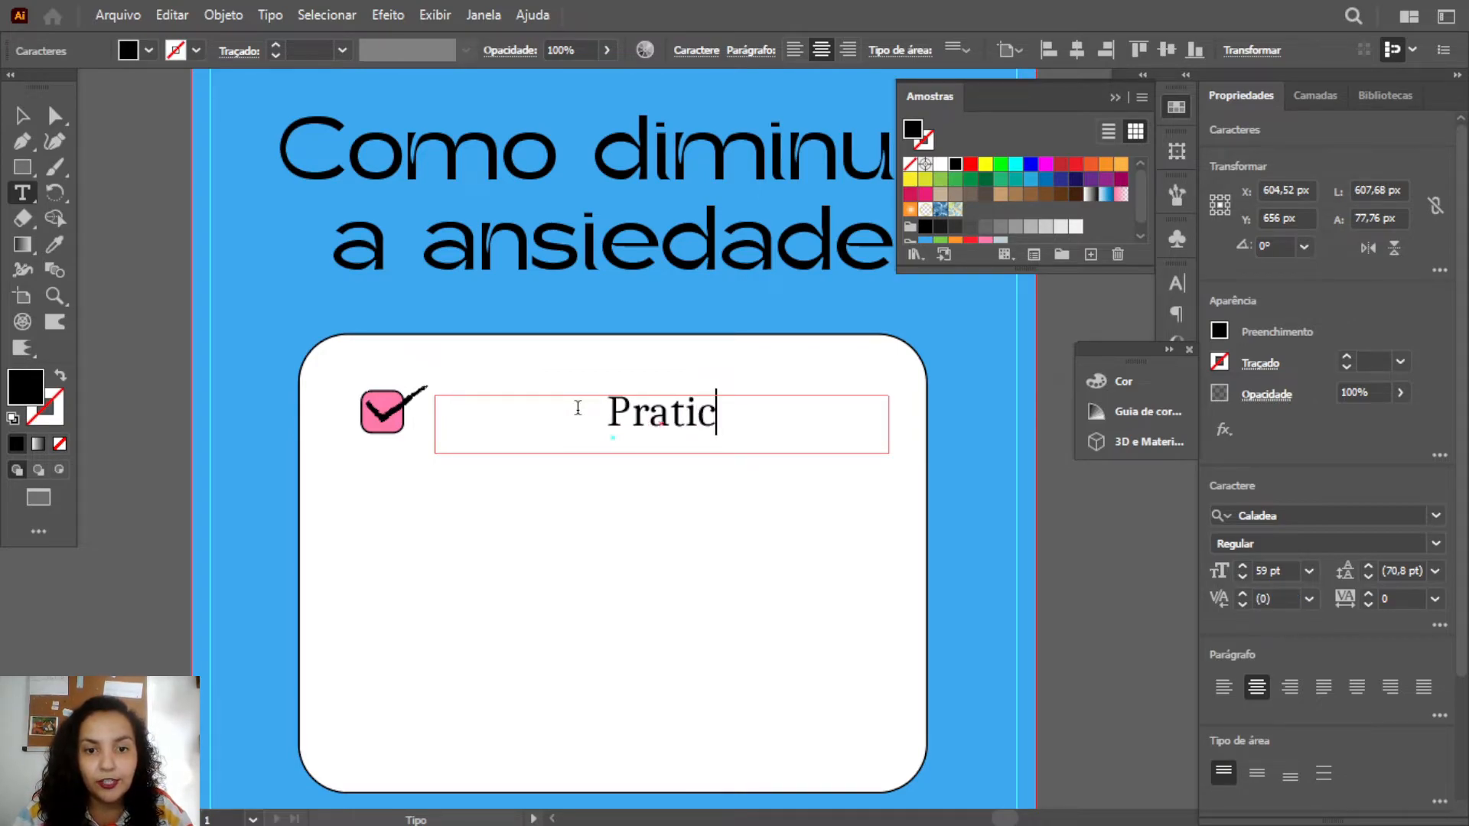
key("BackSpace")
type("qu")
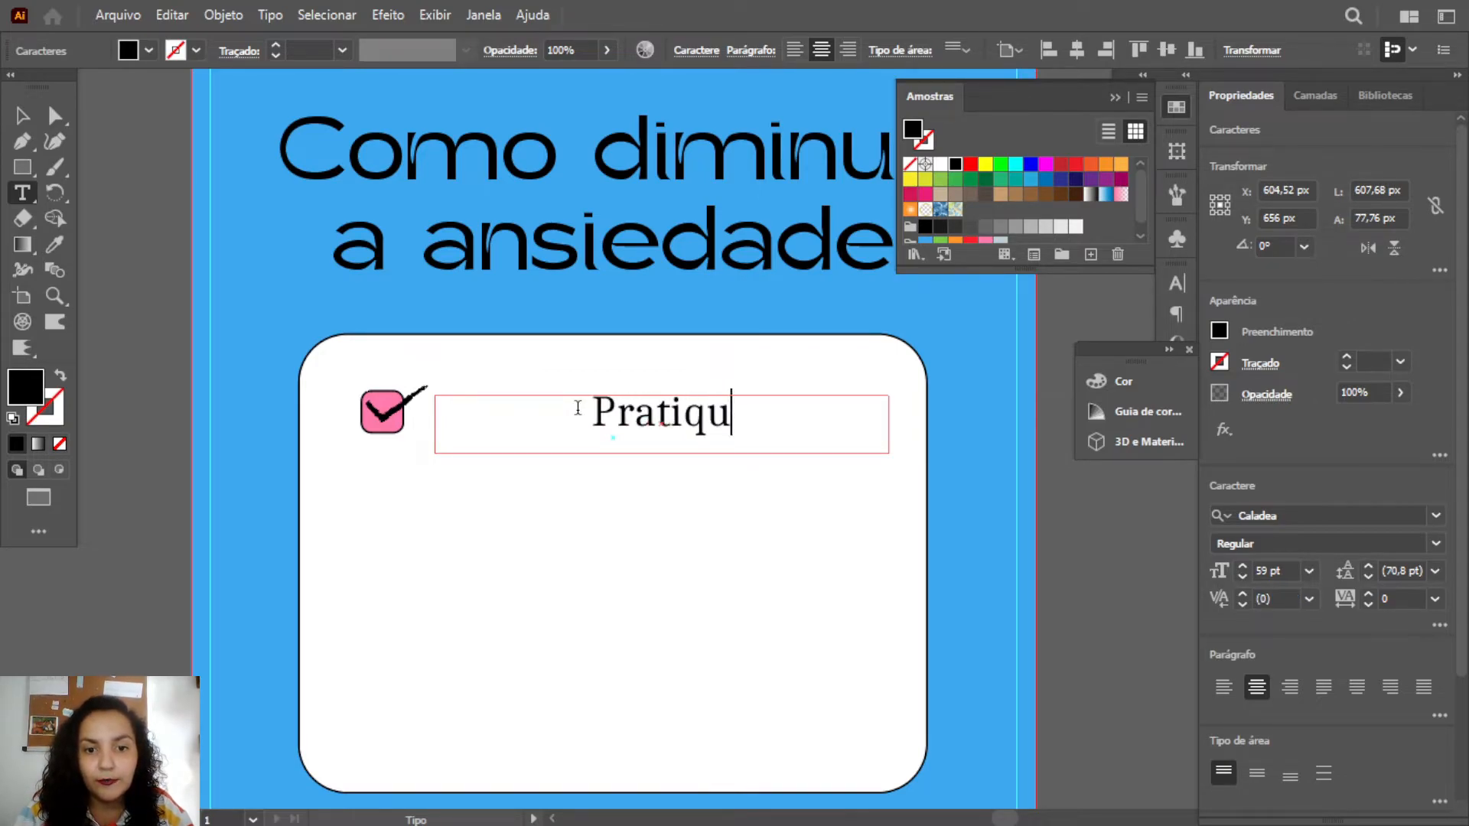
type("e a")
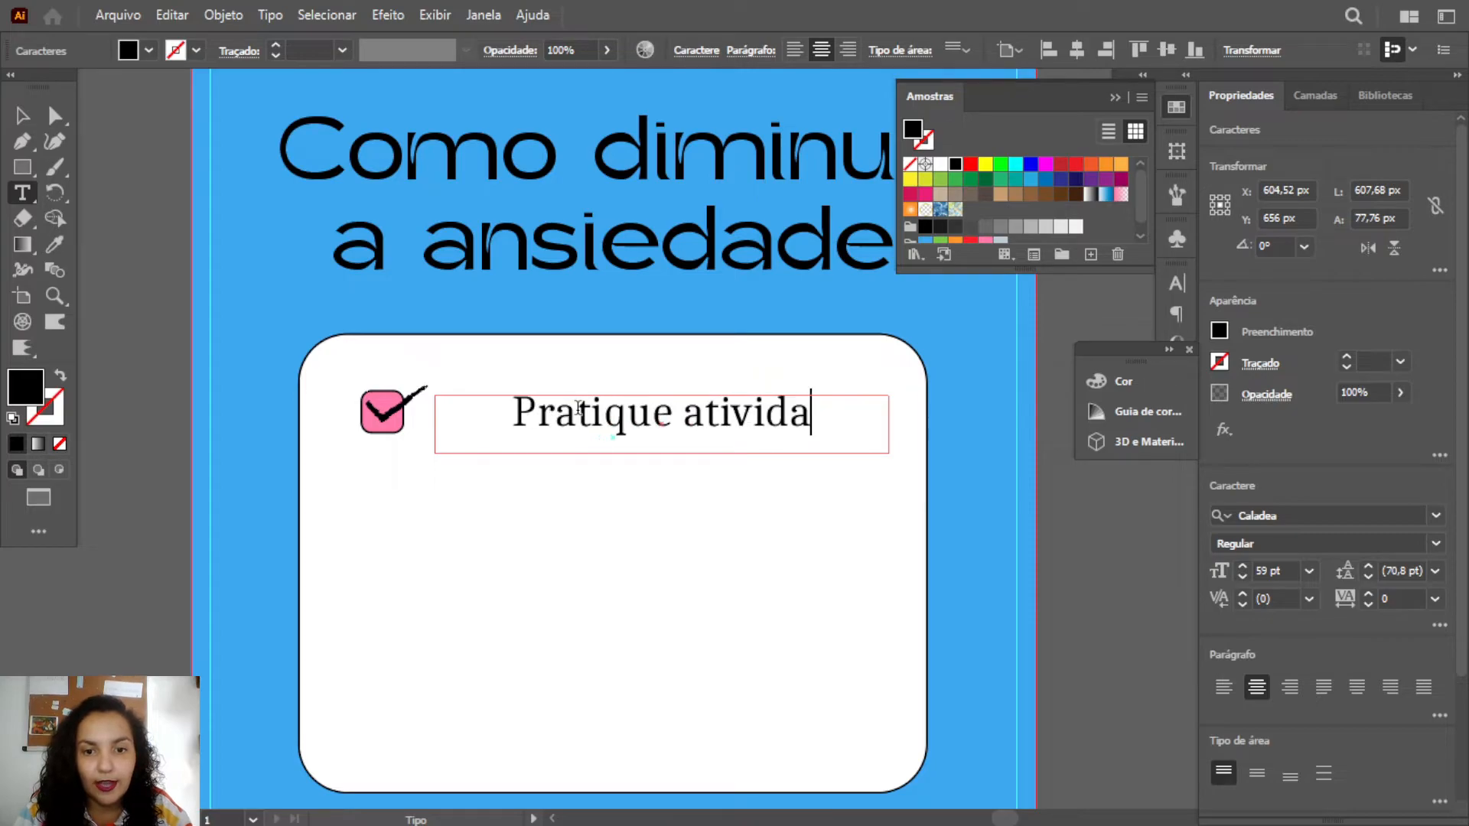
type("tividade física")
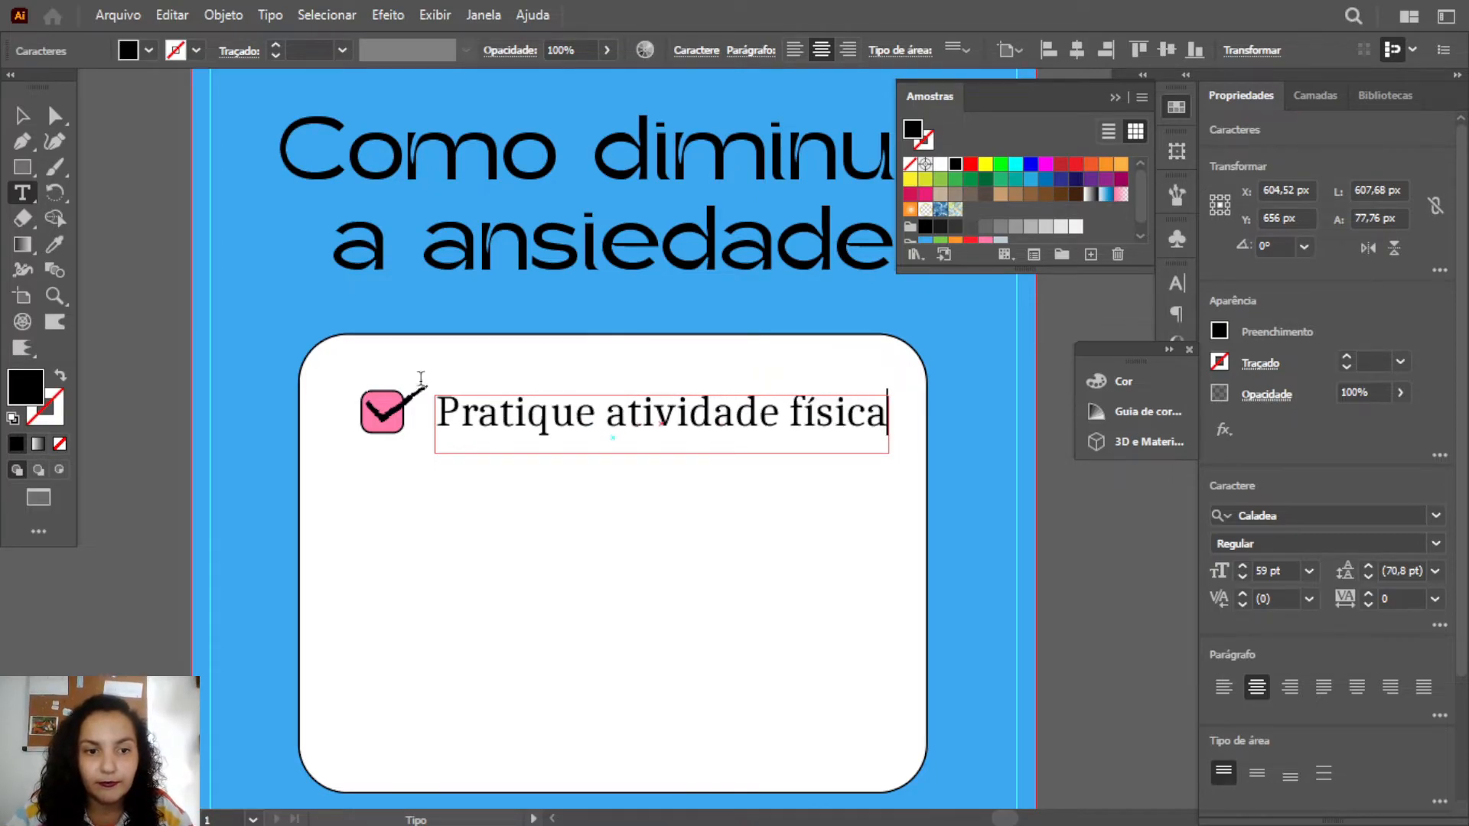
left_click(22, 116)
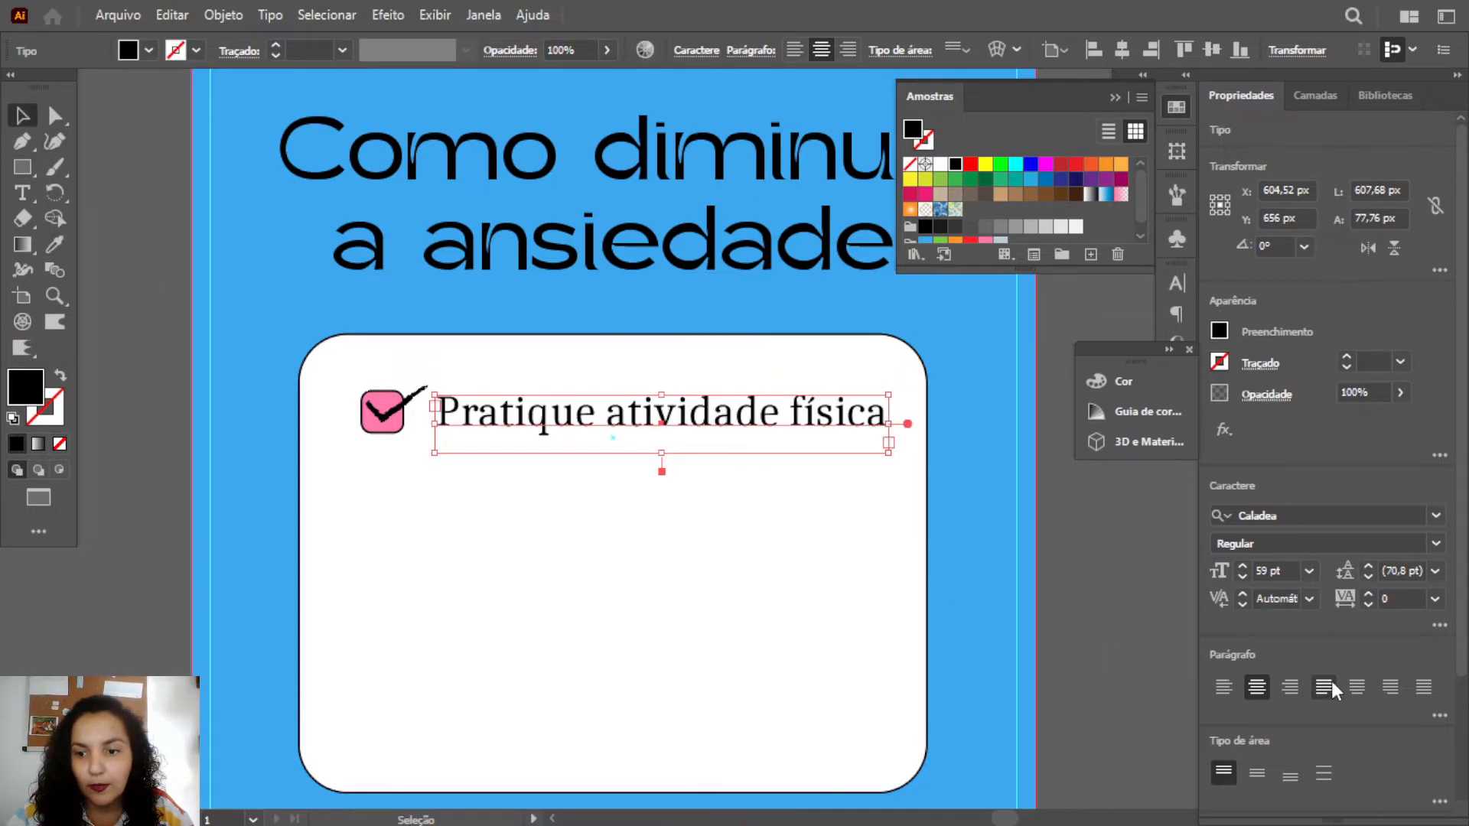
- Centre the checklist text vertically in its area and nudge it up to Y 640 px, level with the checkbox
left_click(1256, 779)
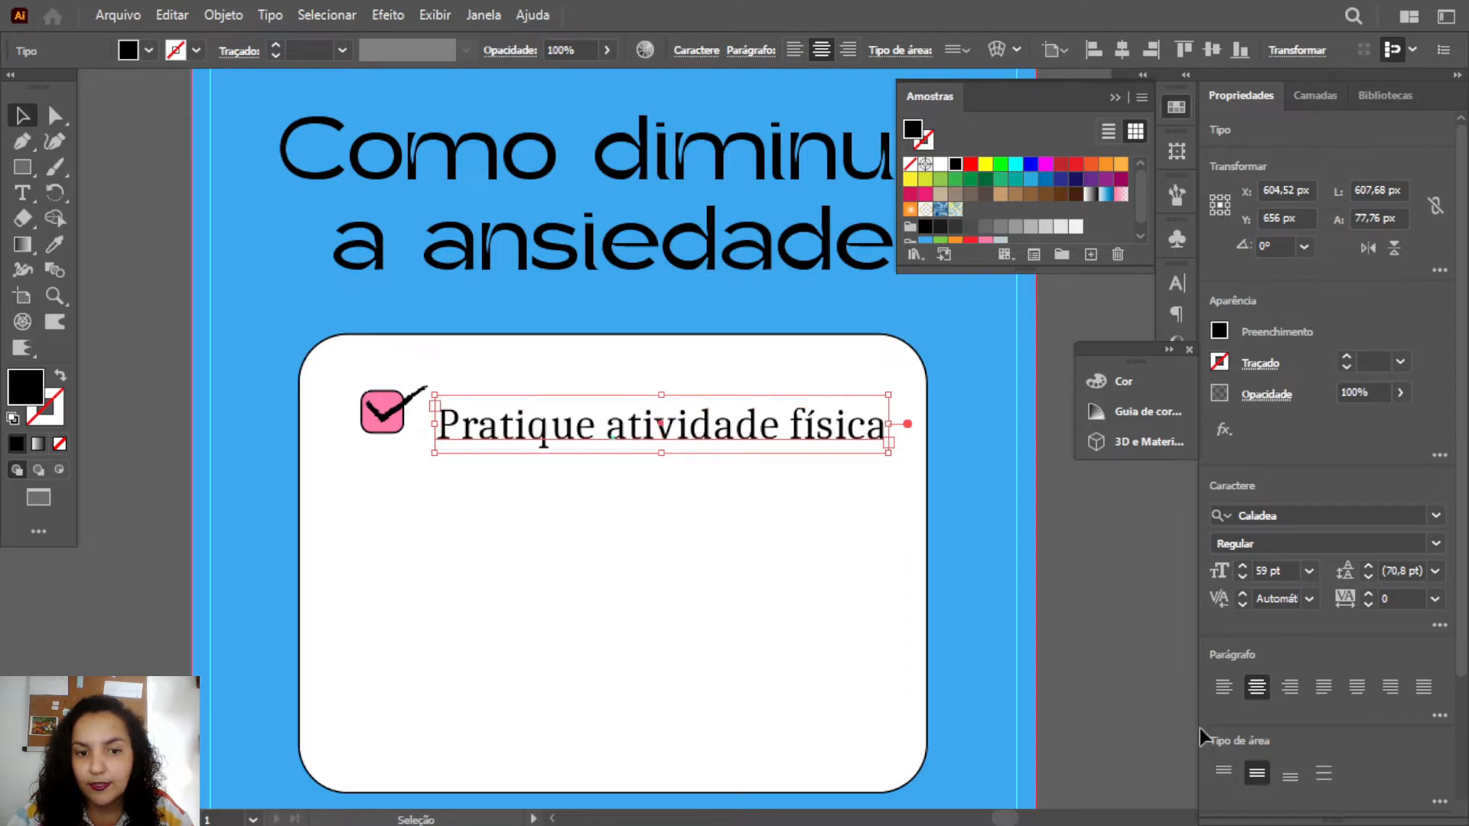
key("Up")
key("Up")
key("Up")
key("Up")
key("Up")
key("Up")
key("Up")
key("Up")
key("Up")
key("Up")
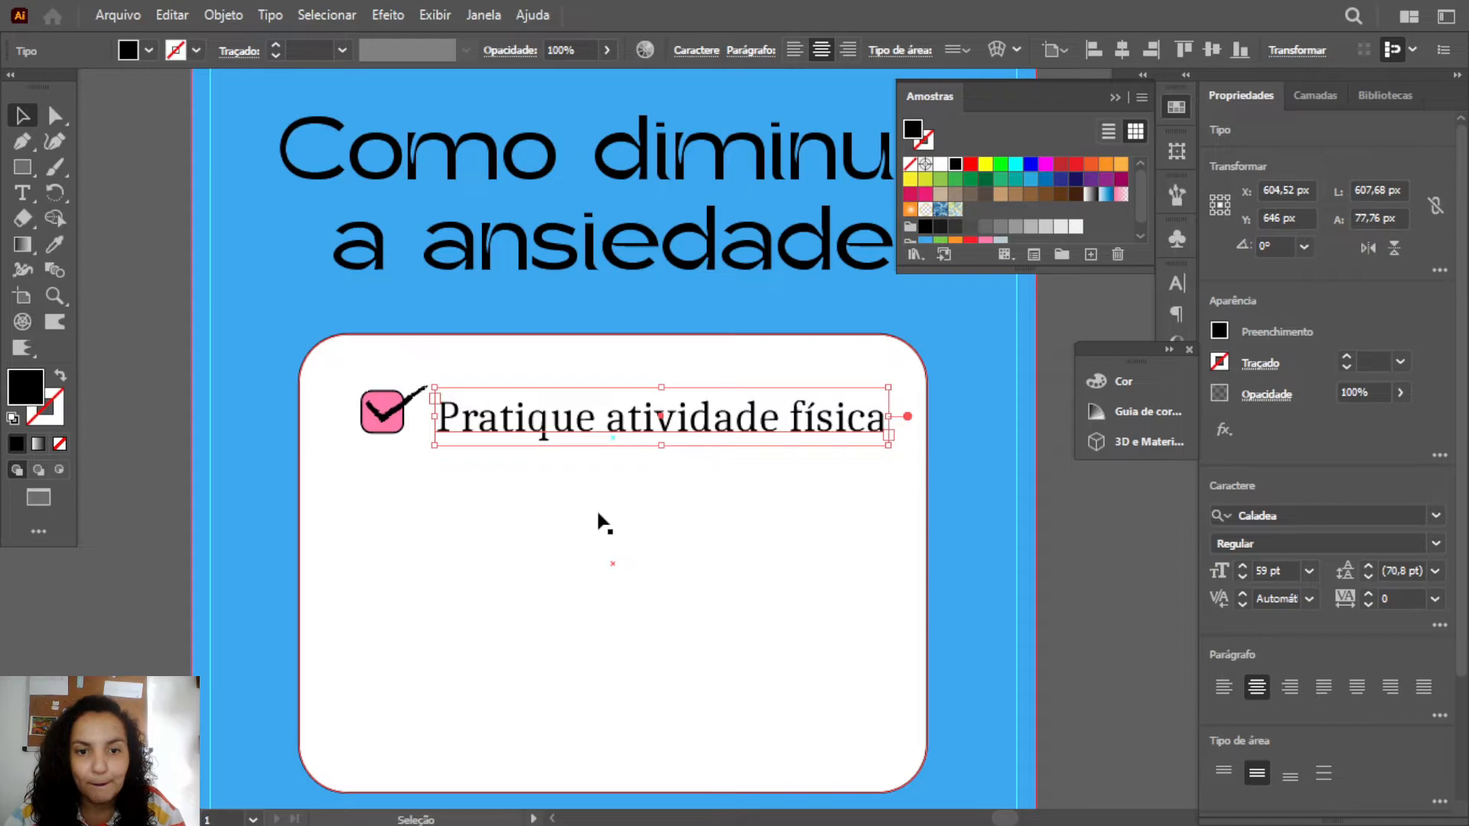
key("Up")
key("Up")
key("Up")
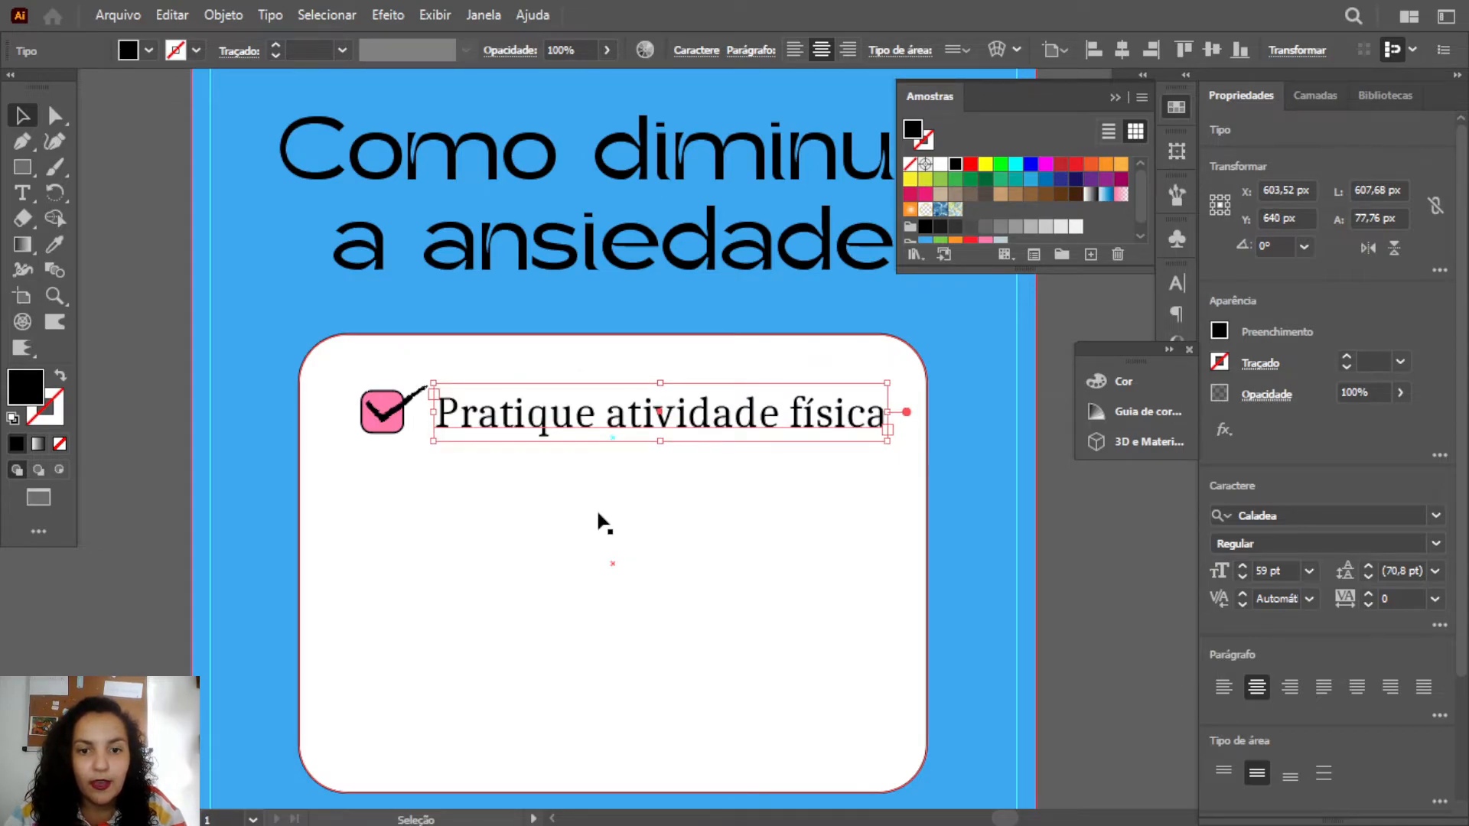
left_click(1110, 555)
- Group the checklist text with its checkbox and check mark, and centre the group horizontally on the artboard
left_click(872, 433)
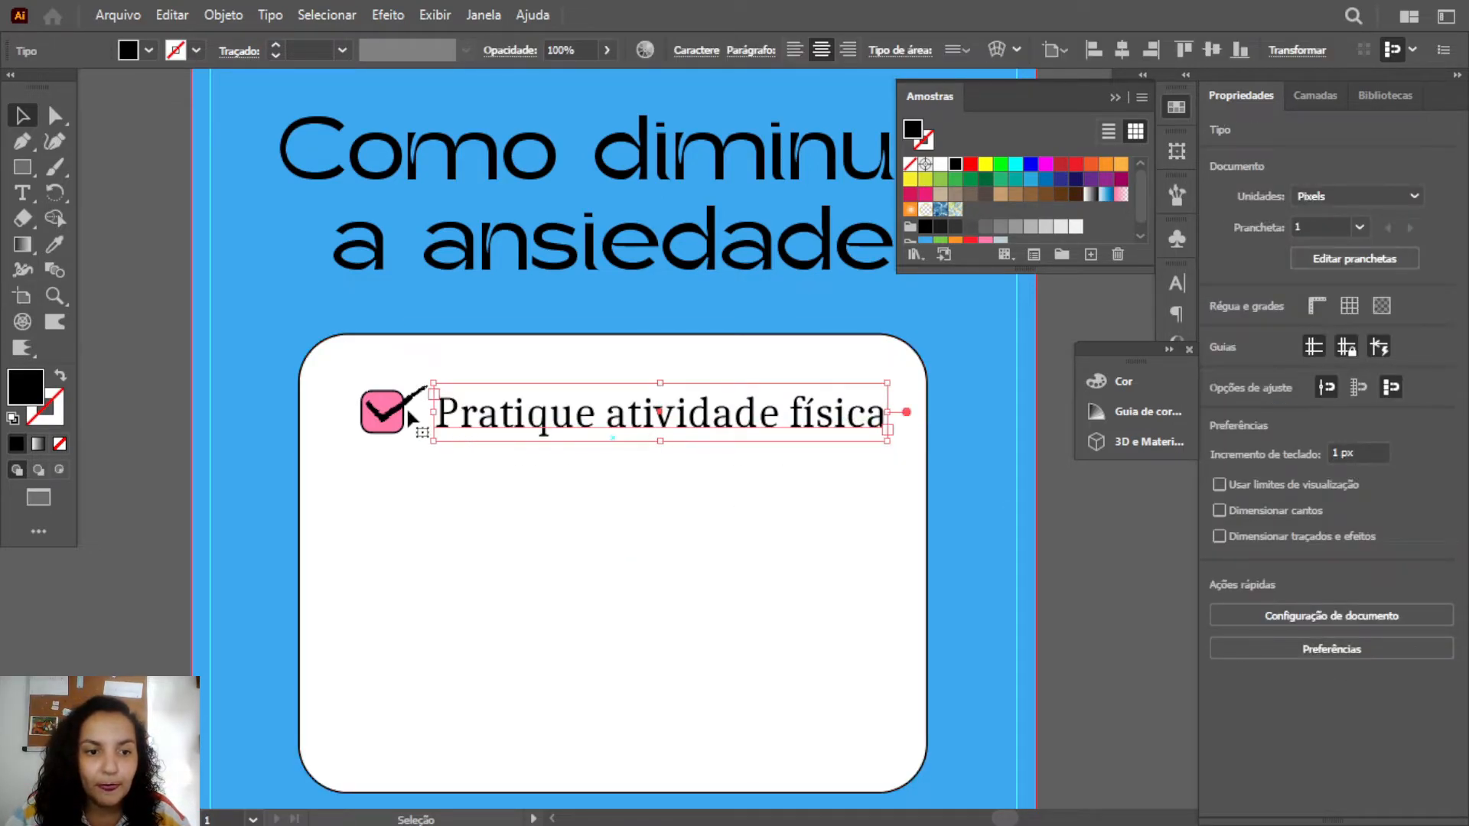
left_click(383, 406, "shift")
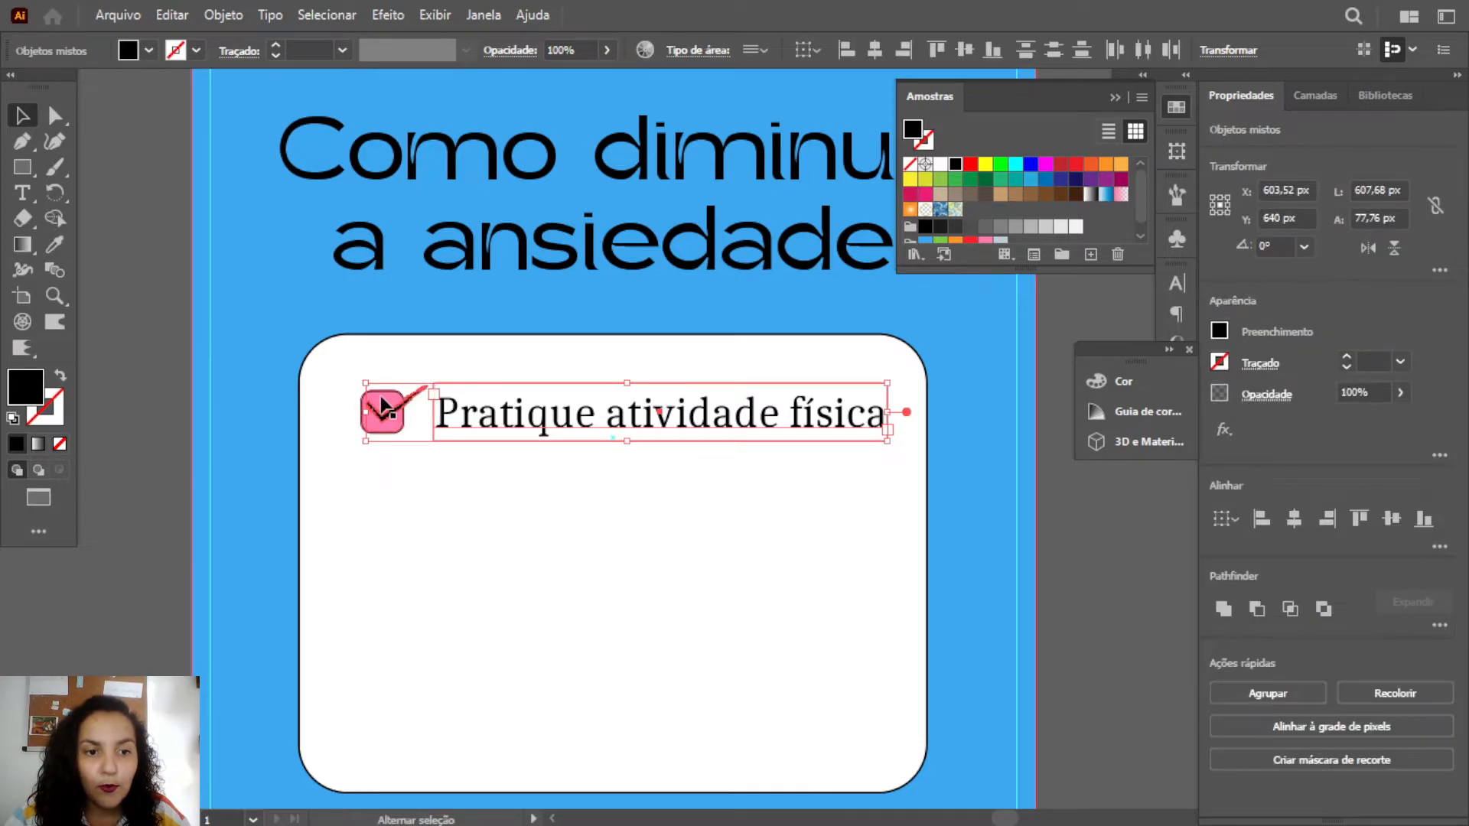
right_click(496, 435)
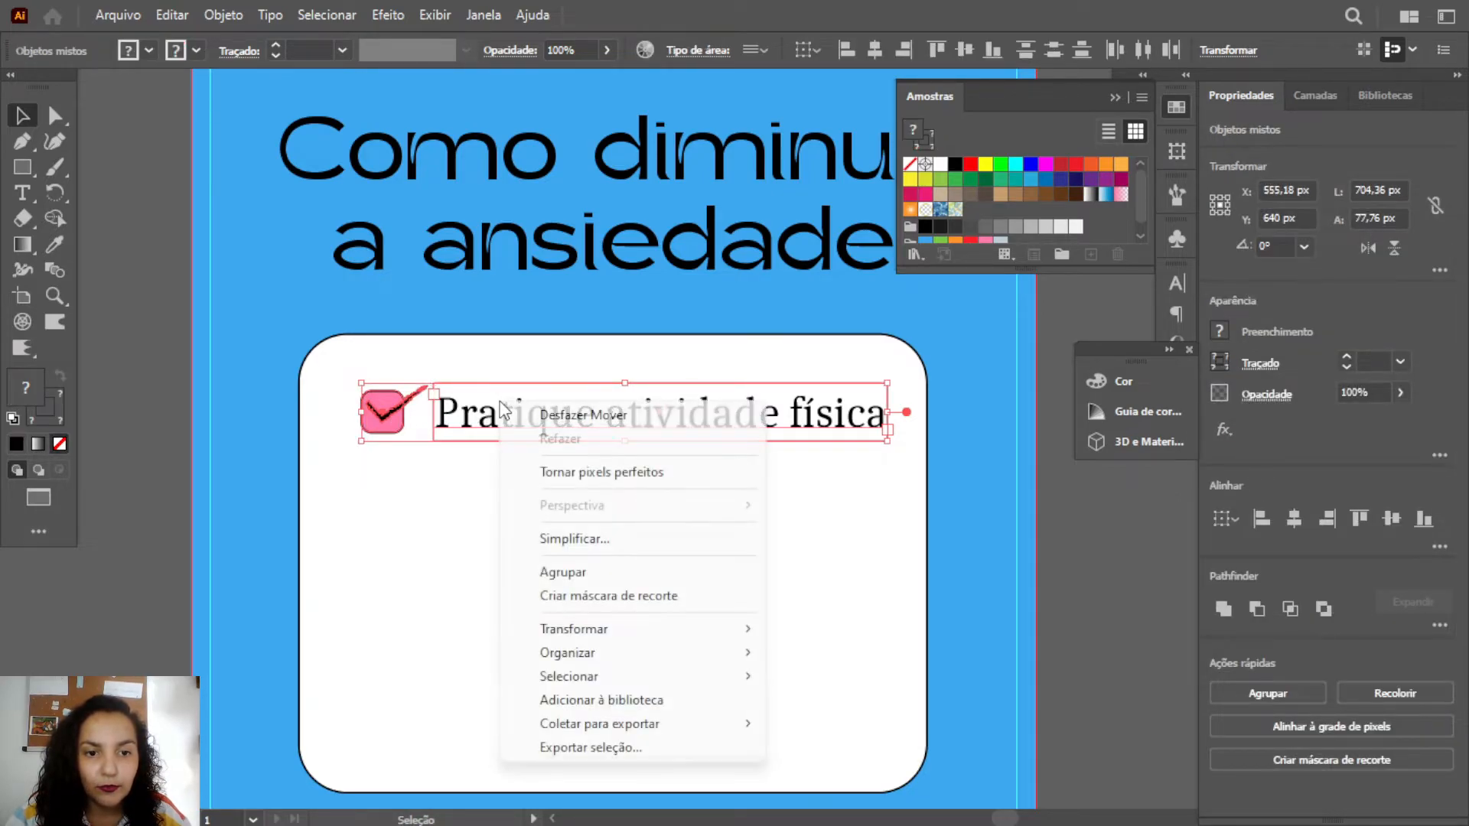
left_click(606, 573)
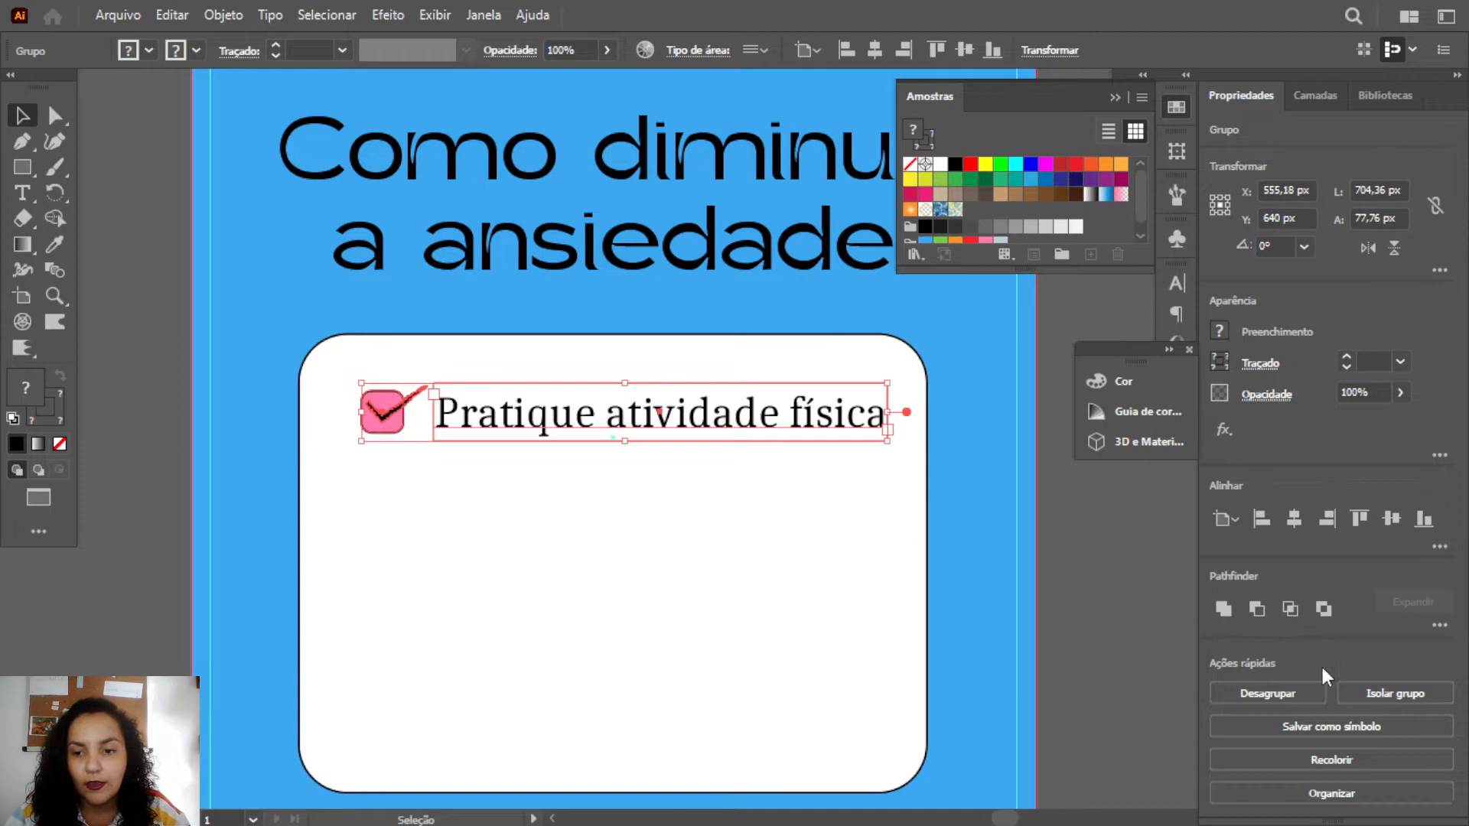
left_click(1293, 524)
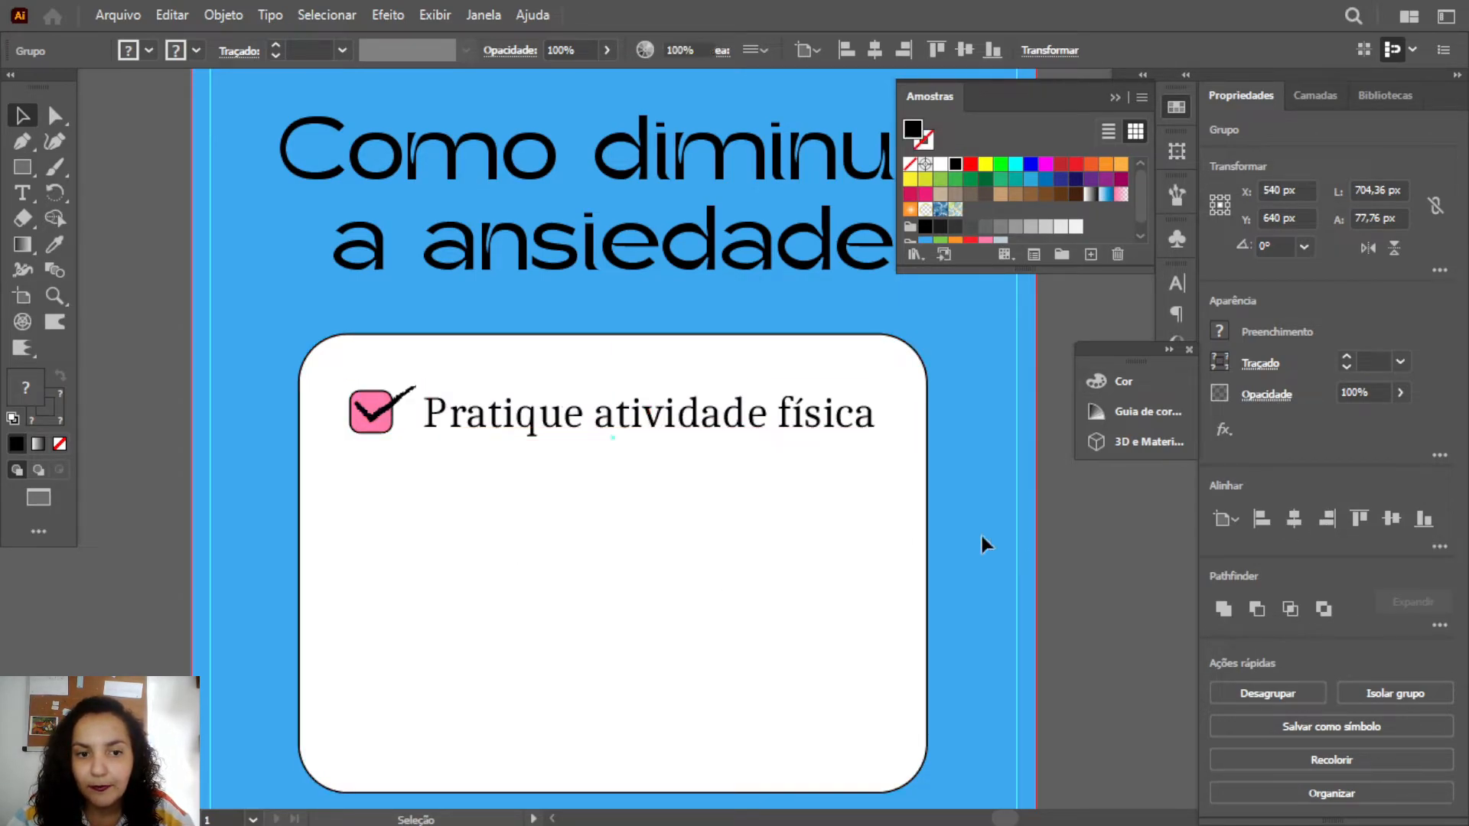
left_click(1030, 552)
- Duplicate the checklist row downward three times to make four rows inside the white box
left_click(546, 420)
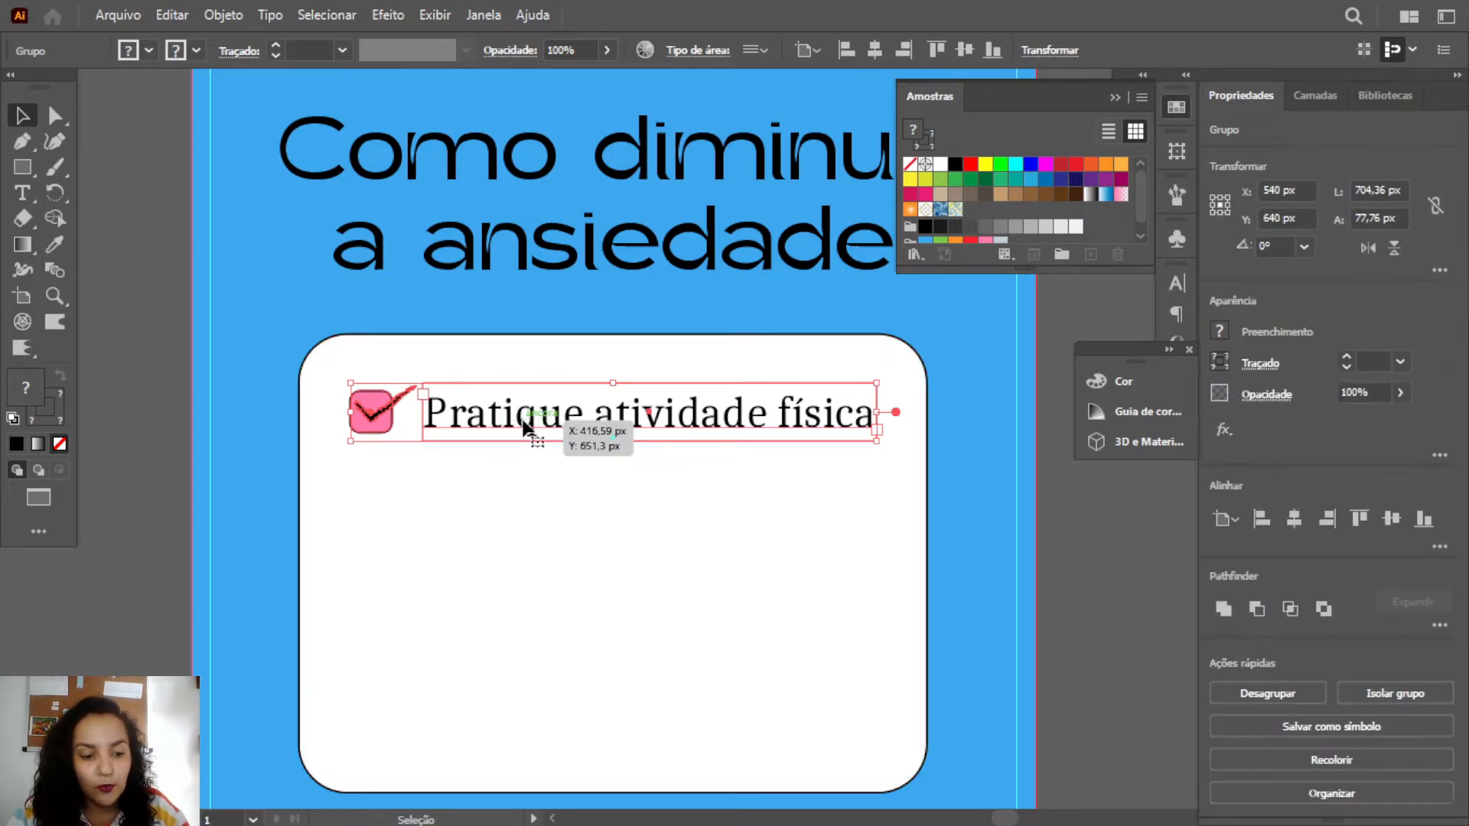
left_click_drag(525, 427, 513, 587)
scroll(513, 586, "down", 2)
left_click_drag(525, 534, 525, 640)
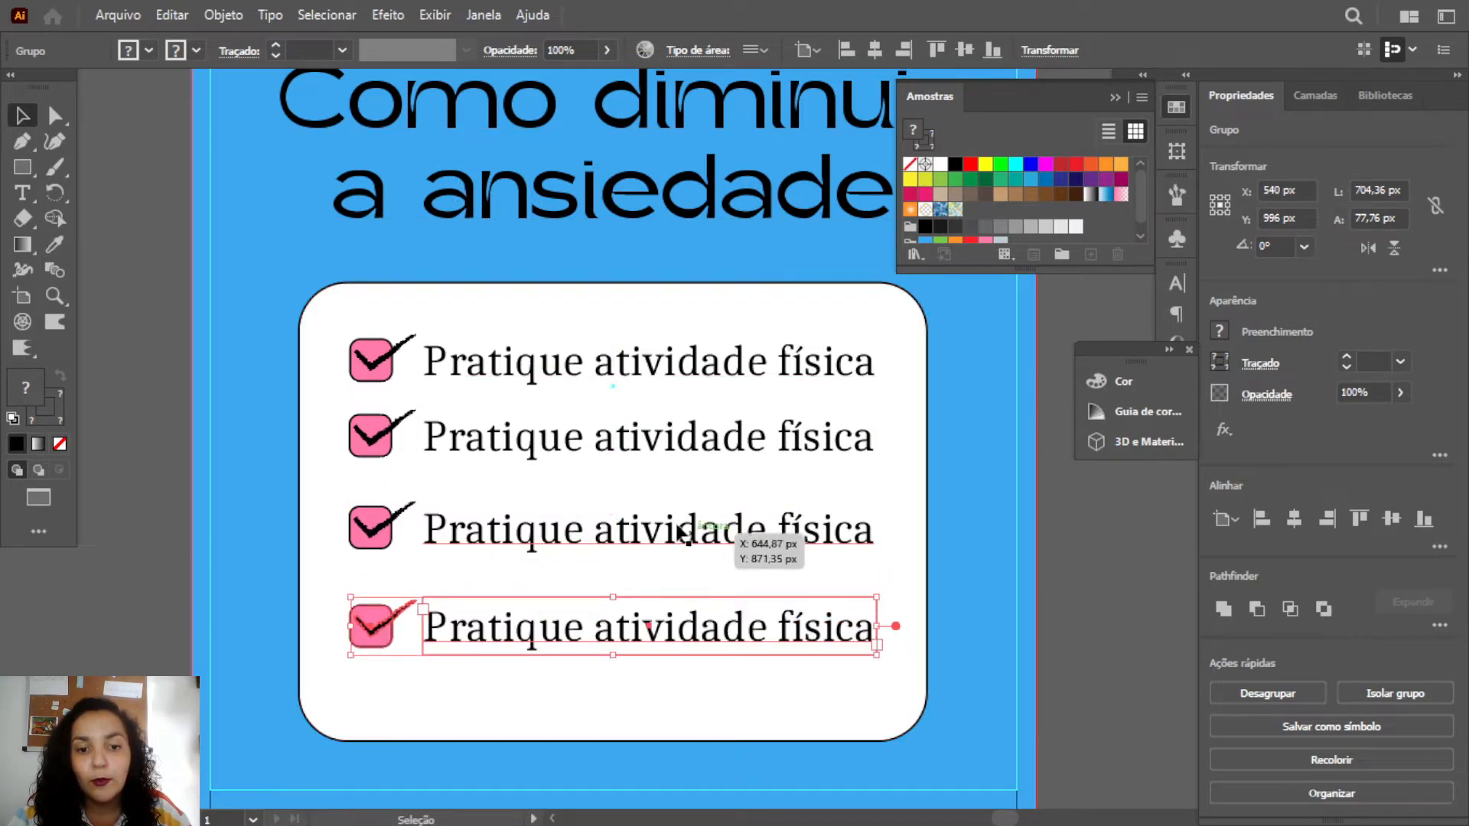
- Distribute the vertical spacing evenly between the four checklist rows
left_click(591, 529, "shift")
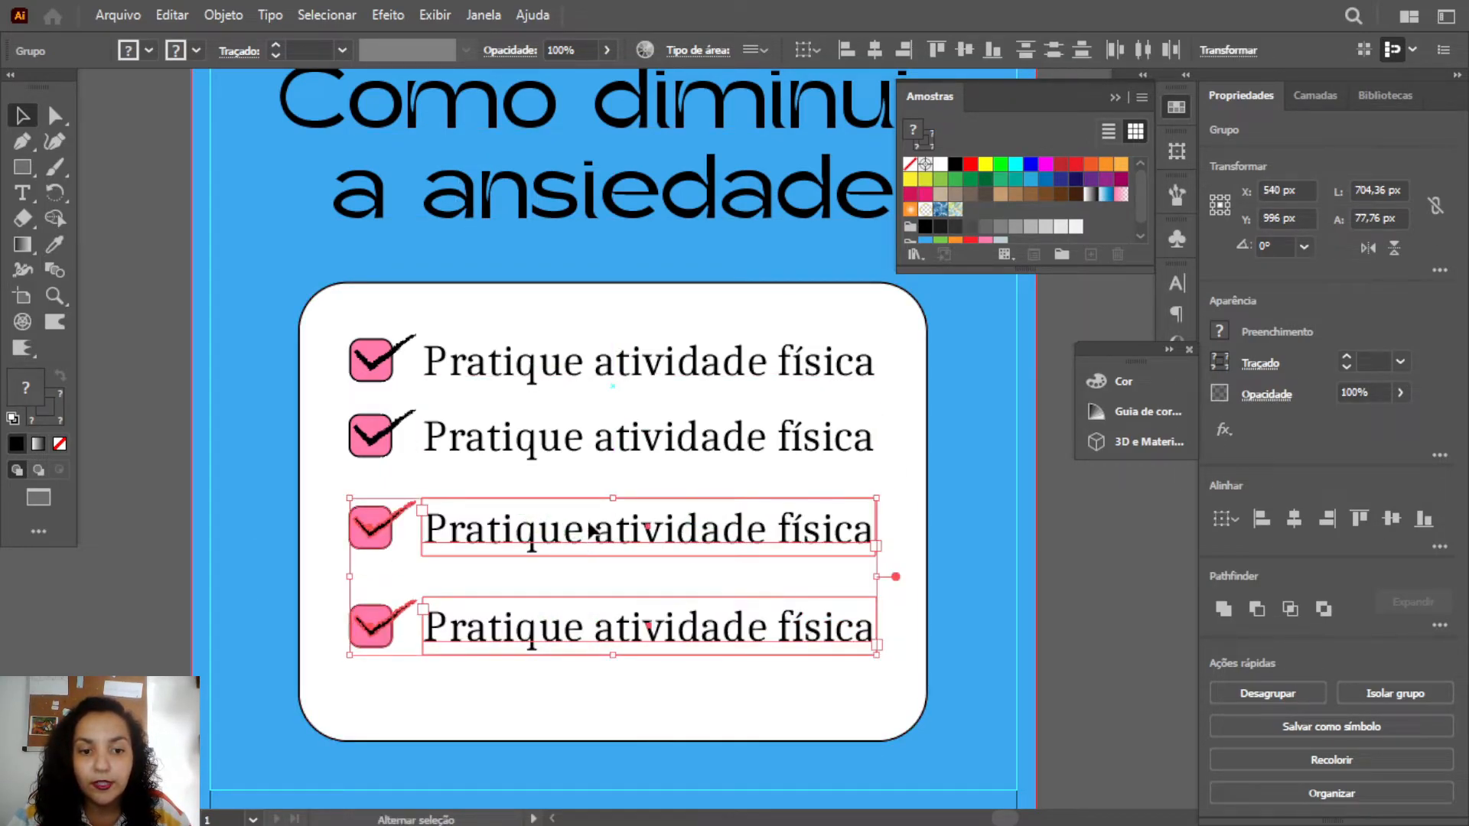
left_click(557, 450, "shift")
left_click(550, 385, "shift")
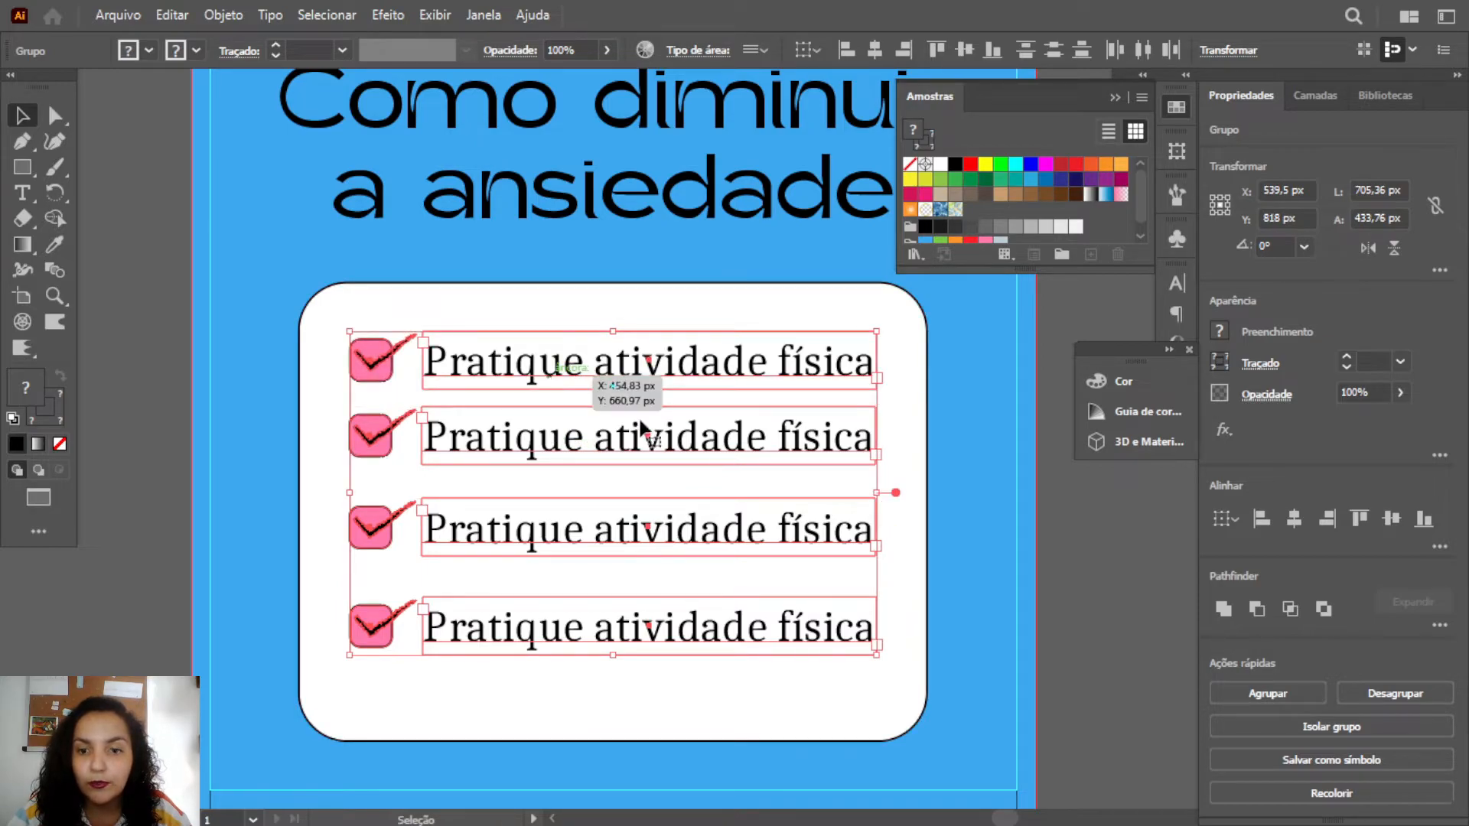
left_click(1440, 547)
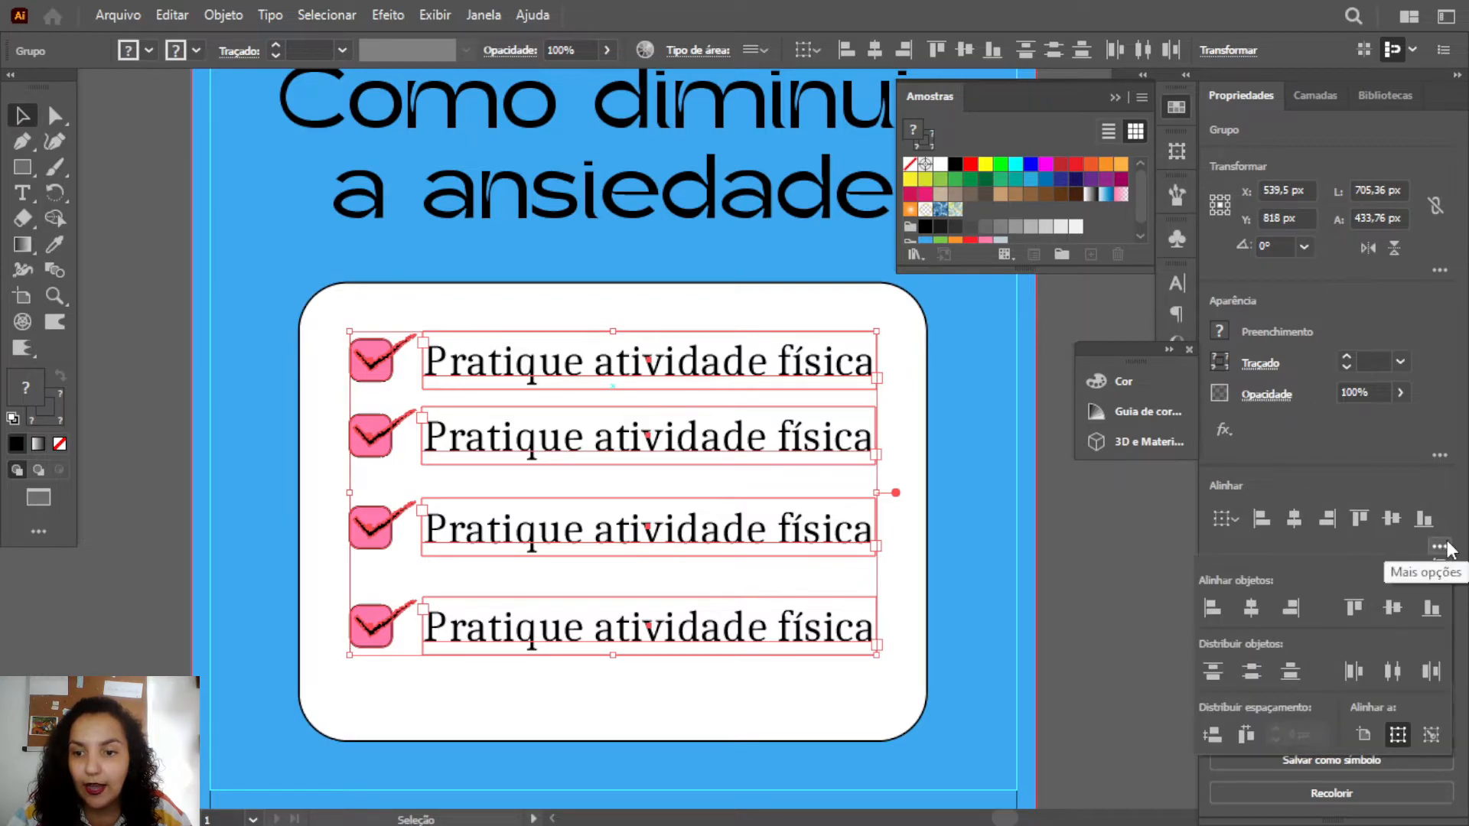
left_click(1217, 734)
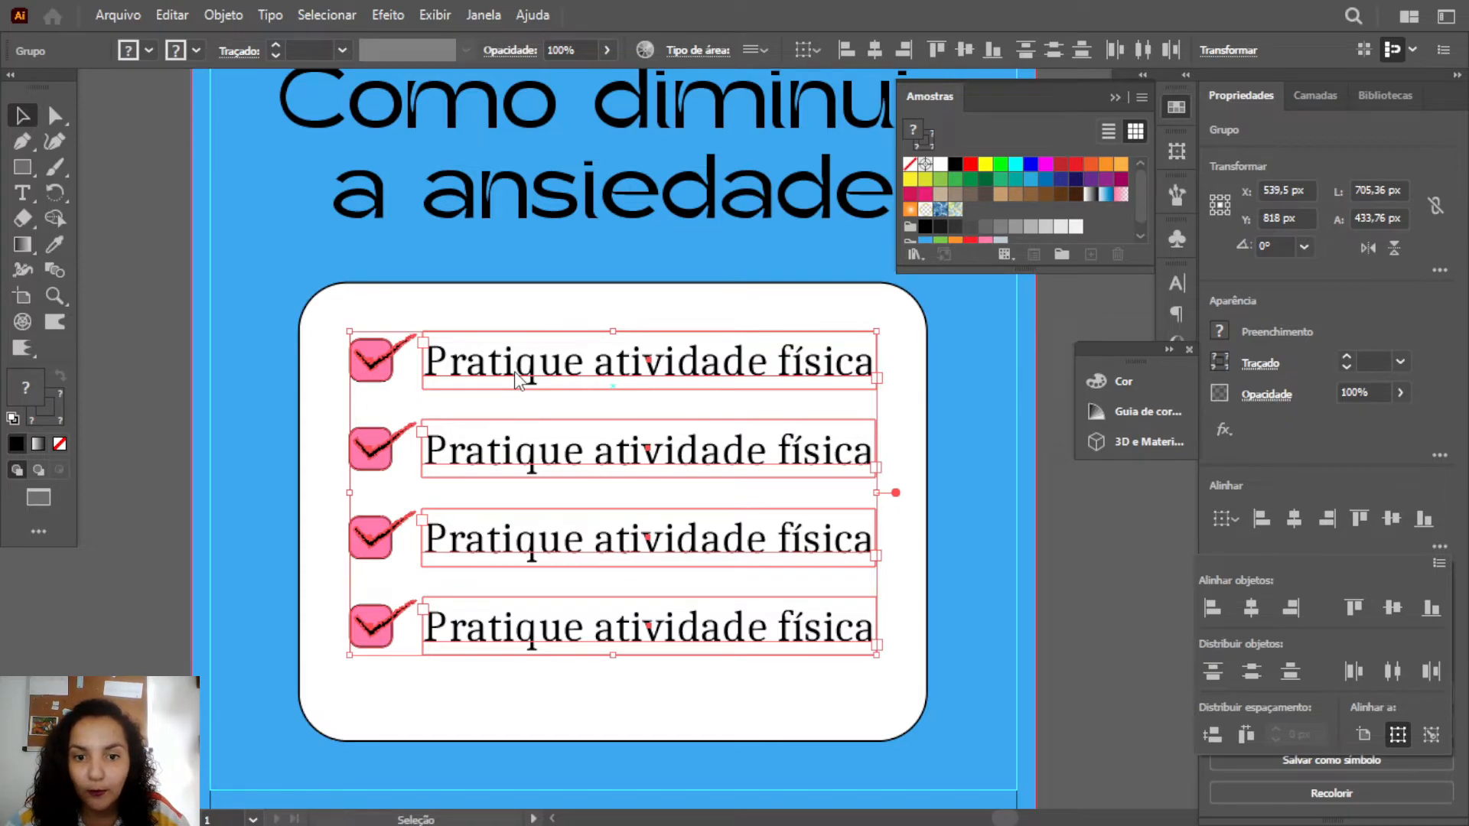
- Nudge the four checklist rows down together until they sit vertically centred in the white box, and deselect everything
left_click(809, 598)
key("Down")
key("Down")
key("Down")
key("Down")
key("Down")
key("Down")
key("Down")
key("Down")
key("Down")
key("Down")
key("Down")
key("Down")
key("Down")
key("Down")
key("Down")
key("Down")
key("Down")
key("Down")
key("Down")
key("Down")
key("Down")
key("Down")
key("Down")
key("Down")
key("Down")
key("Down")
key("Down")
key("Down")
key("Down")
key("Down")
key("Down")
key("Down")
key("Down")
key("Down")
key("Down")
key("Down")
key("Down")
key("Down")
key("Down")
left_click(922, 634)
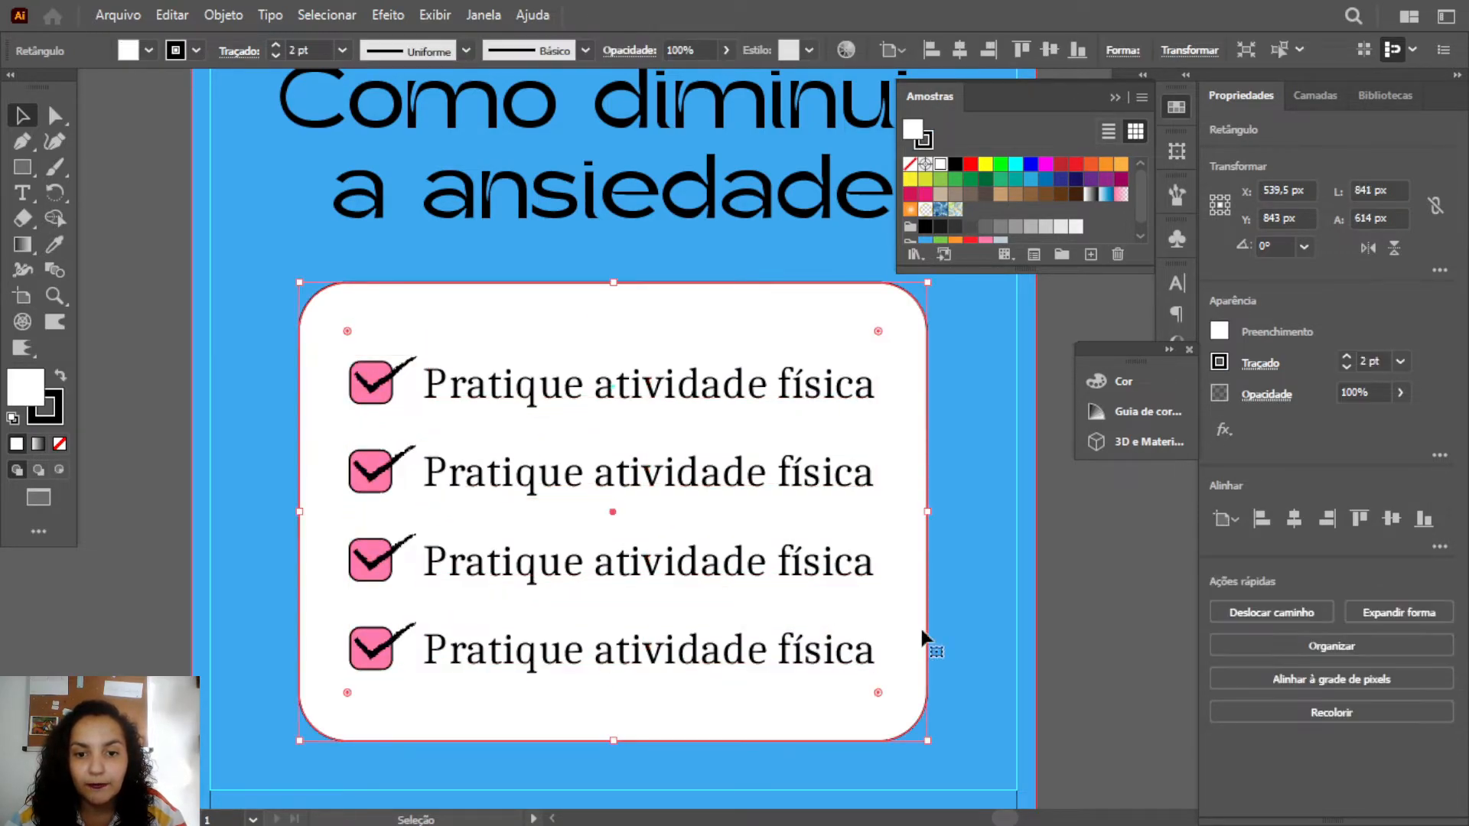
left_click(1071, 676)
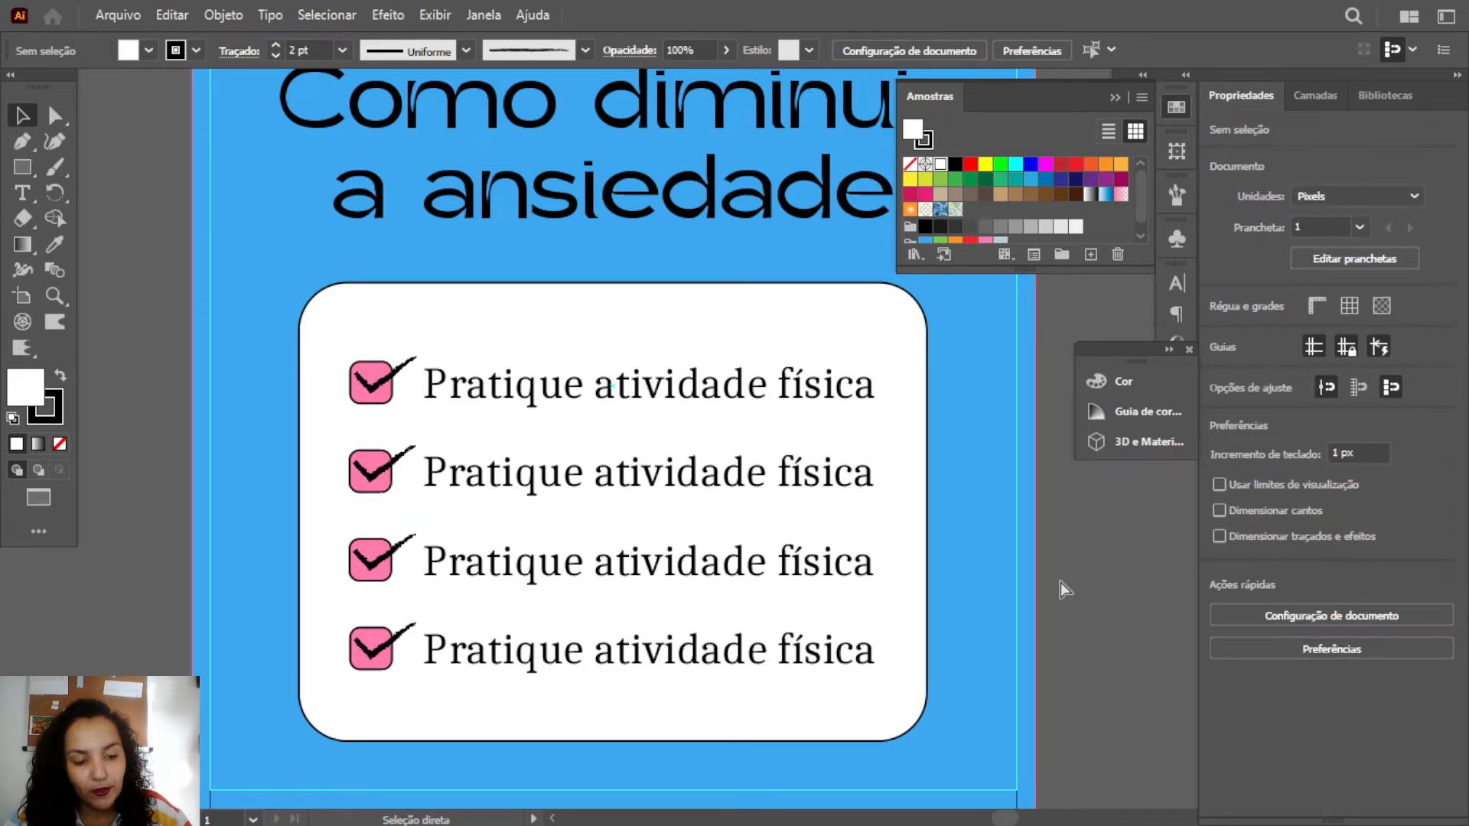
- Group the white rounded box with its four checklist rows and deselect the group
scroll(780, 482, "down", 1)
scroll(990, 562, "up", 1)
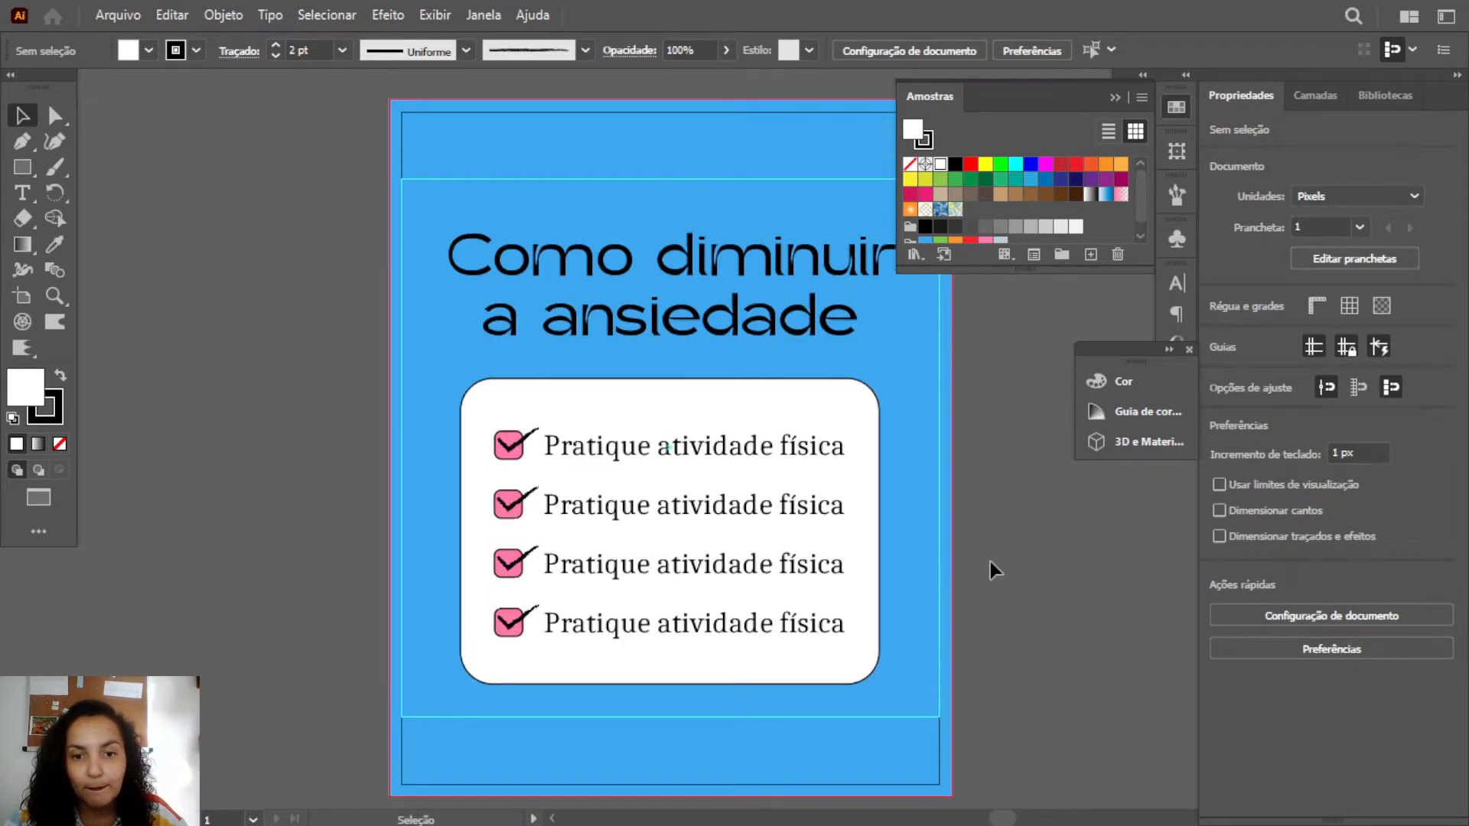
scroll(1009, 586, "down", 2)
left_click_drag(1027, 627, 480, 326)
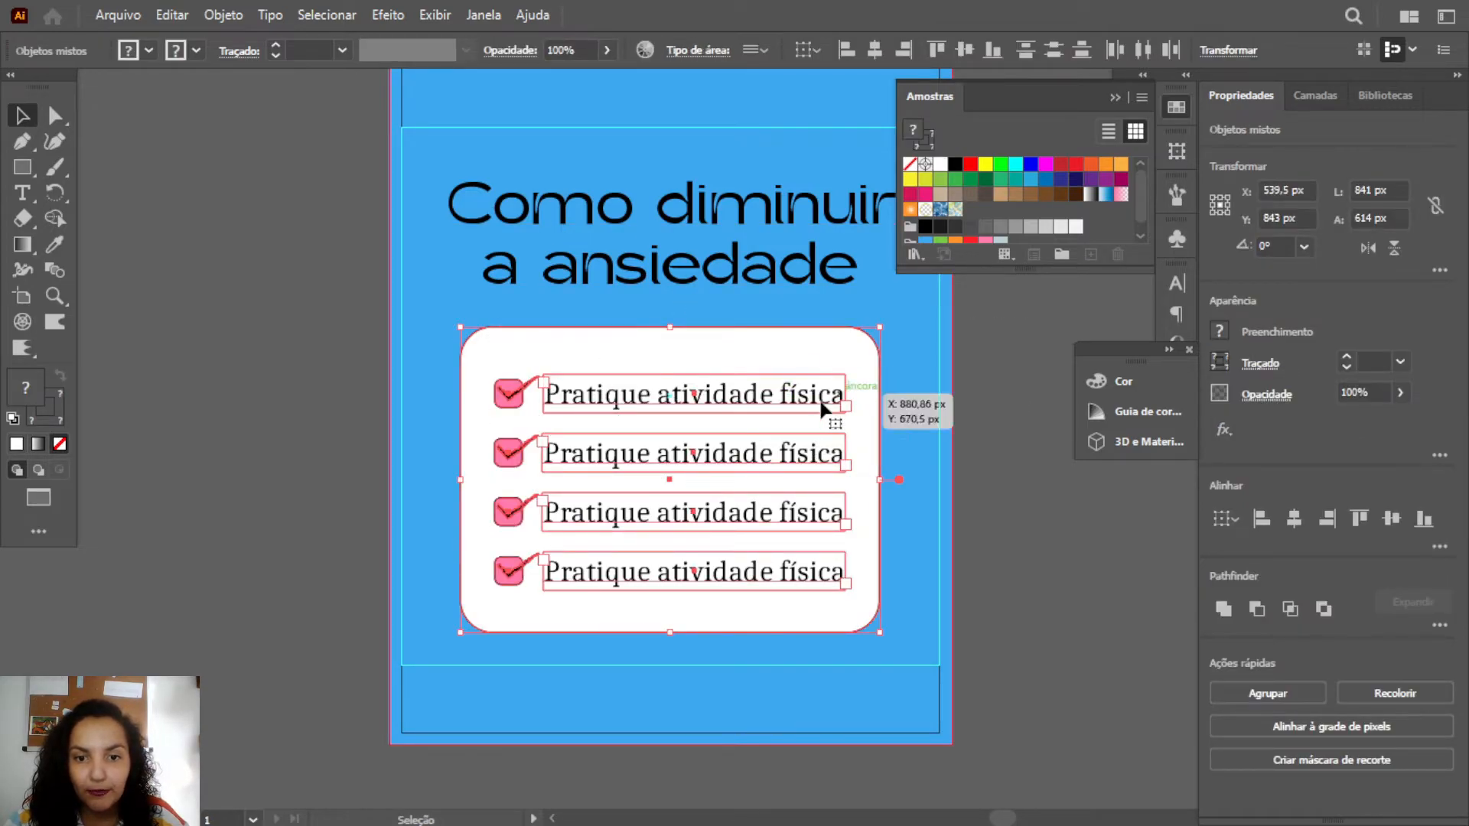
right_click(788, 404)
left_click(851, 574)
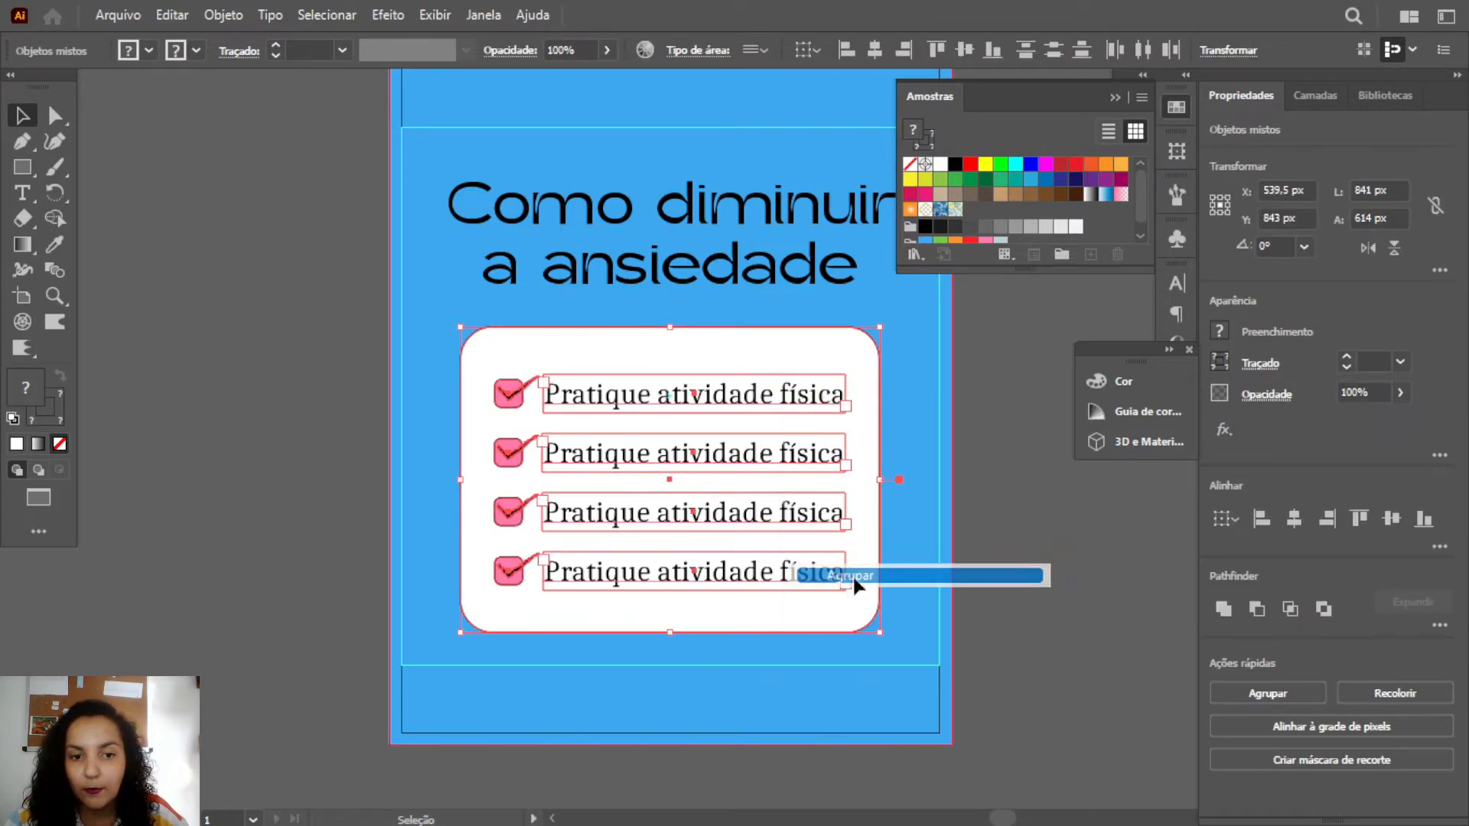
left_click(1108, 592)
scroll(988, 545, "up", 1)
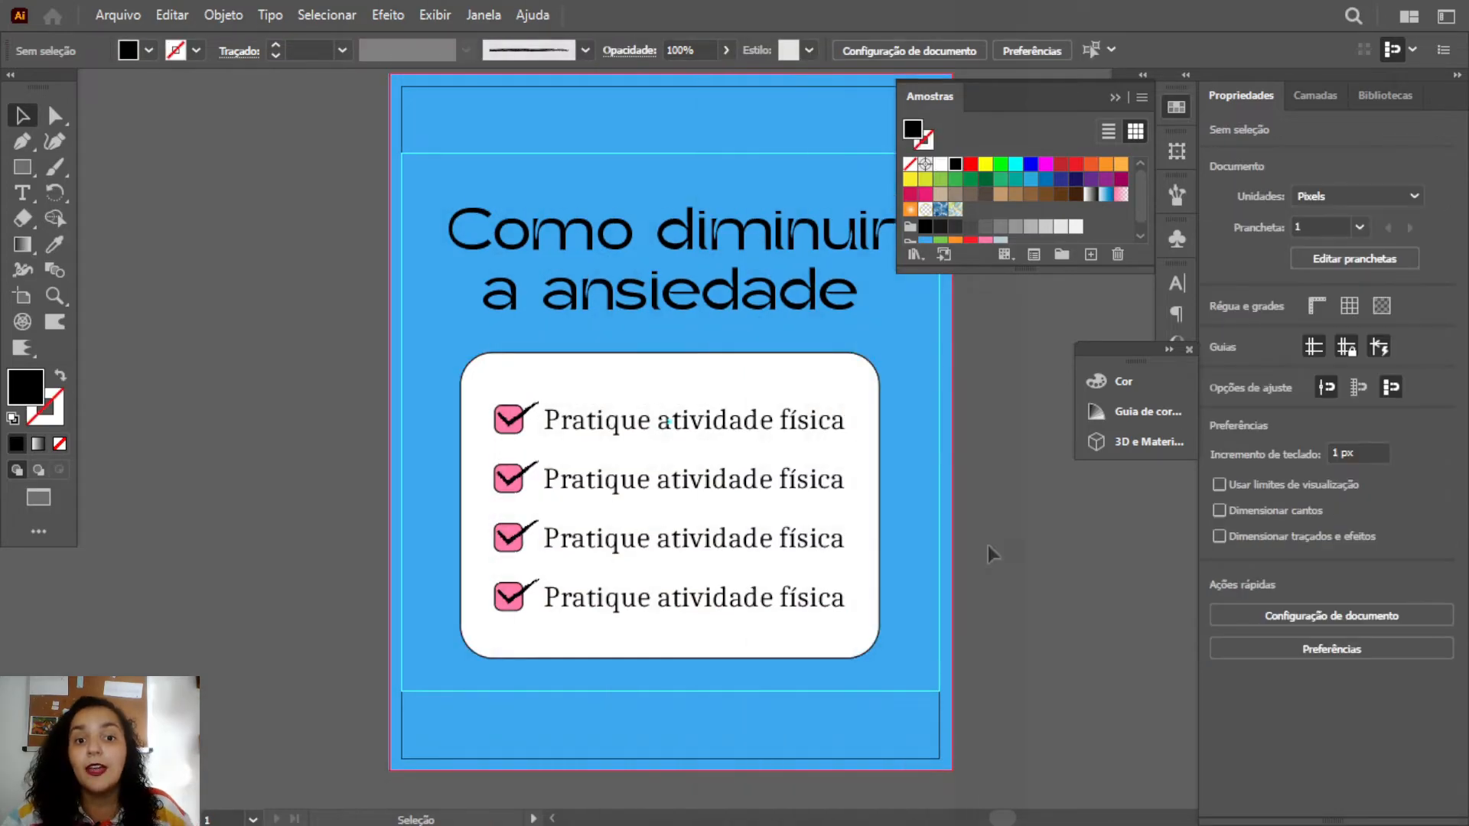
- Apply a black Multiply drop shadow to the checklist group with 70% opacity, 7 px X and Y offsets and 6 px blur
left_click(761, 392)
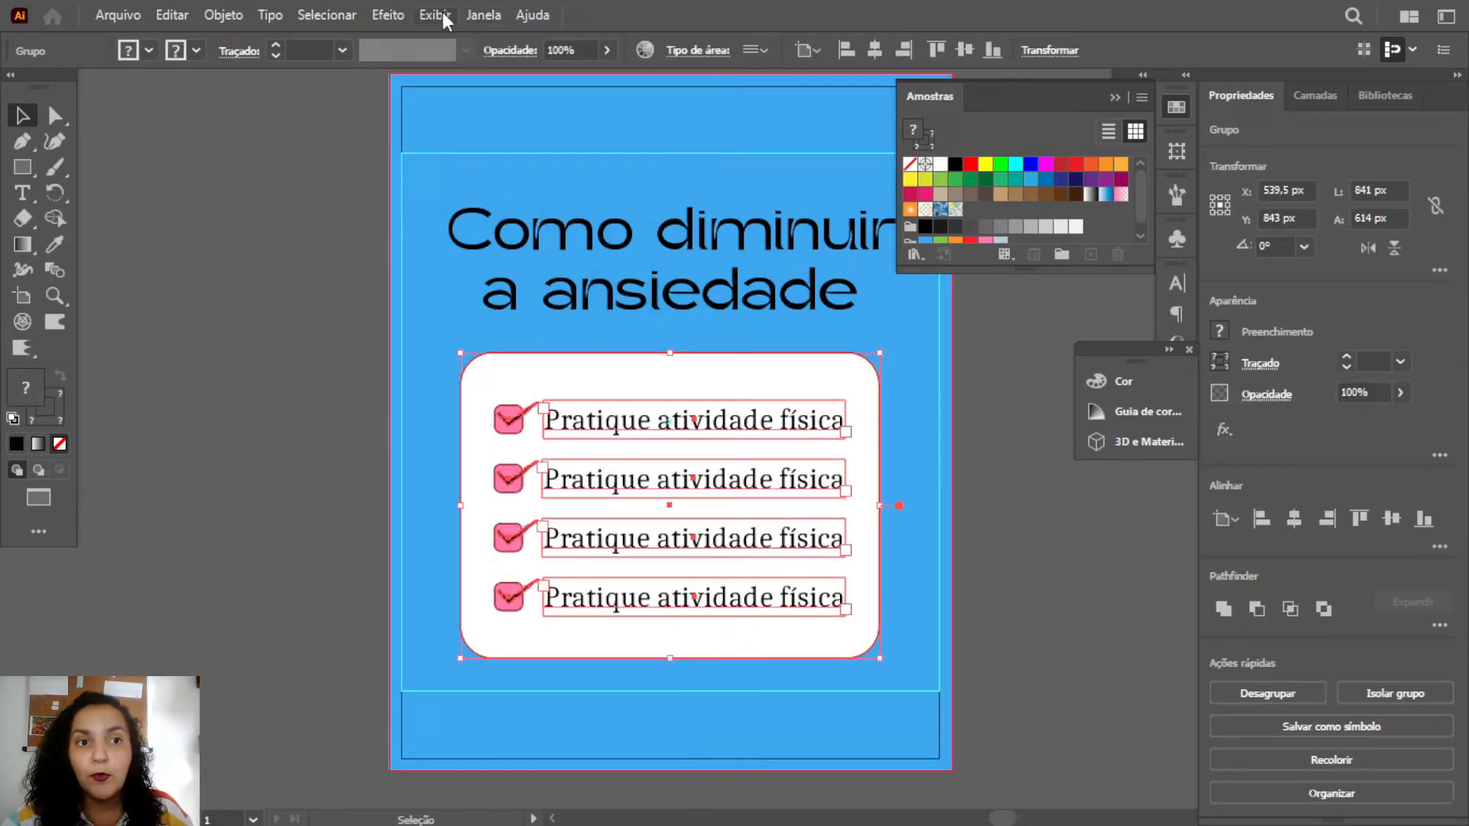
left_click(403, 21)
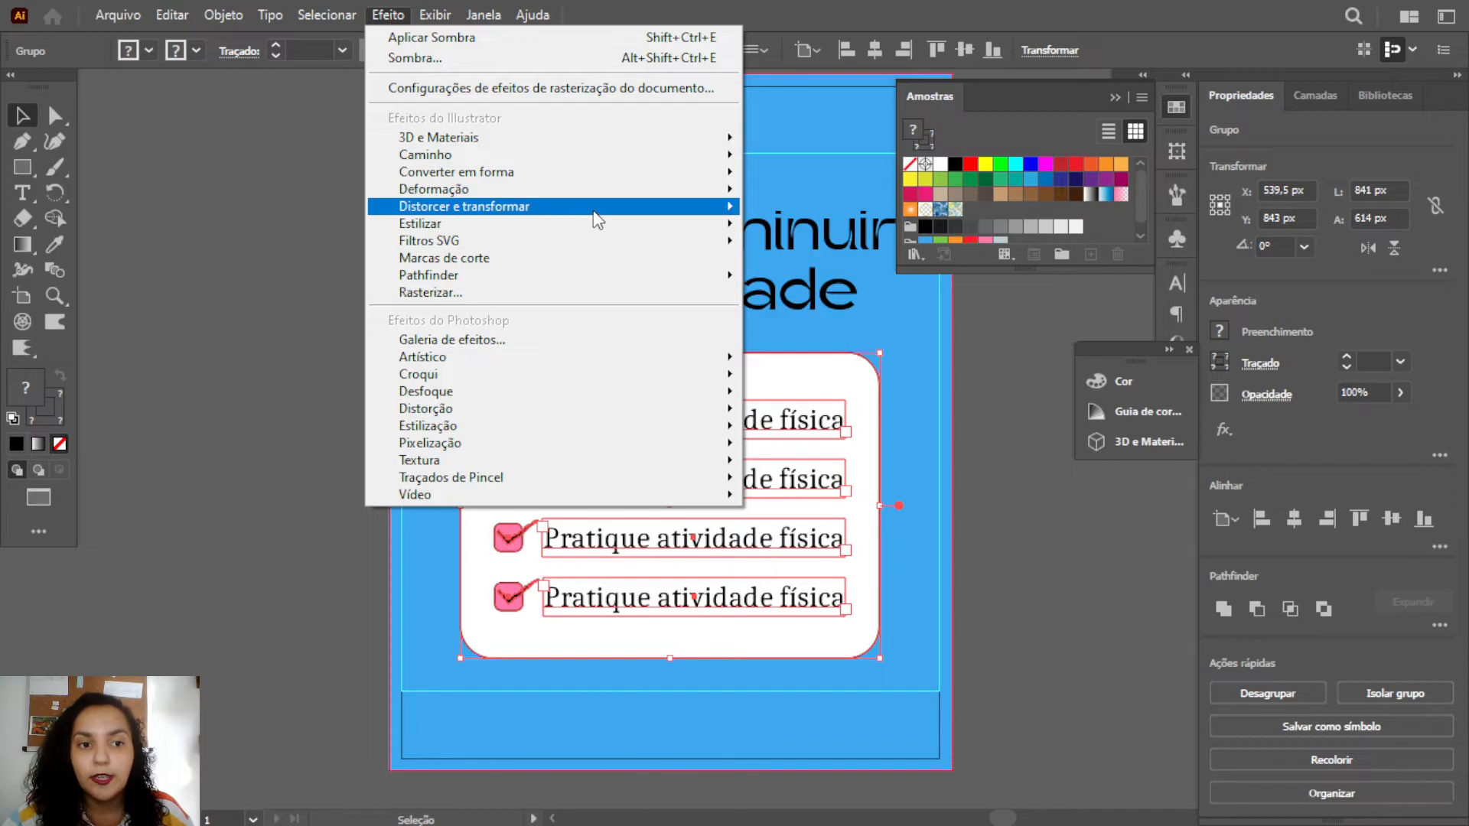
mouse_move(608, 226)
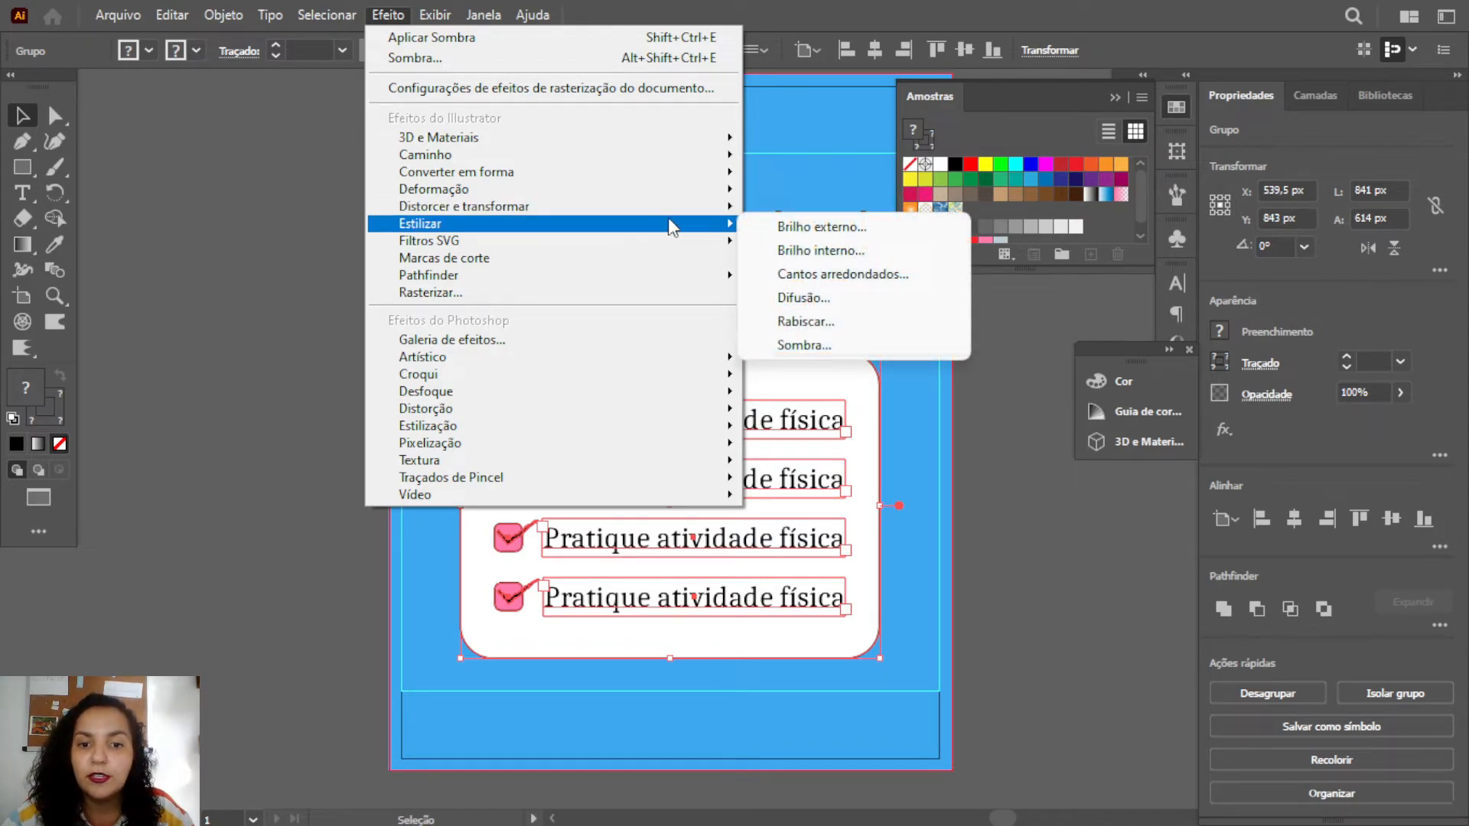
left_click(808, 343)
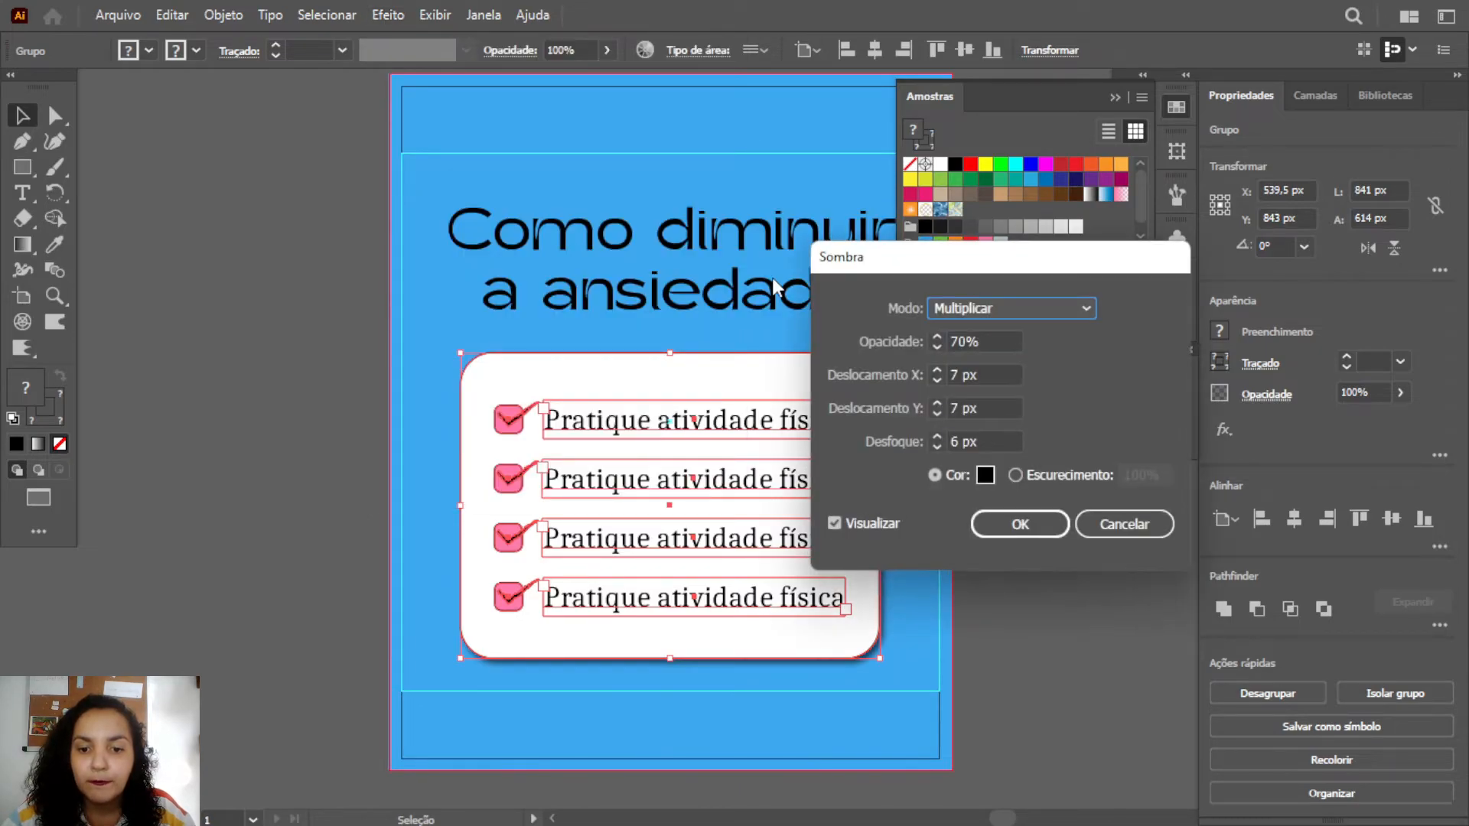
left_click(1020, 525)
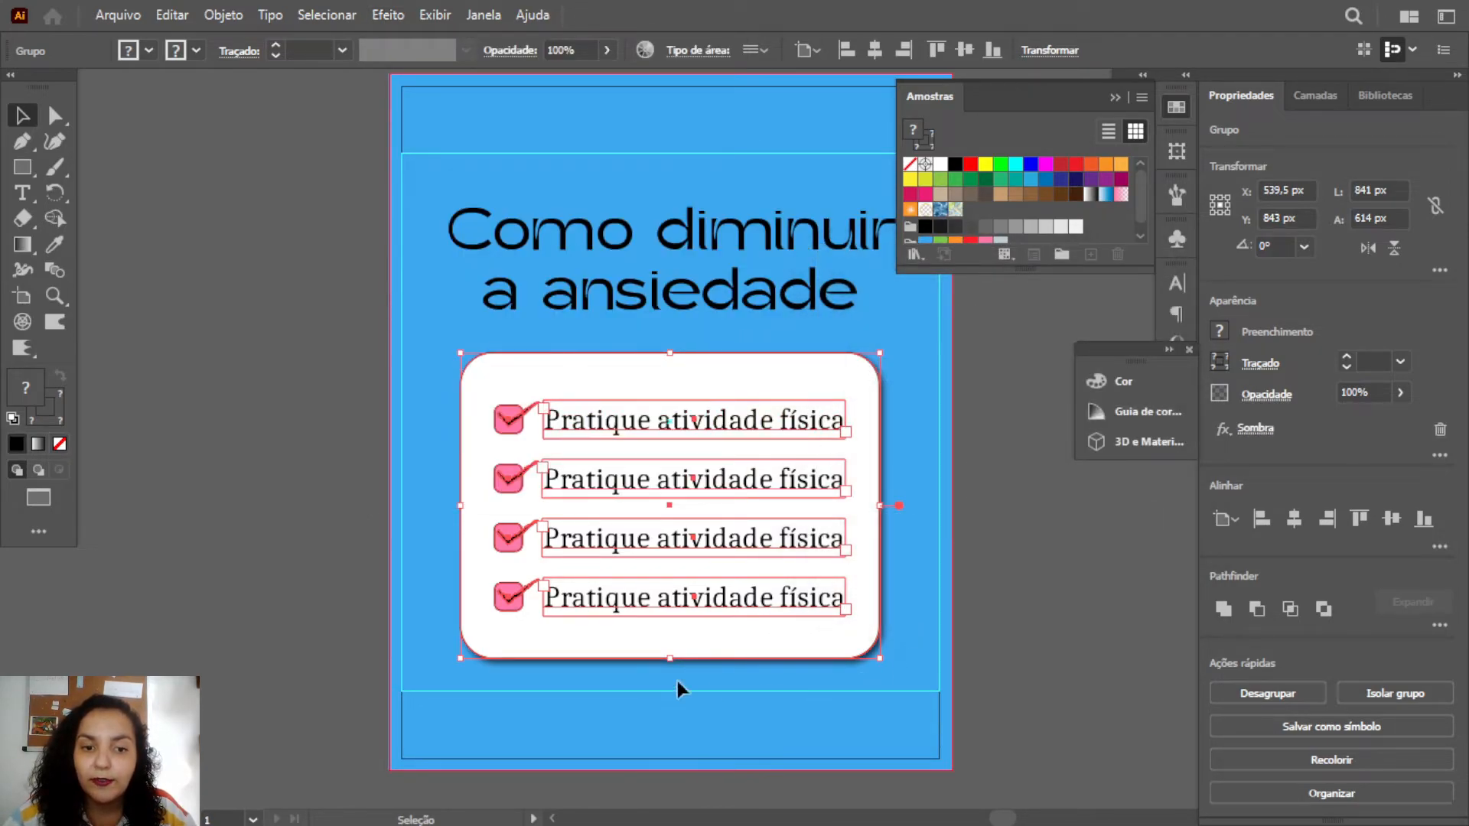
left_click(1039, 611)
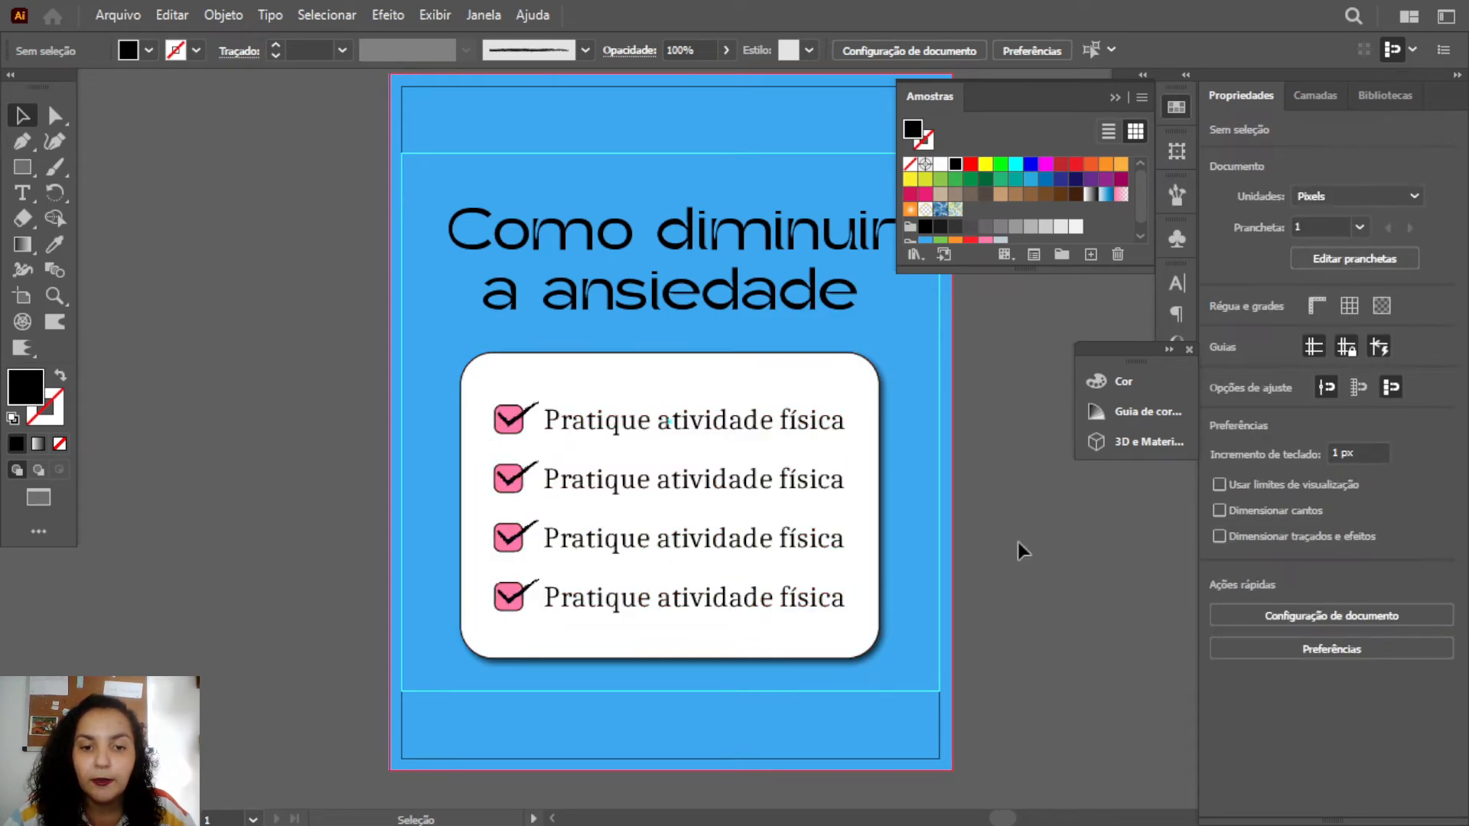
- Duplicate the "Como diminuir a ansiedade" title and place the copy to the left, partly outside the artboard
left_click(669, 247)
scroll(569, 378, "up", 2)
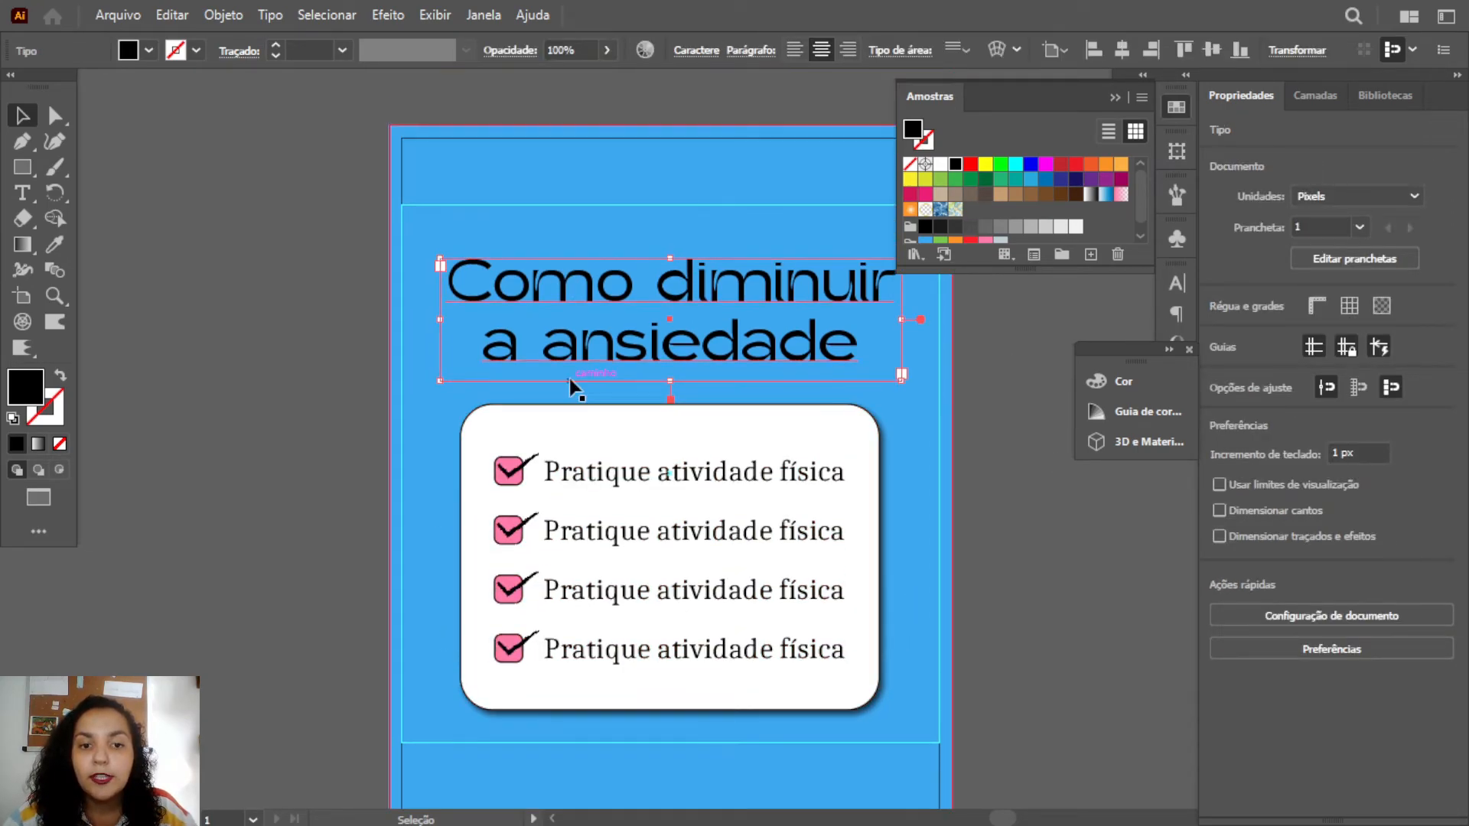
scroll(688, 406, "down", 2)
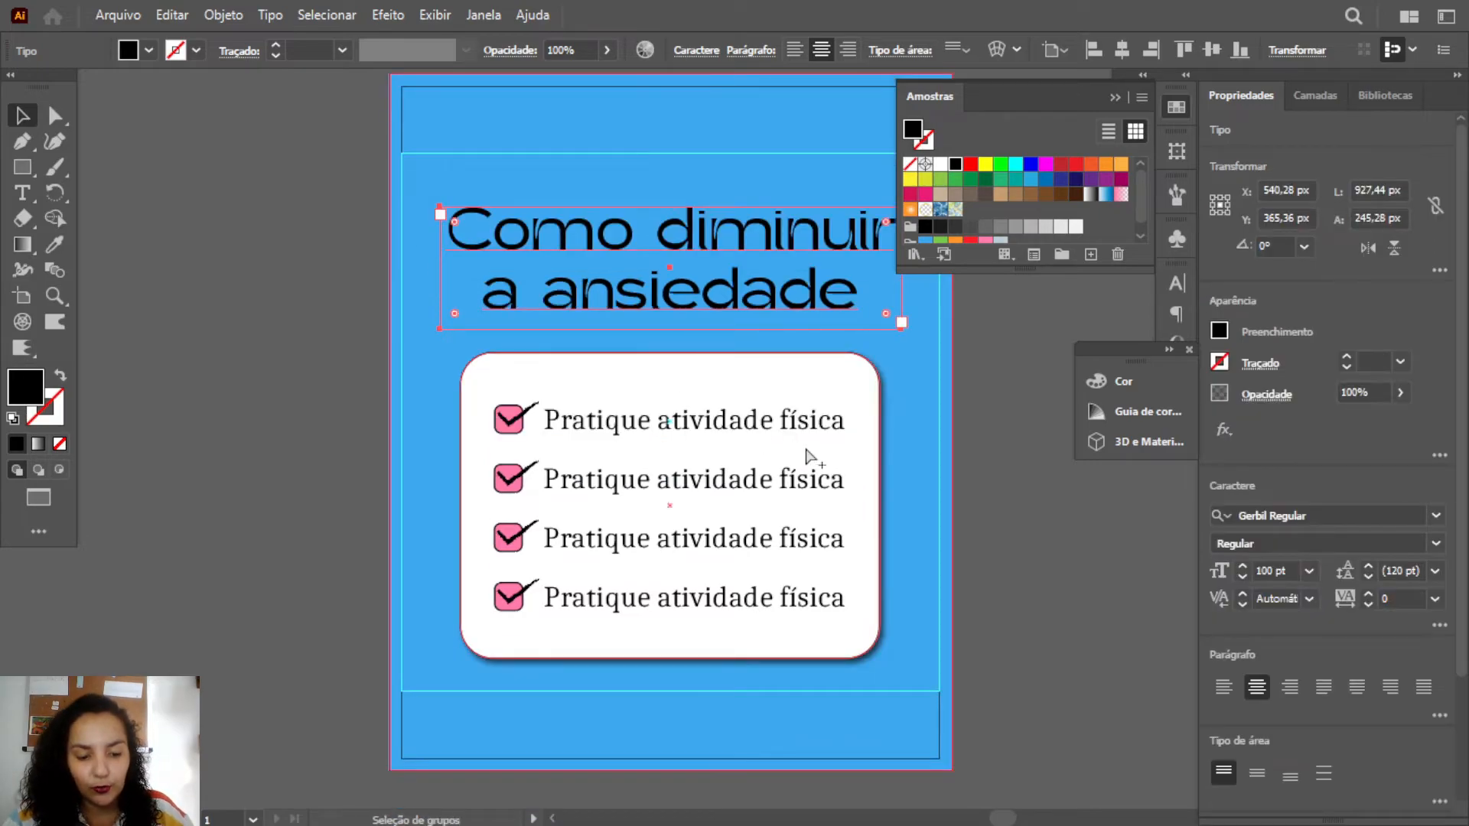
scroll(734, 392, "down", 1)
scroll(947, 655, "up", 1)
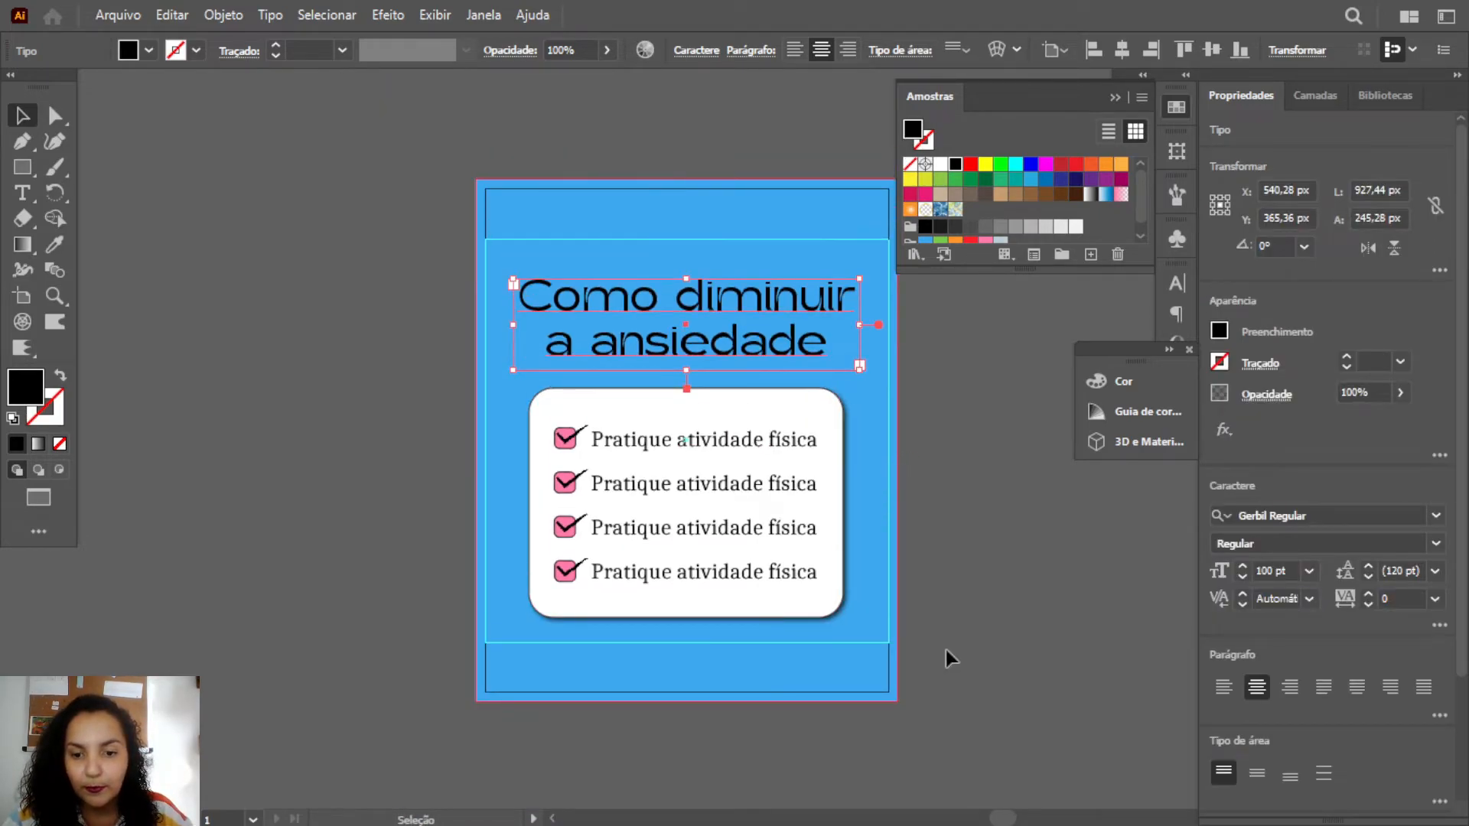
left_click(989, 536)
left_click(689, 338)
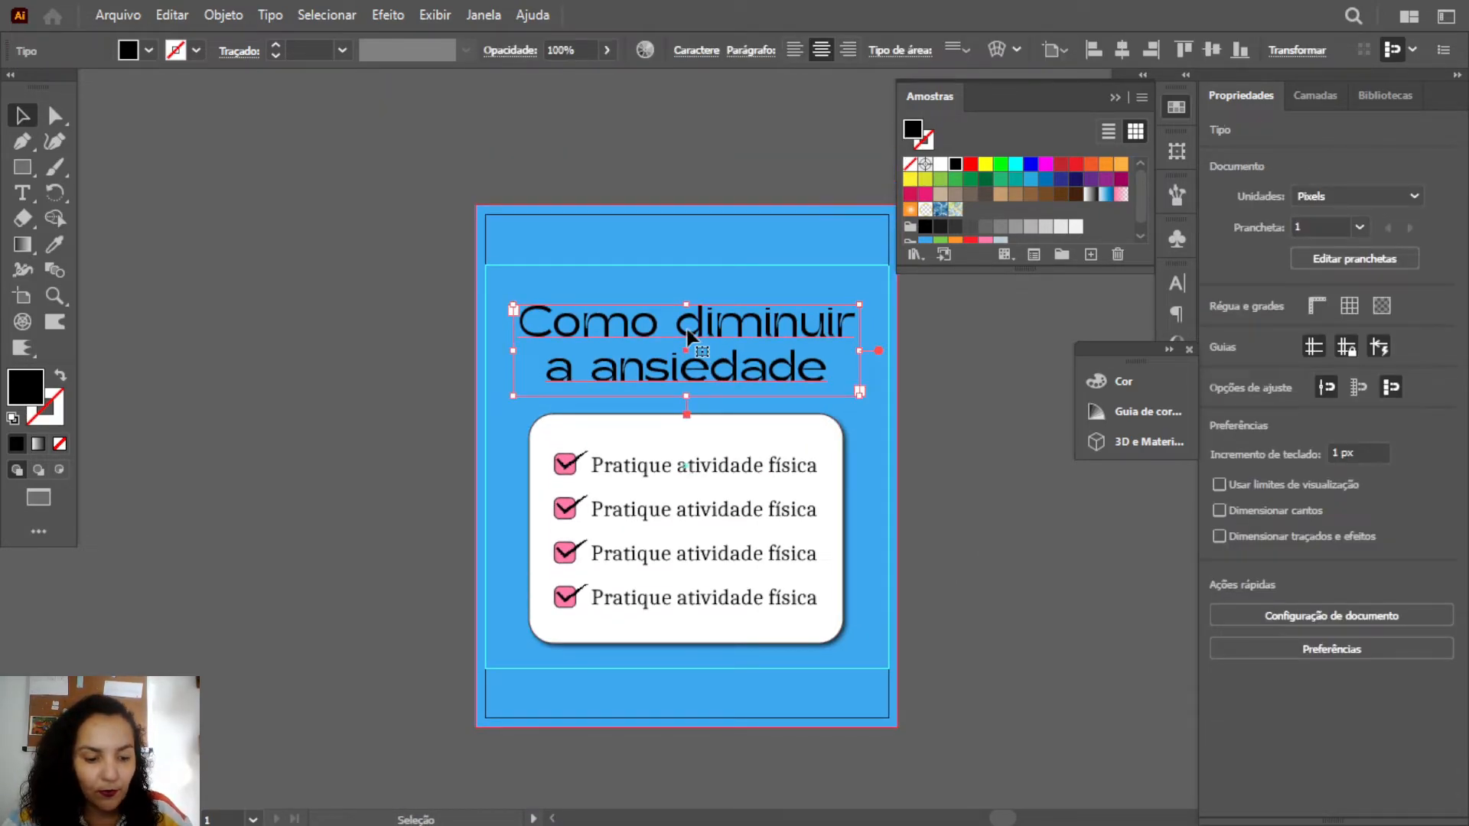
left_click_drag(682, 330, 361, 383)
- Split the title by deleting "a ansiedade" from the original and "Como diminuir" from the copy
double_click(774, 355)
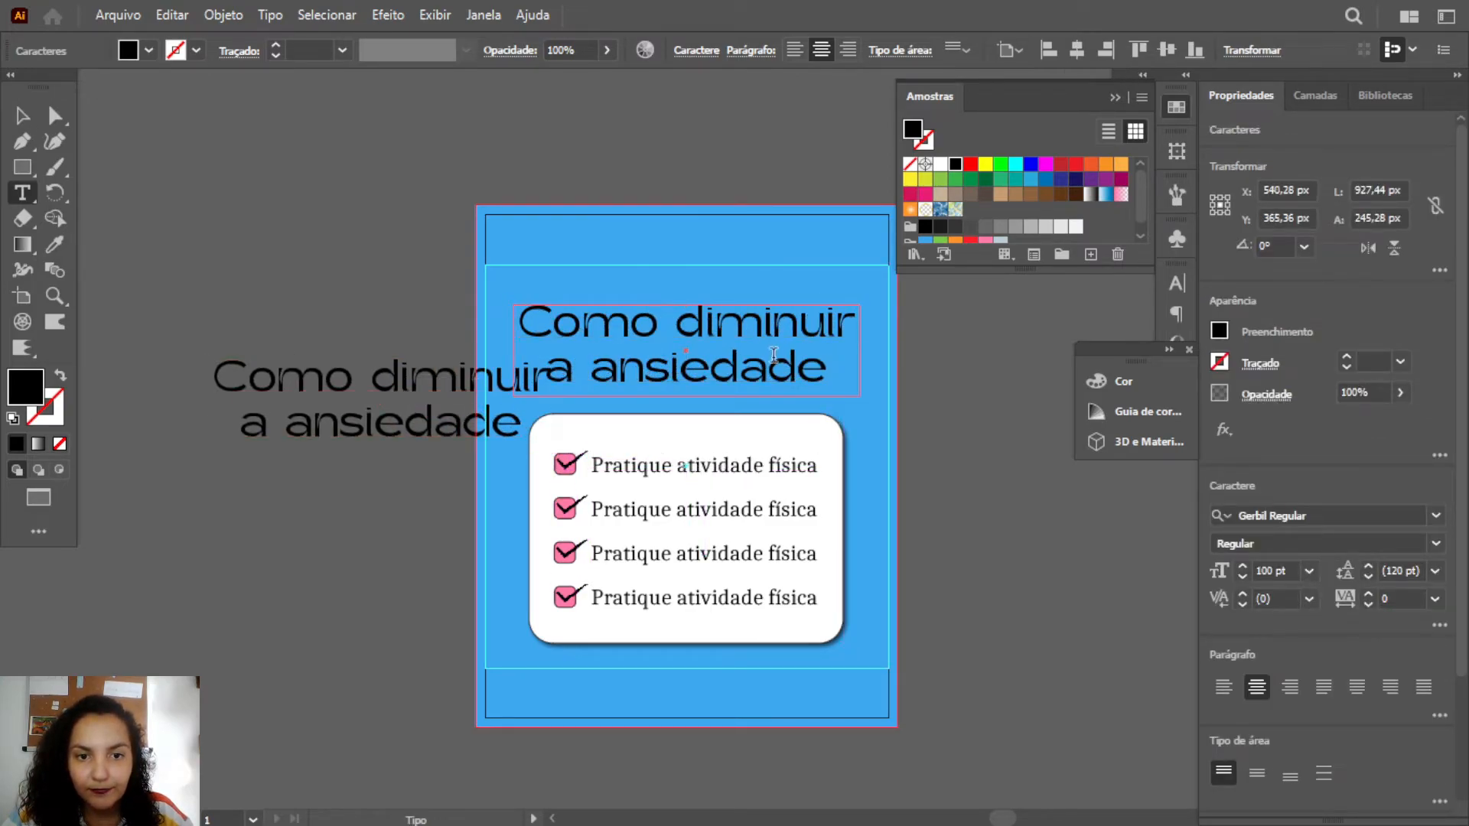
left_click_drag(843, 376, 491, 351)
key("BackSpace")
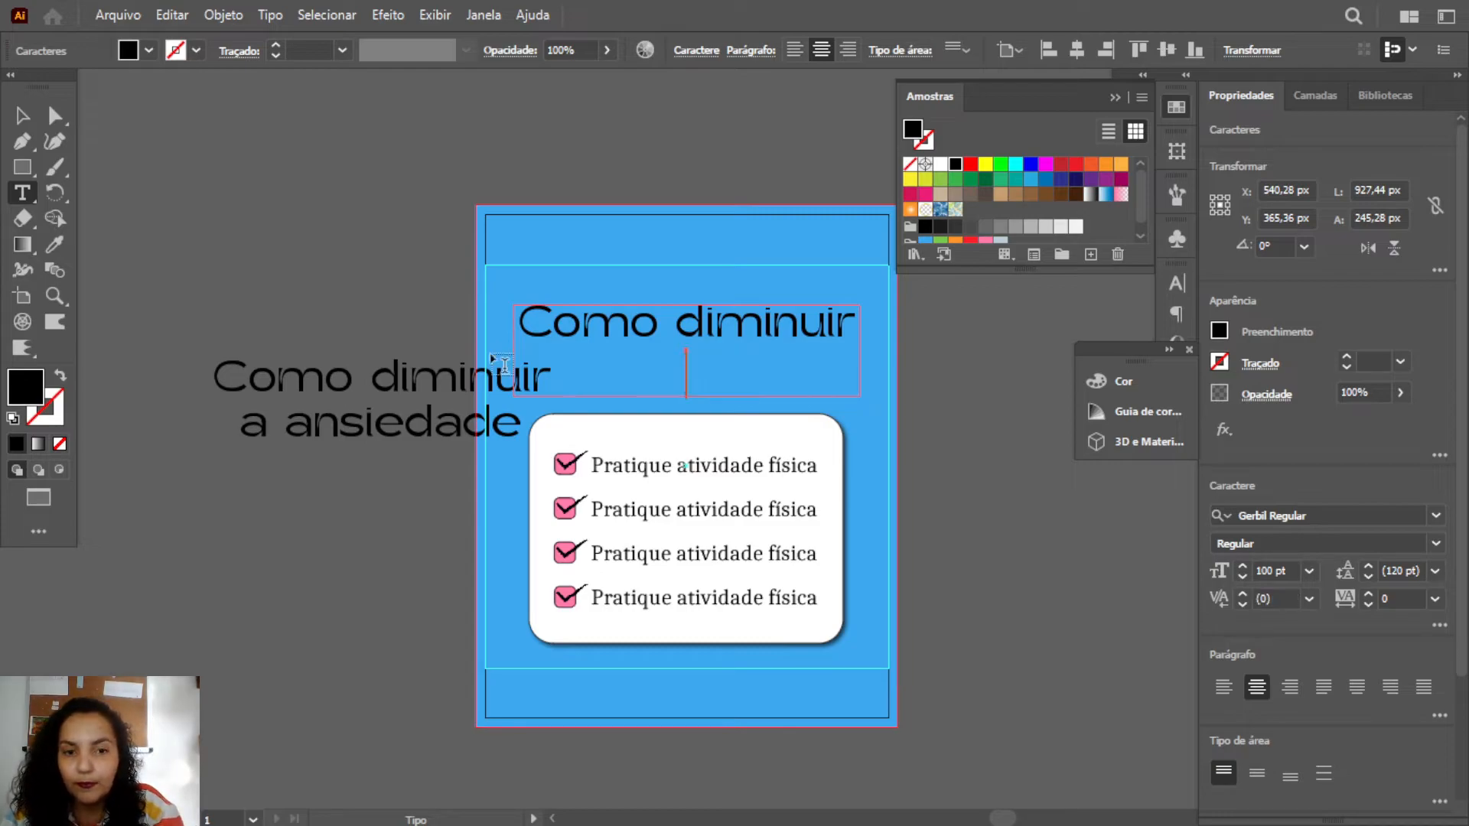
left_click(304, 380)
left_click_drag(214, 375, 546, 369)
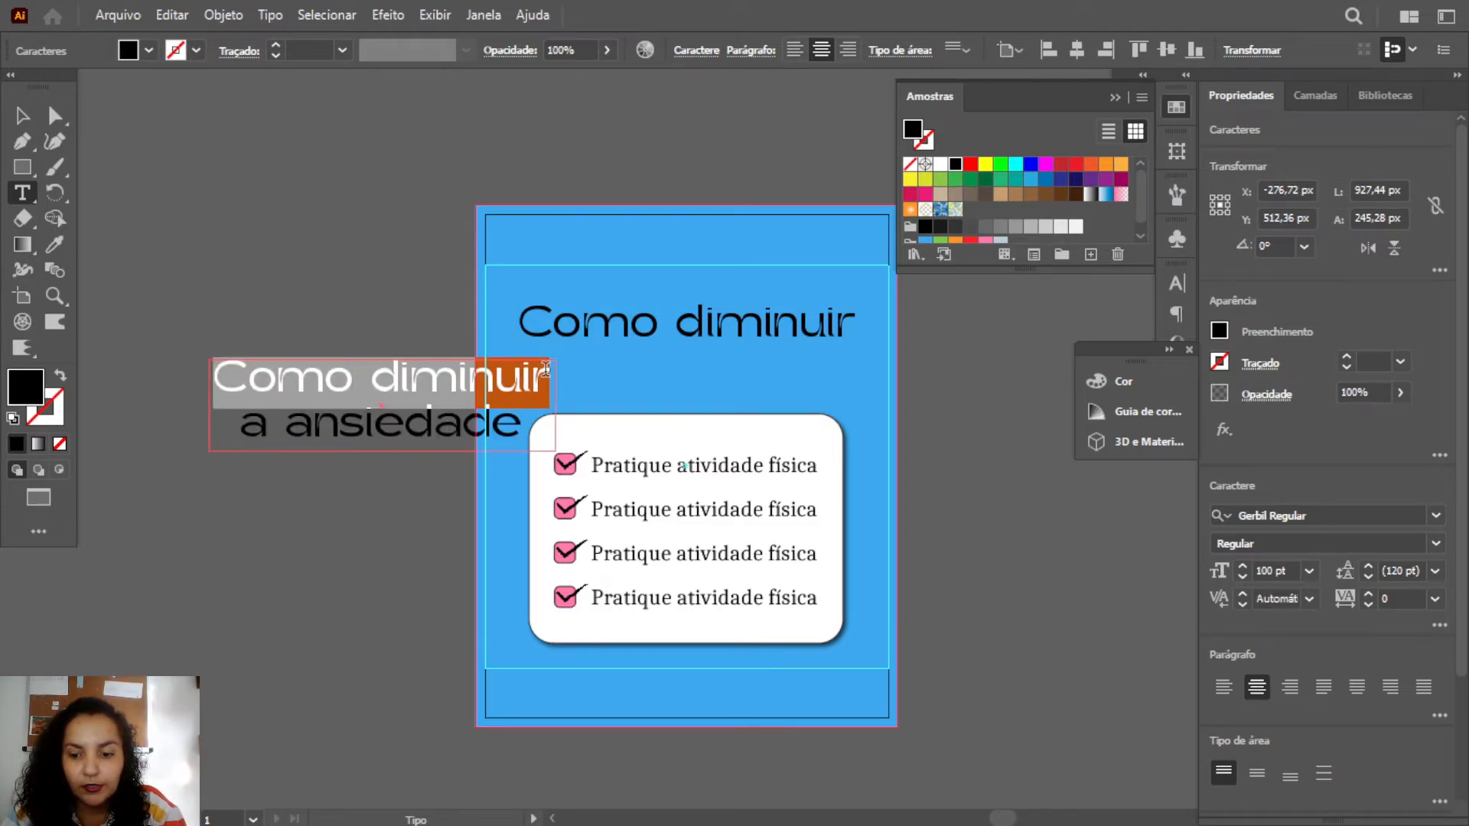
key("BackSpace")
key("Delete")
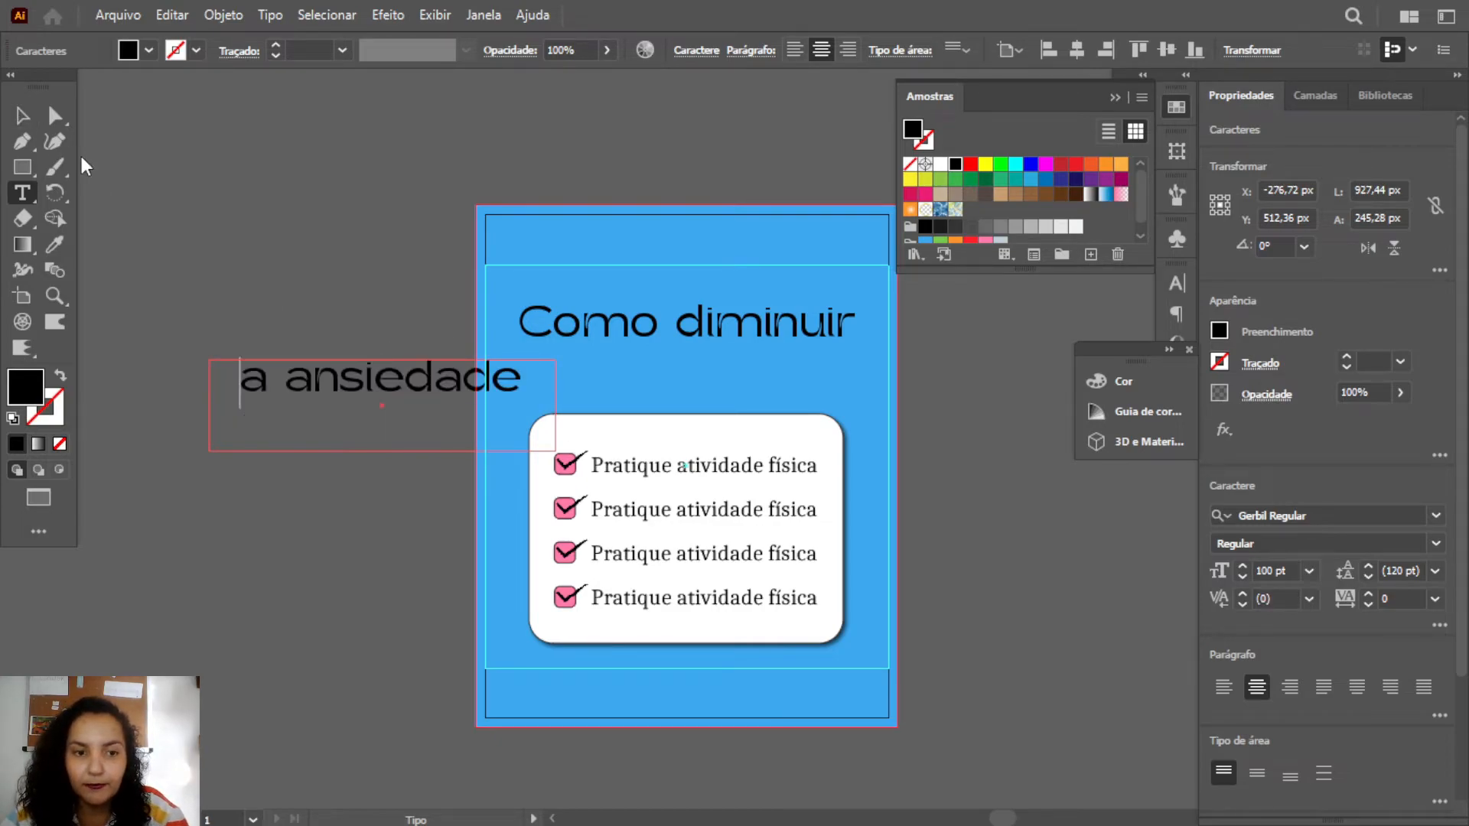
- Shorten the "Como diminuir" text frame to fit its single line, about 101 px high, and deselect it
left_click(22, 116)
left_click(613, 337)
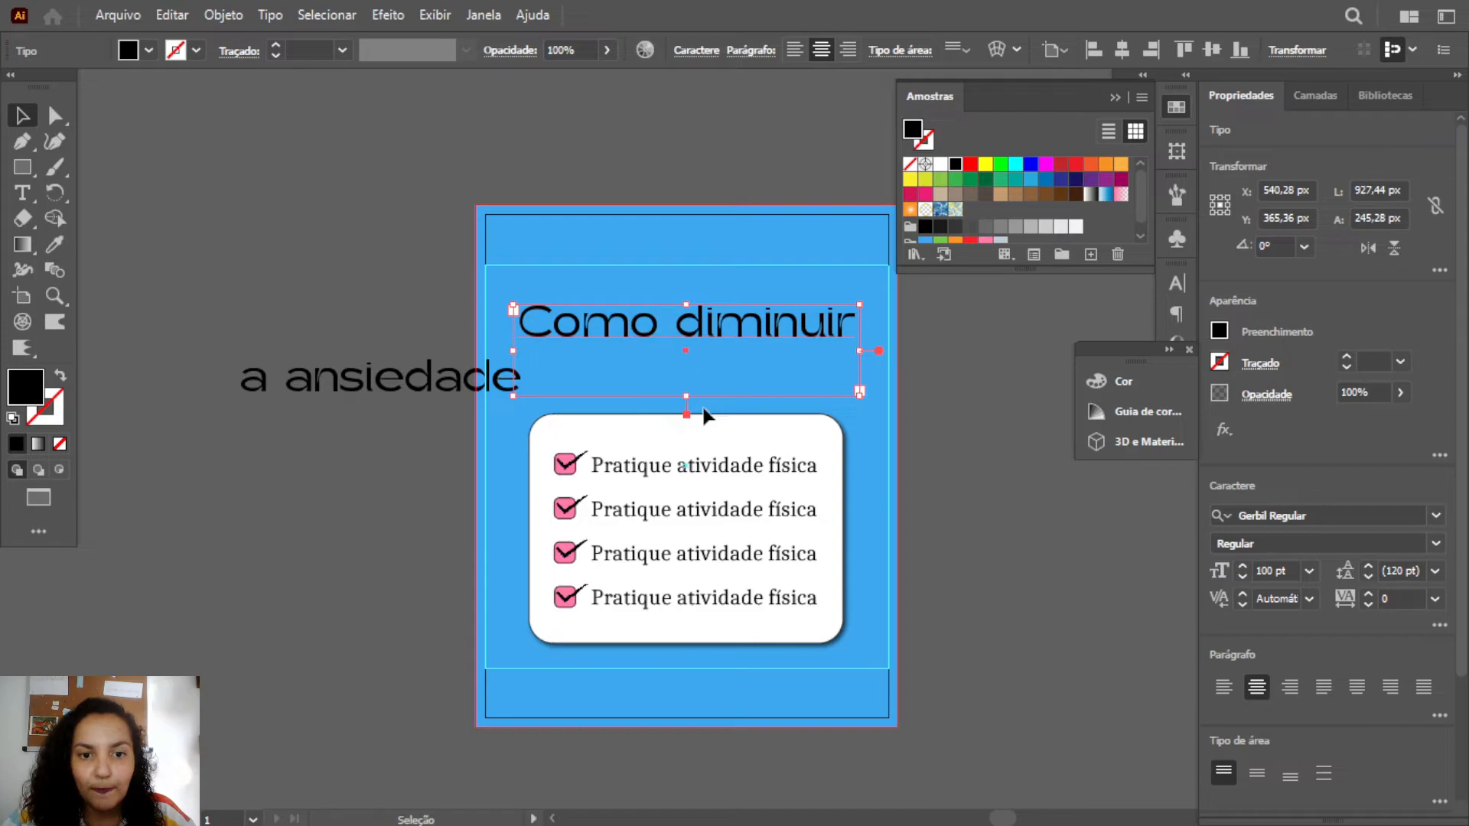
left_click_drag(687, 395, 684, 344)
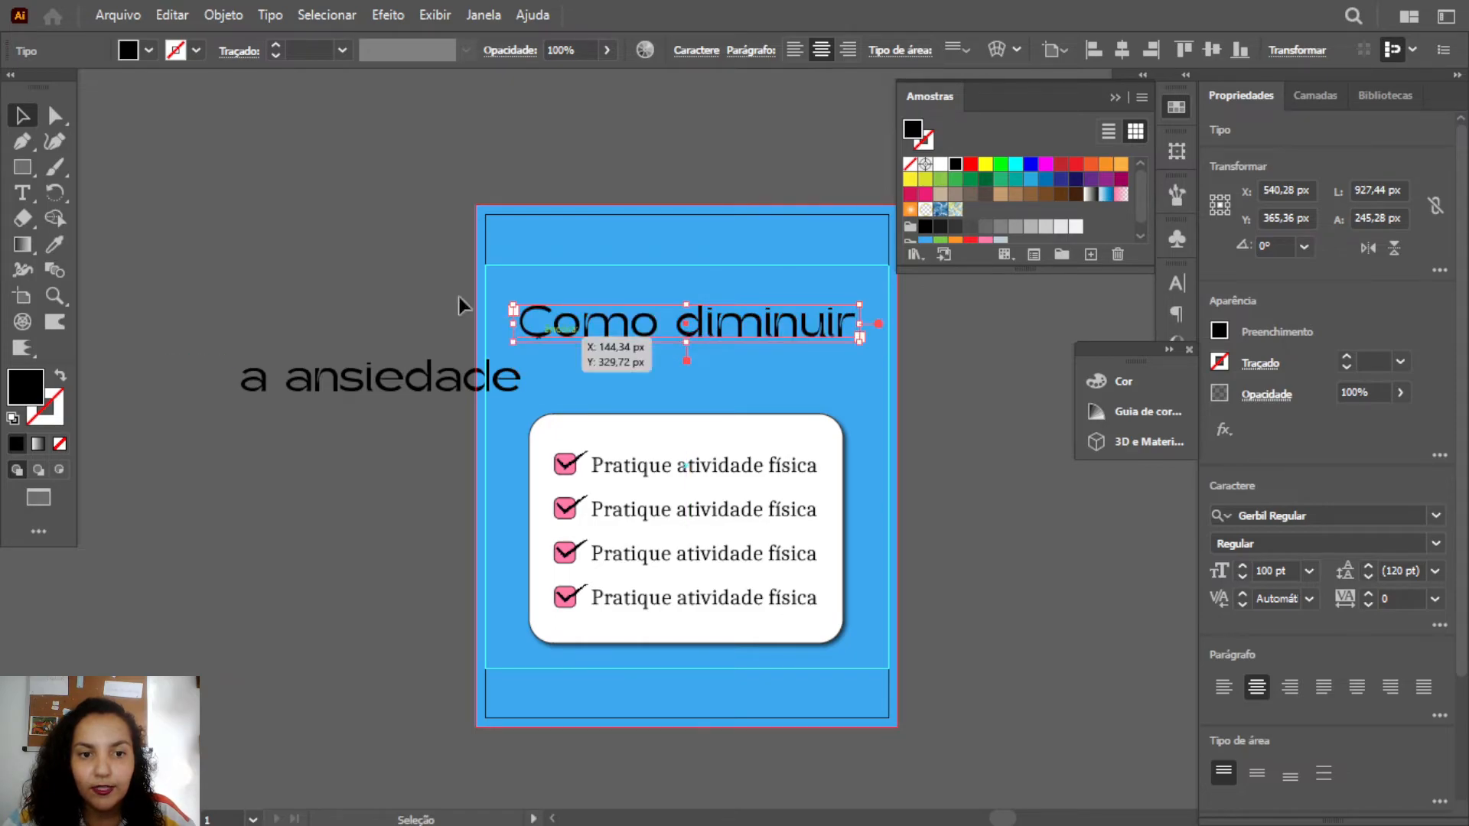
left_click(378, 270)
- Draw a rectangle about 927 × 155 px over "Como diminuir" and copy the checkbox's pink fill and 2 pt black stroke onto it
left_click(22, 170)
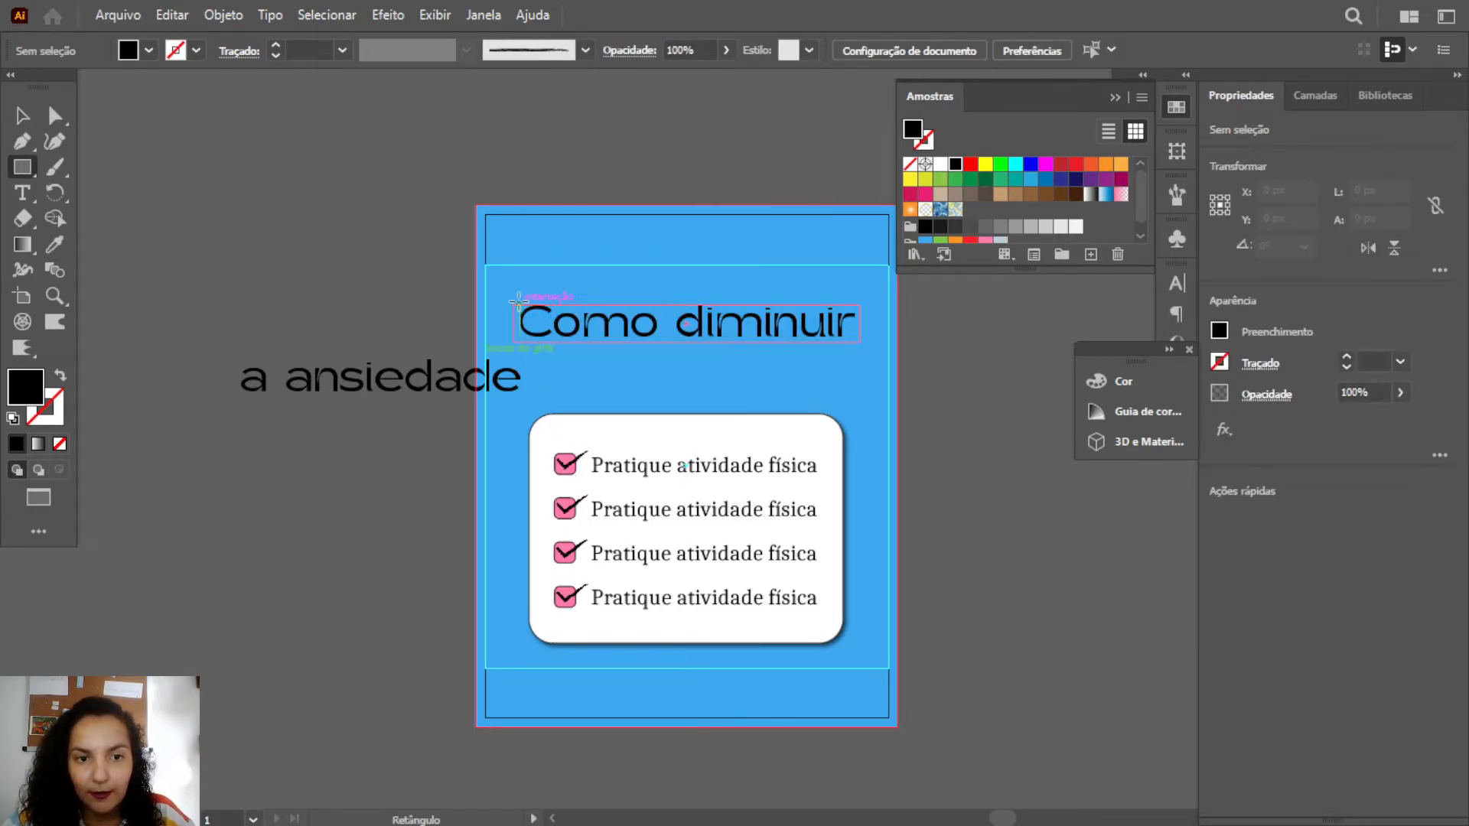
left_click_drag(513, 297, 862, 355)
left_click(54, 245)
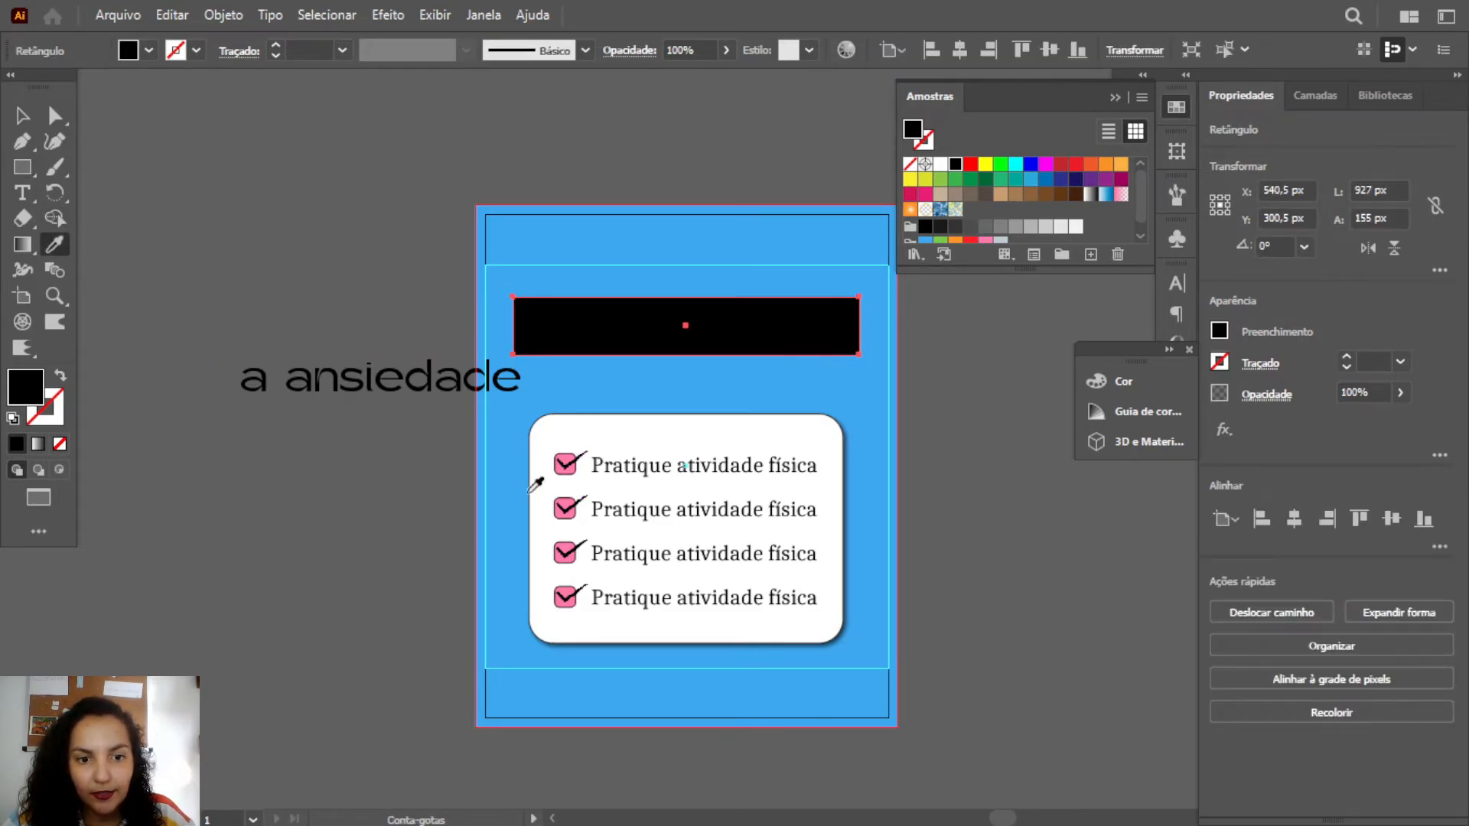
left_click(557, 468)
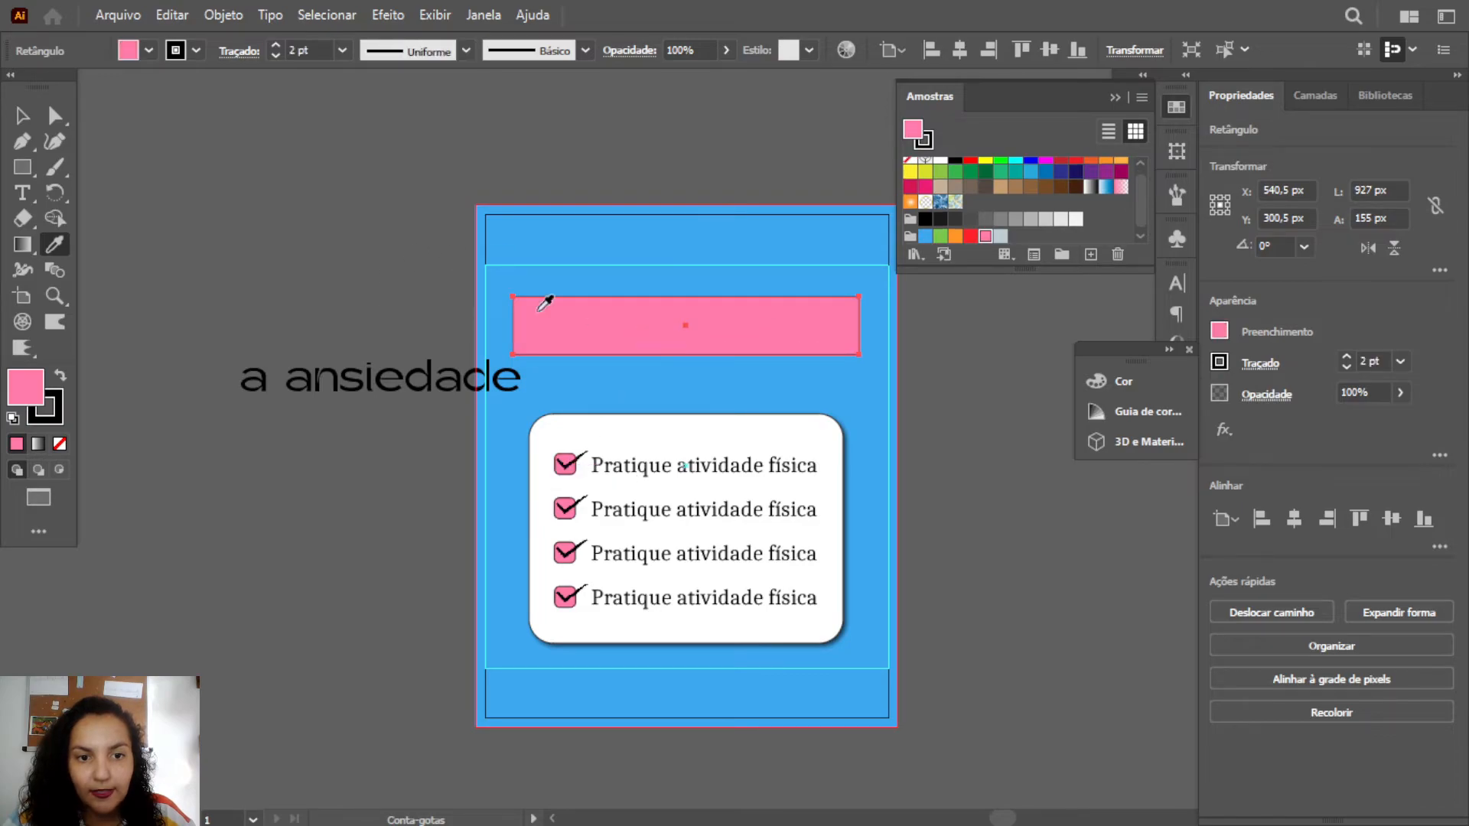
left_click(22, 118)
left_click(150, 183)
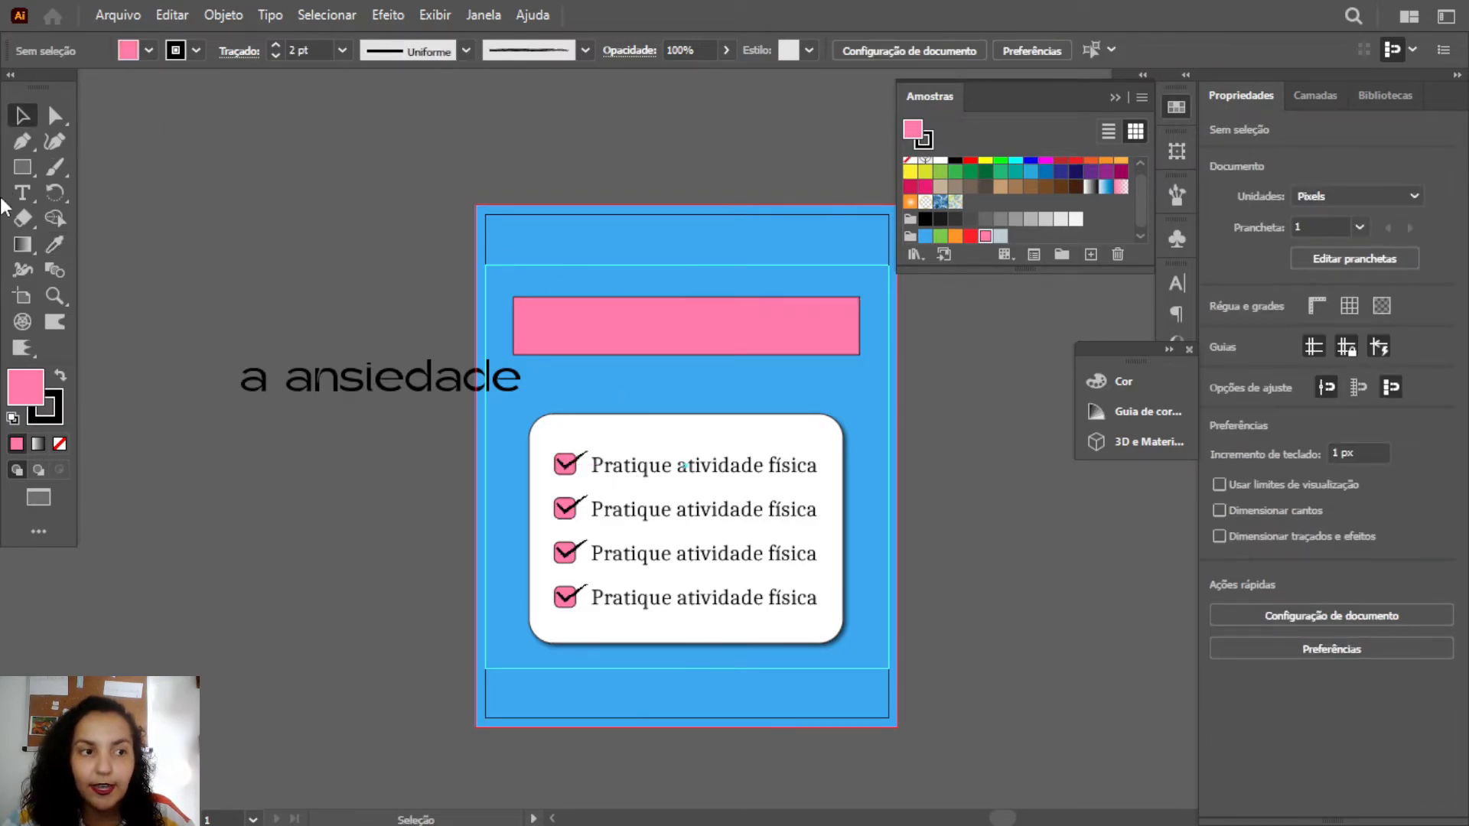
- Move the pink rectangle down off "Como diminuir" and bring that text to the front
left_click(633, 334)
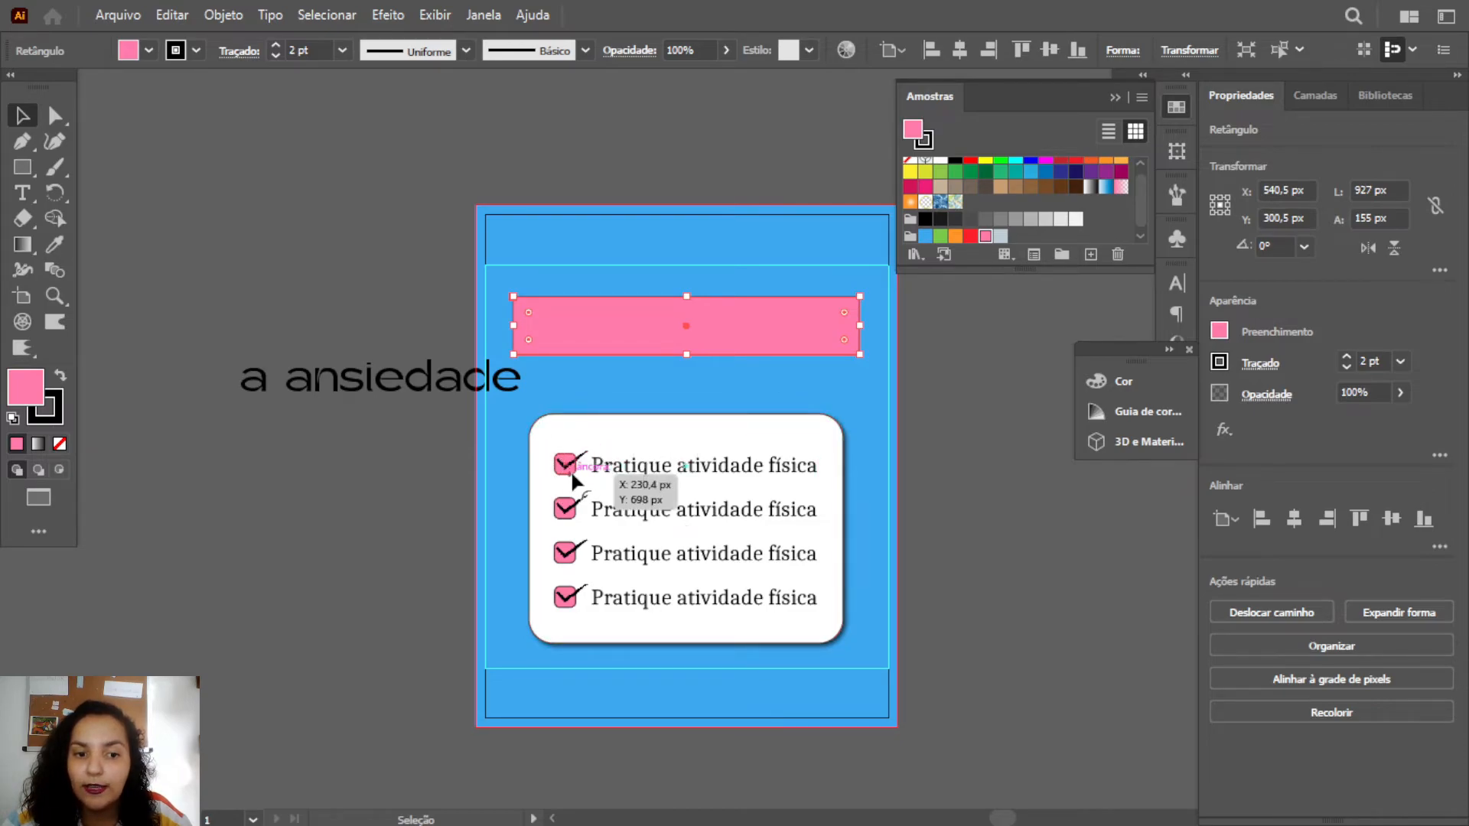
left_click(414, 306)
left_click(603, 324)
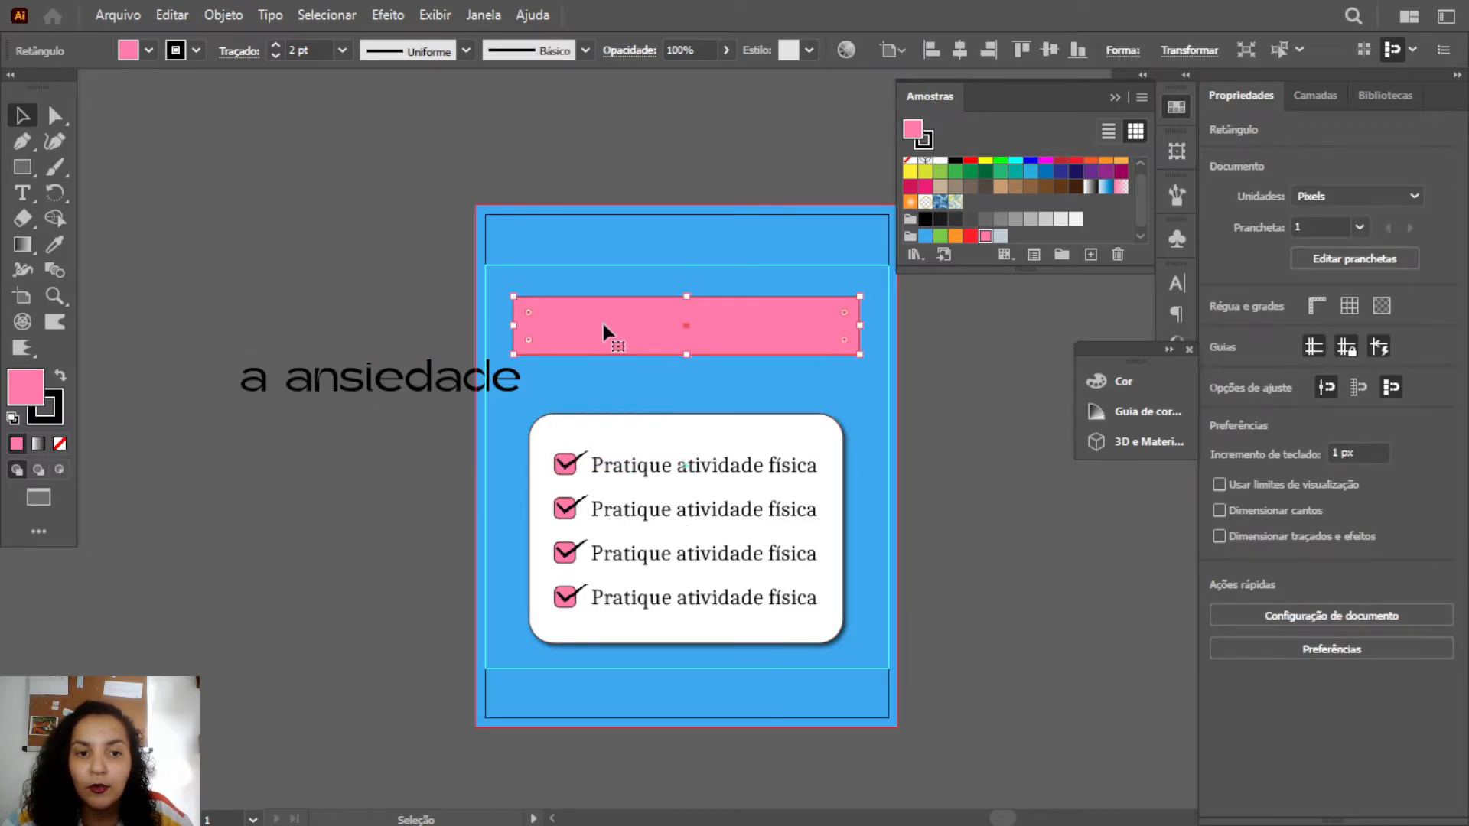
right_click(603, 324)
left_click(544, 321)
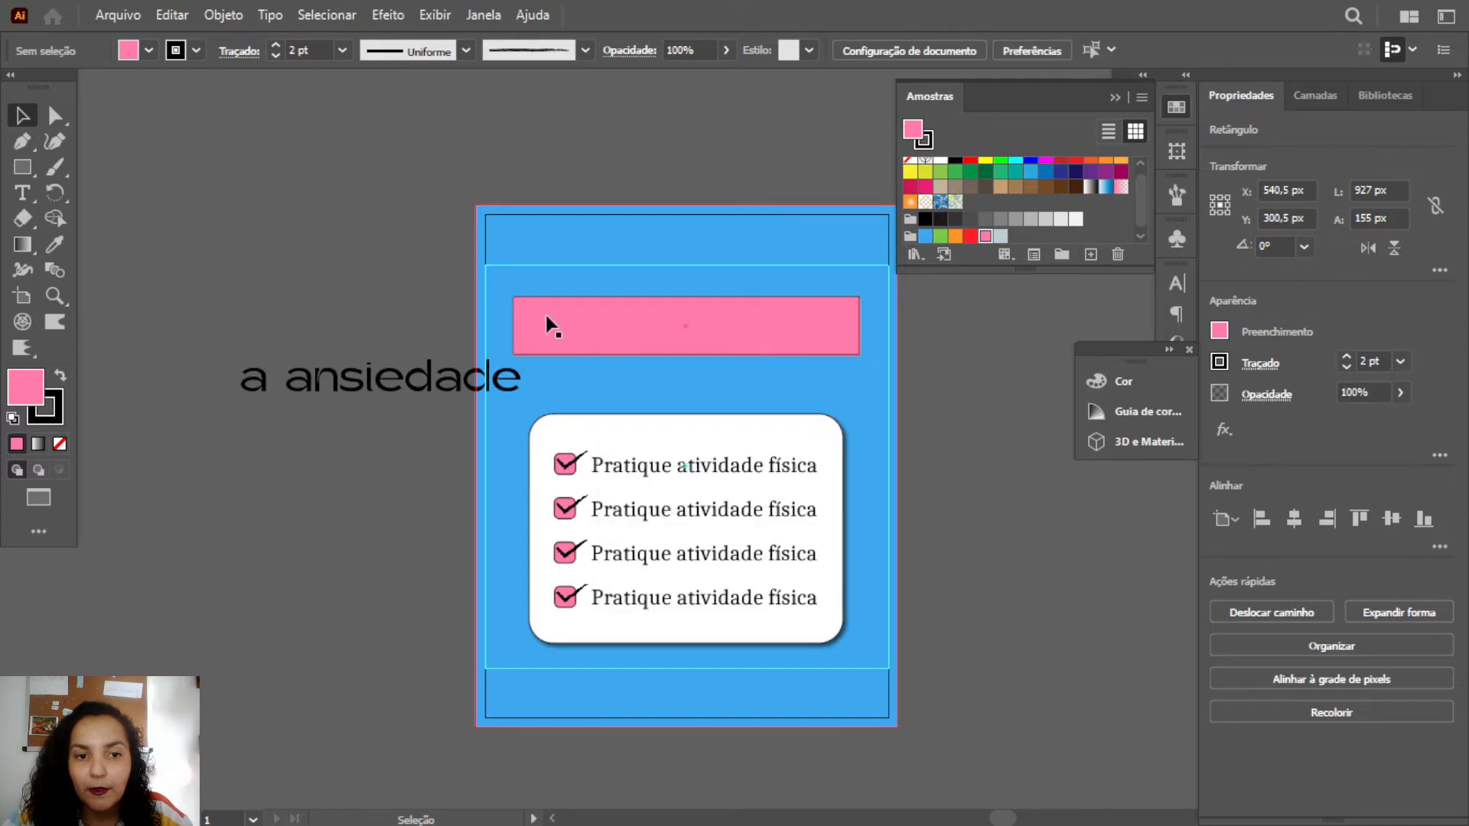
left_click_drag(544, 321, 553, 361)
left_click(570, 324)
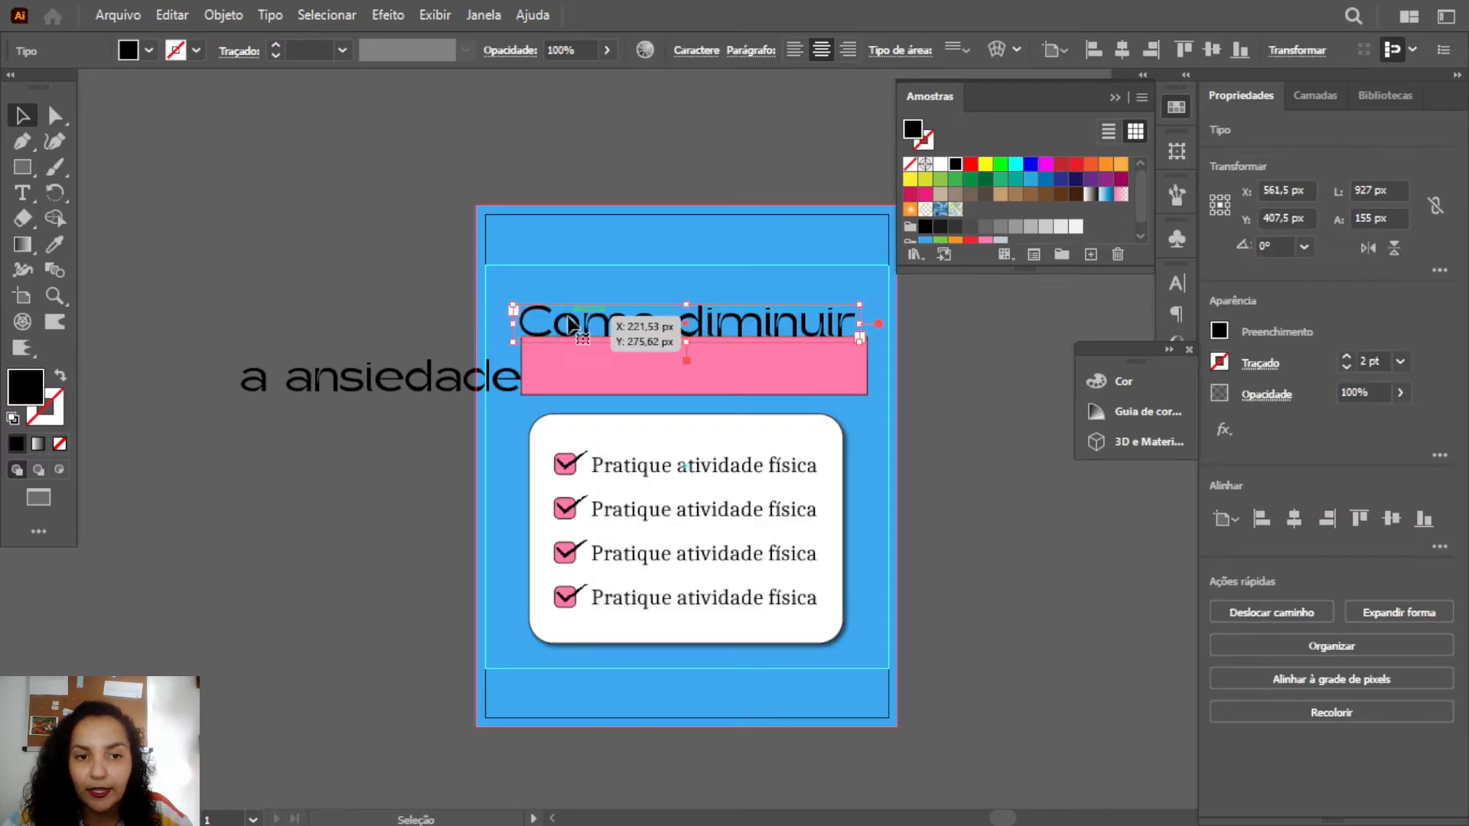
right_click(569, 324)
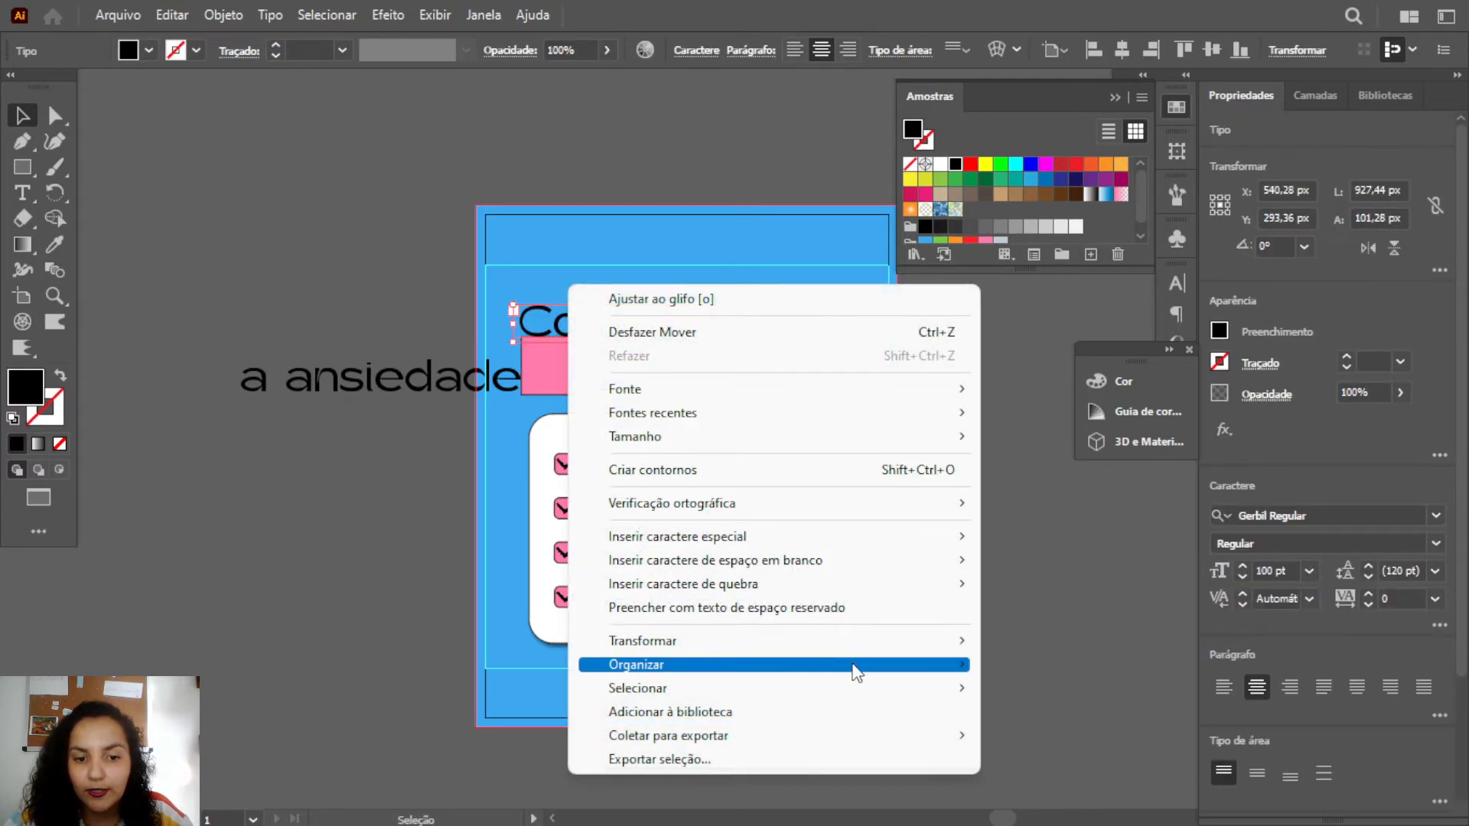
mouse_move(855, 671)
left_click(1064, 664)
left_click(842, 423)
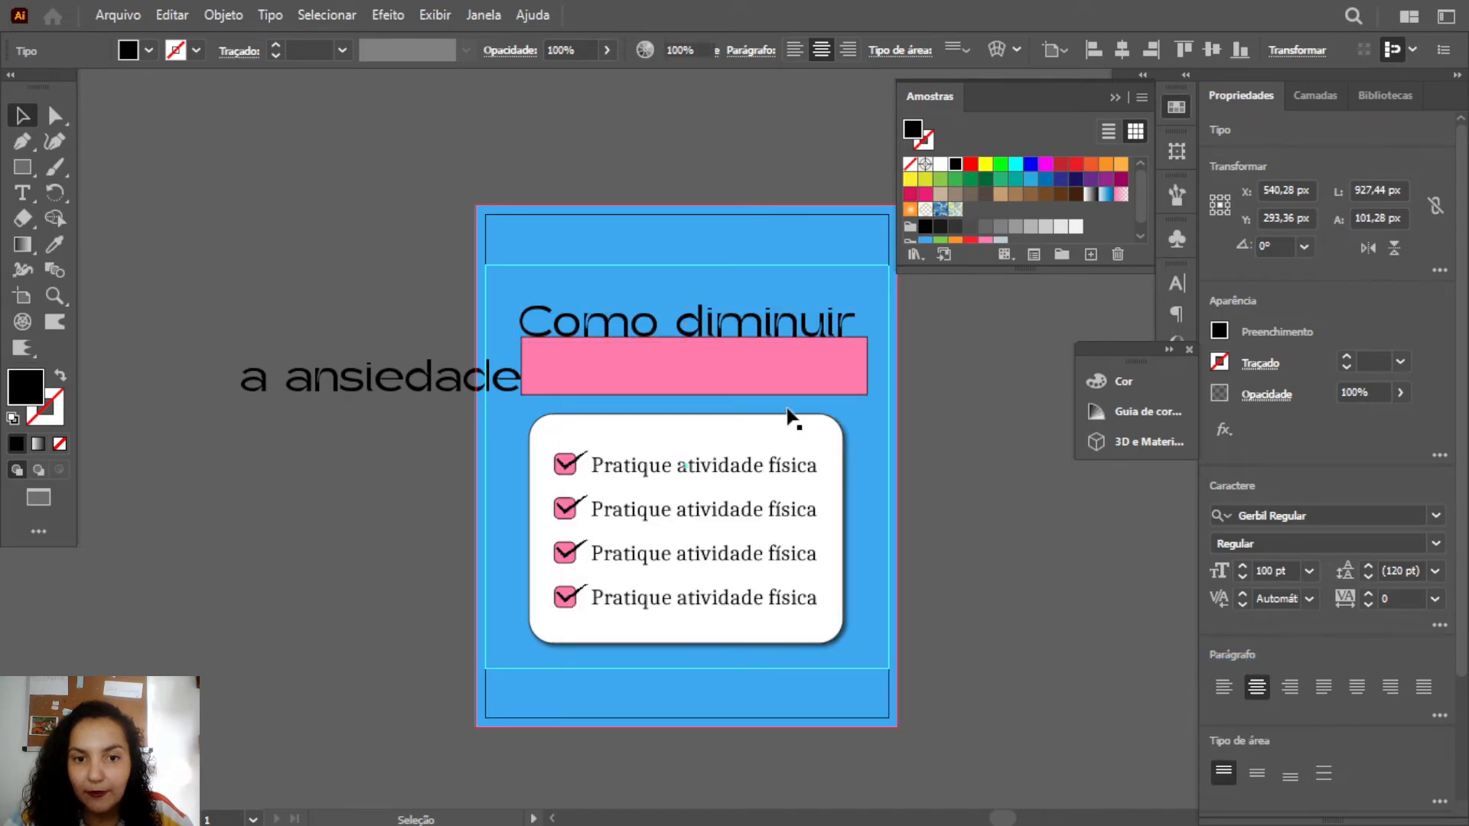
- Place the pink rectangle behind "Como diminuir", widen it to about 992 px and centre it around the text
left_click_drag(632, 356, 613, 333)
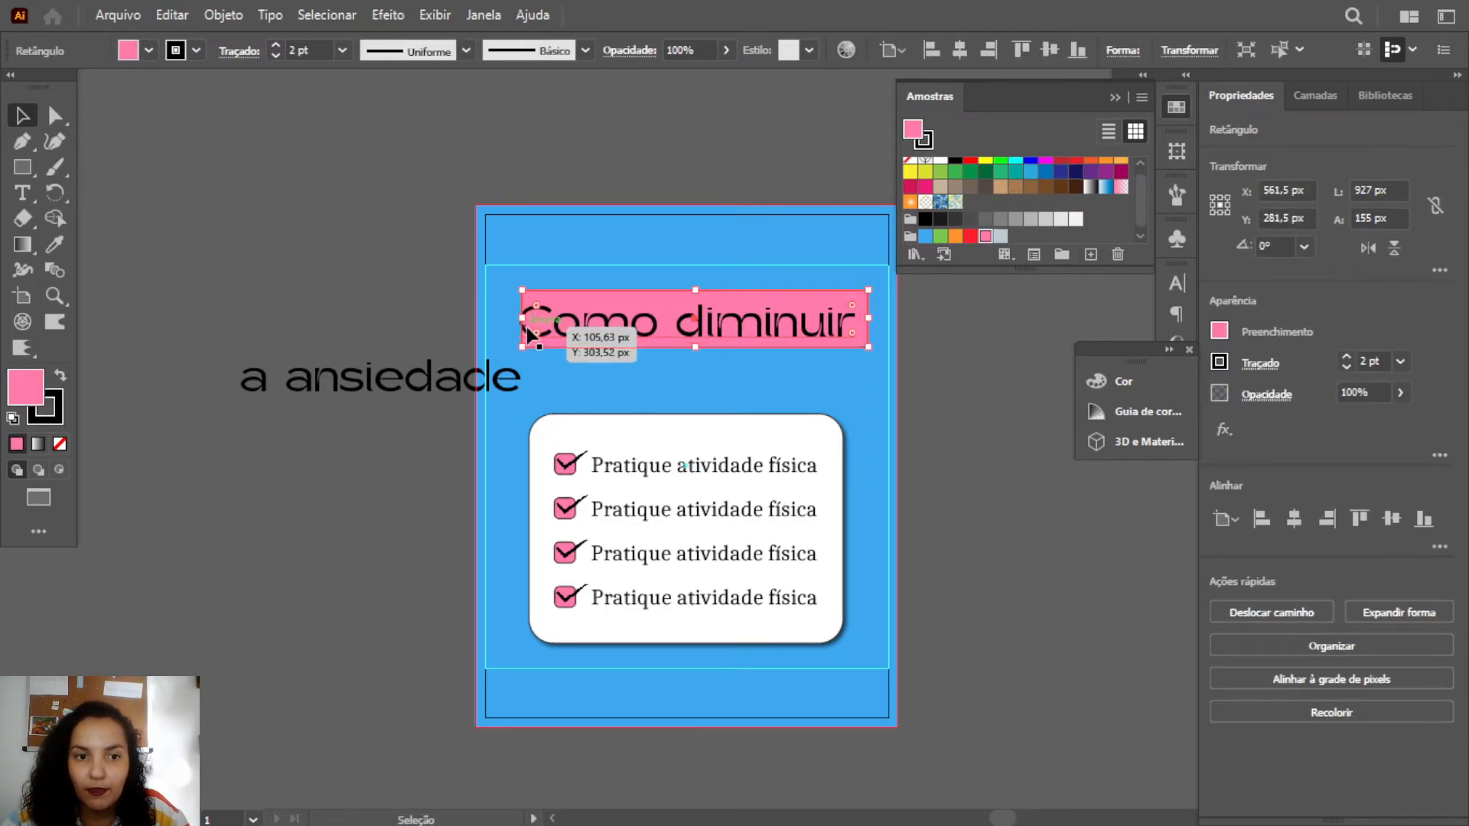
left_click_drag(522, 318, 498, 322)
key("Right")
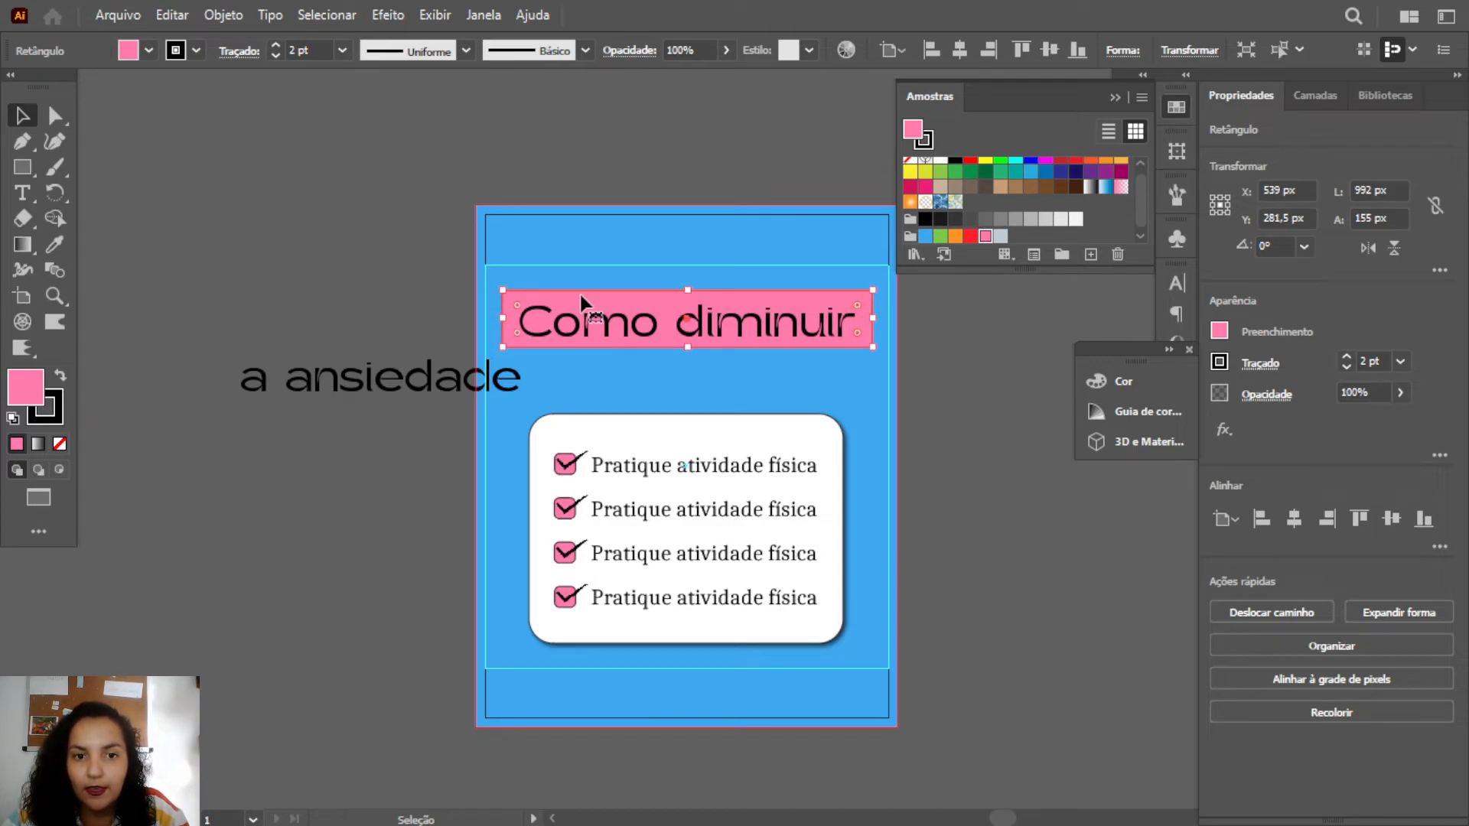
left_click_drag(582, 303, 582, 305)
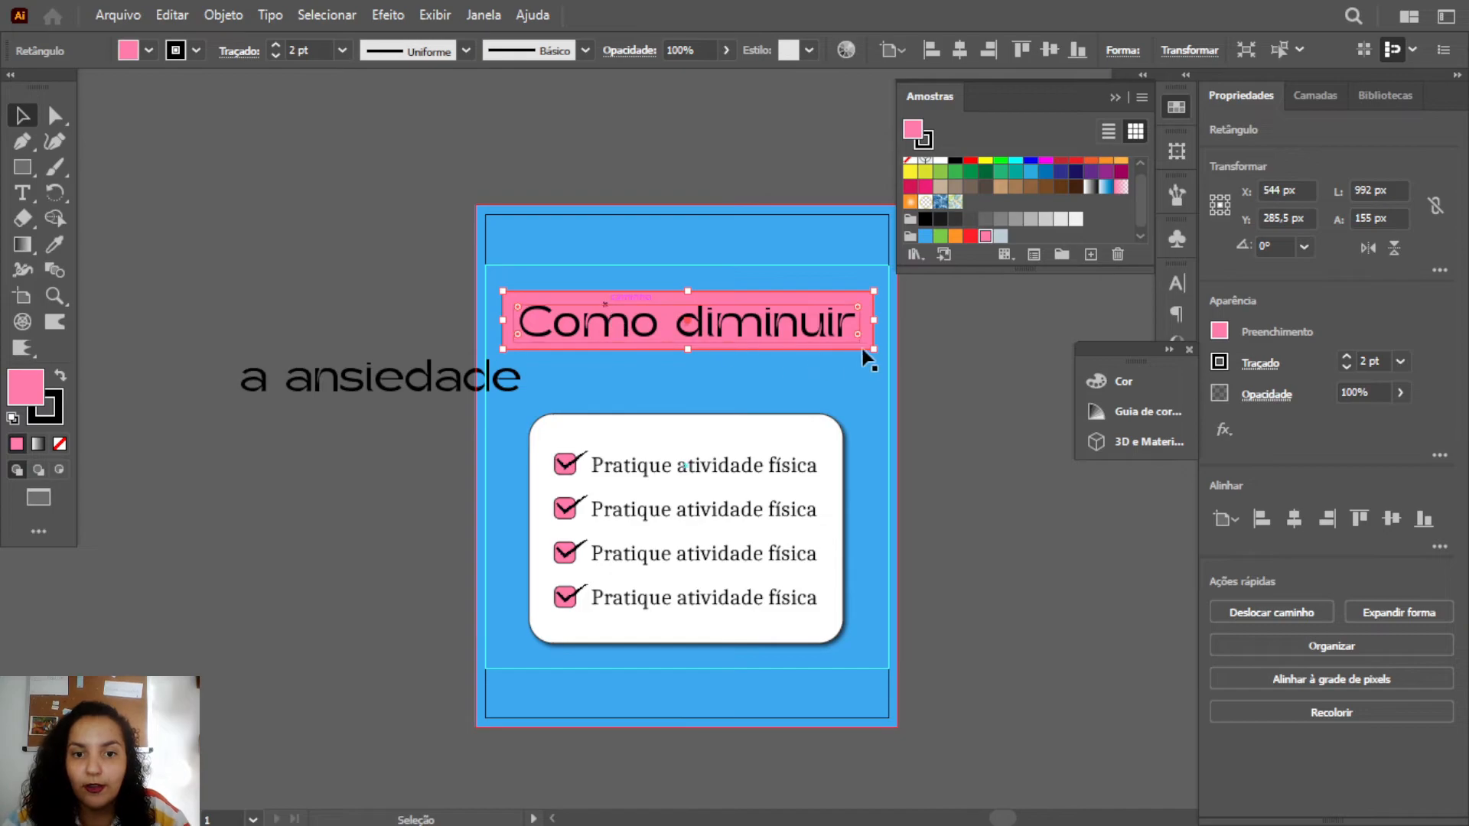
left_click(927, 365)
- Warp the pink rectangle and "Como diminuir" together with a horizontal Arco envelope distortion at 32% bend
left_click_drag(928, 358, 701, 312)
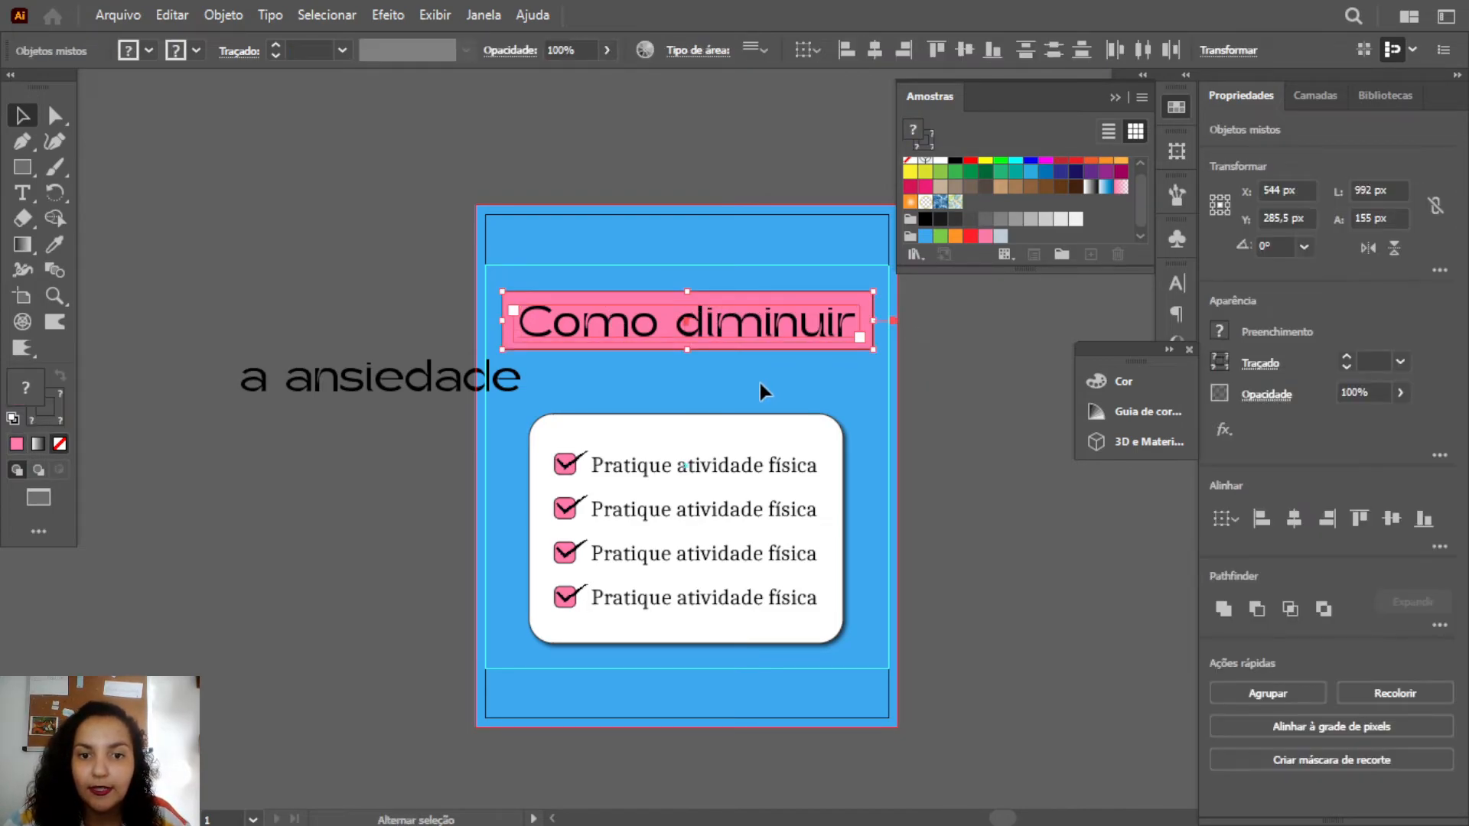
left_click(223, 15)
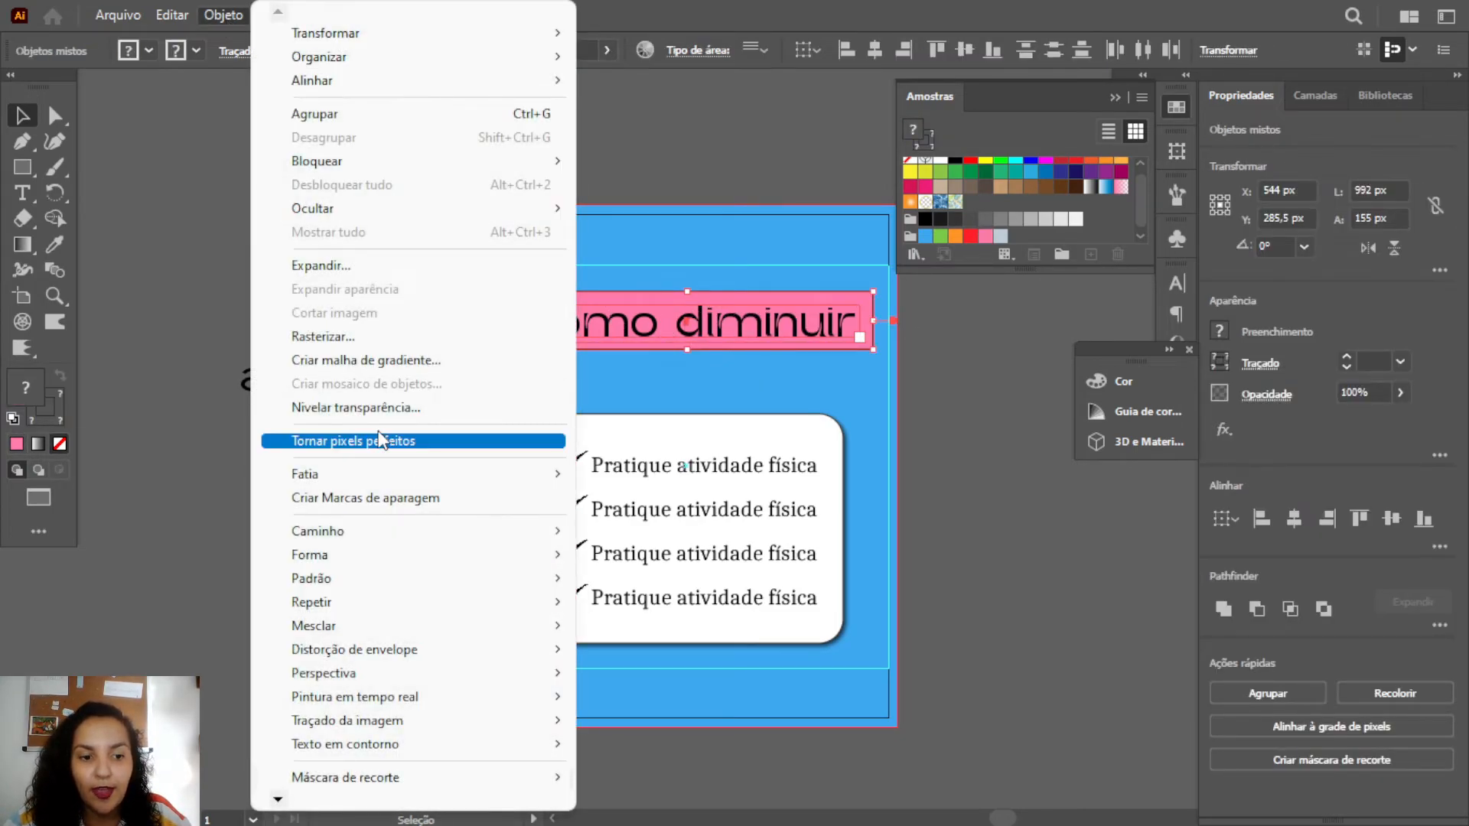
mouse_move(484, 659)
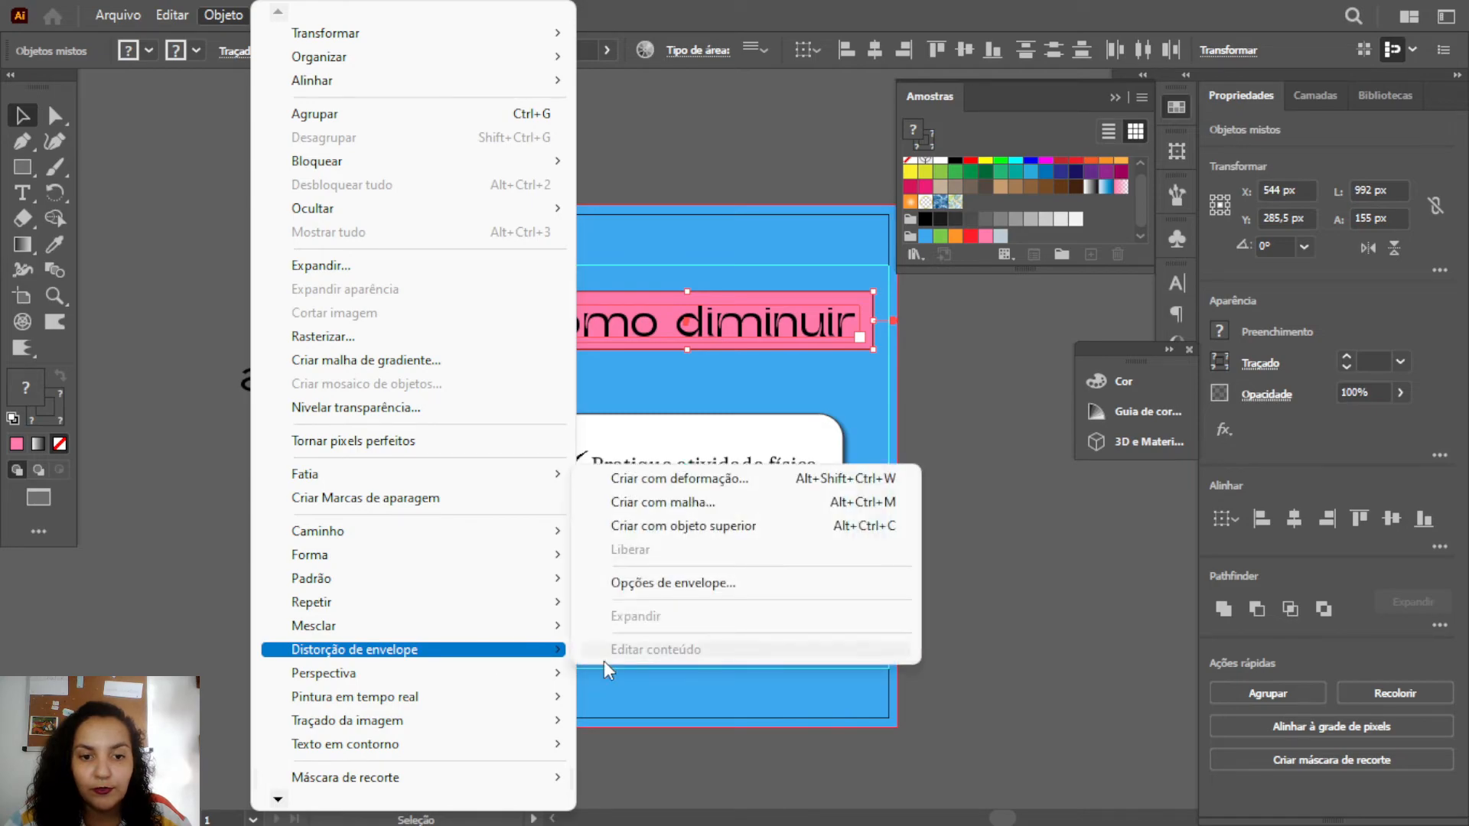
left_click(735, 479)
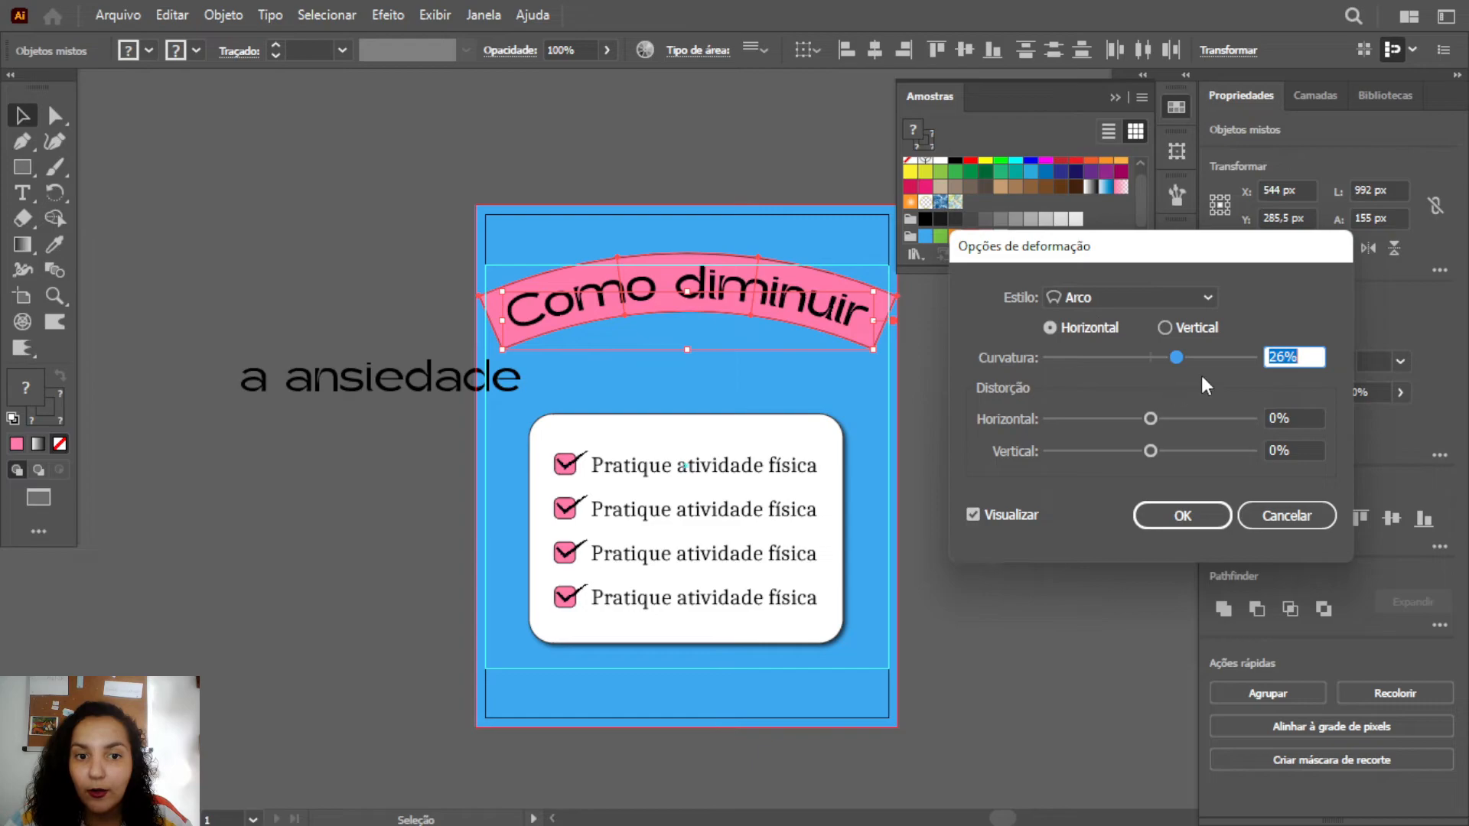
left_click_drag(1178, 357, 1183, 357)
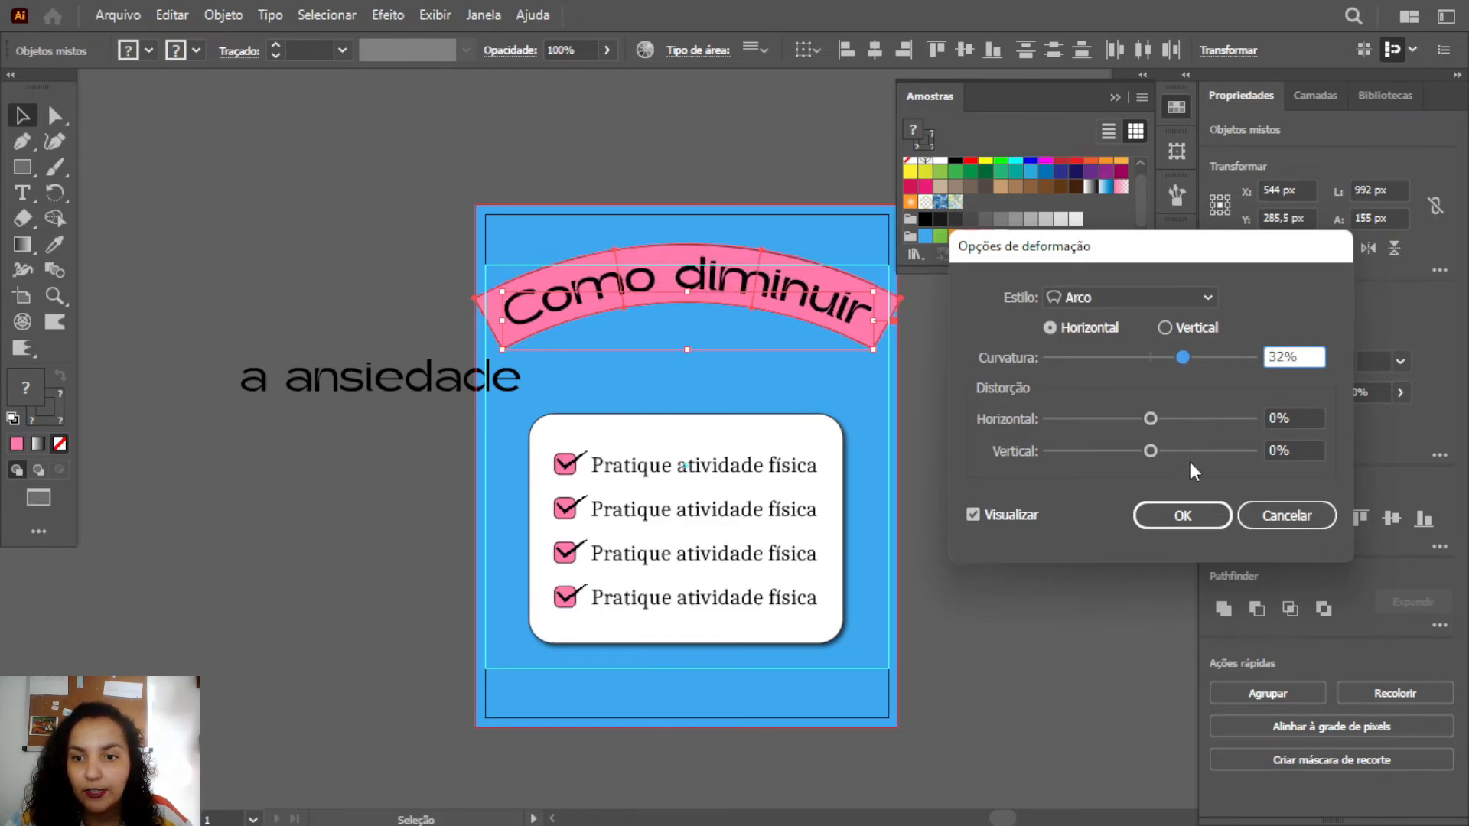
left_click(1184, 514)
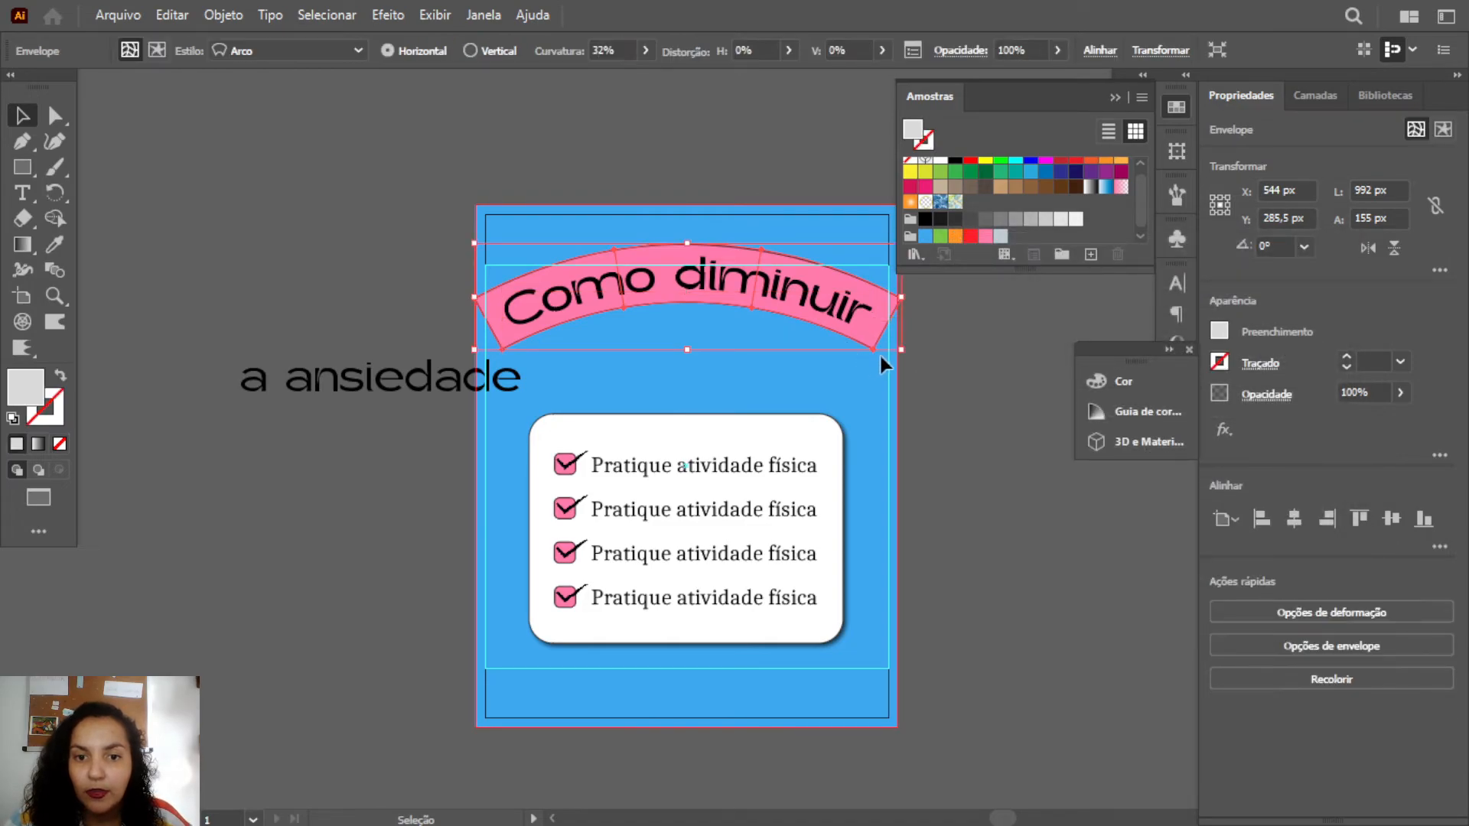
- Scale the arched banner down to about 819 × 204 px, place it above the checklist box and deselect it
left_click_drag(898, 352, 819, 321)
left_click_drag(550, 274, 608, 314)
left_click_drag(710, 311, 713, 311)
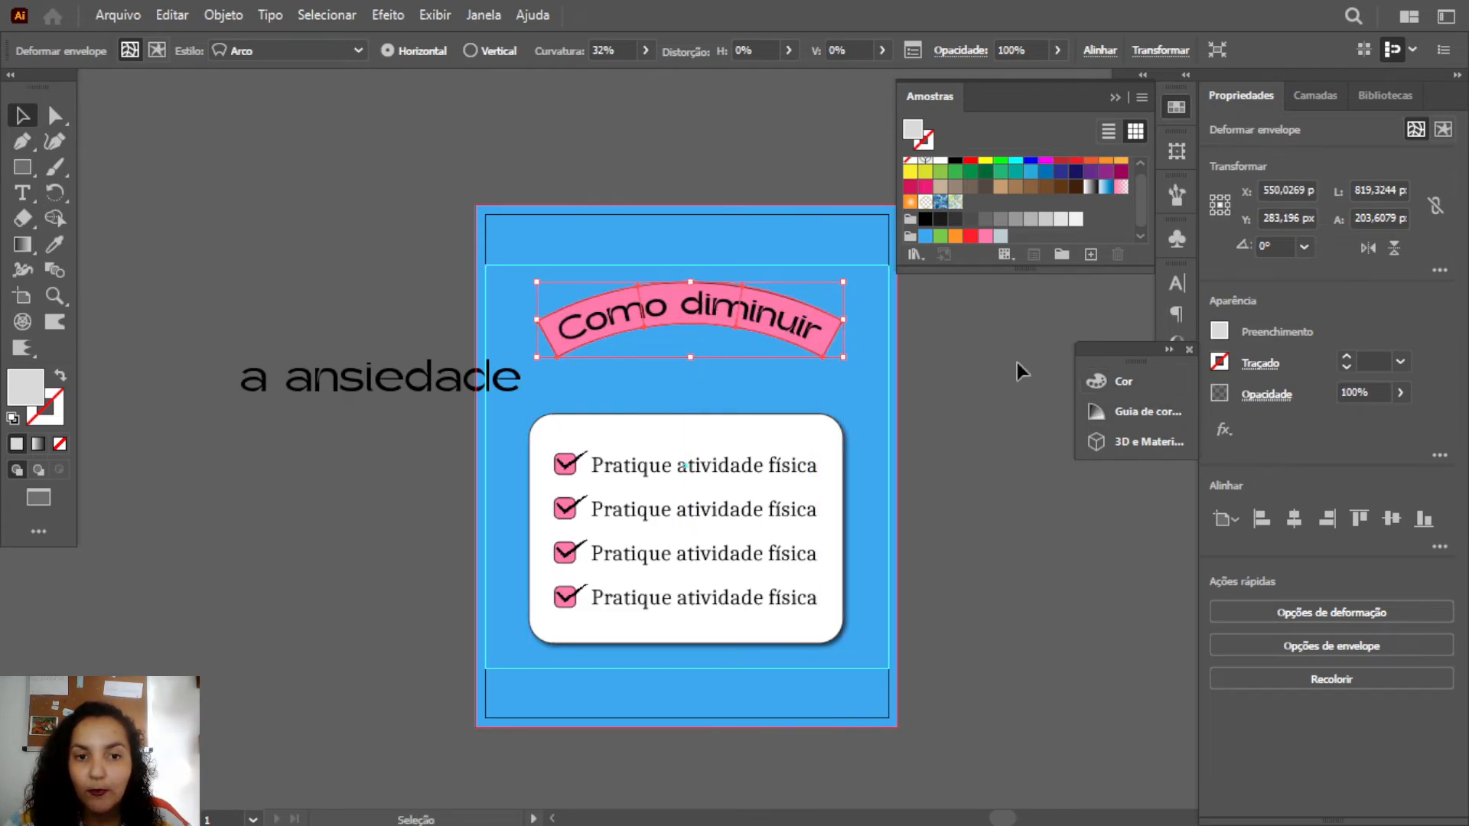
left_click(343, 278)
- Move the "a ansiedade" text between the arched banner and the checklist box, nudge it into horizontal alignment and deselect it
left_click_drag(358, 383, 668, 389)
key("Up")
key("Up")
key("Up")
key("Up")
key("Up")
key("Up")
key("Up")
key("Up")
key("Up")
key("Up")
key("Up")
key("Up")
key("Left")
key("Left")
key("Left")
key("Left")
key("Left")
key("Left")
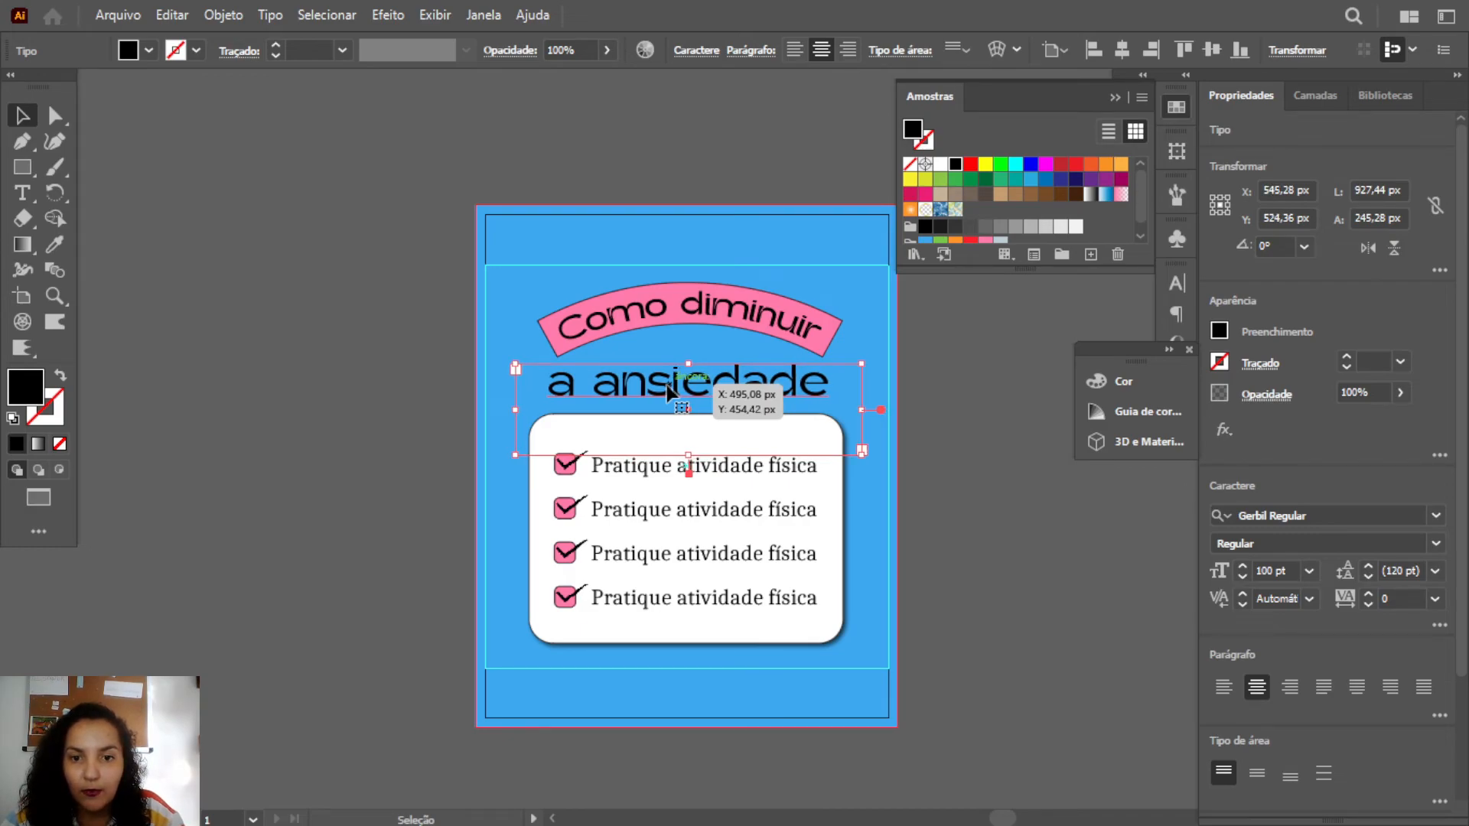
left_click(1044, 381)
left_click(610, 396)
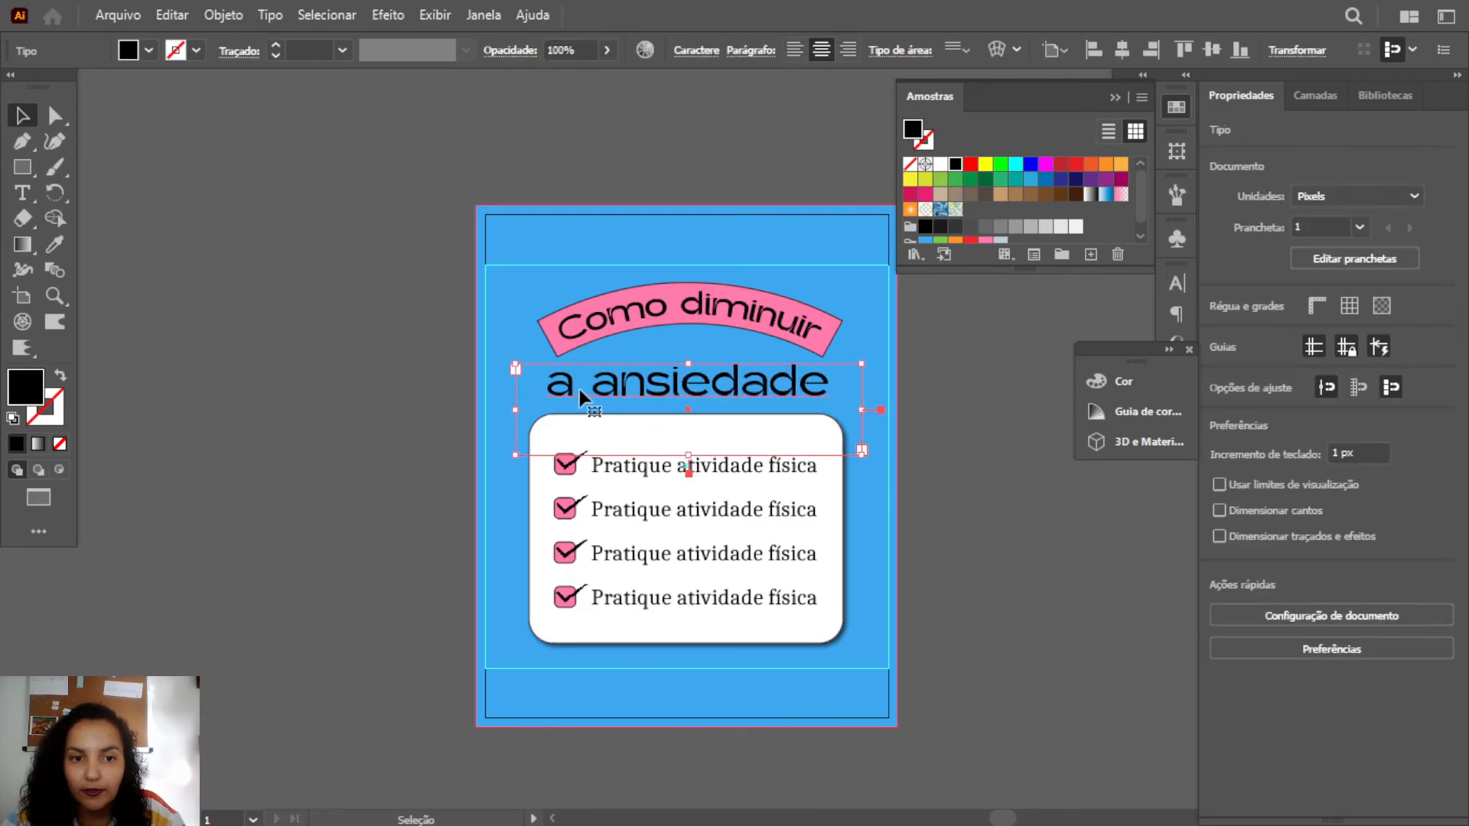
left_click(372, 277)
scroll(544, 444, "down", 1)
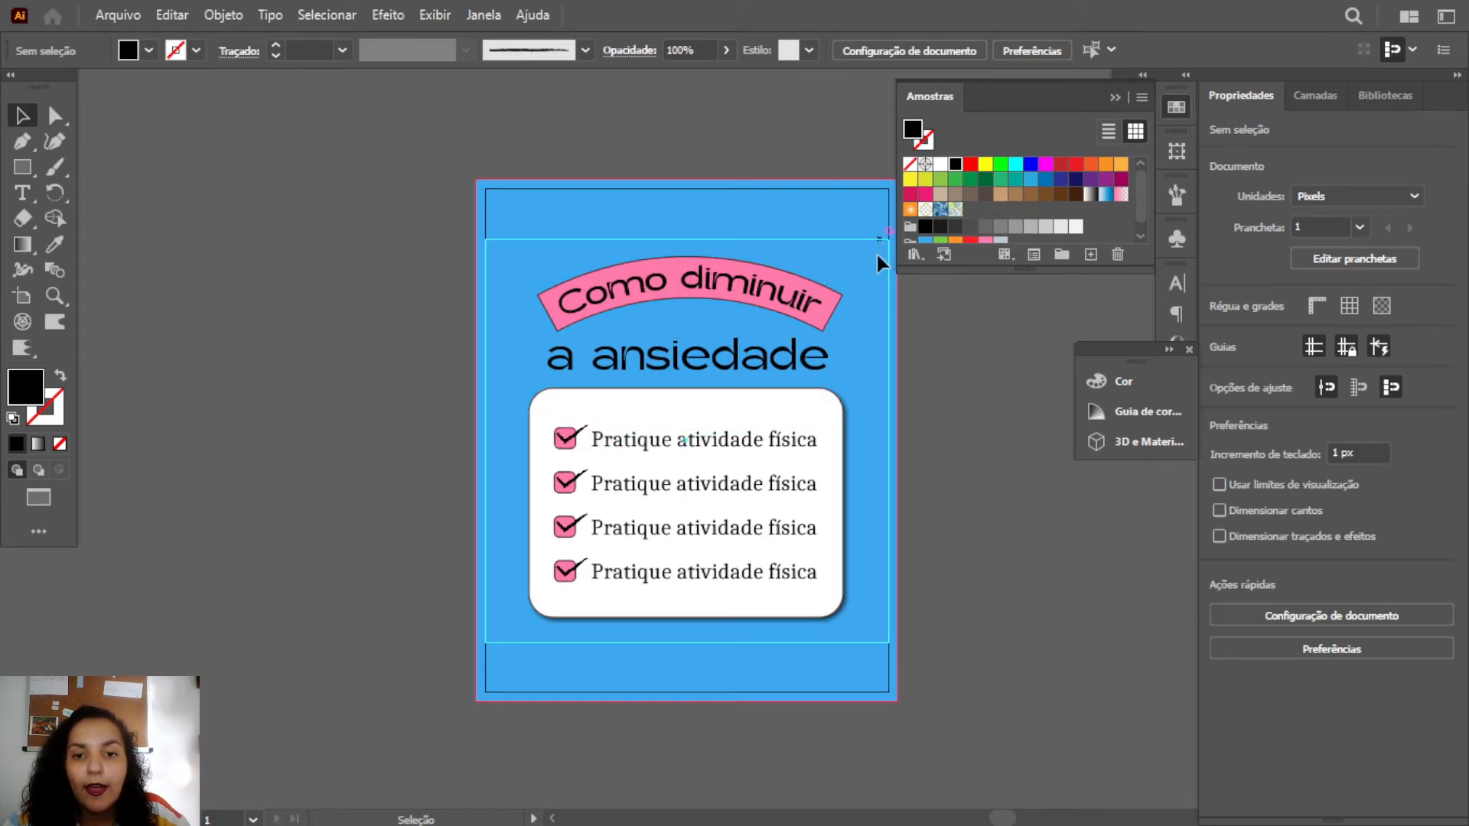
scroll(880, 256, "up", 1)
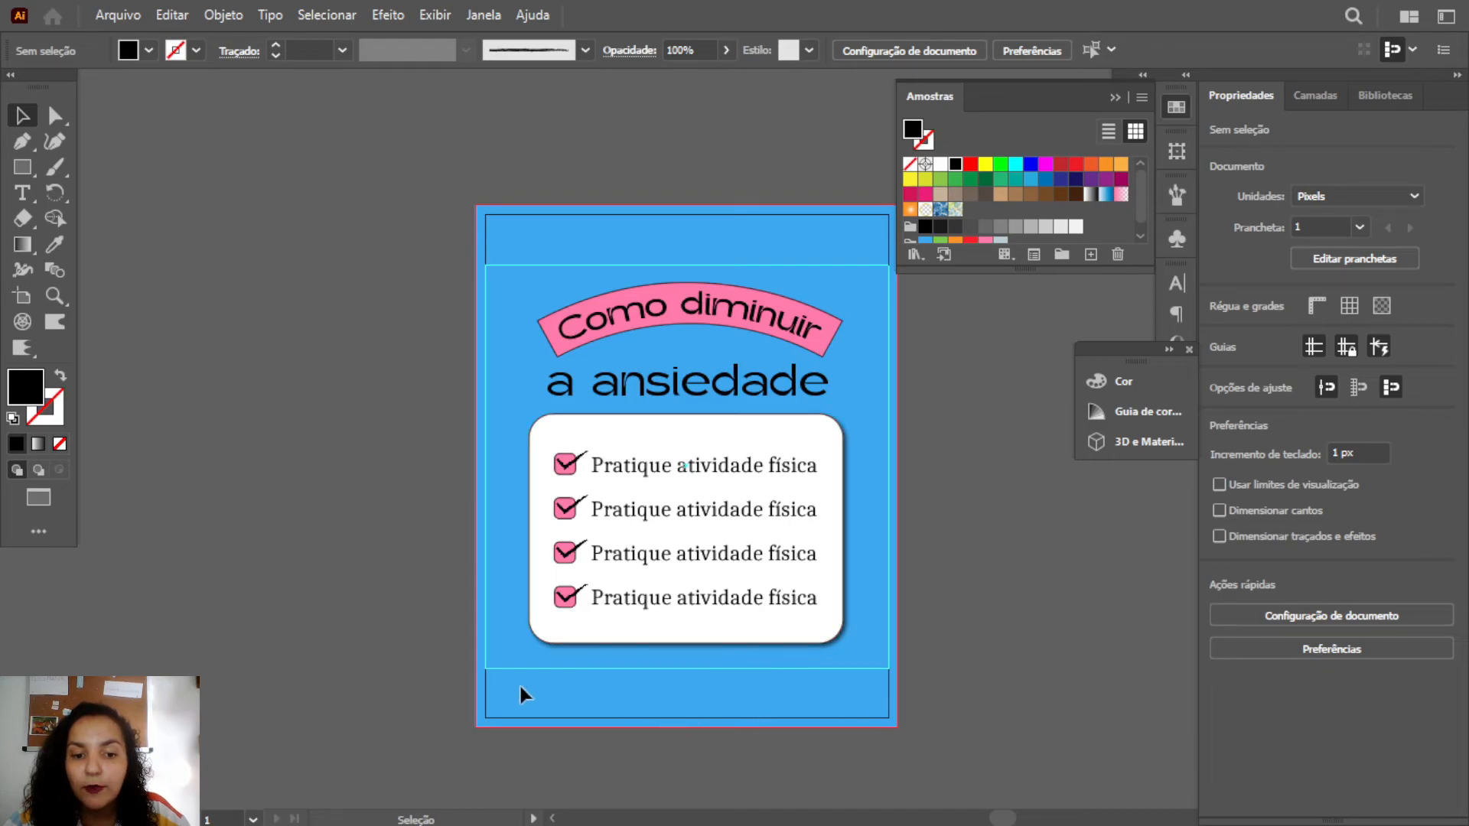
left_click(20, 200)
left_click_drag(174, 253, 461, 298)
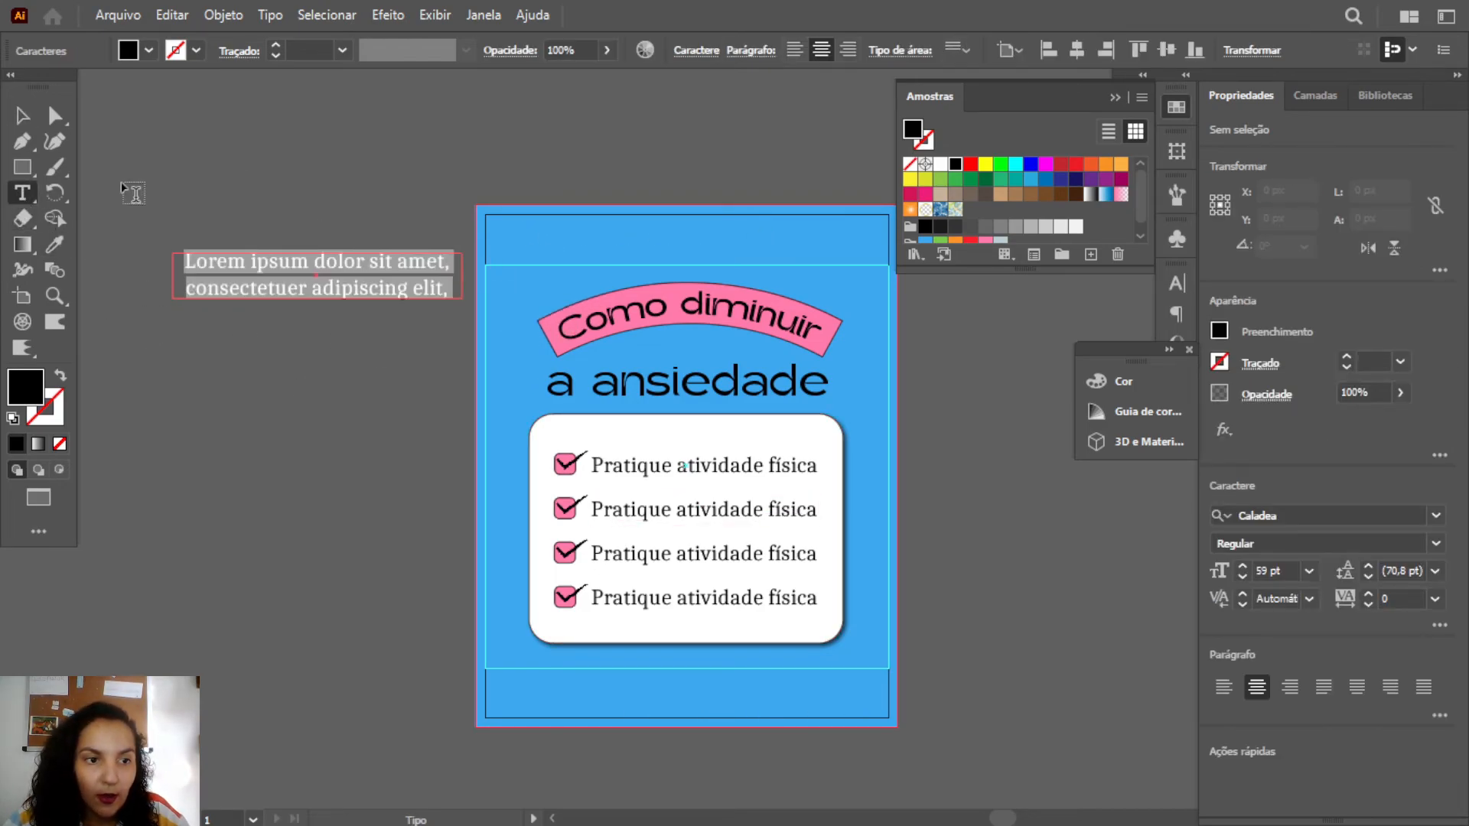
type("@seu")
key("BackSpace")
key("BackSpace")
key("BackSpace")
type("meuarrob")
type("a")
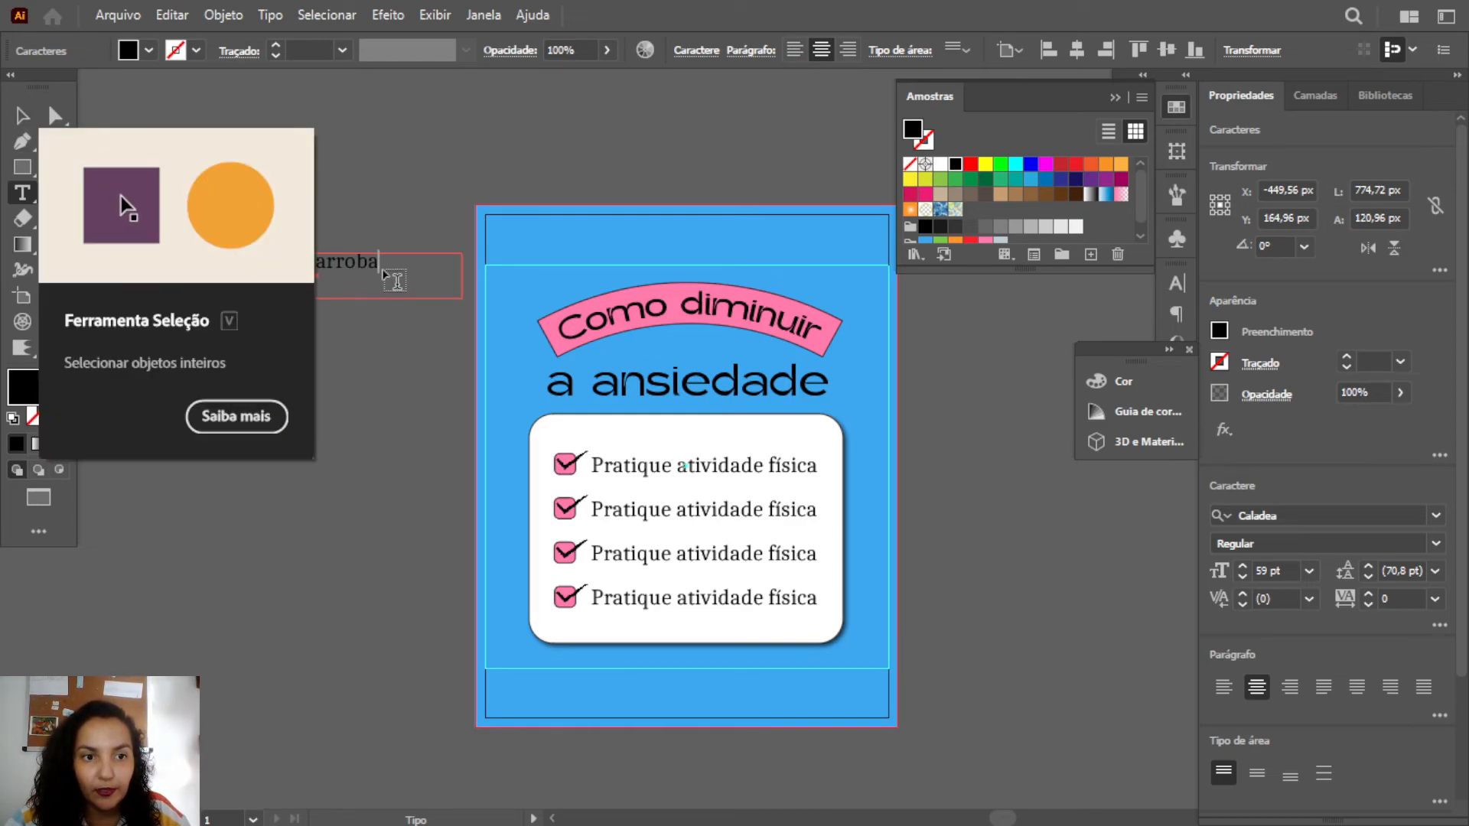
key("ctrl+a")
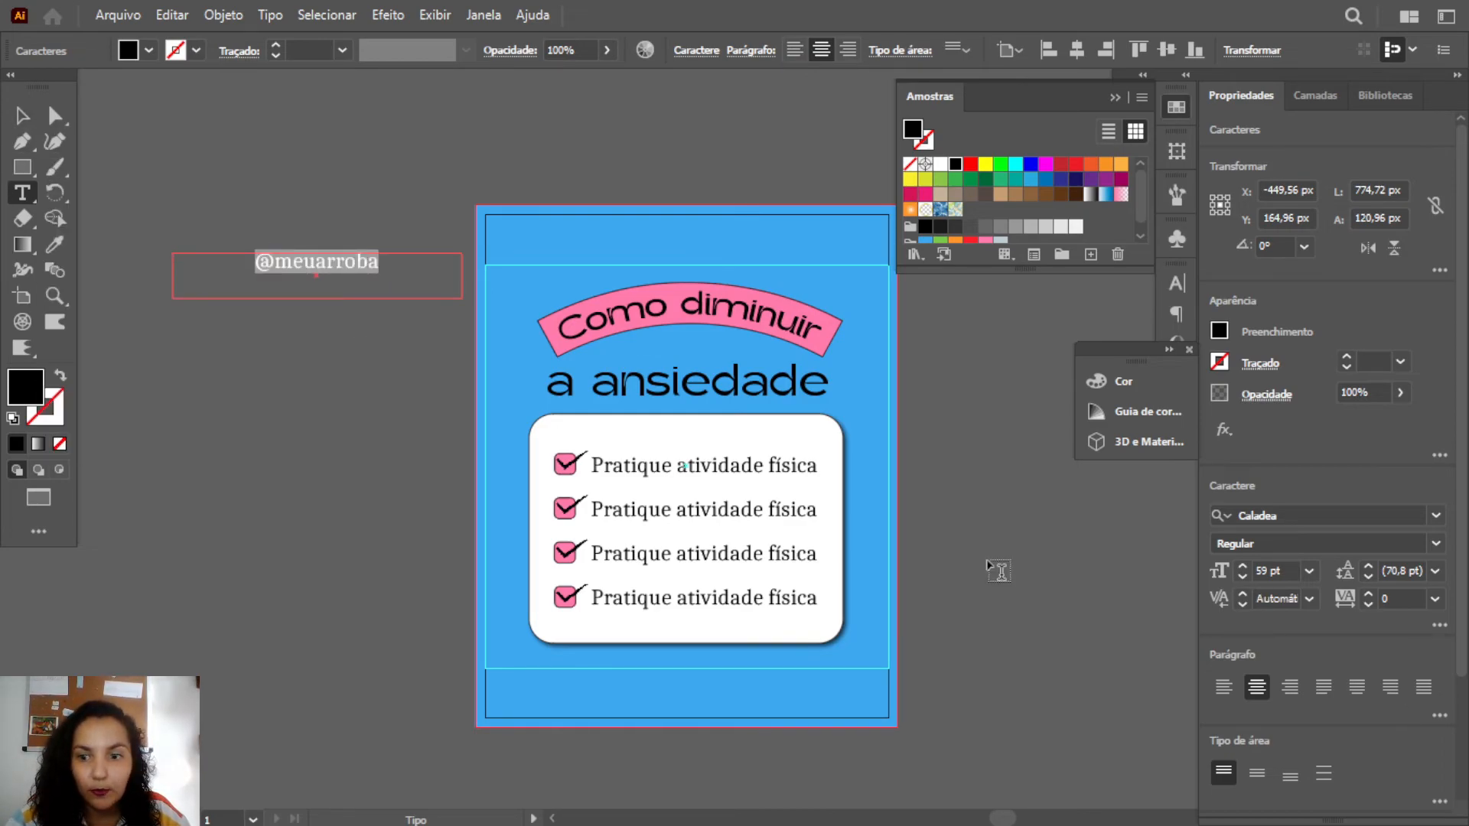
left_click(1242, 578)
left_click(1243, 578)
left_click(1242, 578)
left_click(1243, 578)
left_click(1243, 579)
left_click(1243, 578)
left_click(22, 116)
left_click(305, 230)
left_click_drag(312, 258, 689, 696)
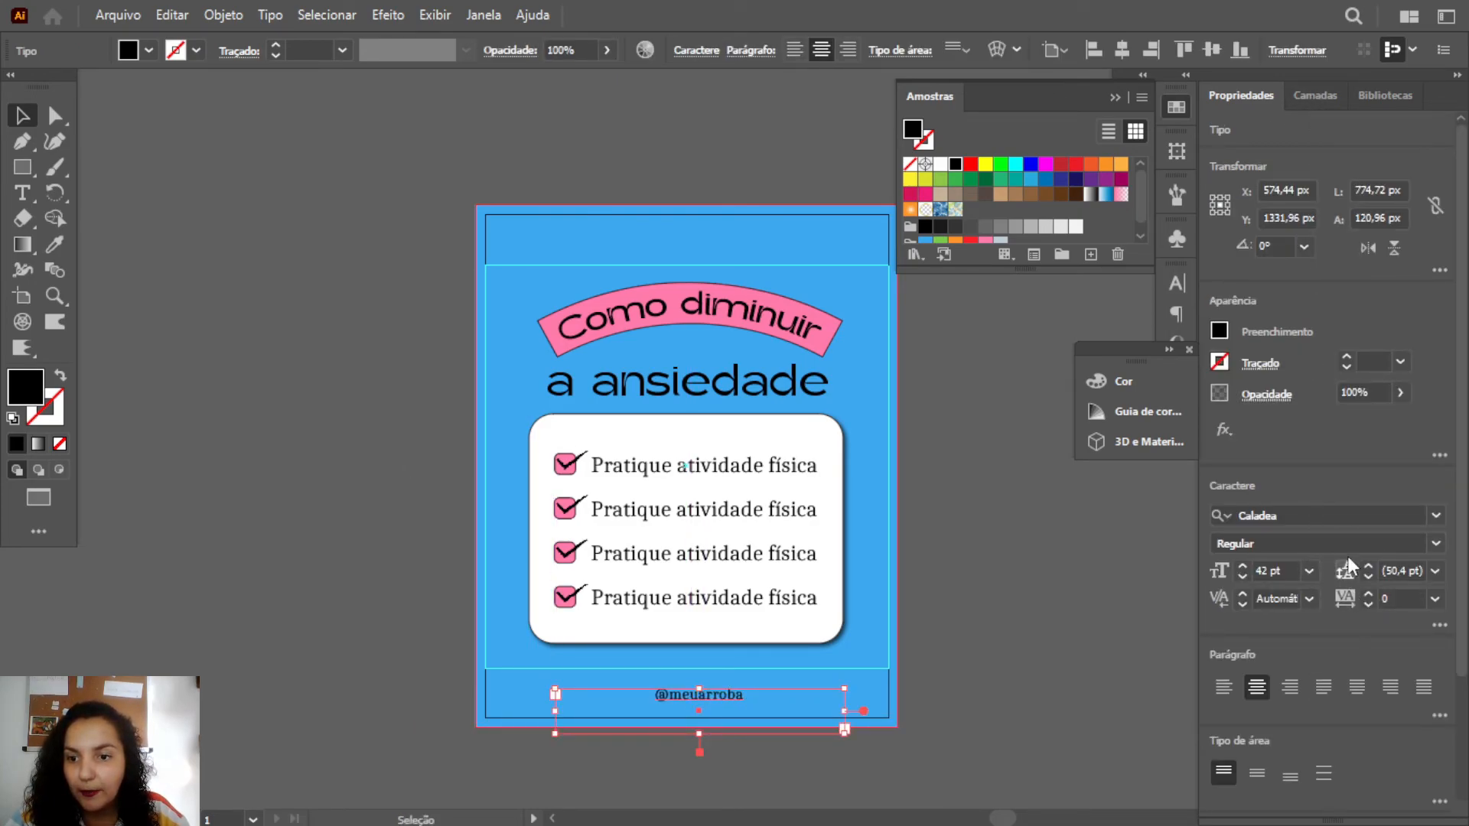
scroll(1307, 727, "down", 3)
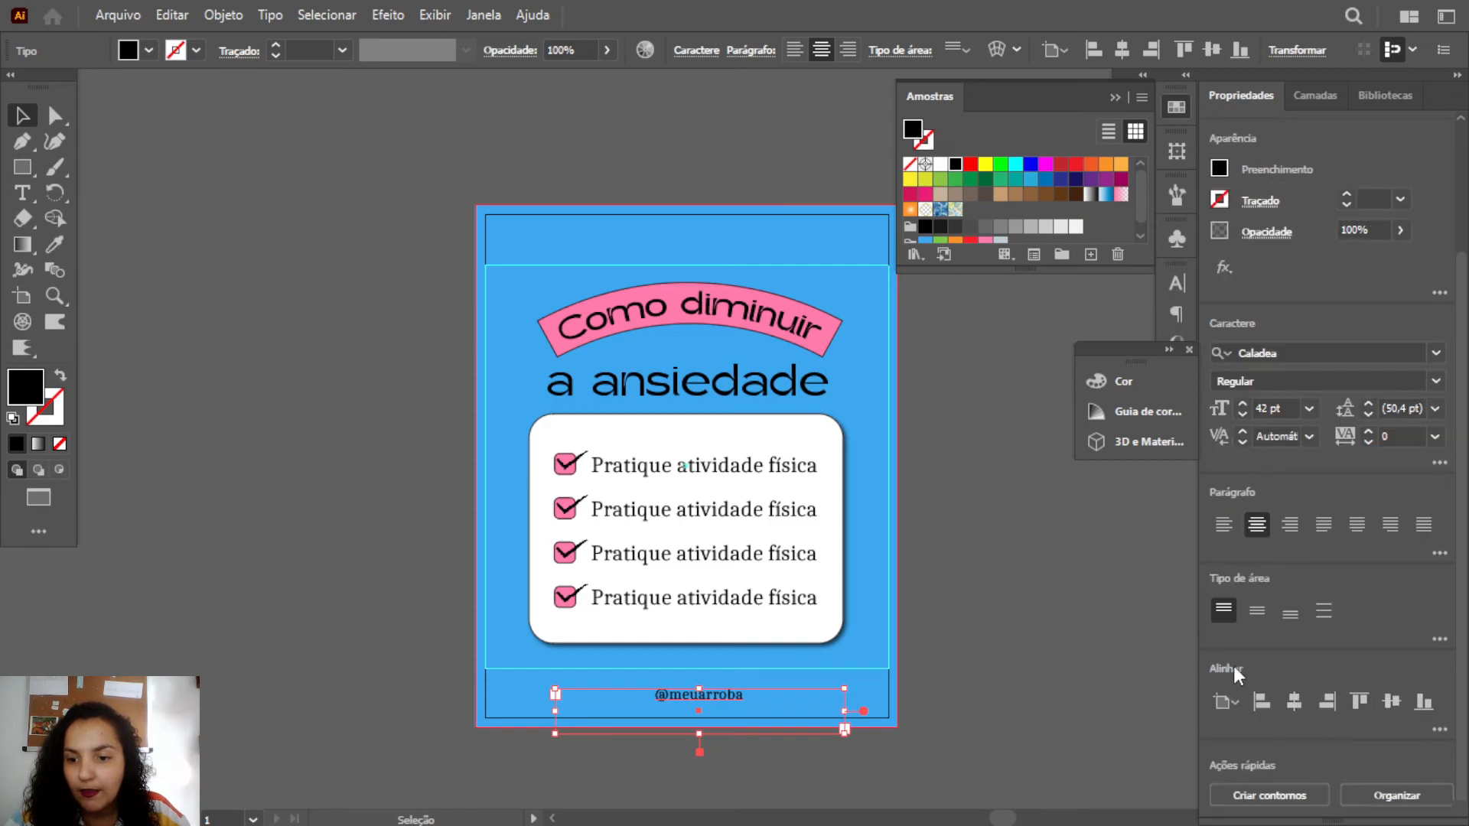
left_click(1294, 701)
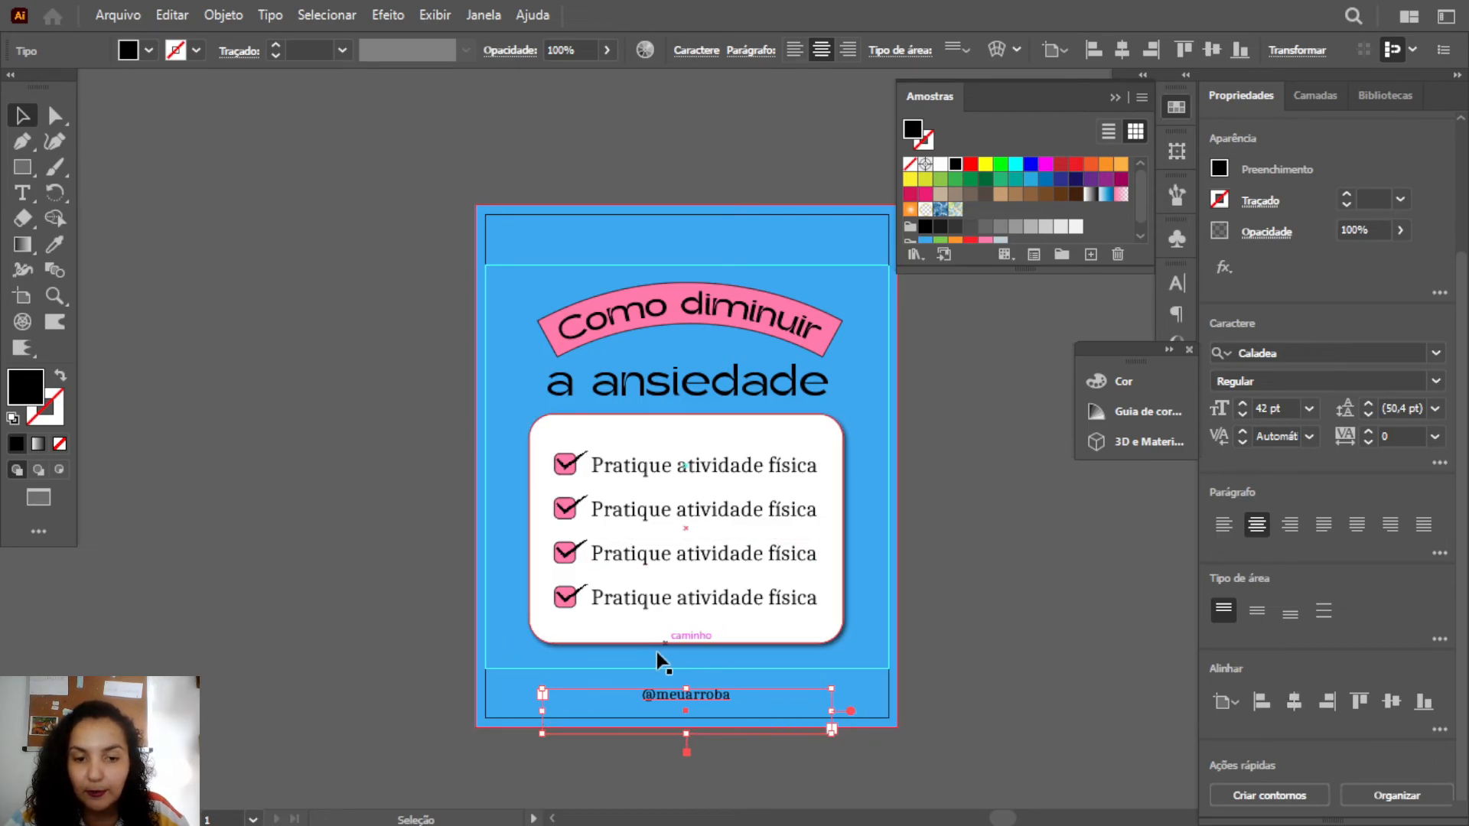
left_click_drag(645, 731, 627, 718)
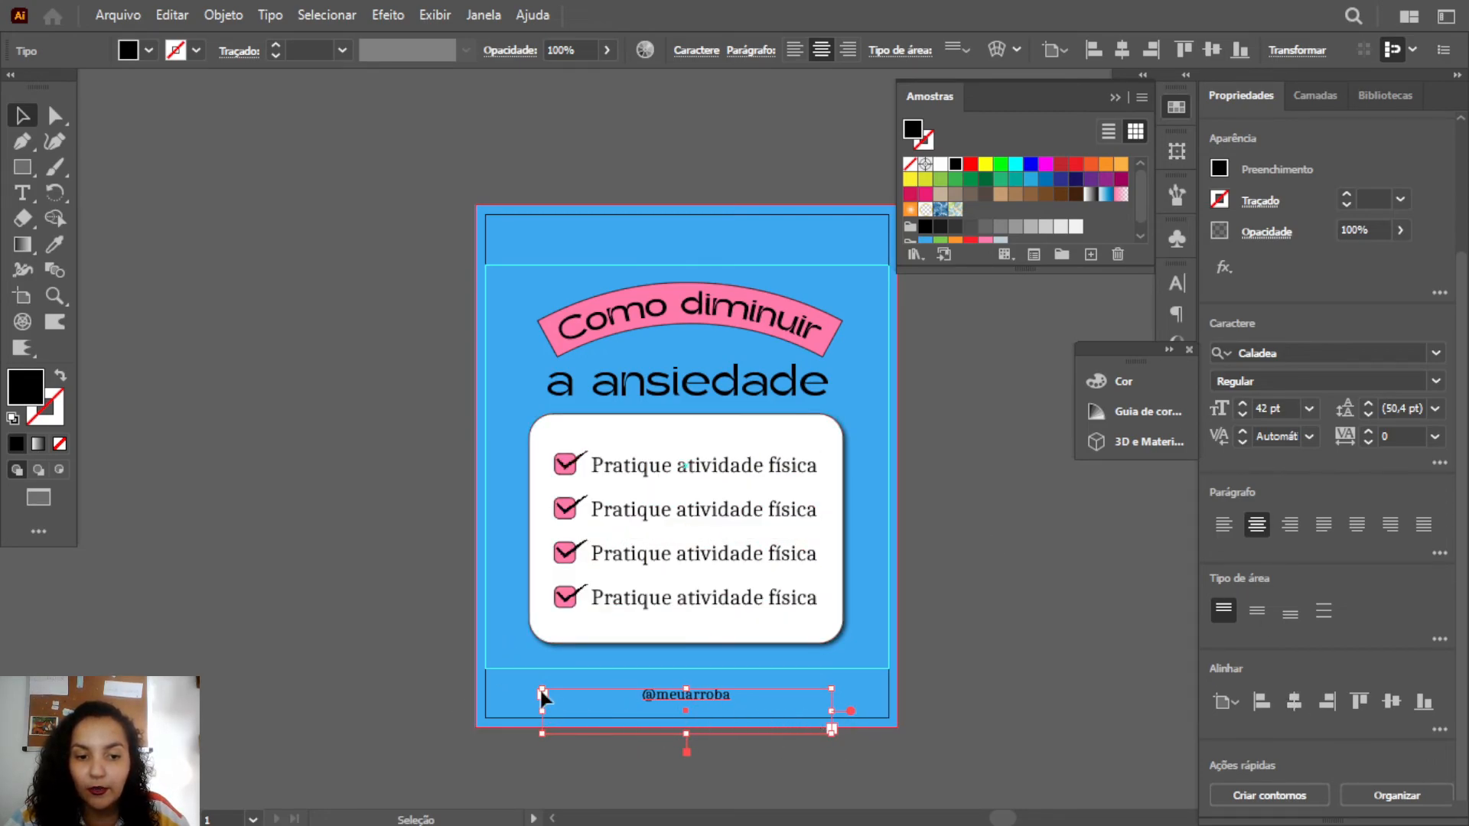
left_click(970, 623)
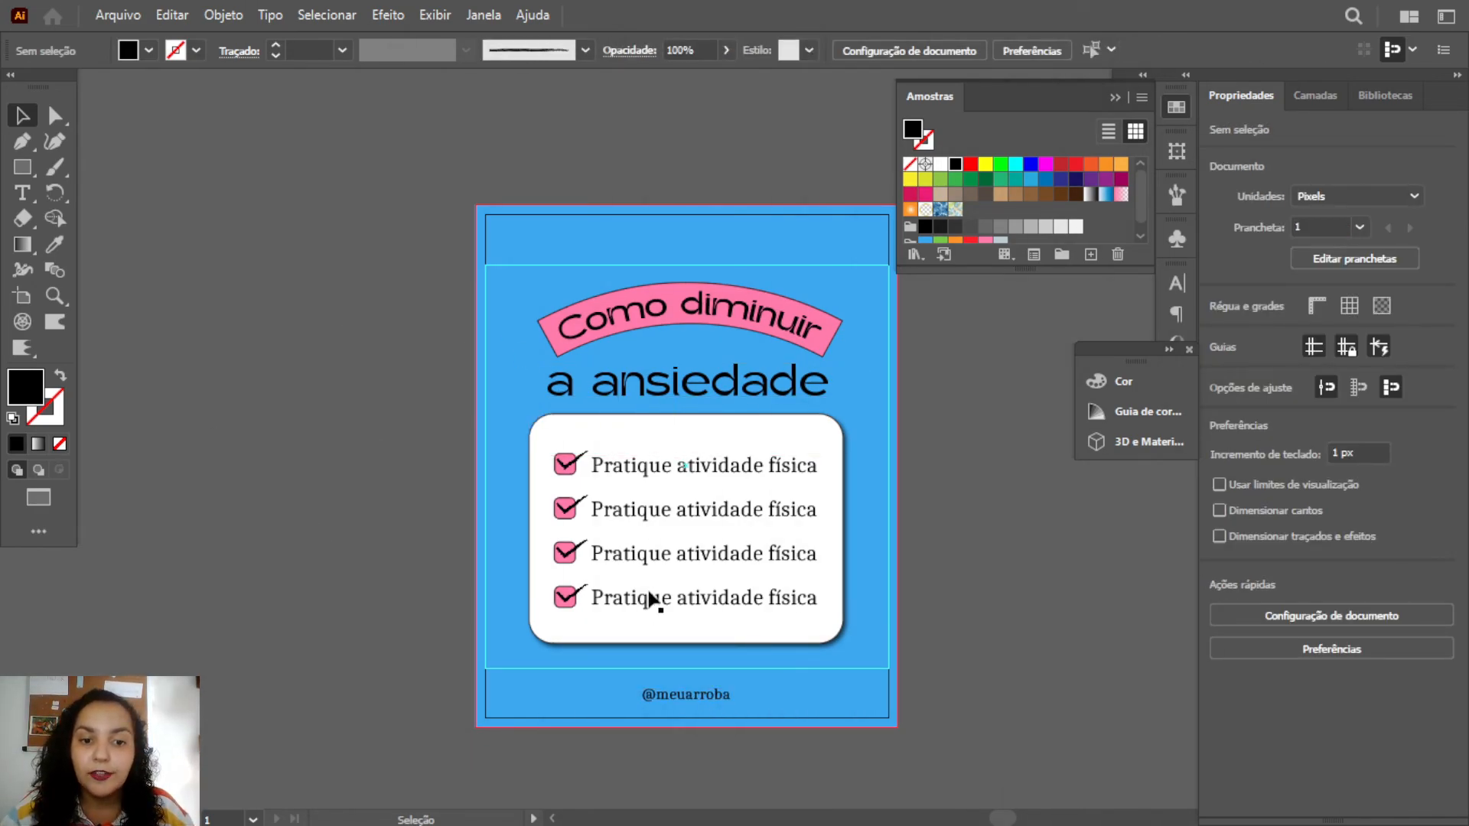
- Replace the second checklist row's text with "Se alimente bem", left-align it and exit group isolation
double_click(769, 513)
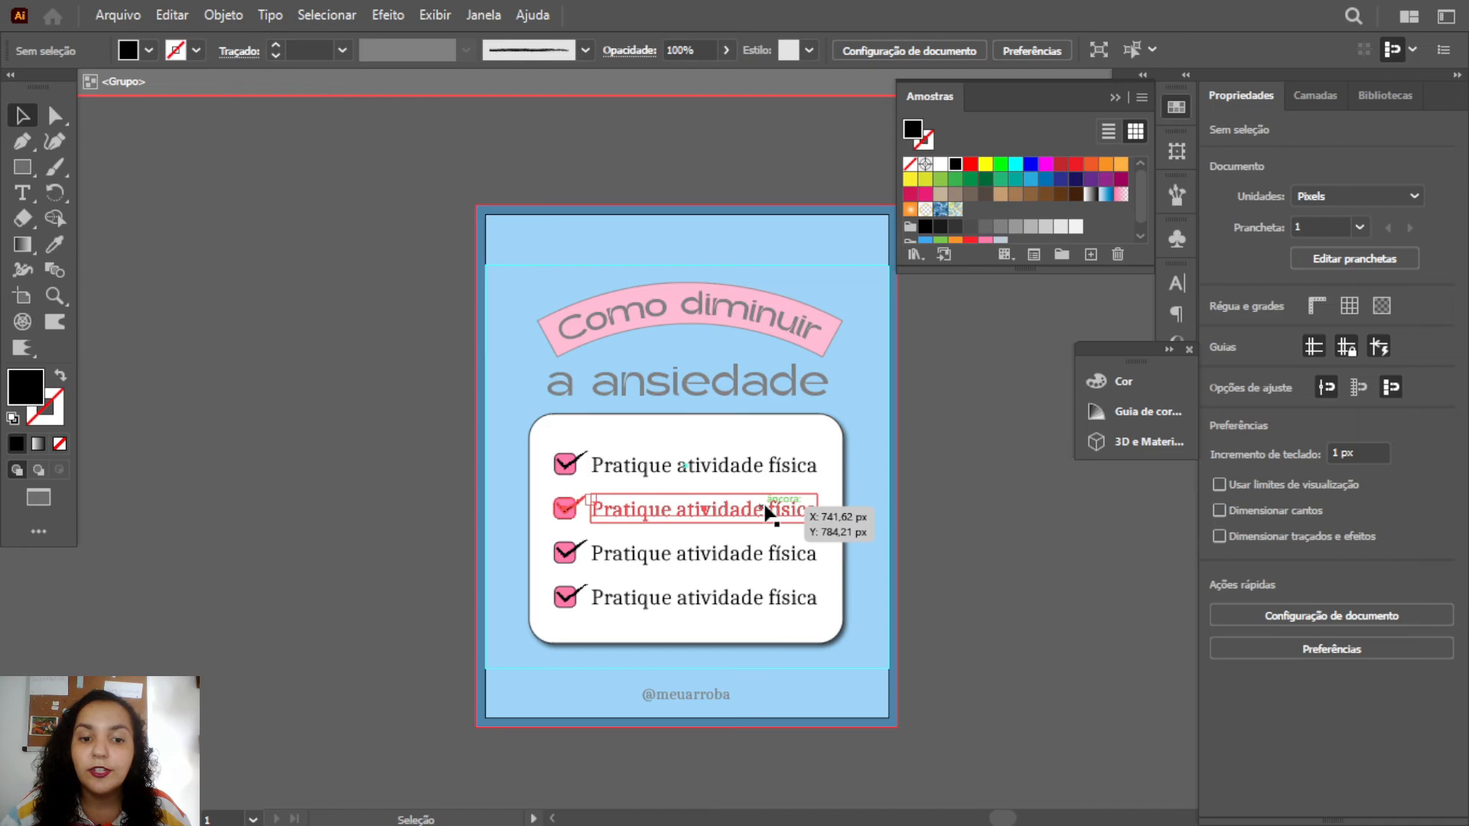
double_click(646, 509)
double_click(600, 509)
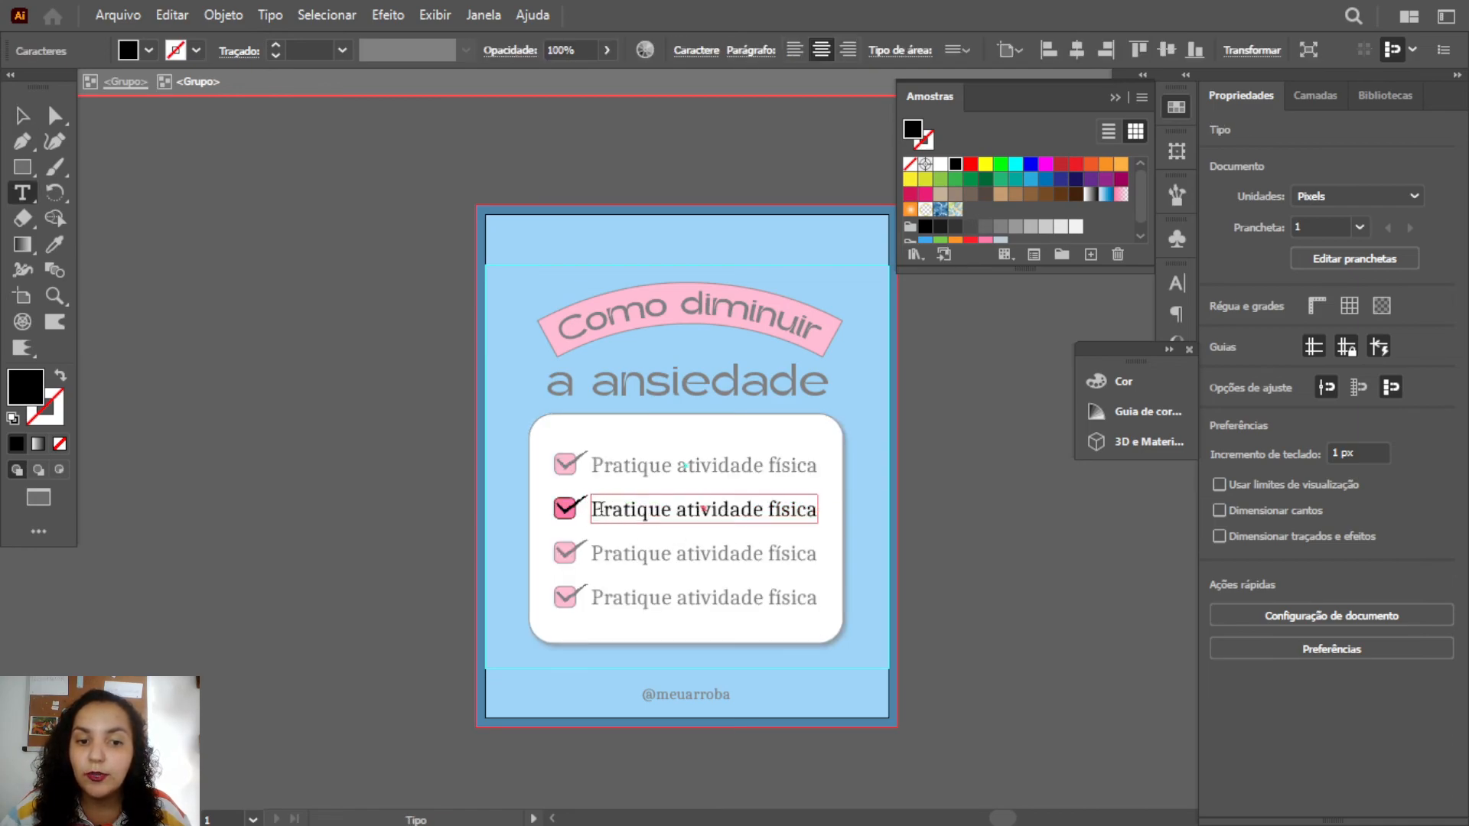
left_click_drag(594, 509, 819, 510)
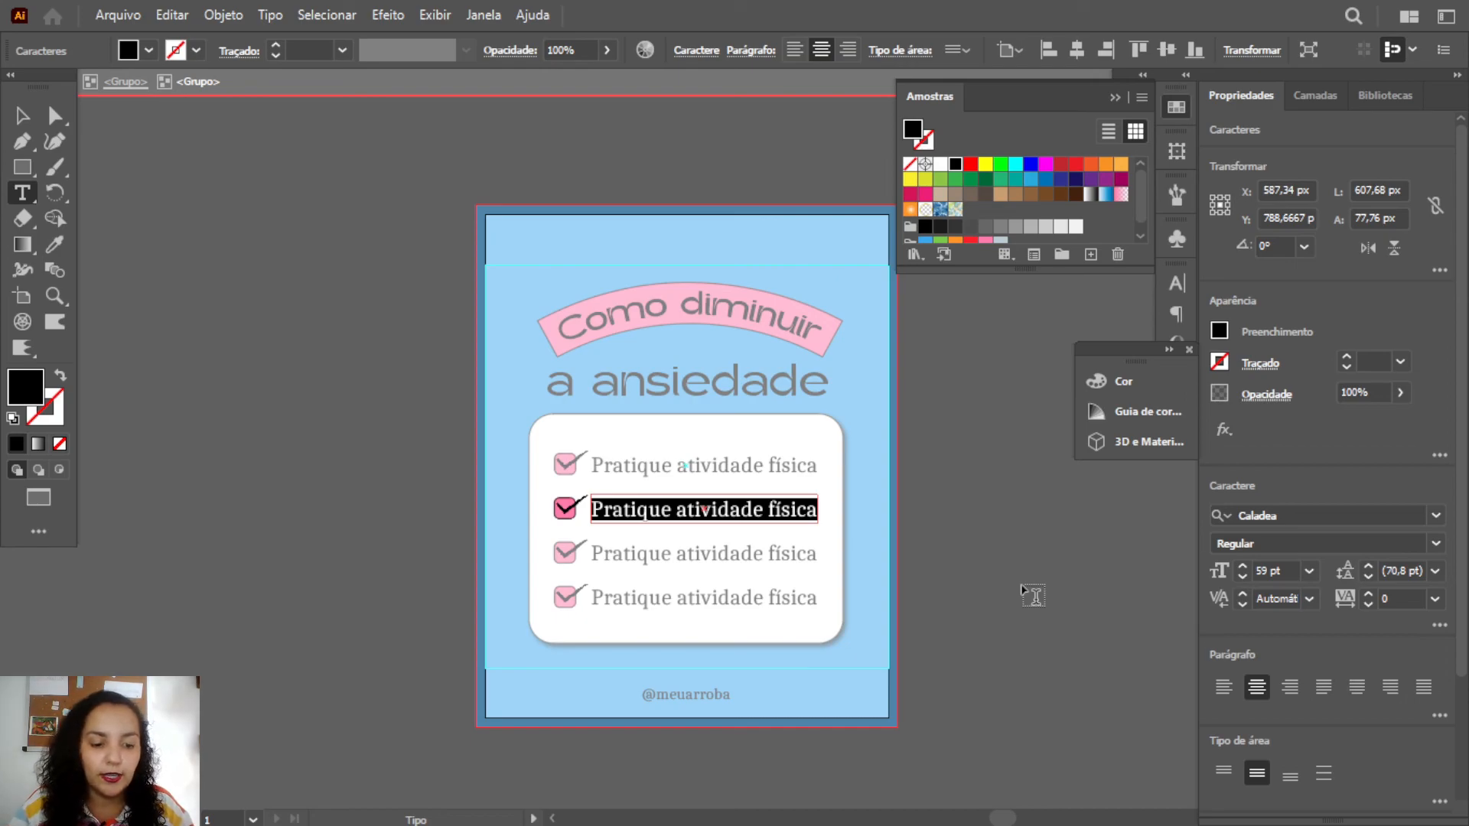
type("Se alim")
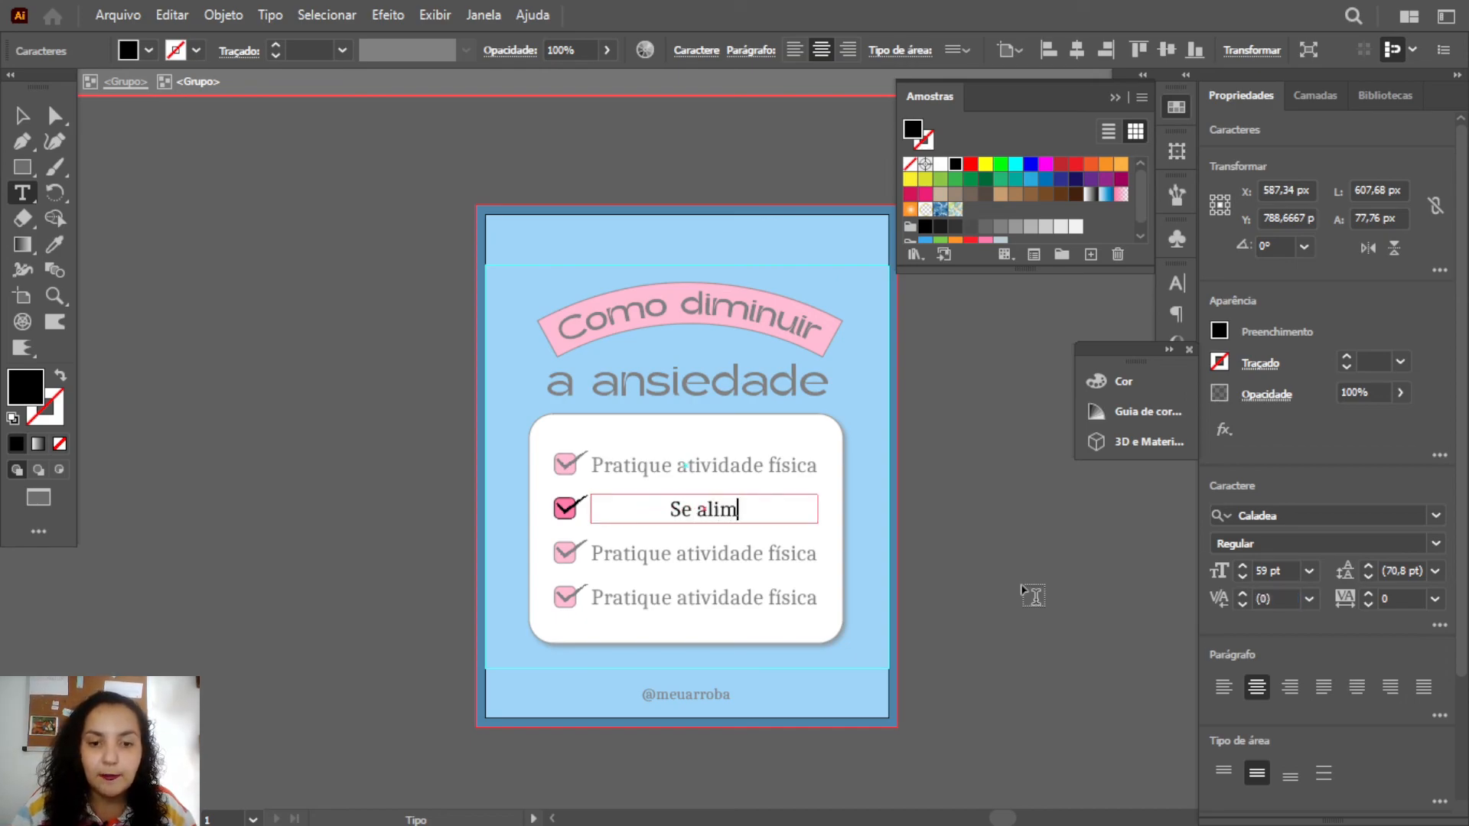
type("ente bem")
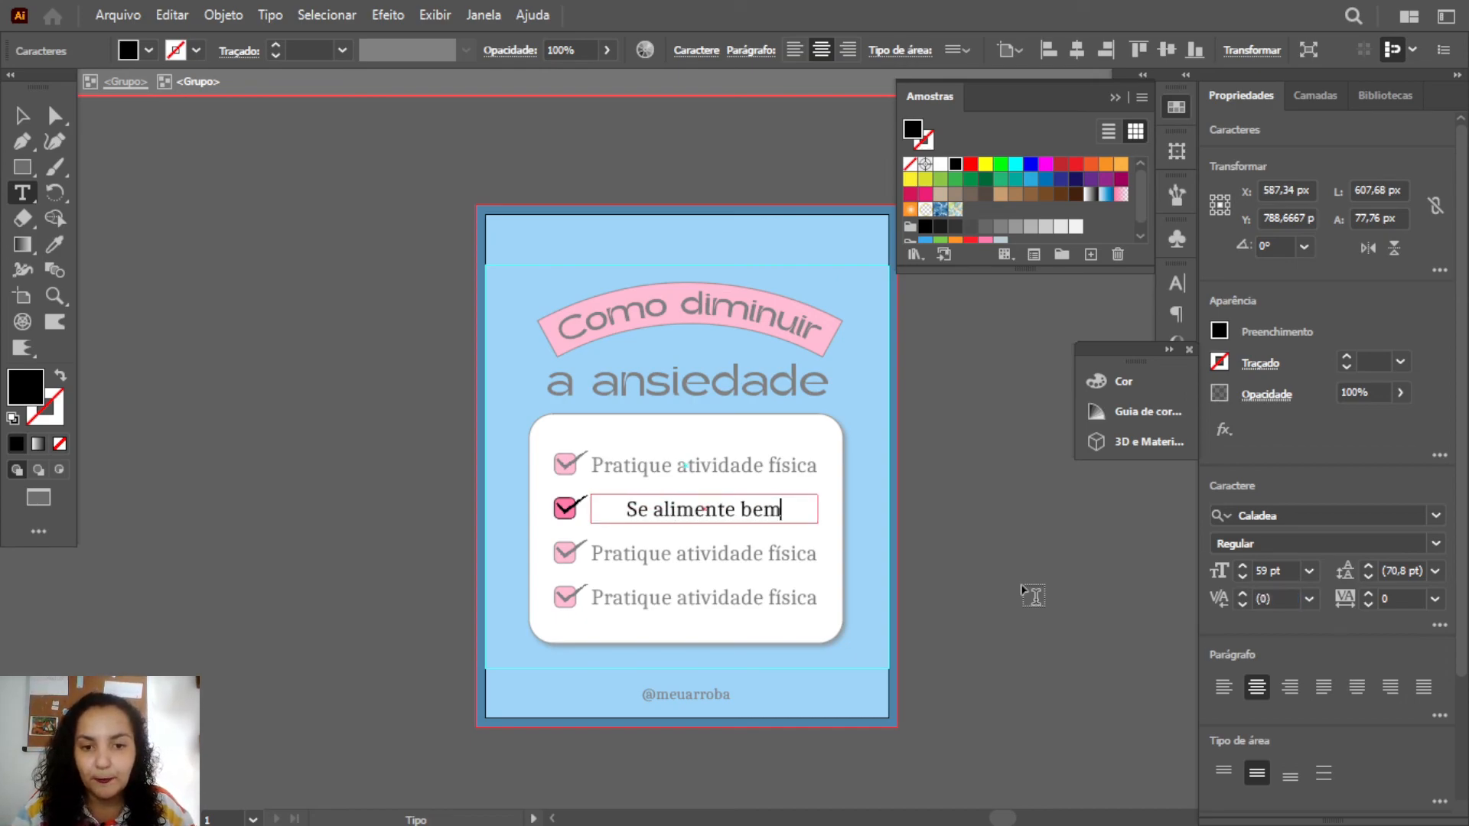
left_click(1224, 687)
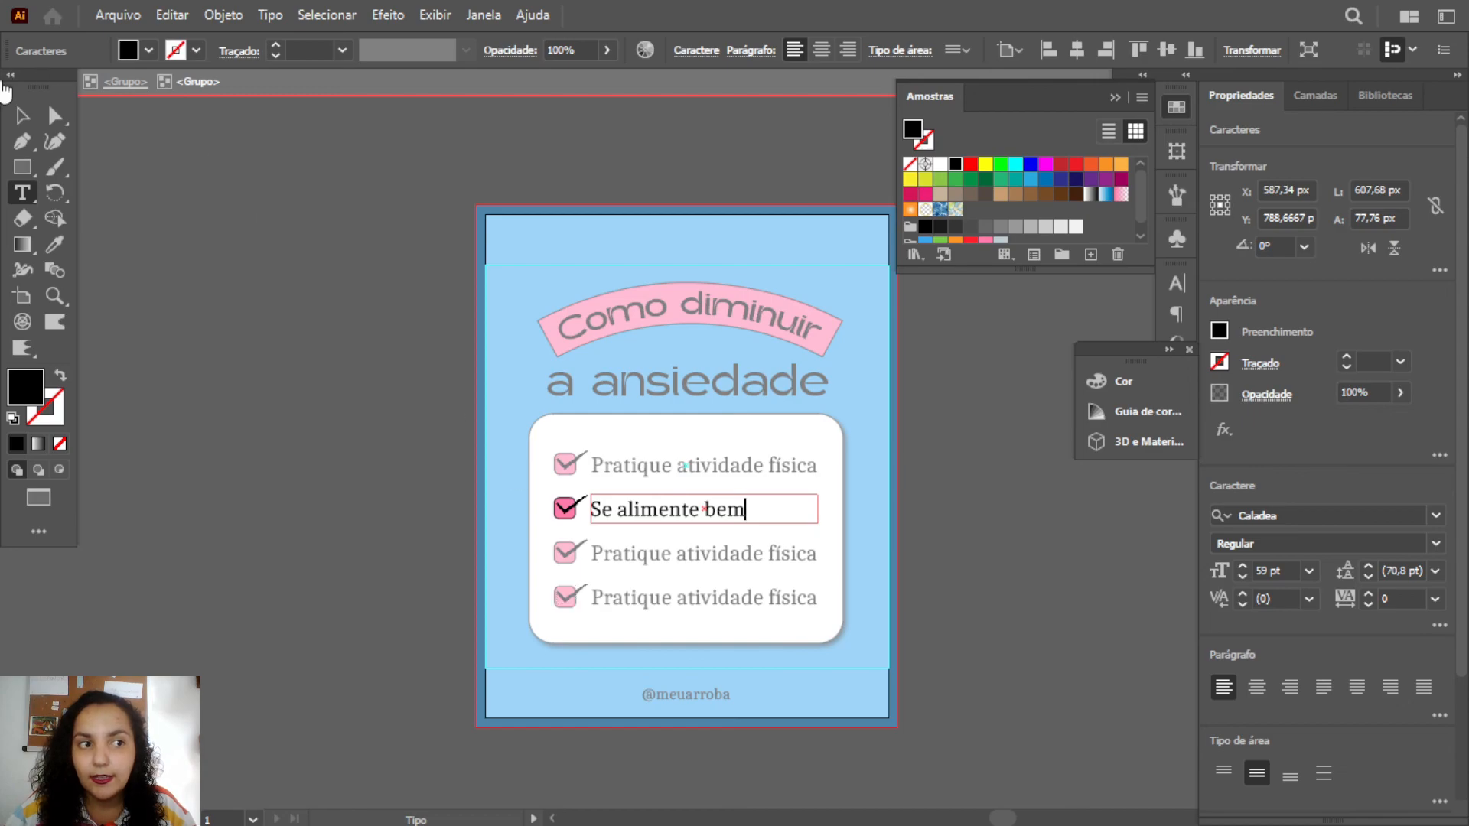
left_click(22, 115)
left_click(242, 302)
double_click(242, 301)
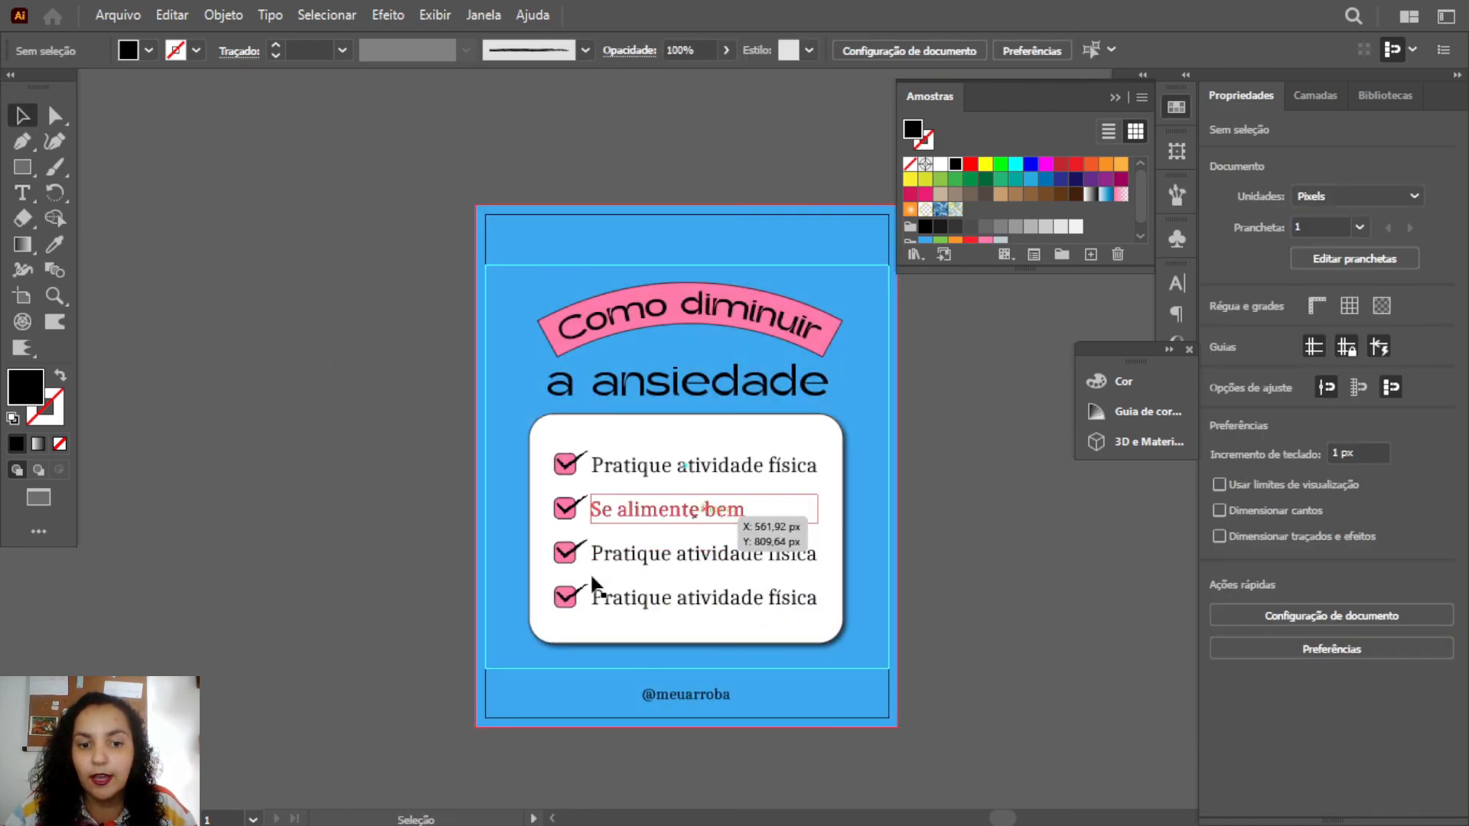
- Replace the third checklist row's text with "Faça terapia", left-align it and finish editing the text
double_click(607, 554)
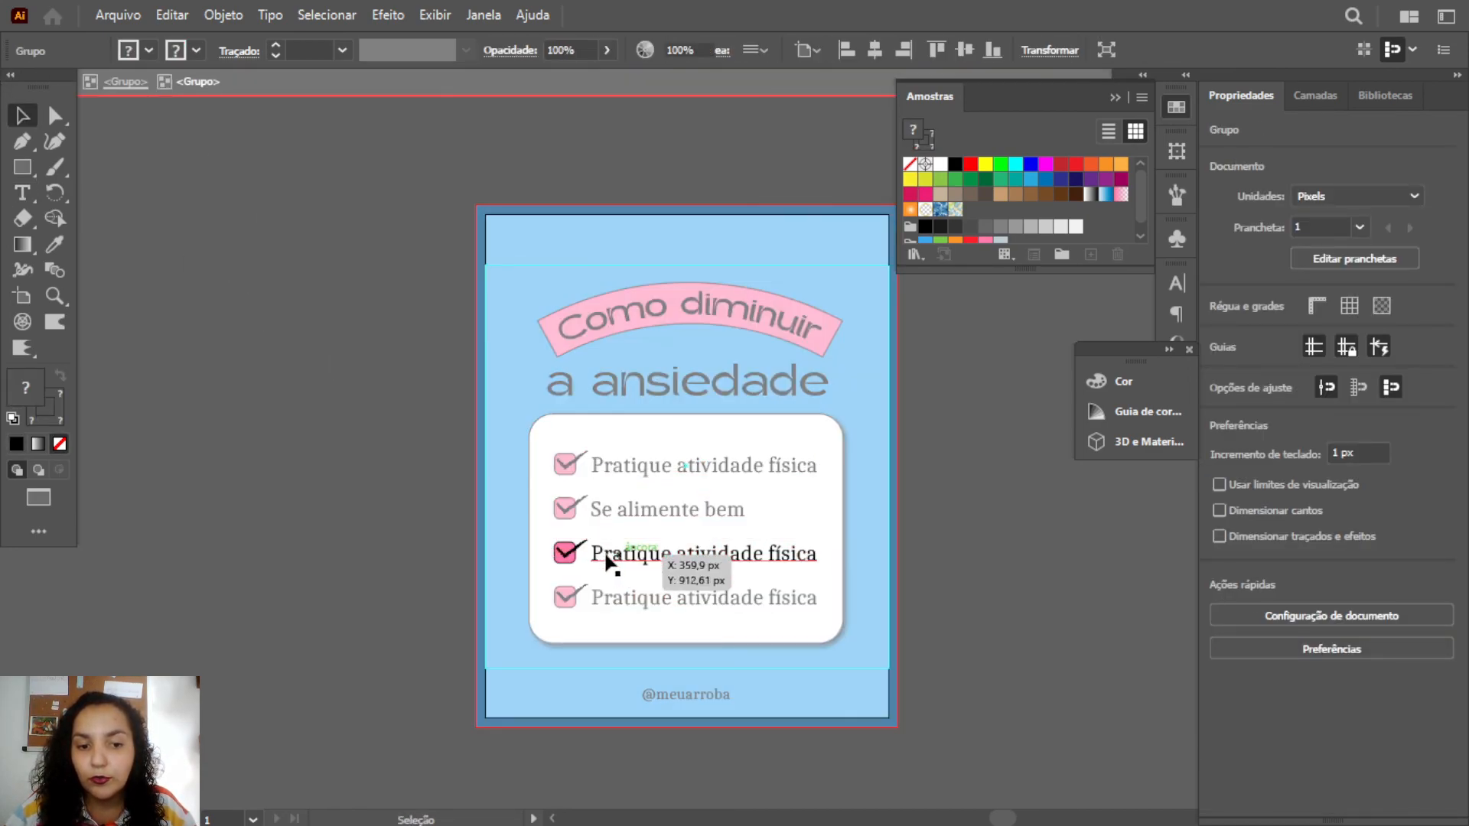
double_click(600, 551)
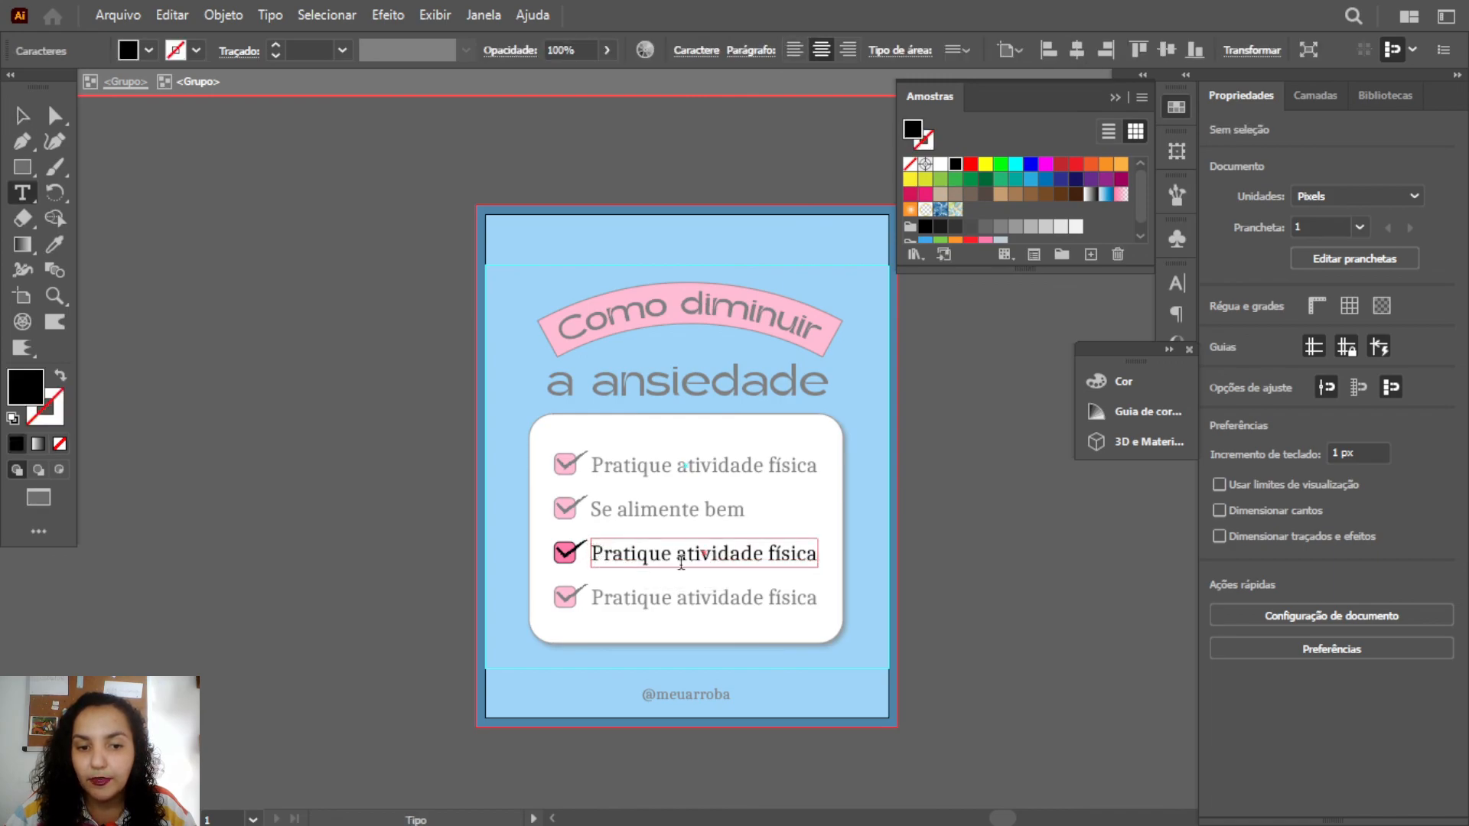
triple_click(648, 558)
type("F")
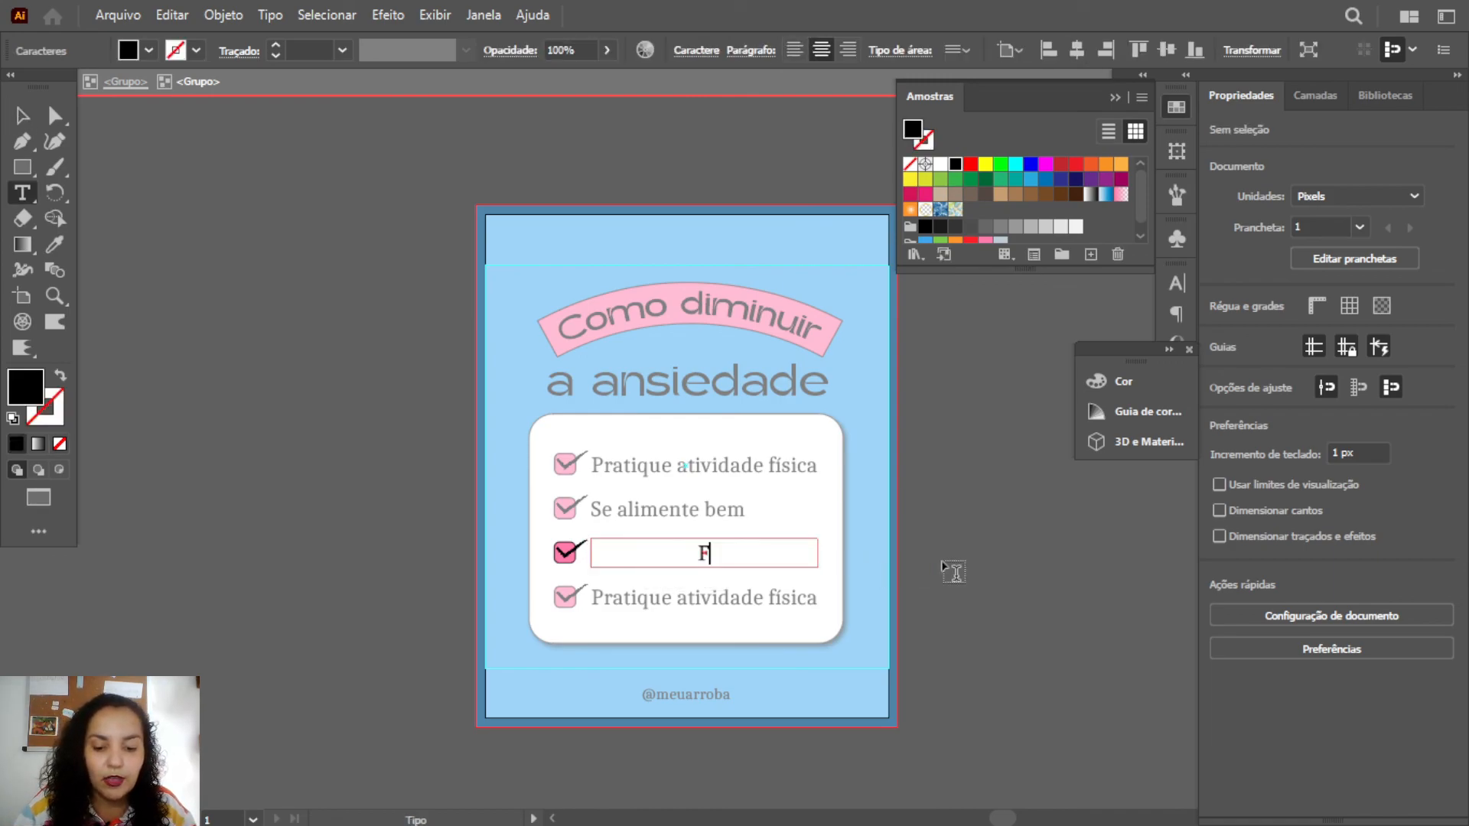
type("aça terapia")
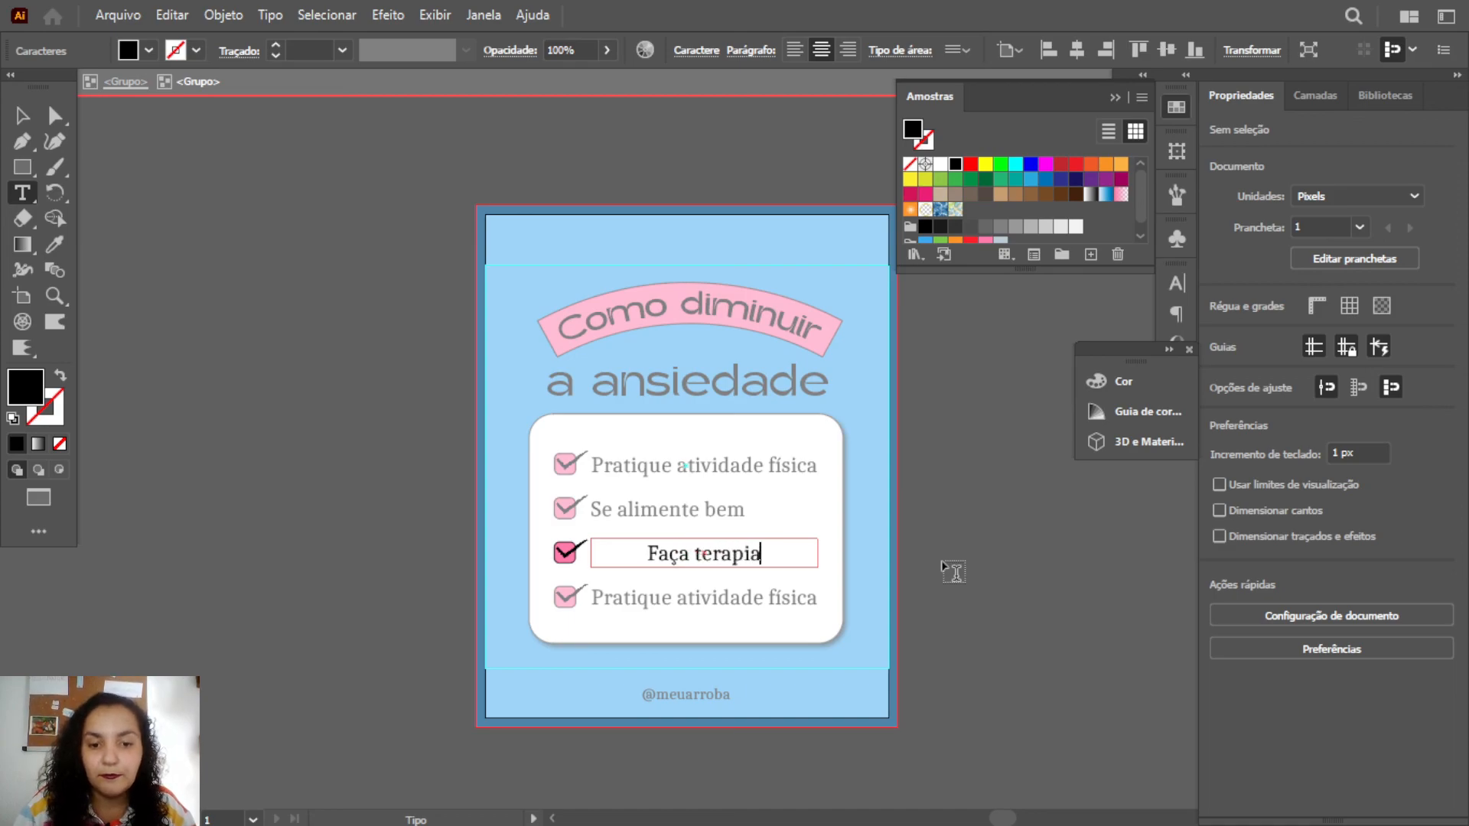
left_click(691, 559)
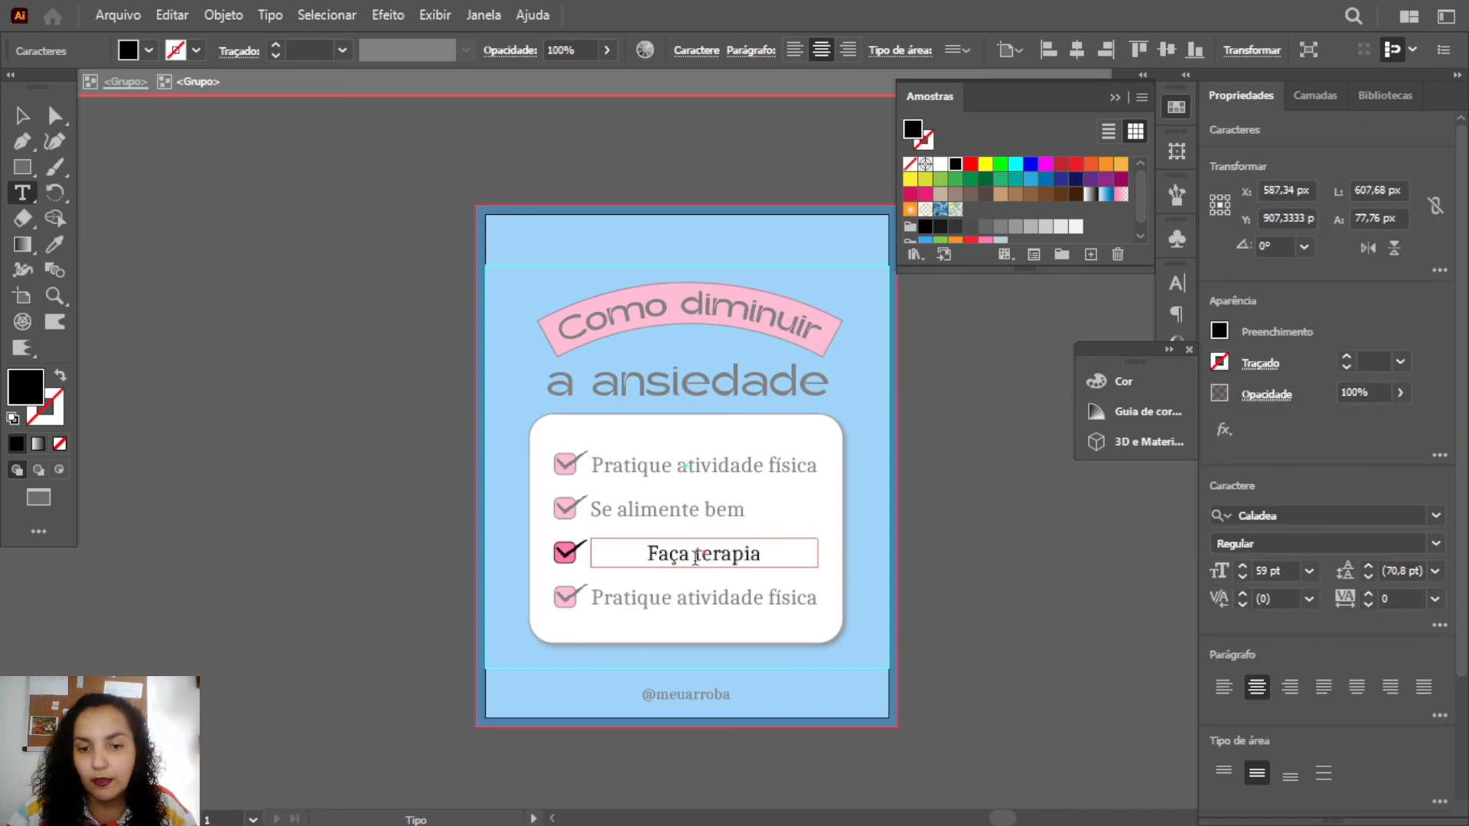
left_click(1224, 687)
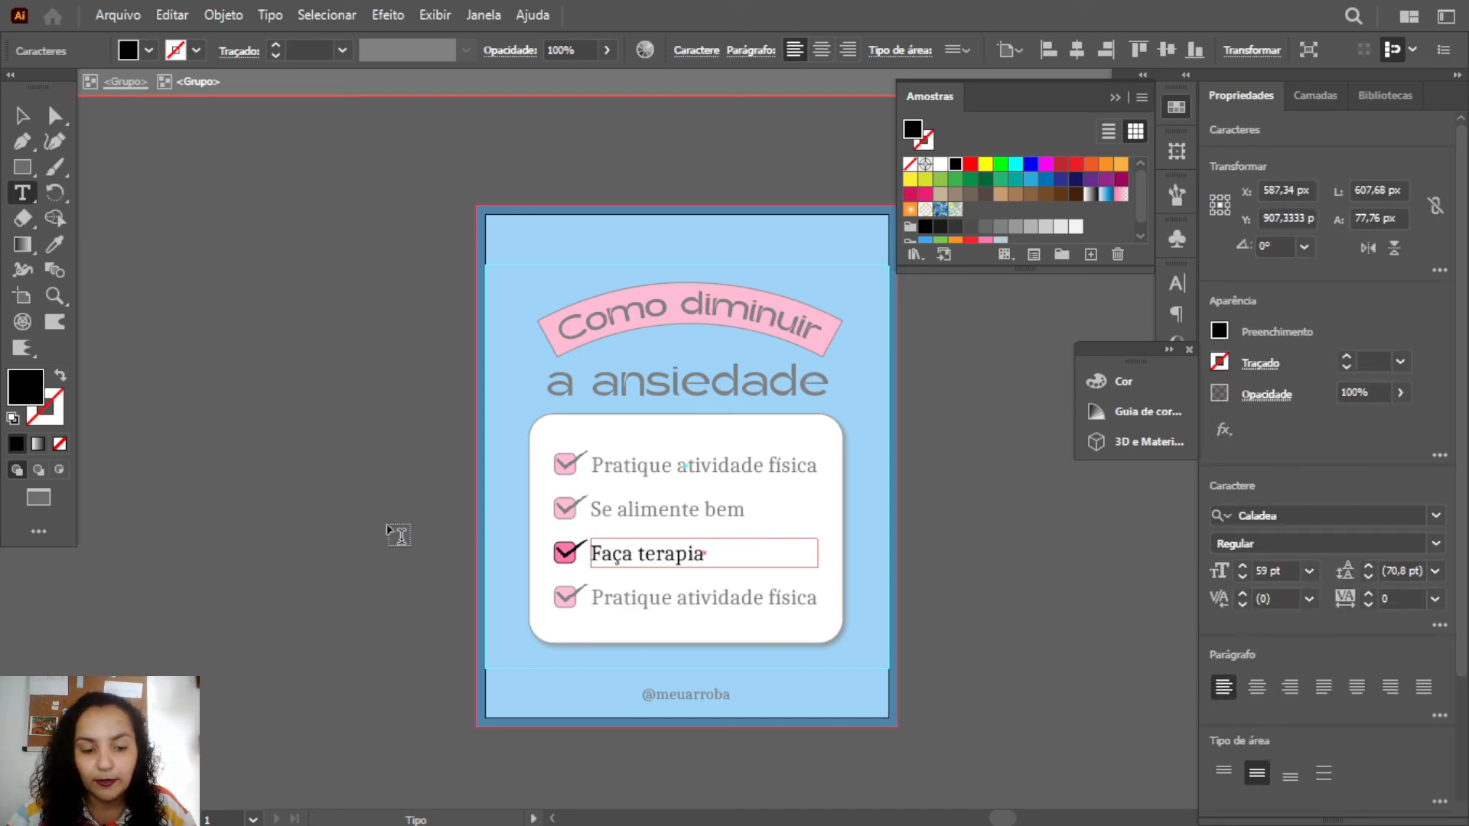
key("Escape")
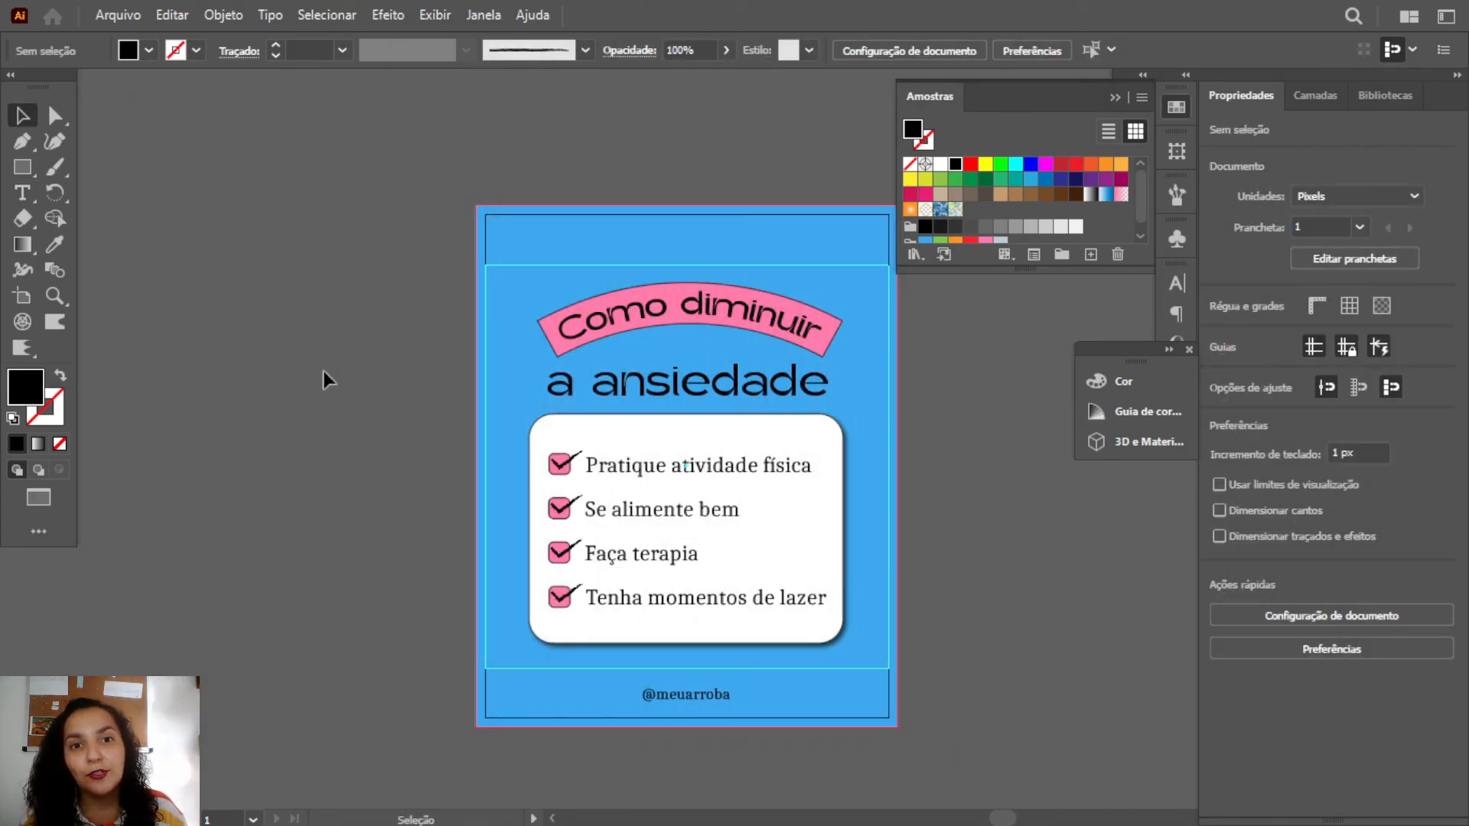